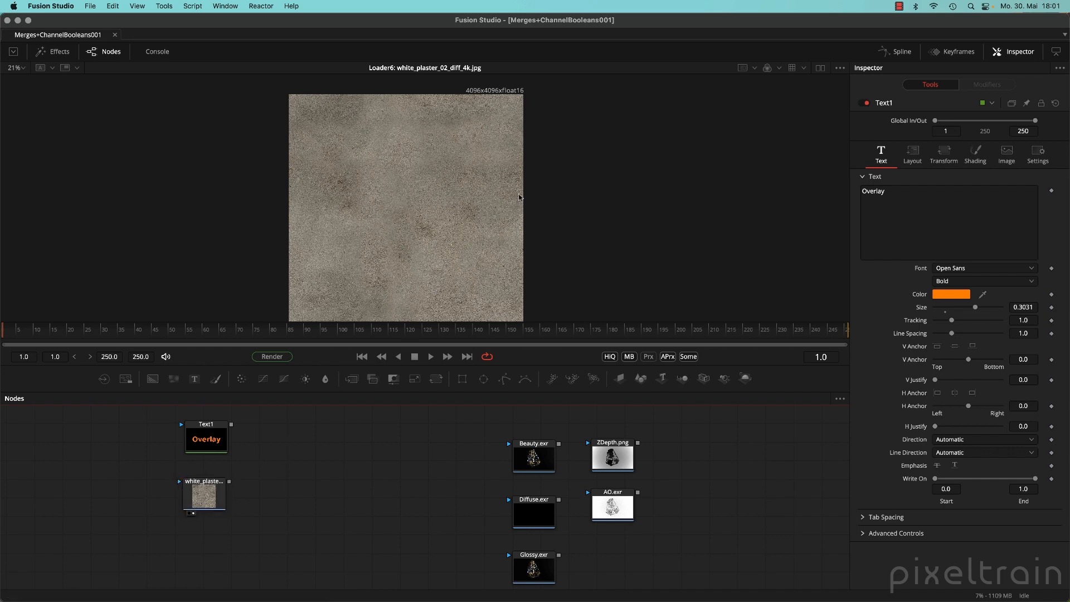
- Set the node editor's Arrange Tools option to Connected and nudge the Text1 node slightly
scroll(513, 89, "down", 2)
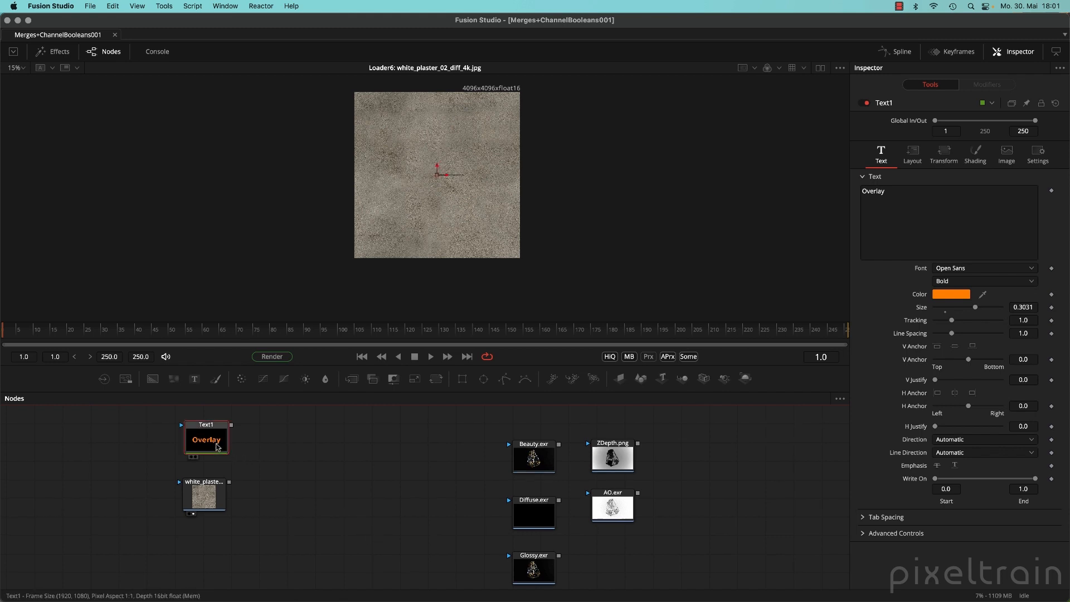
left_click(218, 446)
left_click(275, 440)
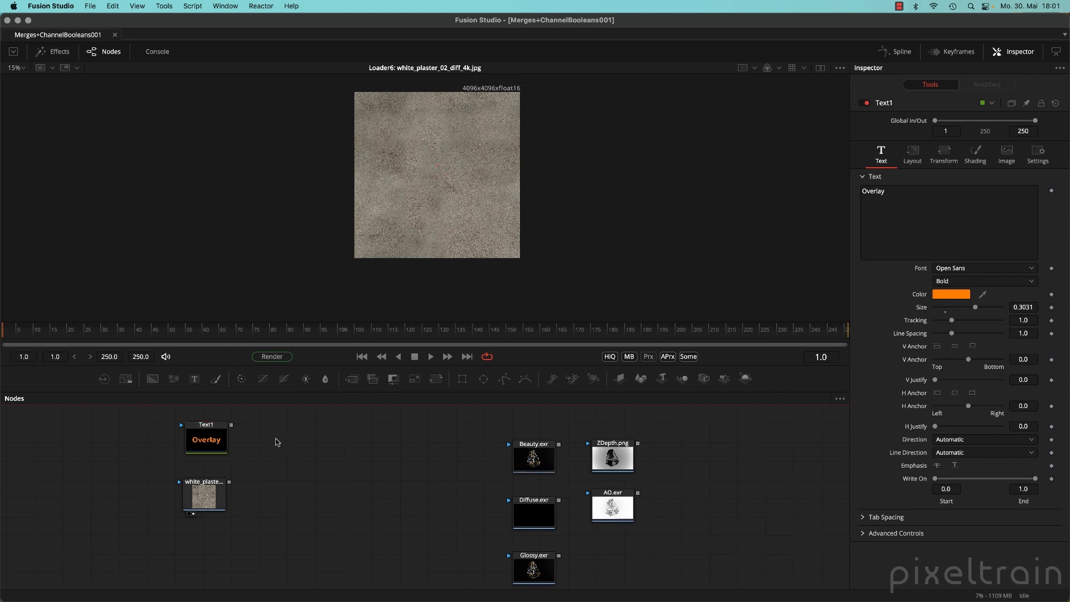
right_click(278, 441)
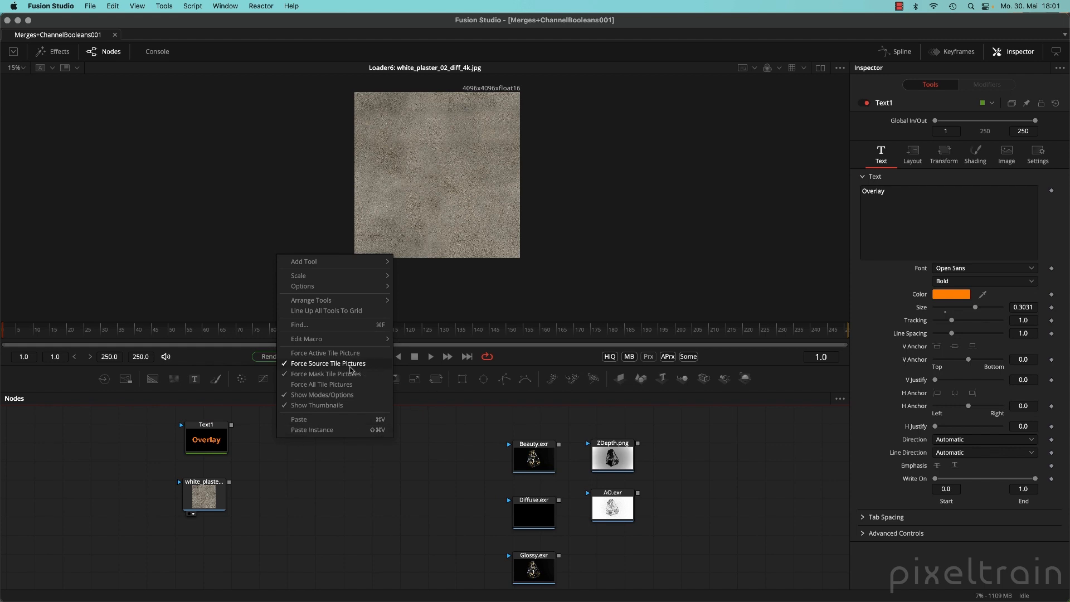
mouse_move(371, 304)
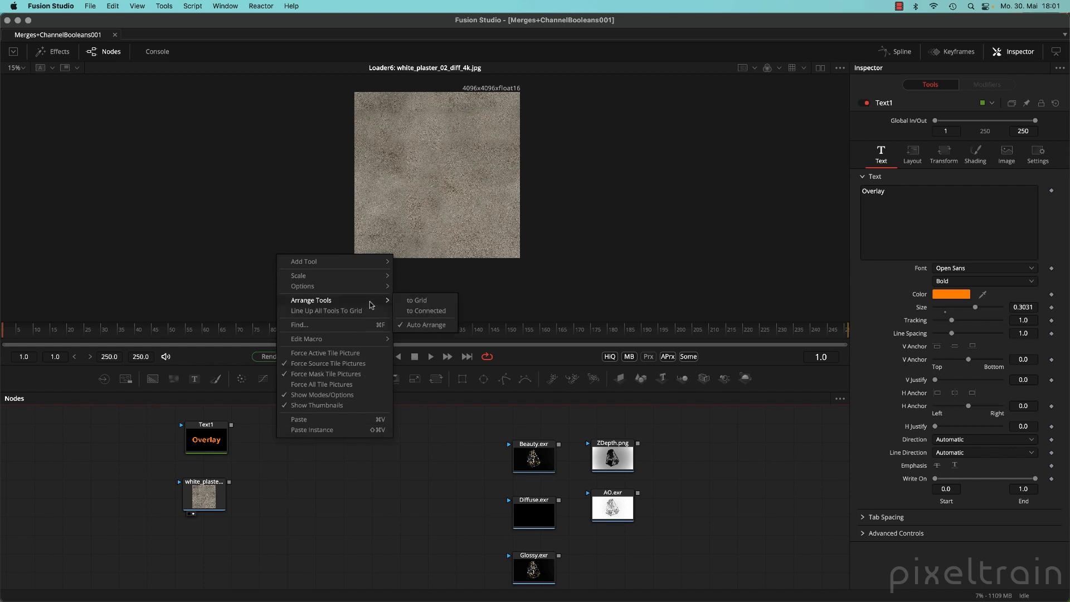
left_click(433, 315)
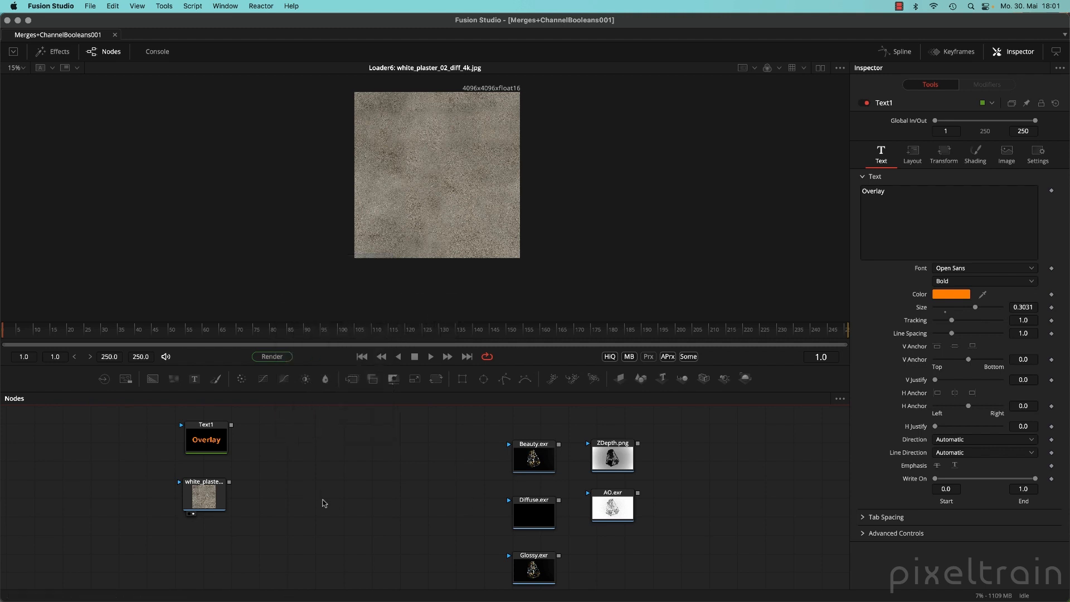
left_click_drag(215, 446, 215, 446)
left_click(345, 452)
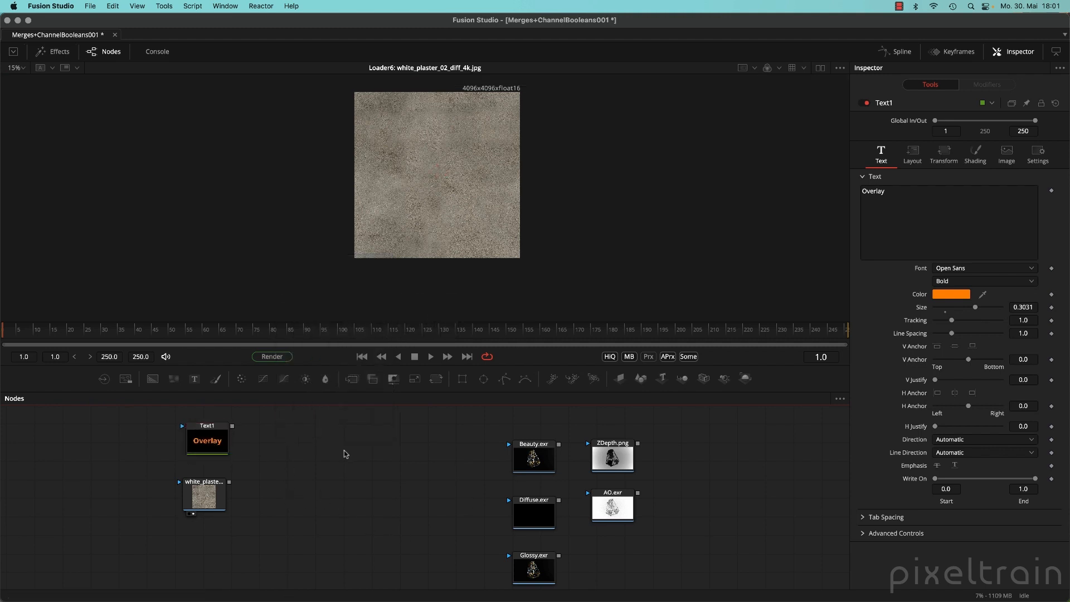
- Add a Merge node beside the white plaster loader and connect the loader to its background input
scroll(428, 245, "up", 3)
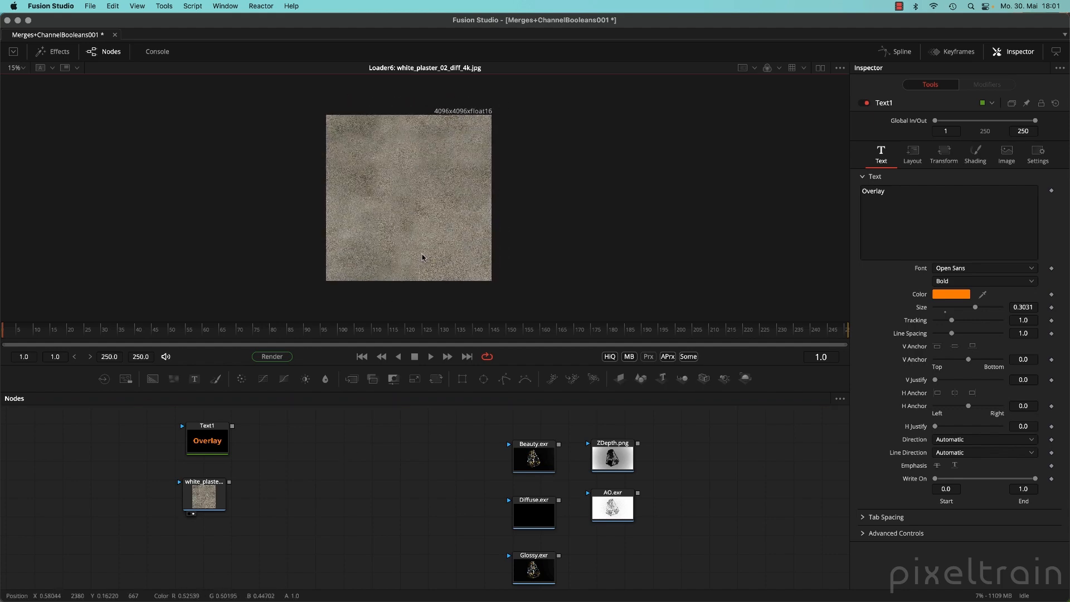
left_click_drag(427, 251, 423, 273)
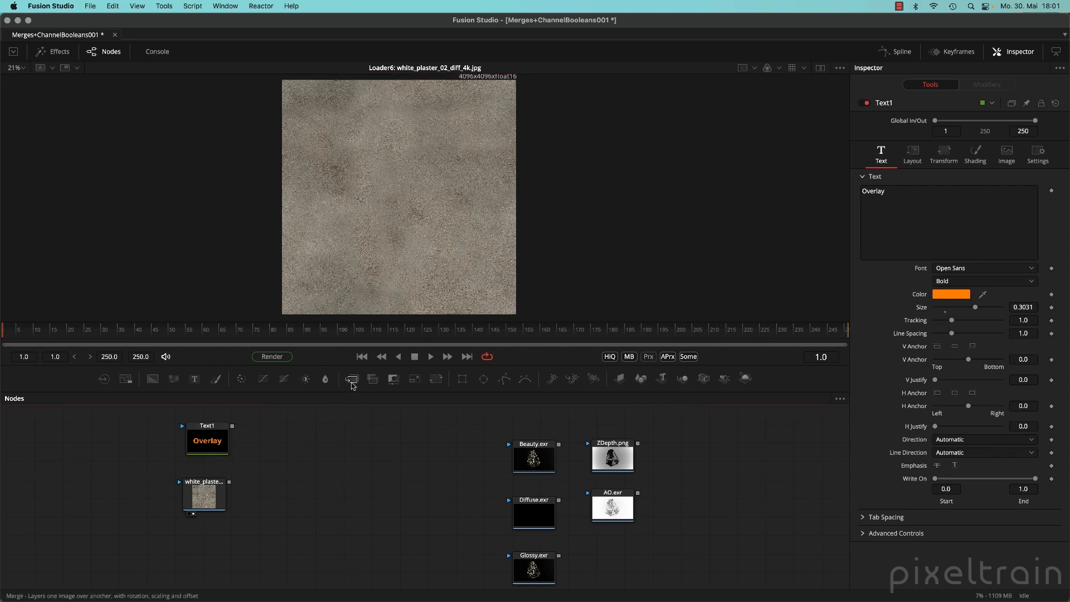
left_click_drag(352, 379, 300, 475)
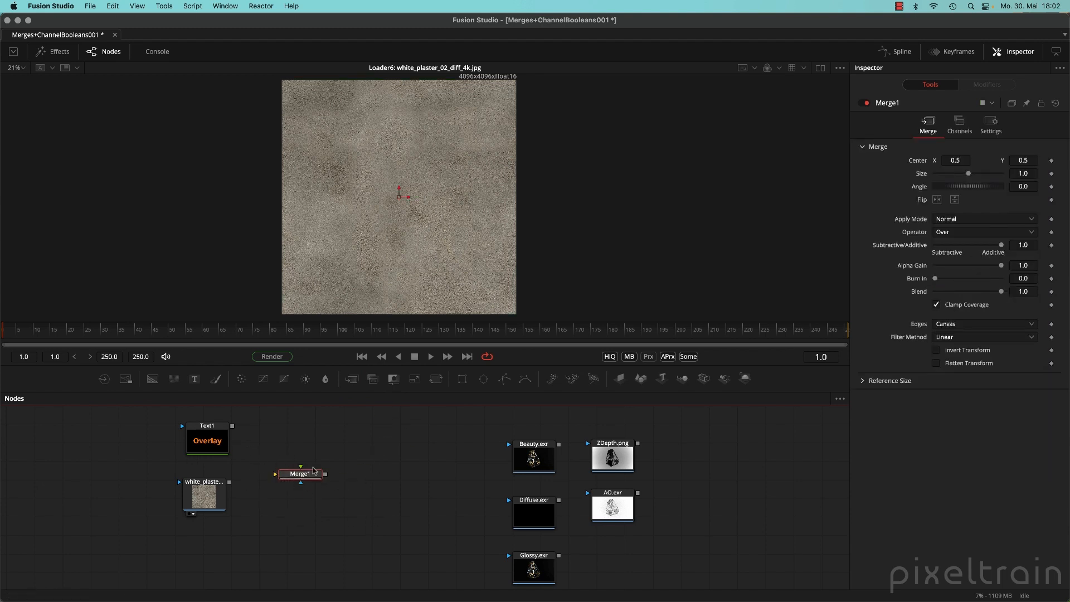
scroll(289, 481, "up", 2)
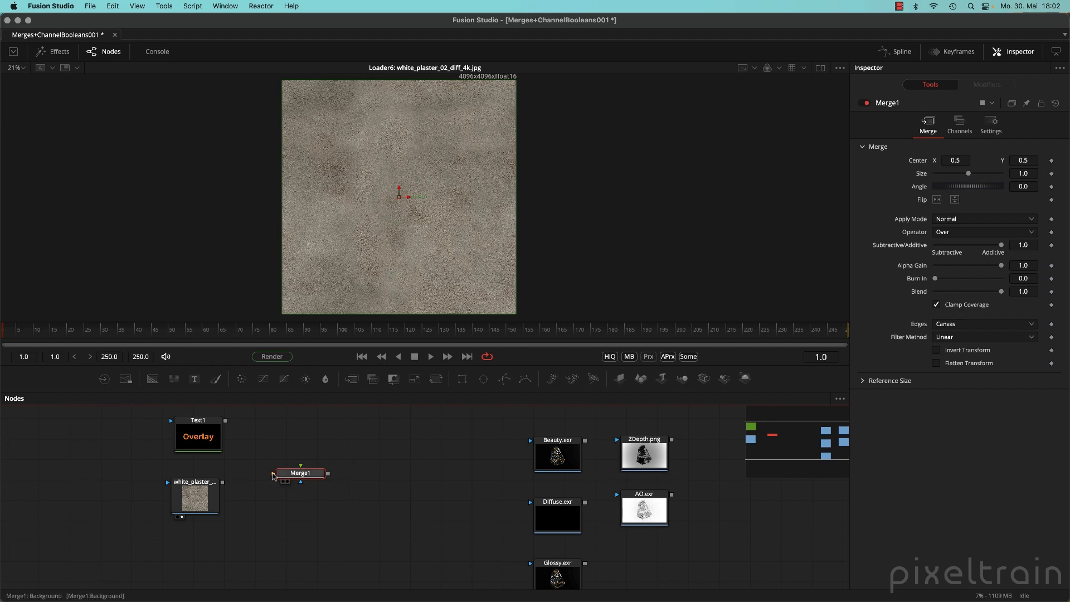
mouse_move(273, 474)
left_mouse_down()
mouse_move(256, 524)
mouse_move(284, 520)
mouse_move(223, 482)
mouse_move(283, 488)
left_mouse_up()
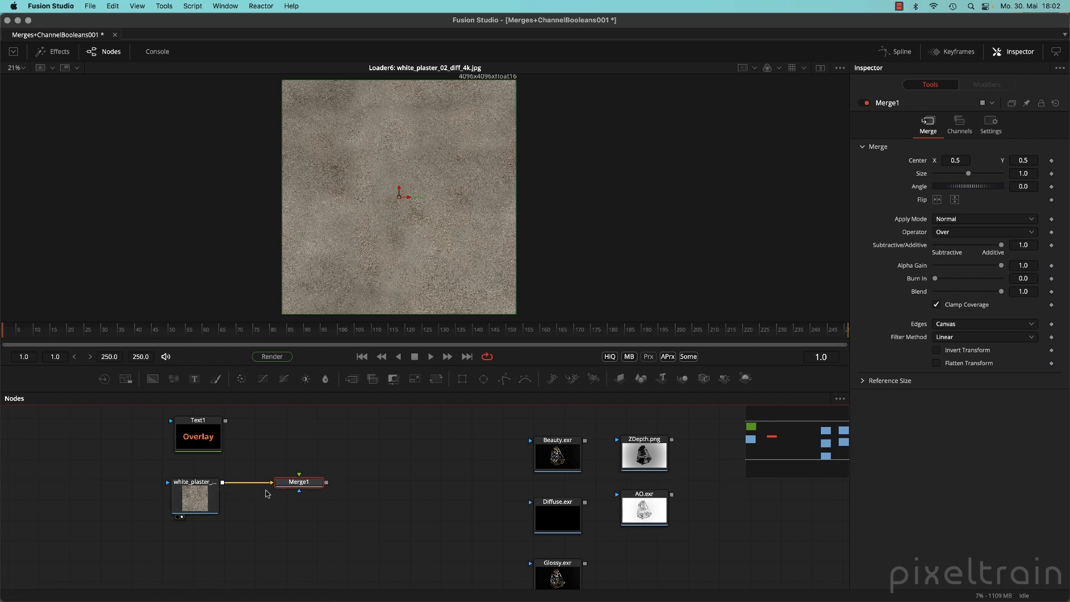
- Display the Merge1 node's output in the viewer and check its frame resolution
left_click(195, 497)
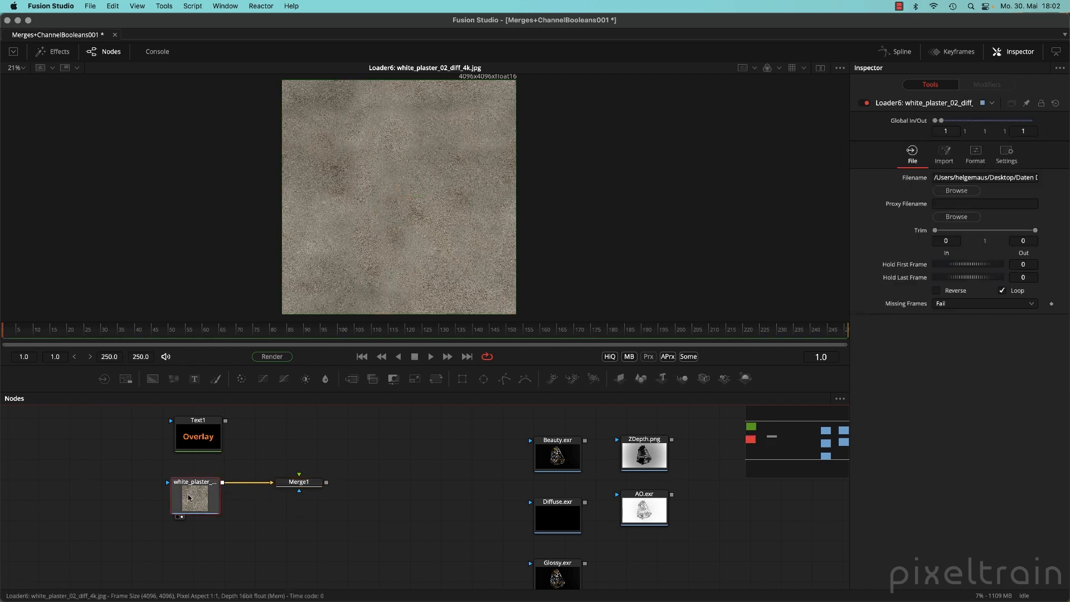
left_click_drag(299, 484, 493, 229)
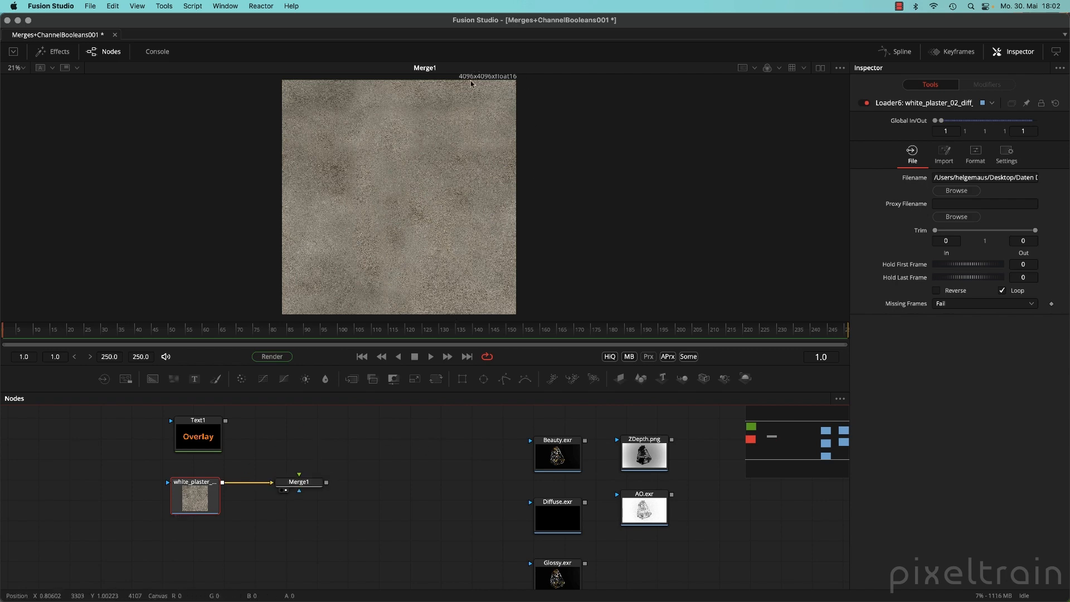
left_click_drag(473, 96, 465, 115)
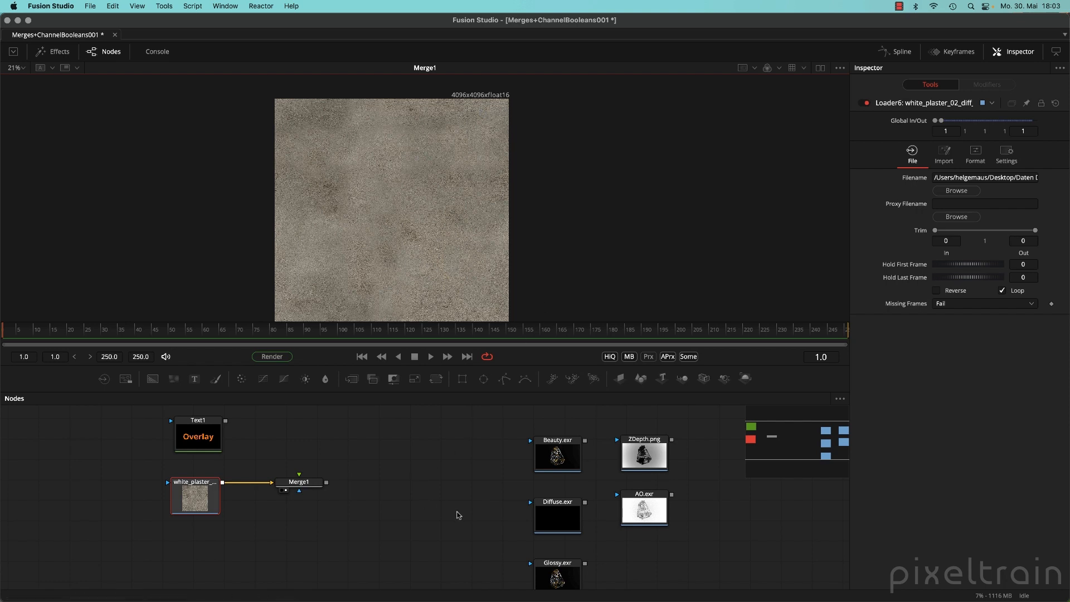
- Add a Background node above Merge1 and set its color to bright blue with hue 0.552, saturation 1.0 and value 1.0
left_click(289, 456)
left_click_drag(306, 442, 288, 450)
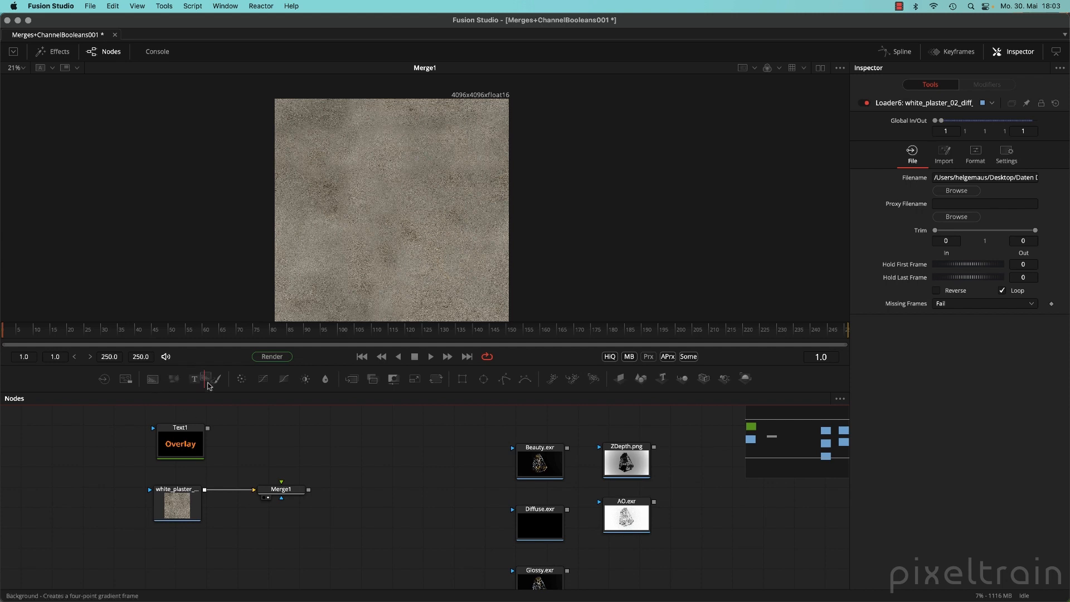
left_click_drag(208, 384, 278, 441)
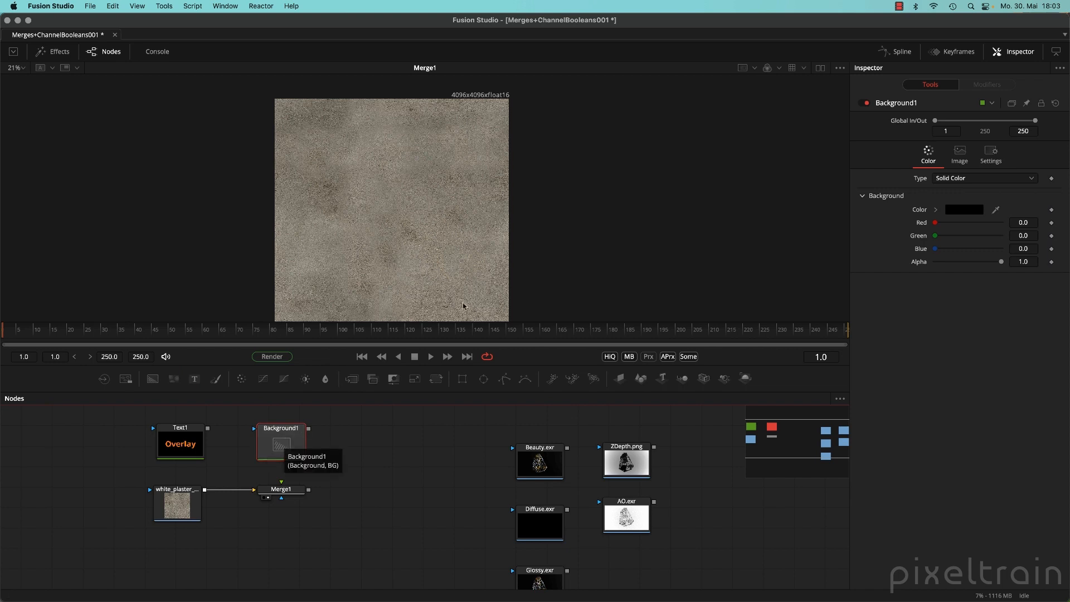
left_click(936, 210)
left_click_drag(1028, 249, 1021, 218)
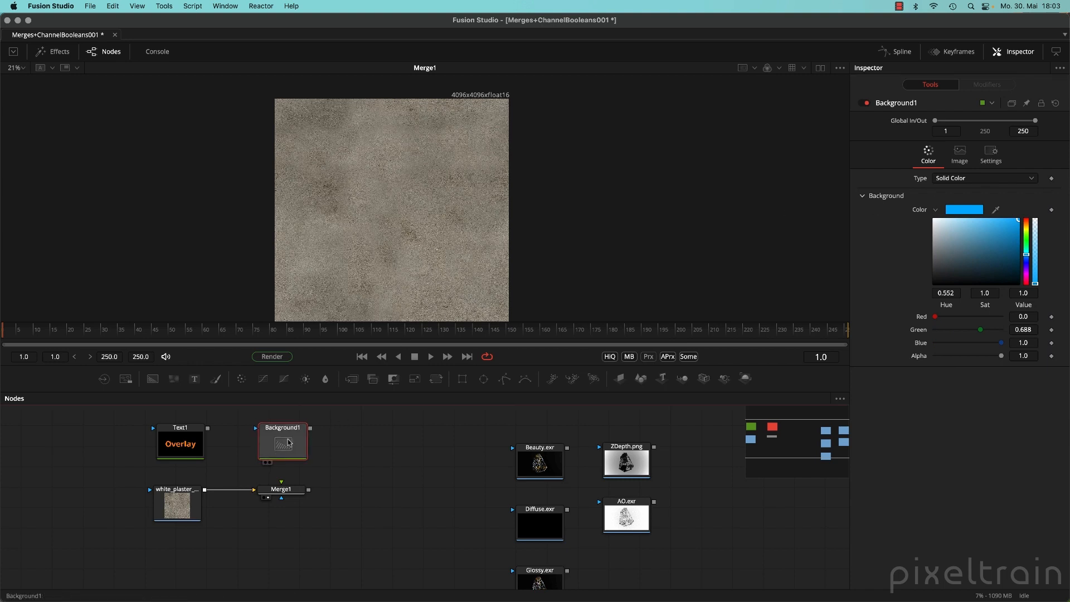
- Display the blue Background1 node in the viewer and center its image
key("1")
scroll(480, 226, "up", 3)
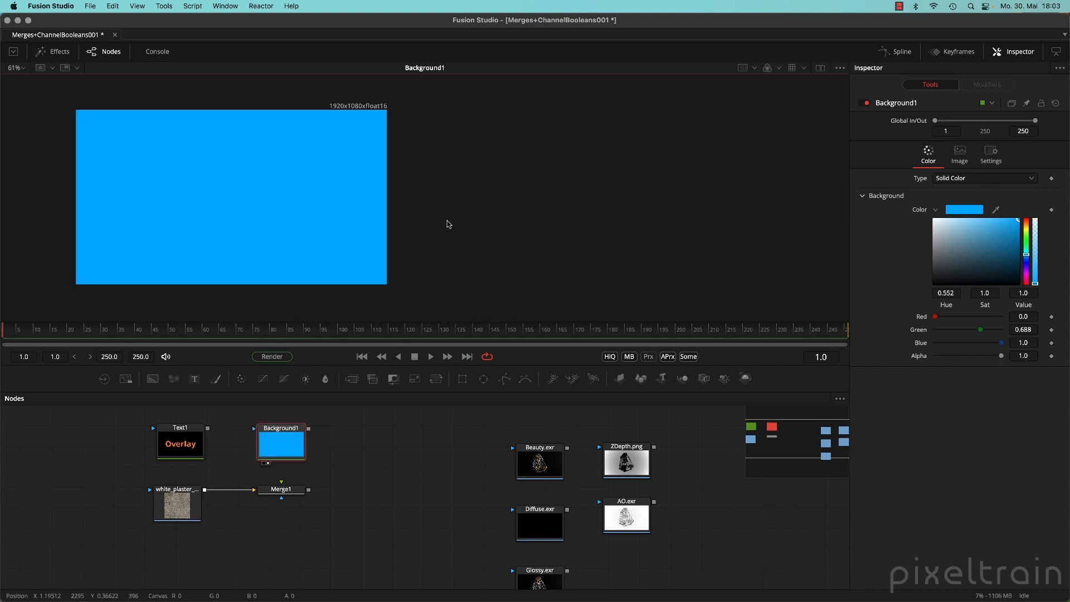
left_click_drag(447, 221, 640, 235)
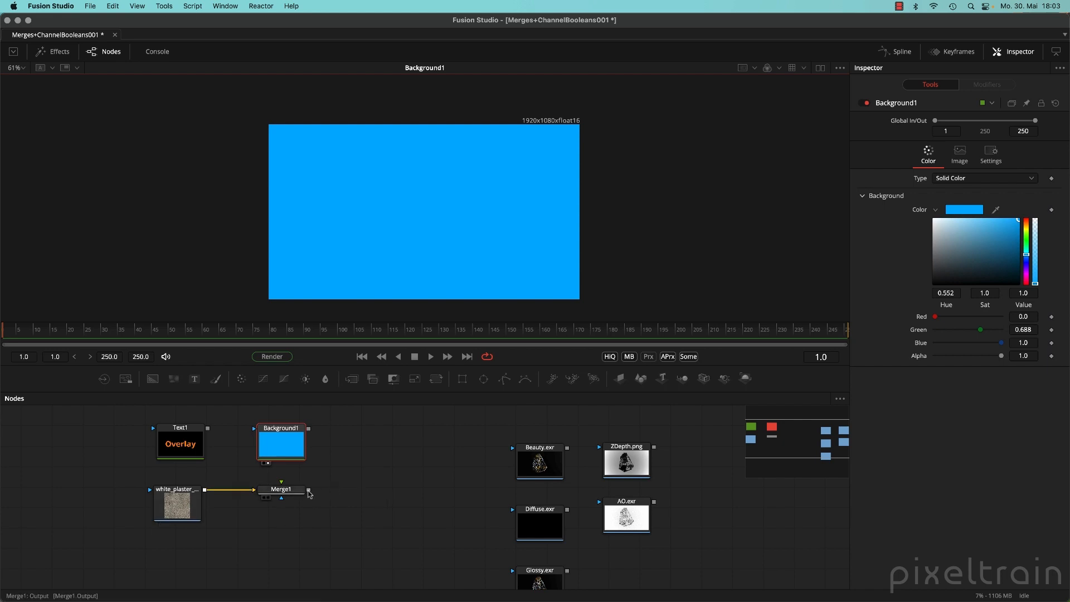
- Connect Background1 to Merge1's foreground input and show the whole merged image in the viewer
mouse_move(297, 494)
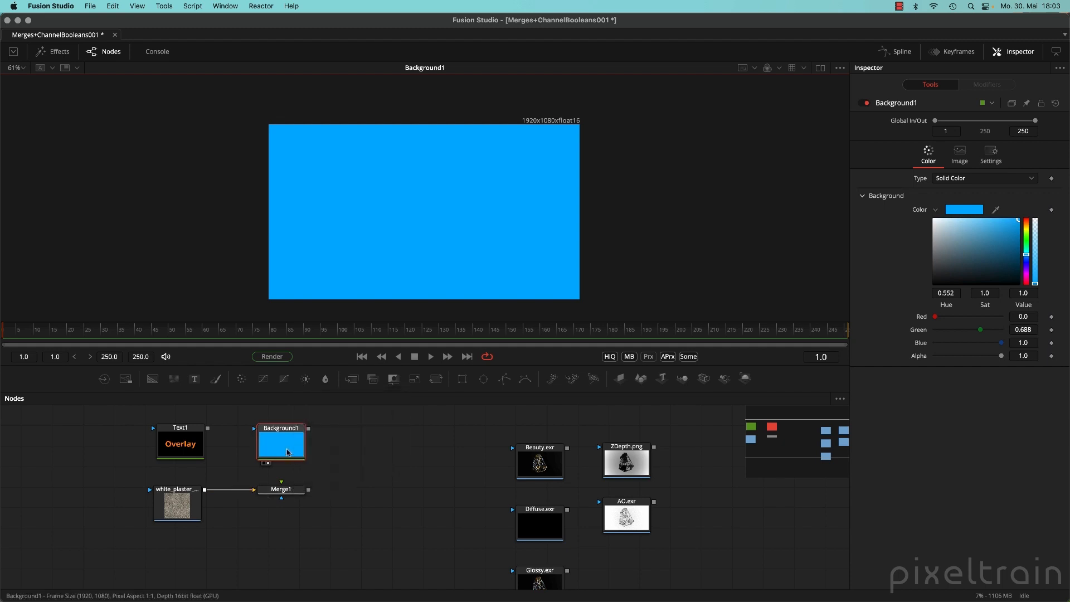
mouse_move(287, 451)
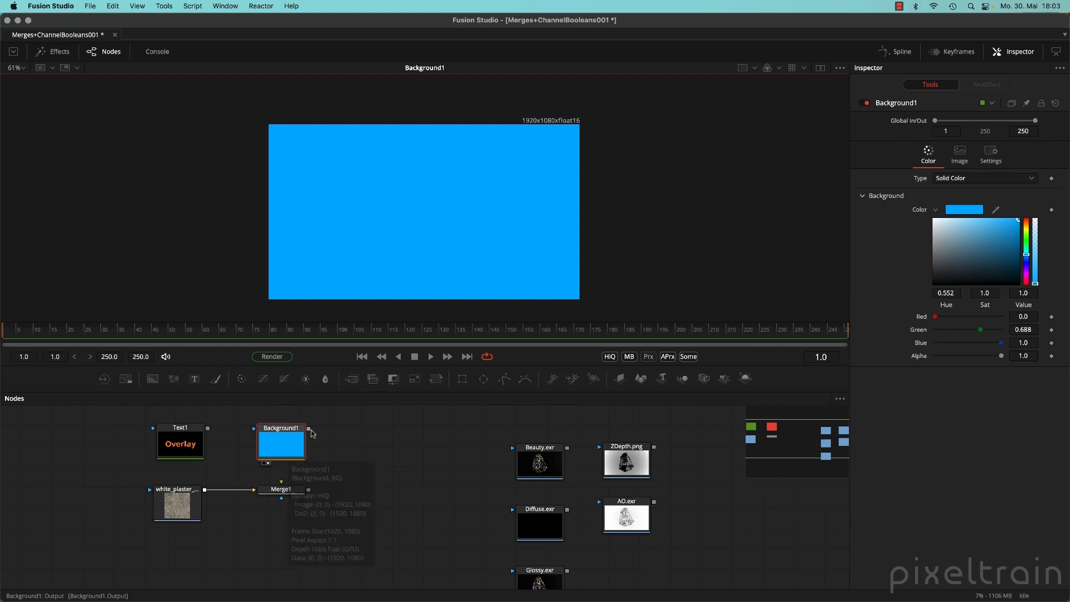
left_click_drag(308, 429, 533, 235)
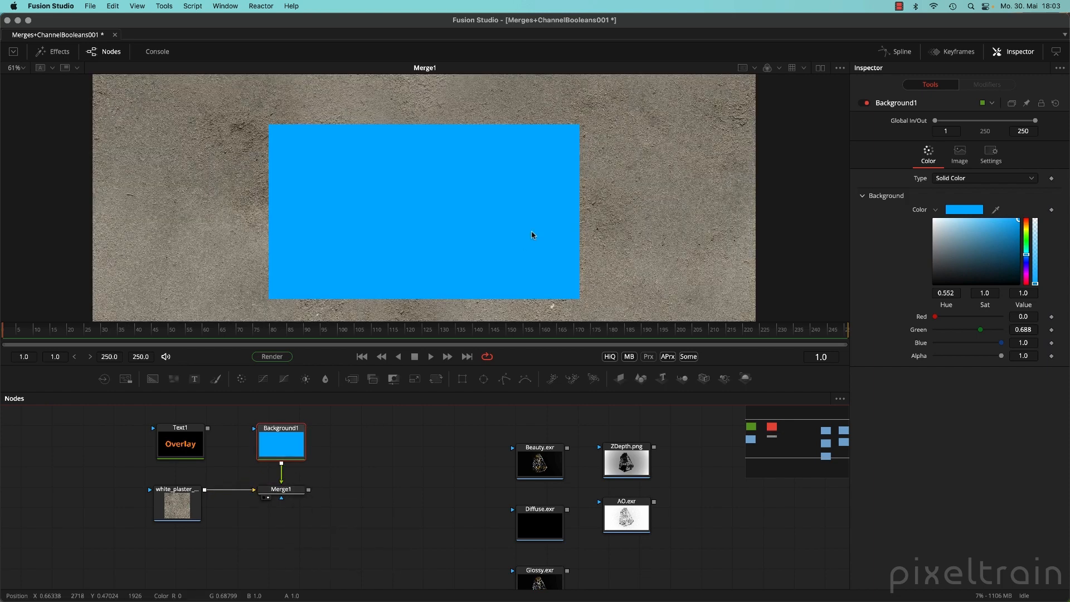
scroll(533, 235, "down", 5)
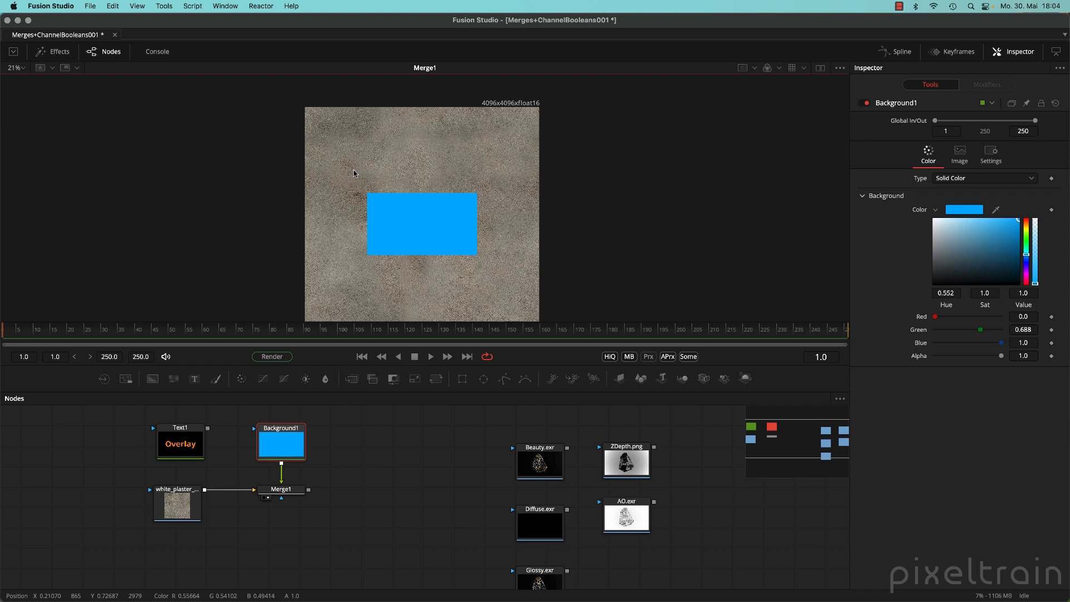
- Swap Merge1's foreground and background inputs to compare the output resolutions, and swap them back so the plaster is the background
left_click(285, 492)
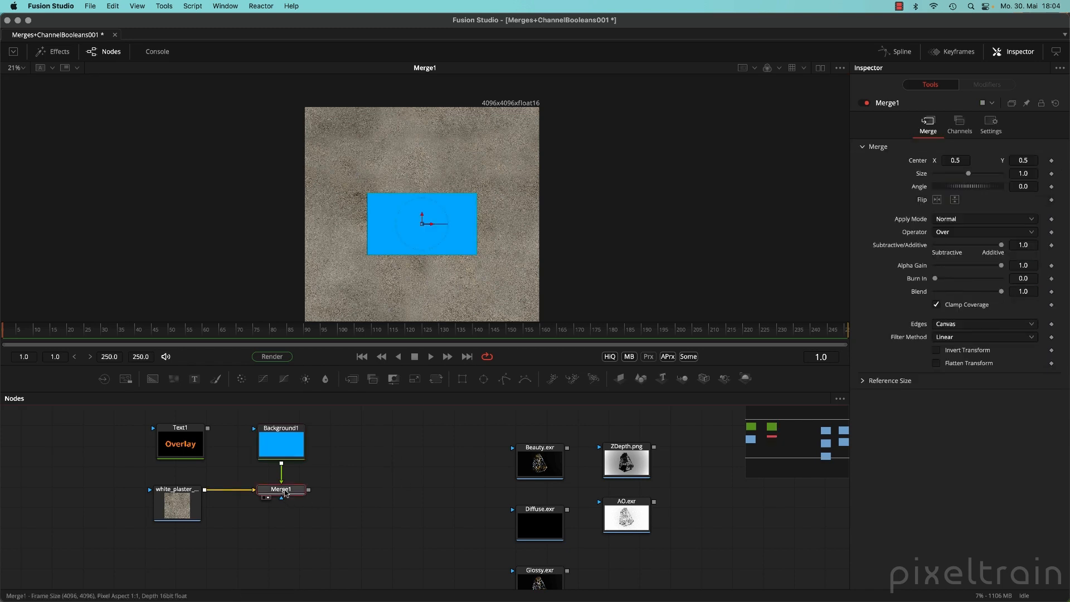
key("ctrl+t")
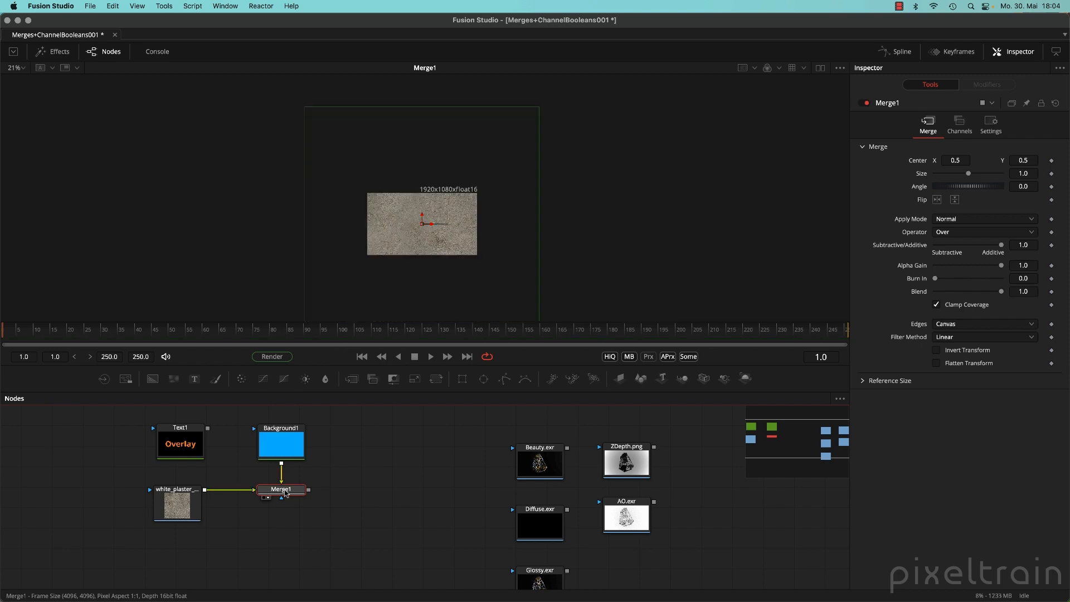
key("ctrl+t")
key("ctrl+t")
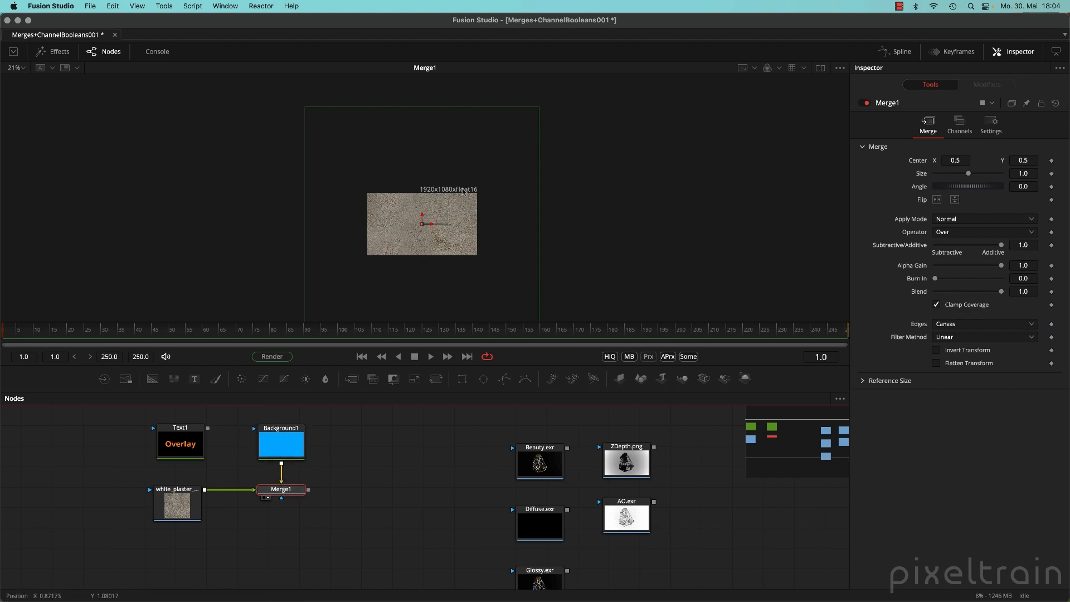
scroll(436, 203, "up", 2)
left_click_drag(445, 223, 390, 163)
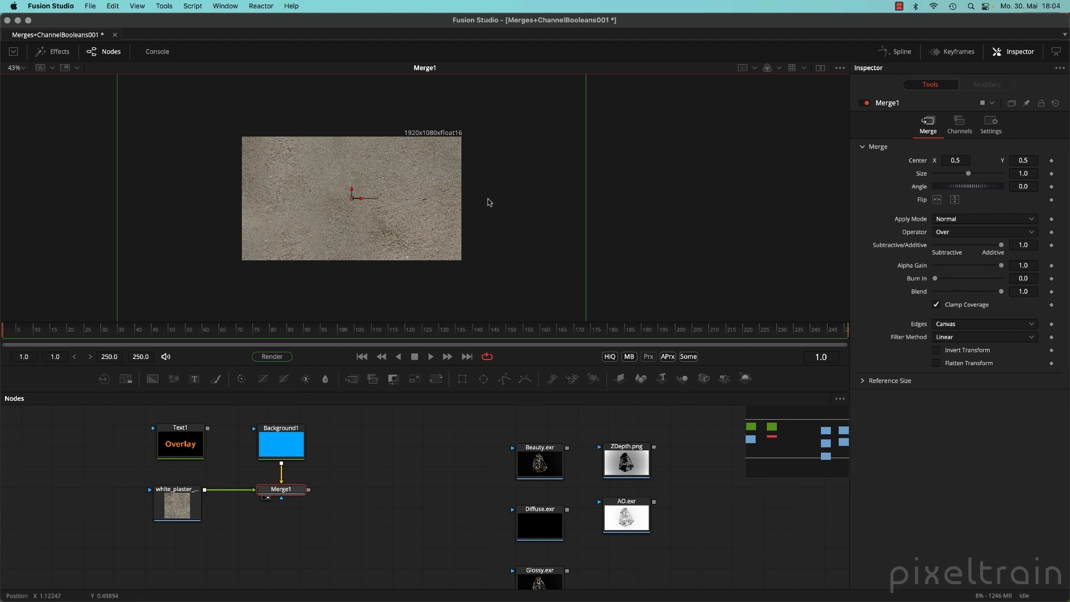
key("ctrl+f")
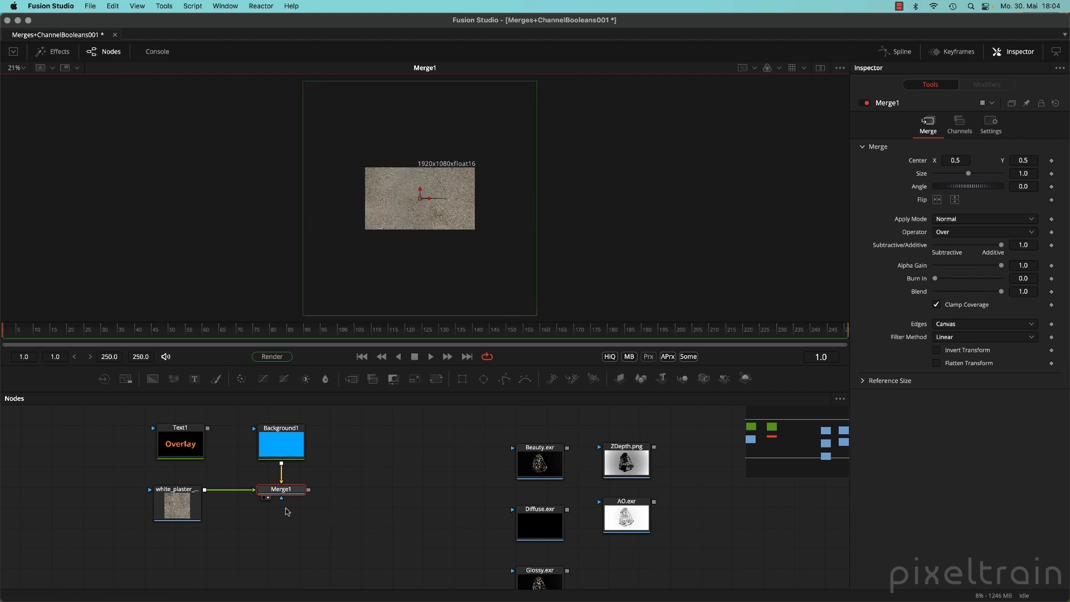
key("ctrl+t")
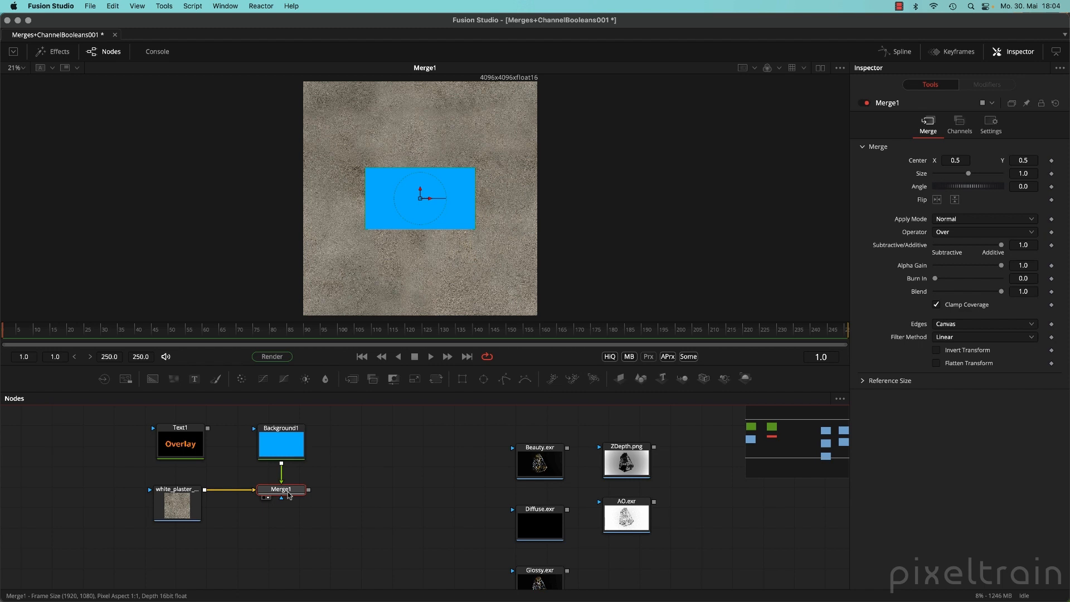
- Delete the Merge1 node that combines the plaster loader and Background1
left_click(332, 501)
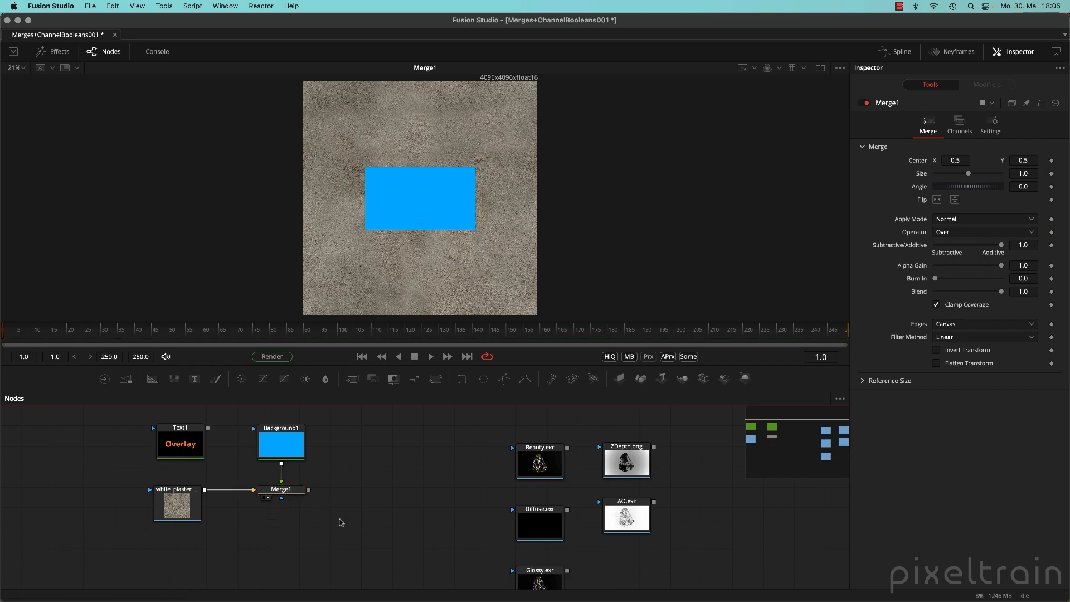
left_click_drag(339, 520, 247, 484)
key("Delete")
left_click(306, 496)
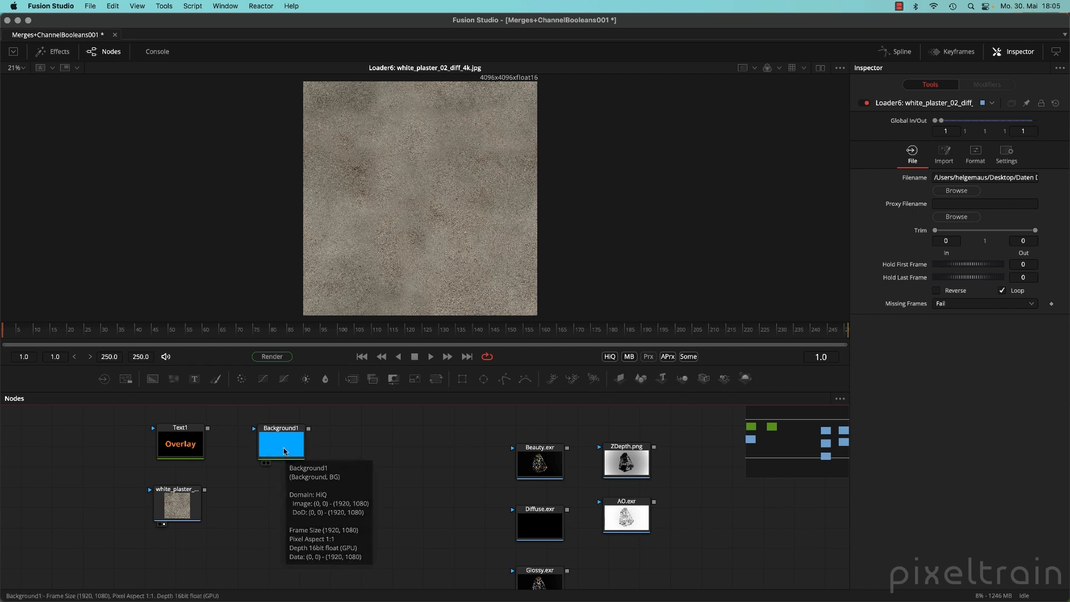
- Move Background1 aside and merge Text1 as the foreground over the white plaster loader with an automatically created Merge node
left_click_drag(284, 451, 372, 451)
left_click_drag(180, 445, 206, 494)
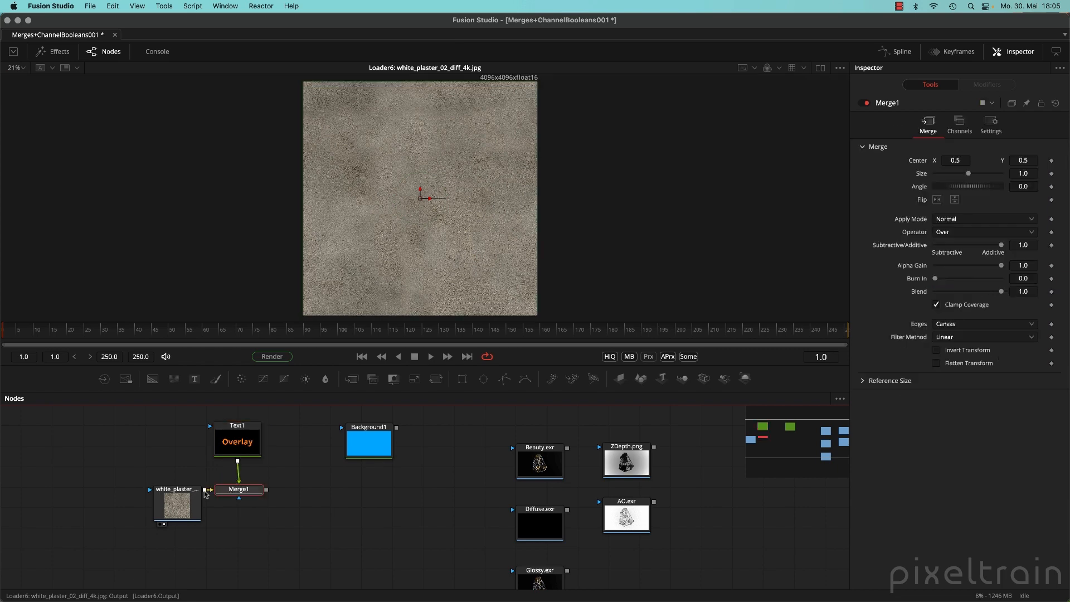
- Space out the plaster loader and Merge1 horizontally and align Text1 directly above Merge1
left_click_drag(231, 445, 233, 443)
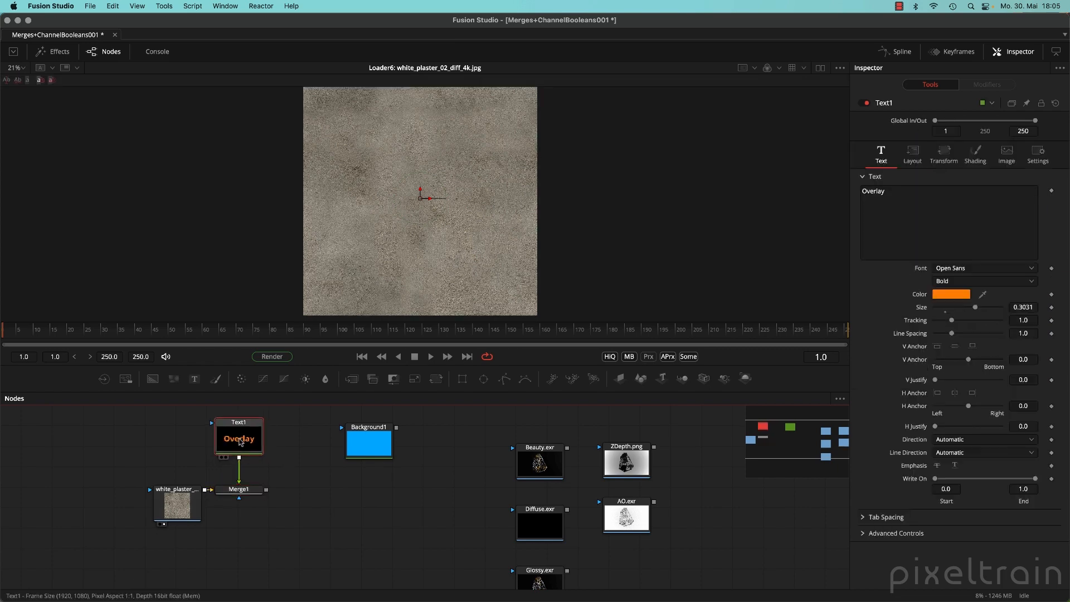
left_click_drag(239, 489, 247, 489)
left_click_drag(176, 497, 170, 497)
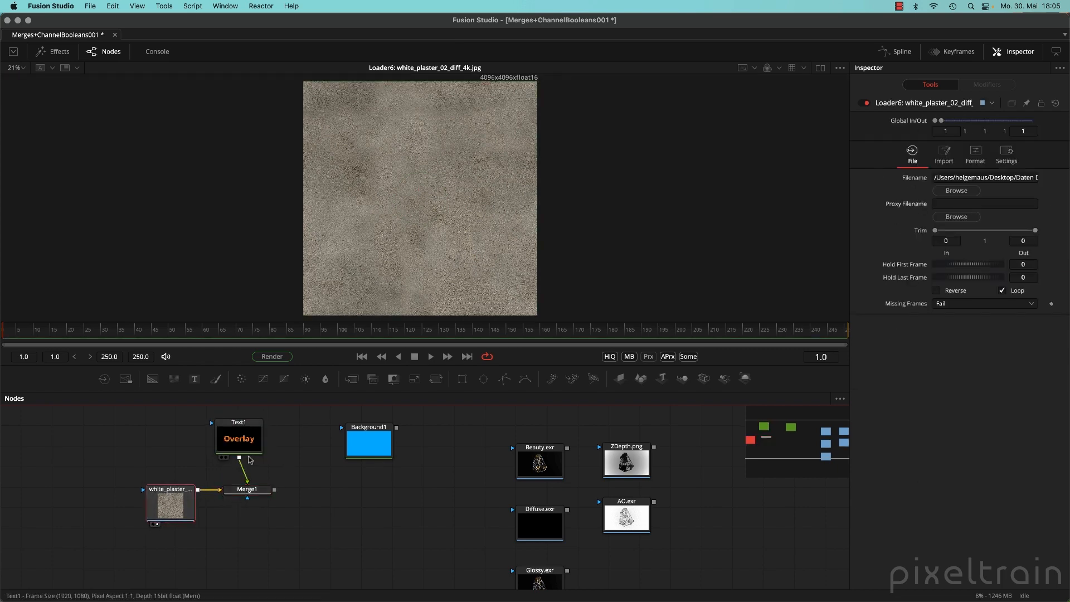
left_click_drag(239, 446, 248, 445)
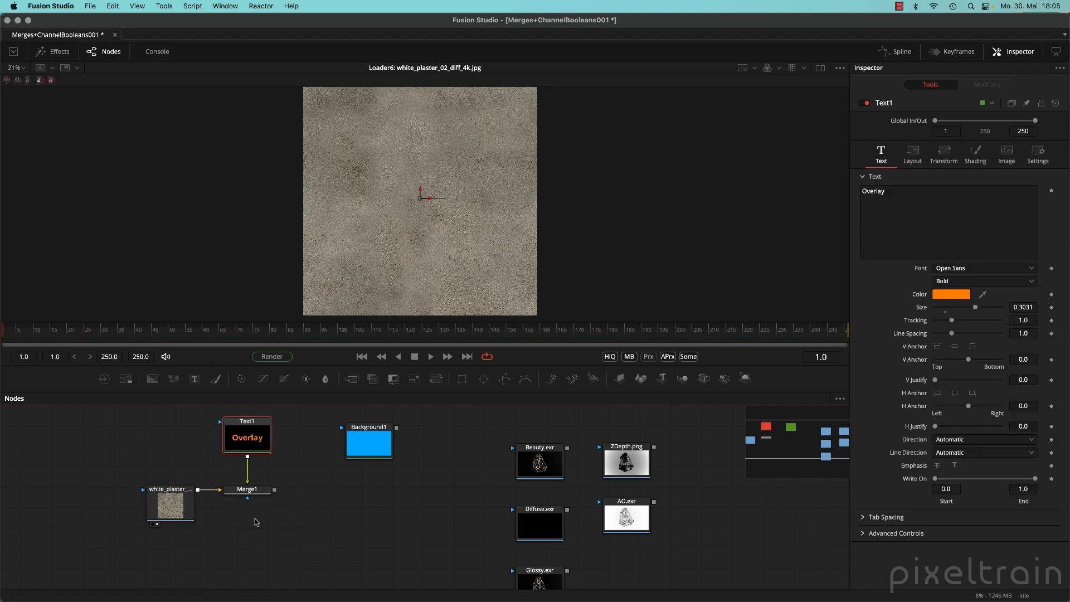
- Delete the Merge1 node that combines Text1 with the white plaster loader
left_click(256, 523)
left_click(244, 490)
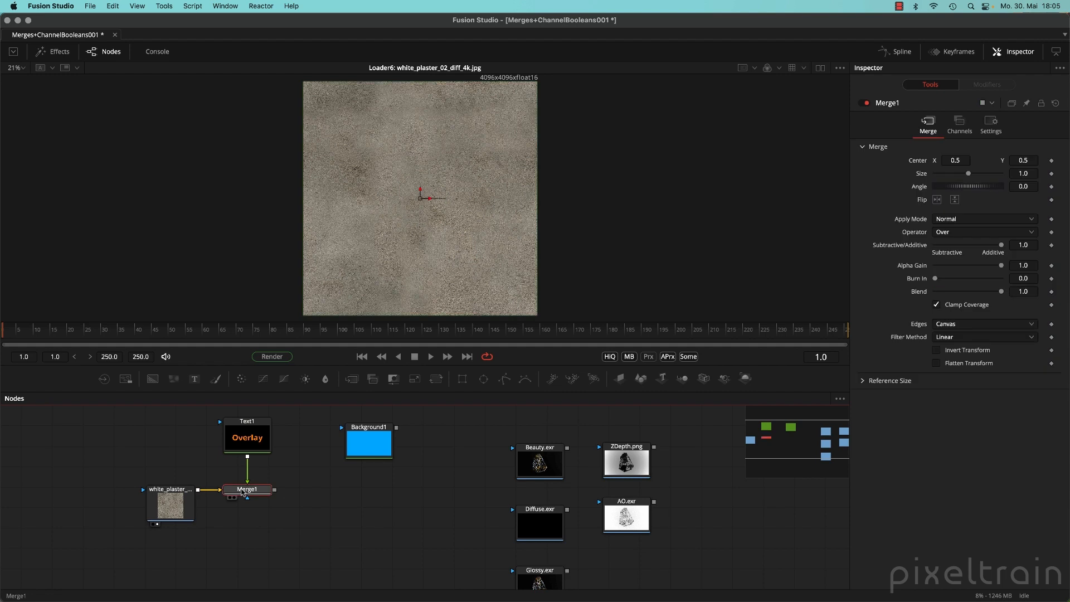
key("Delete")
left_click(244, 503)
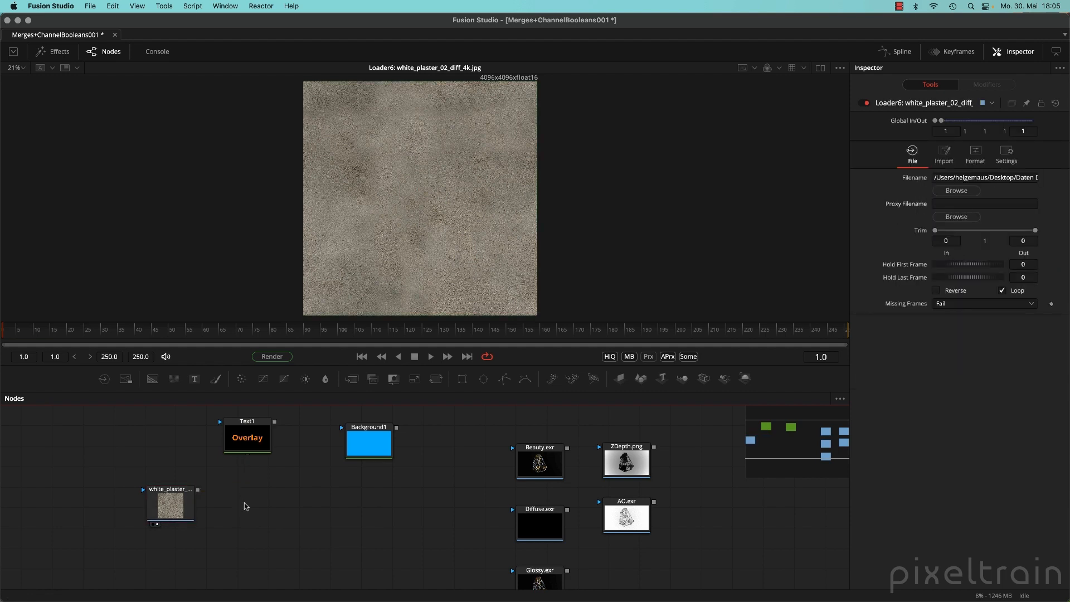
- Search the tool selector for crop, merg and the abbreviation mrg, and close it without adding a tool
key("shift+space")
type("crop")
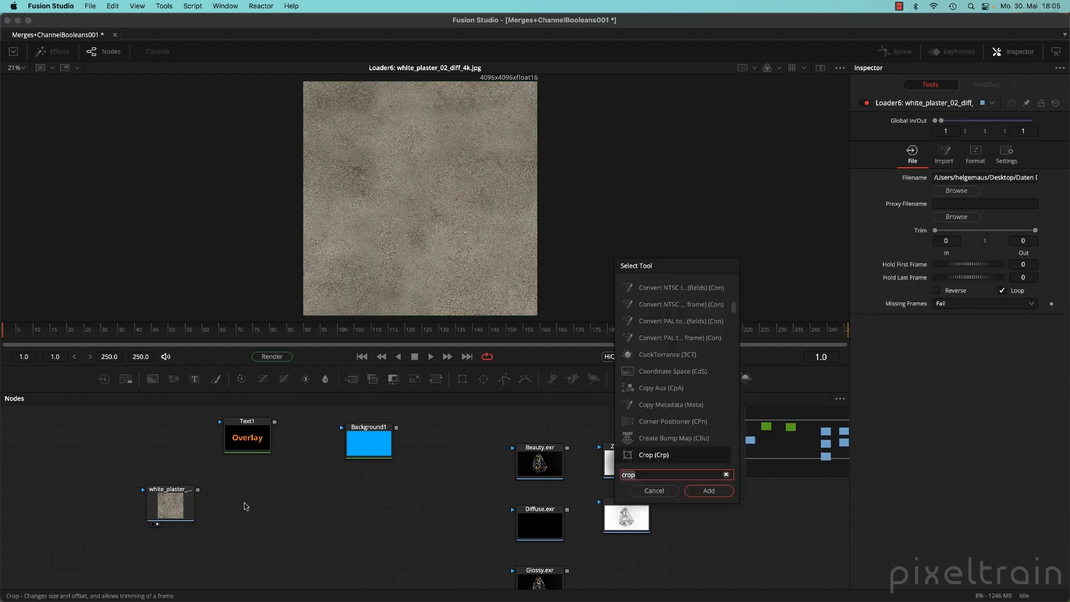
key("BackSpace")
key("BackSpace")
key("BackSpace")
key("BackSpace")
type("merg")
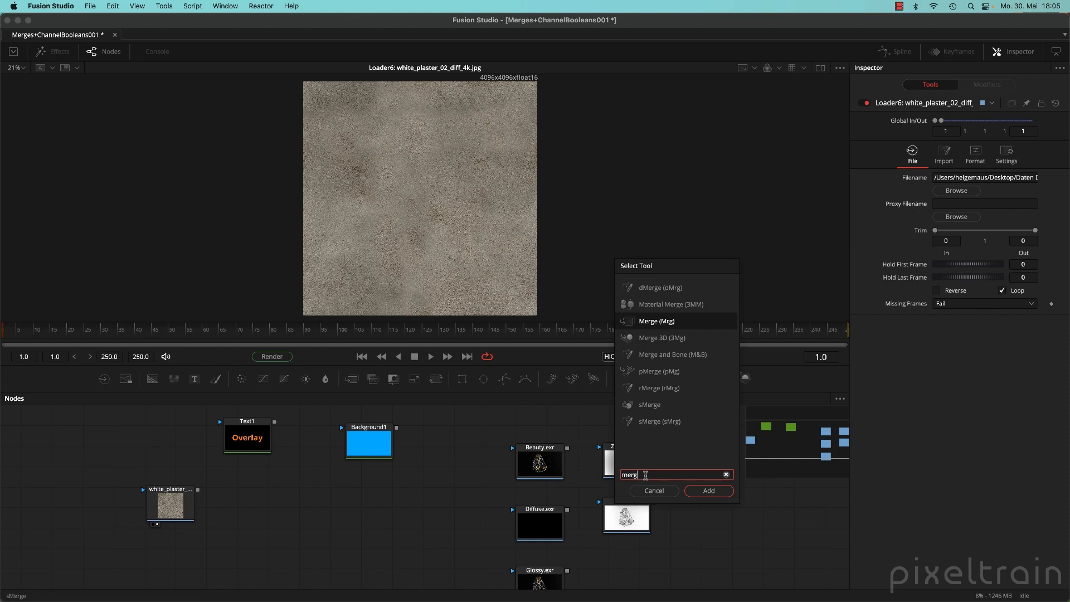
key("BackSpace")
key("BackSpace")
key("BackSpace")
key("BackSpace")
type("mrg")
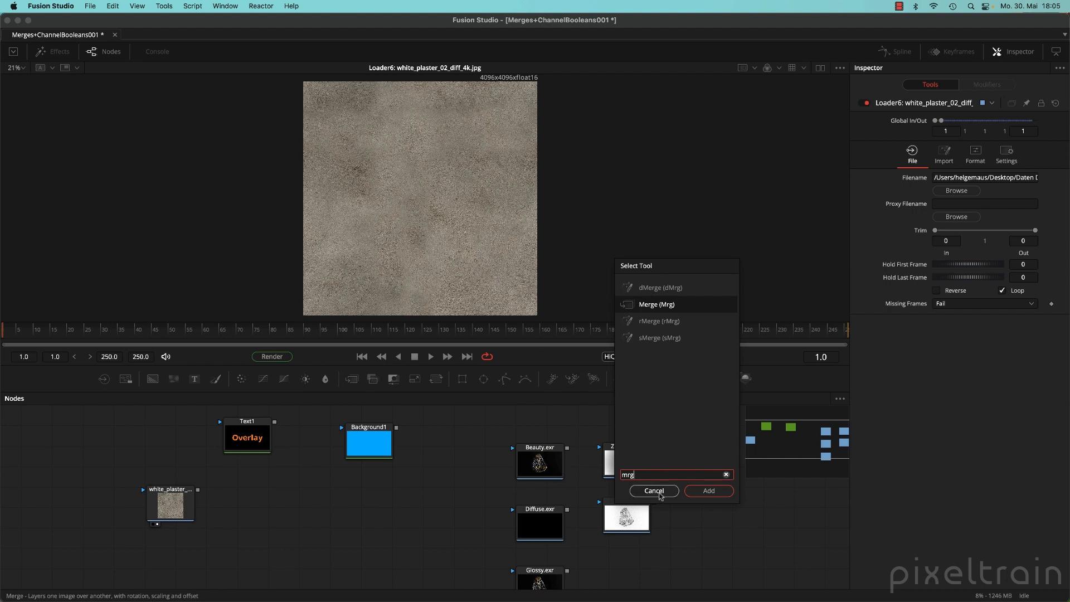
left_click(661, 493)
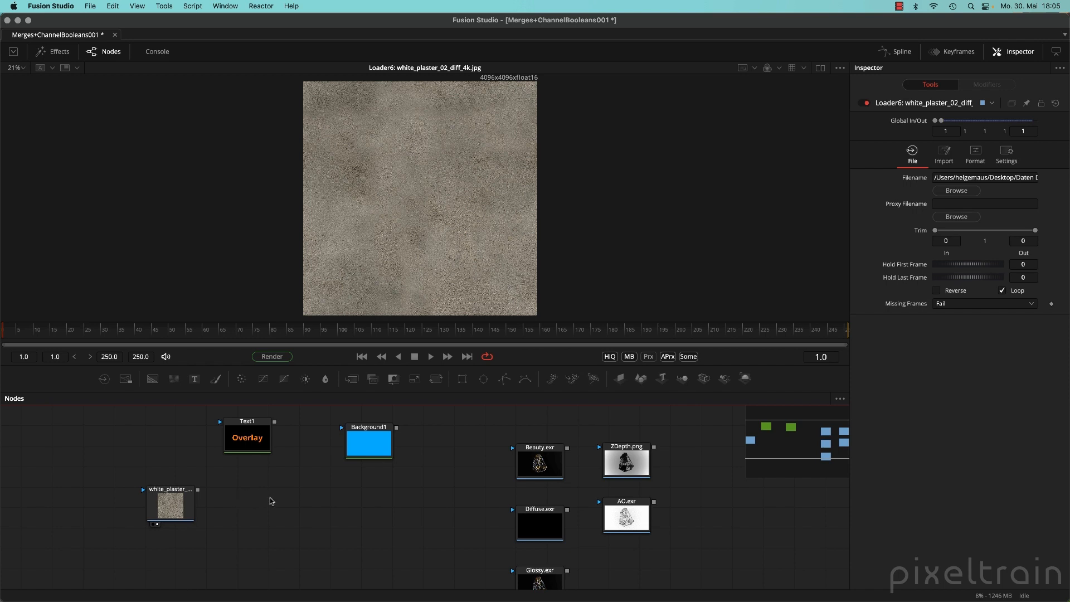
- Add a new Text node with the white plaster loader selected so that both are merged automatically
left_click(172, 512)
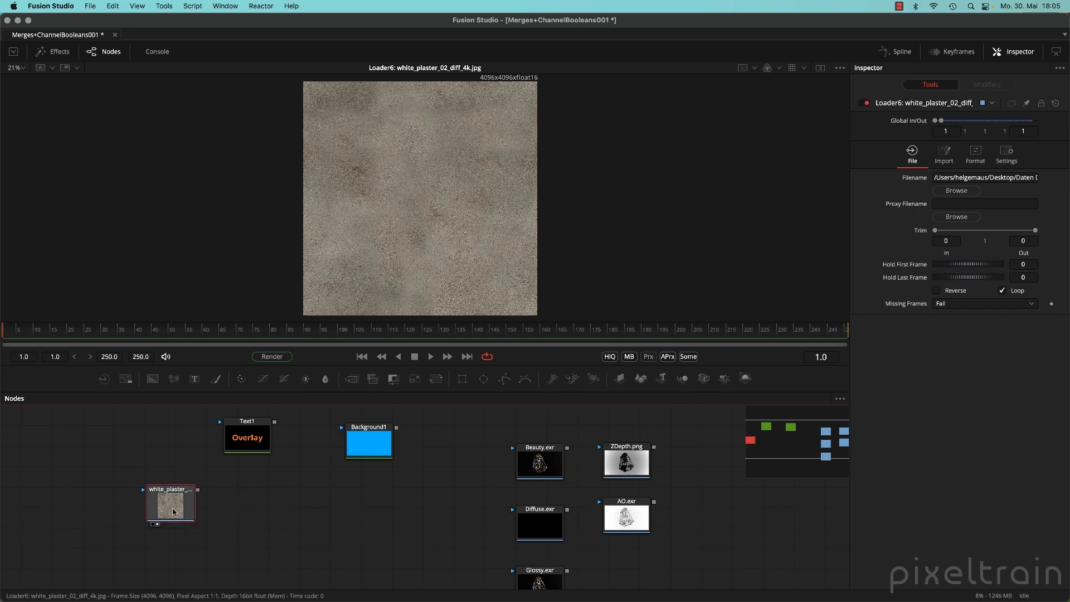
mouse_move(173, 511)
left_click(228, 512)
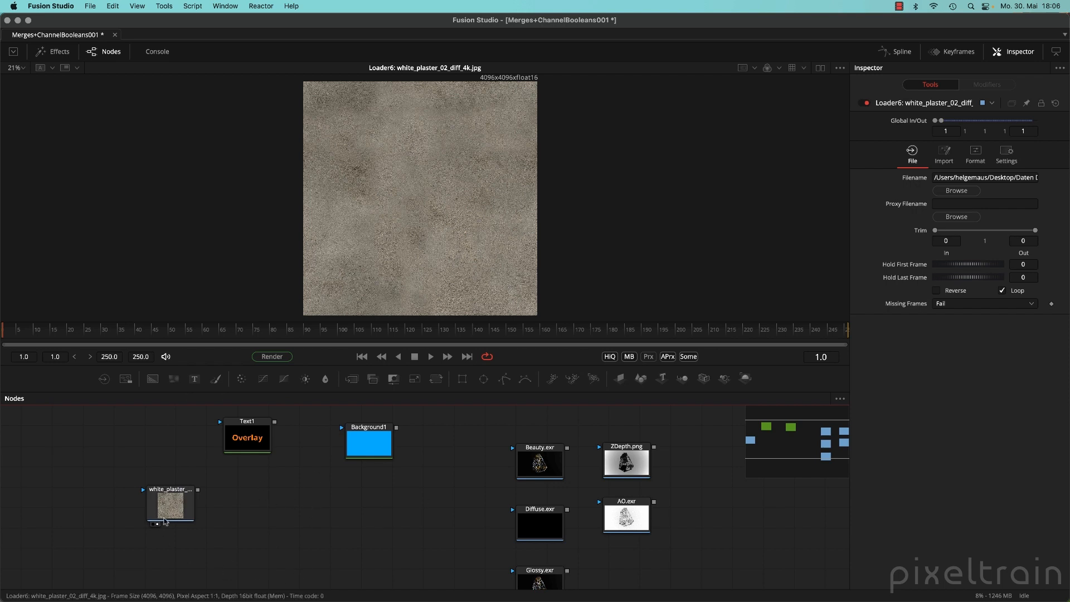
left_click(167, 512)
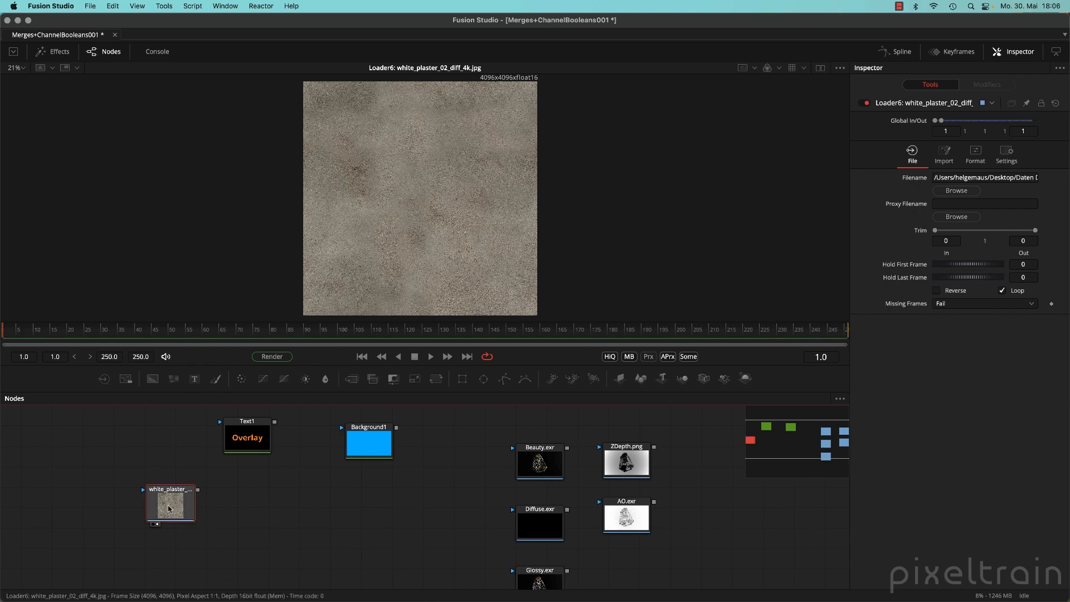
left_click(194, 379)
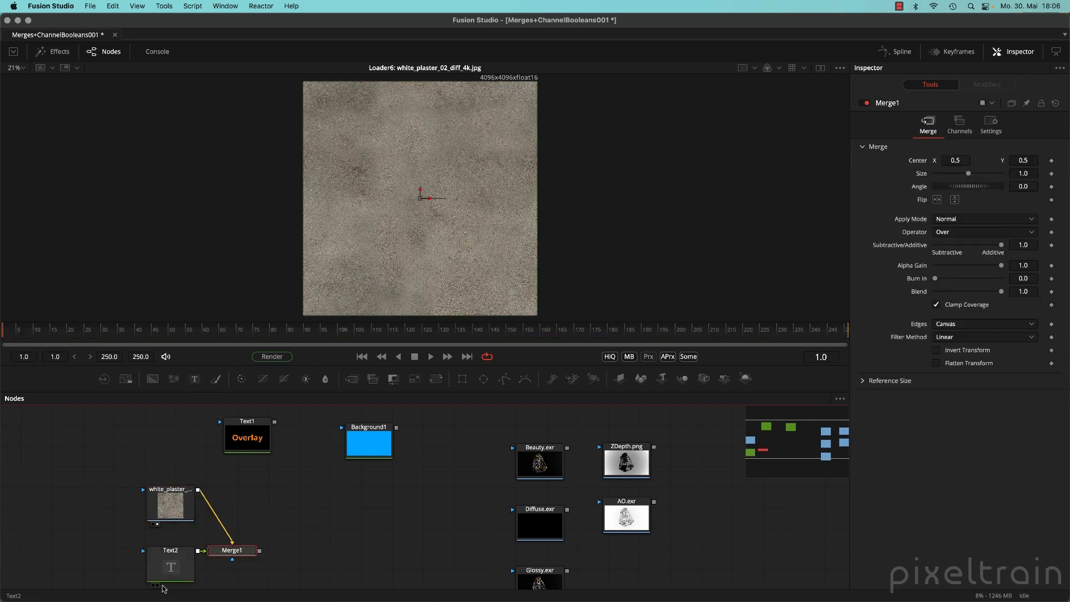
- Delete the new Text2 node together with its automatically created Merge1 node
left_click(172, 569)
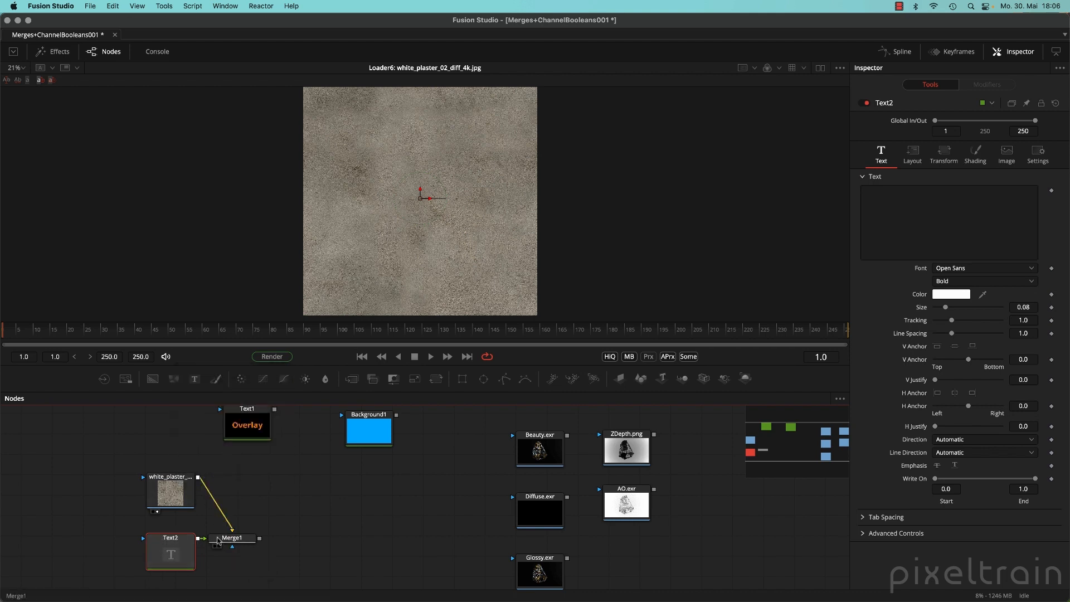
left_click_drag(305, 533, 141, 575)
key("Delete")
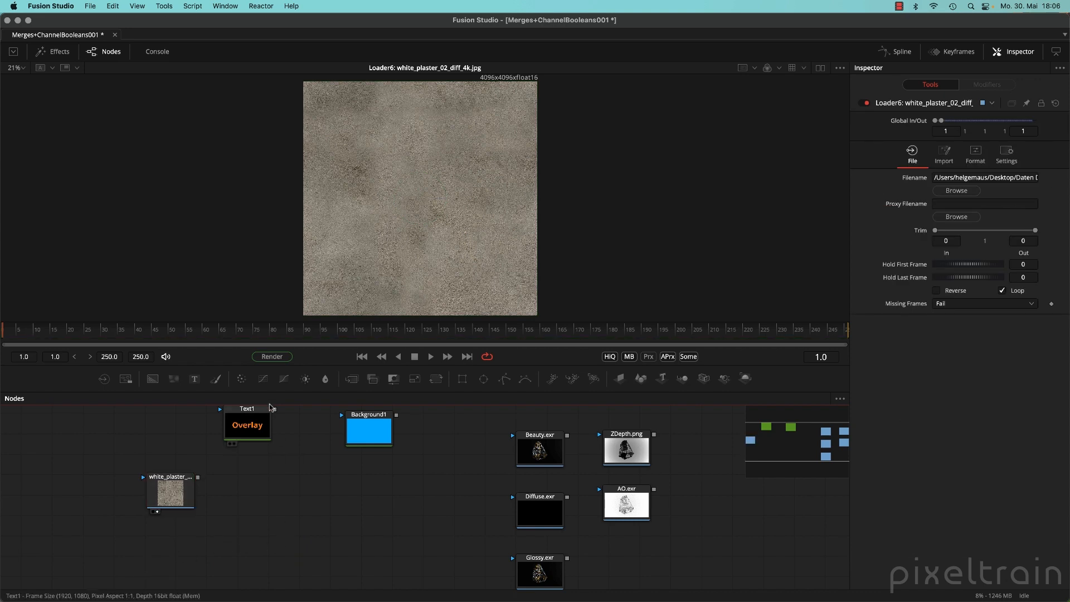
- Merge Text1 as the foreground over the white plaster loader and show the Merge1 result in the viewer
left_click_drag(275, 410, 197, 479)
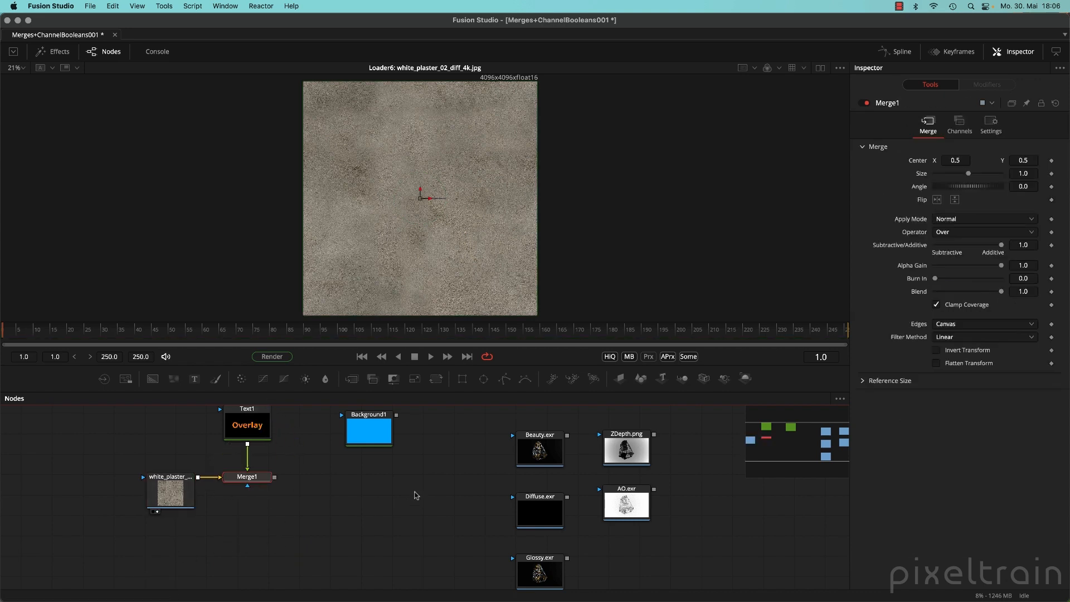
key("1")
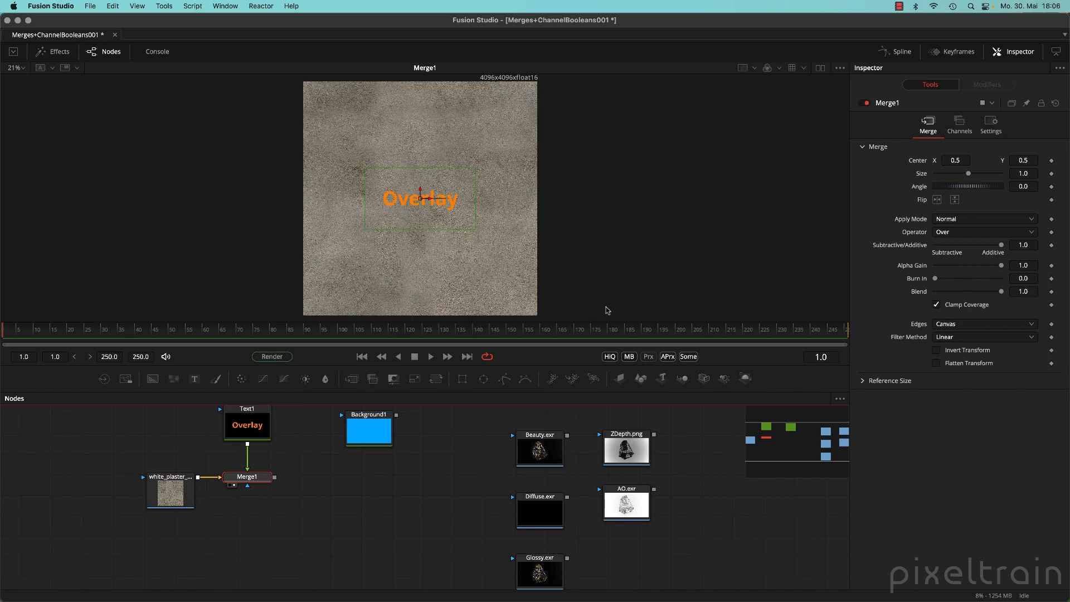
scroll(544, 263, "up", 2)
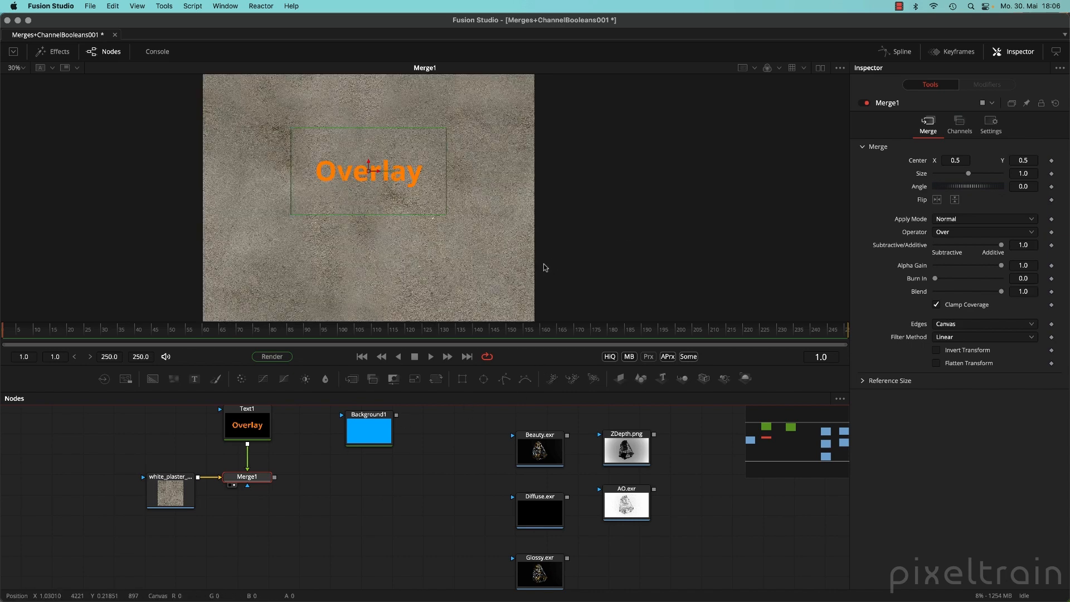
scroll(544, 263, "down", 2)
mouse_move(563, 271)
left_mouse_down()
mouse_move(569, 255)
mouse_move(576, 282)
left_mouse_up()
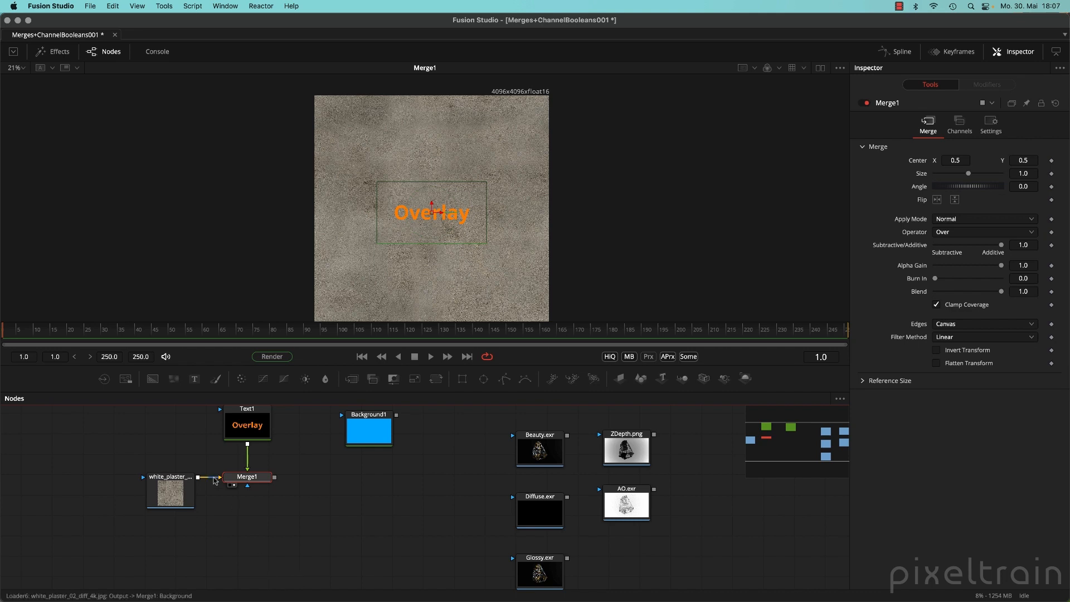
- Move the plaster loader farther from Merge1 and insert a Crop node between them
left_click_drag(182, 499, 104, 498)
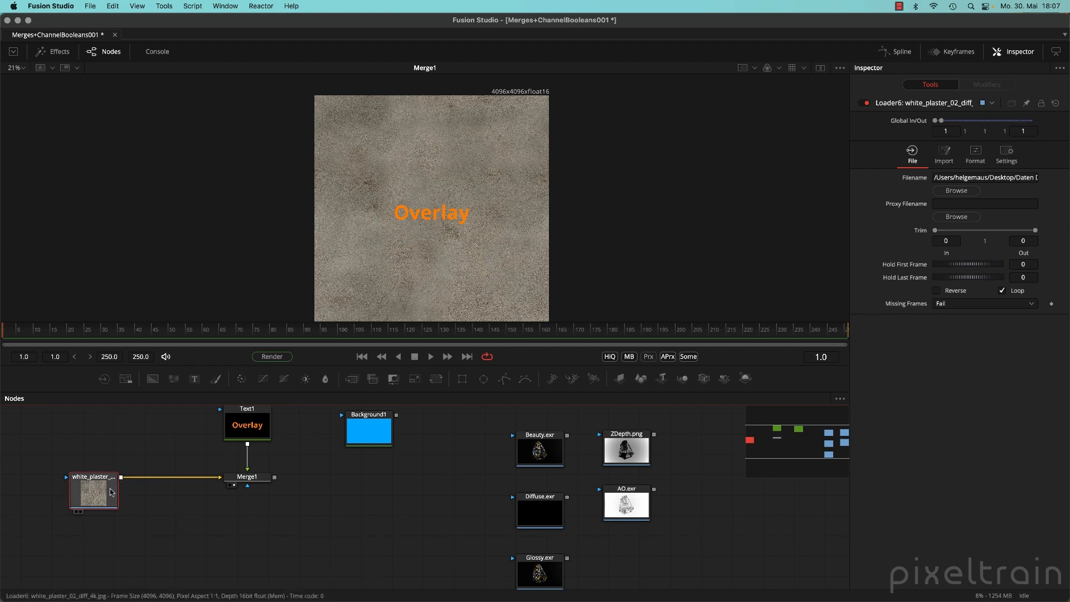
key("shift+space")
type("crop")
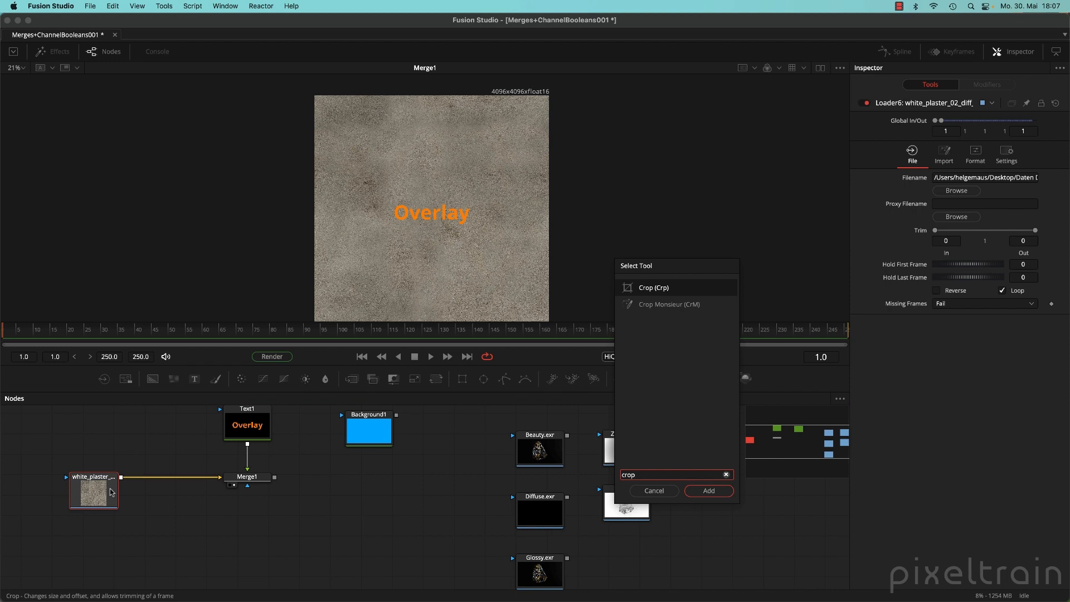
key("Return")
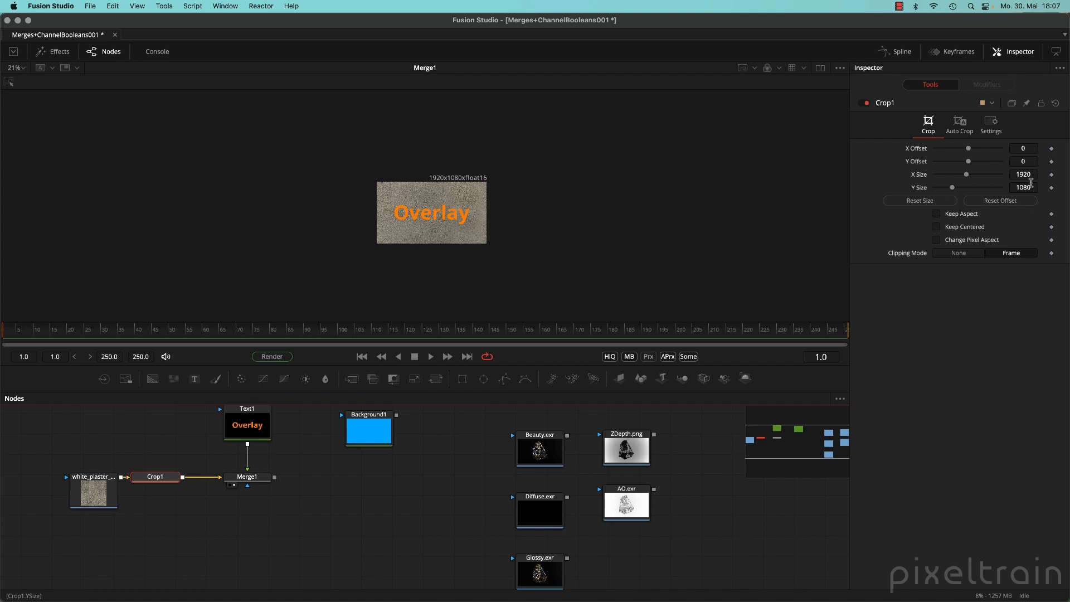
scroll(490, 188, "up", 2)
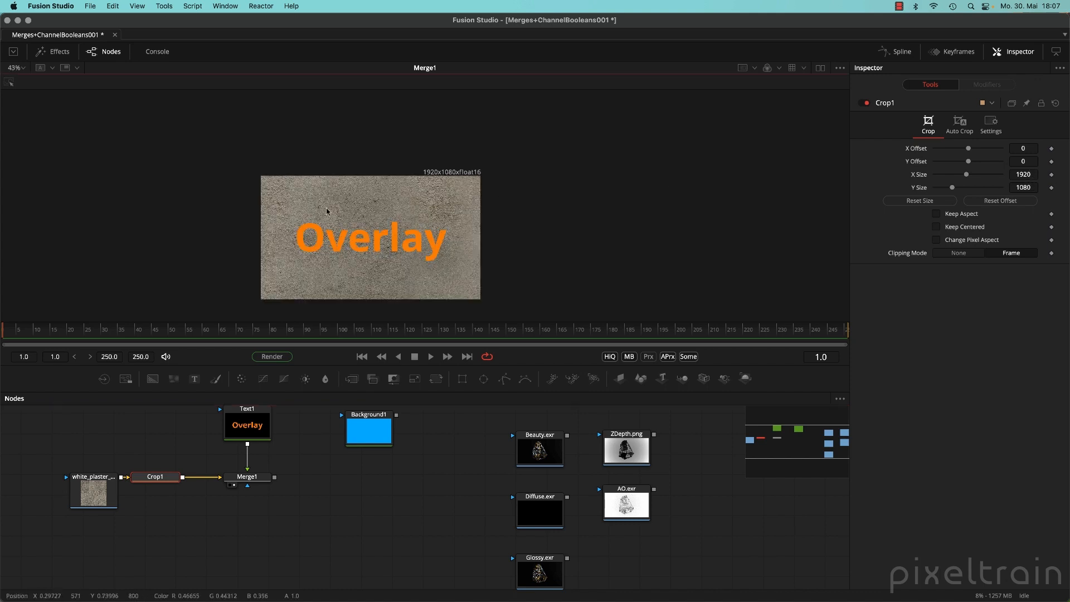
left_click_drag(327, 211, 347, 193)
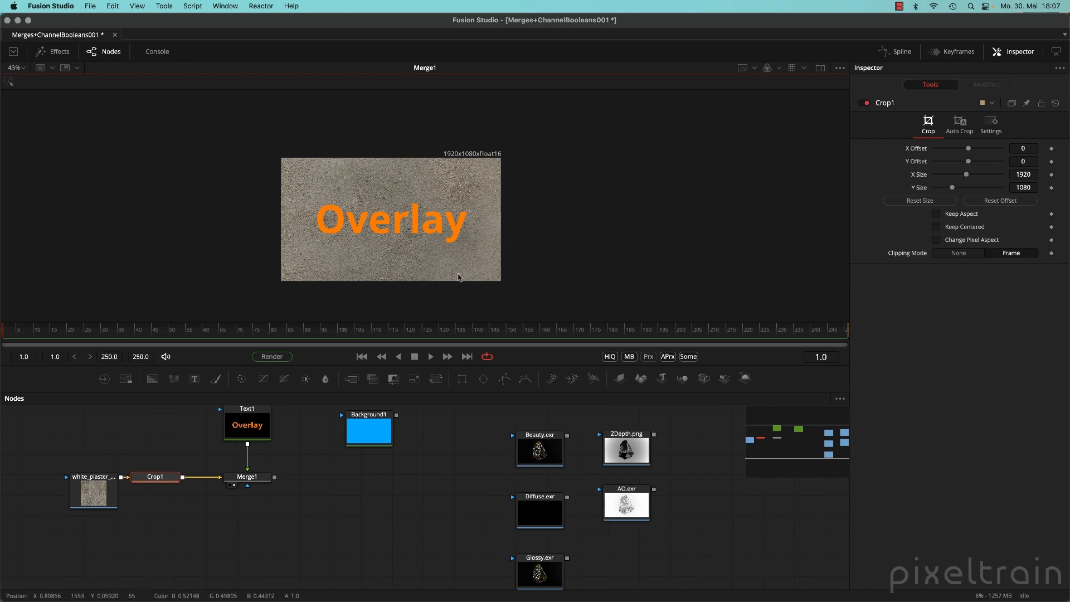
scroll(437, 266, "up", 2)
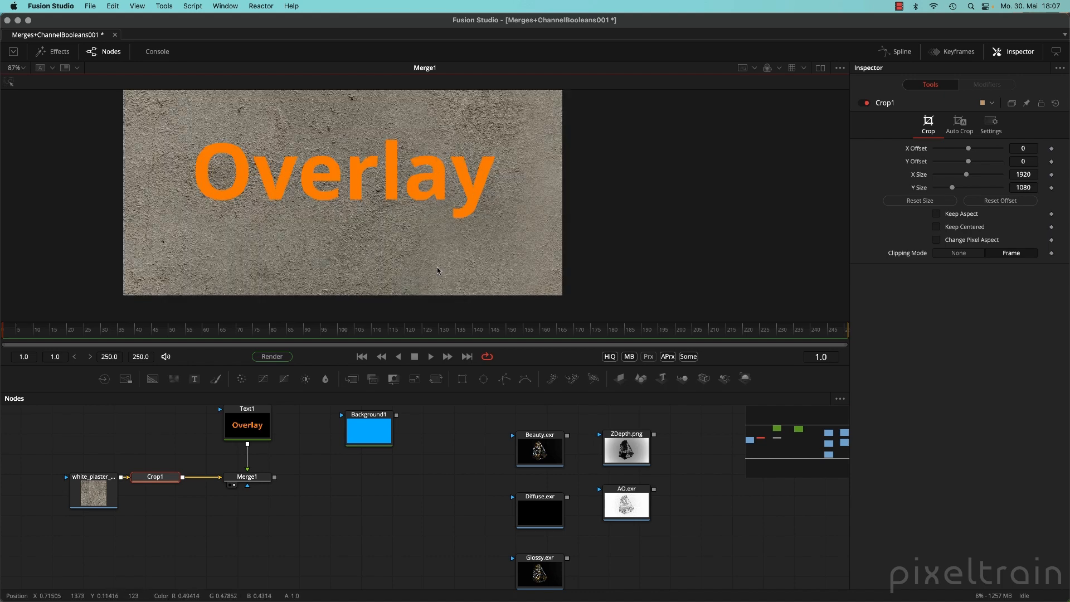
scroll(437, 266, "down", 1)
left_click_drag(436, 265, 439, 272)
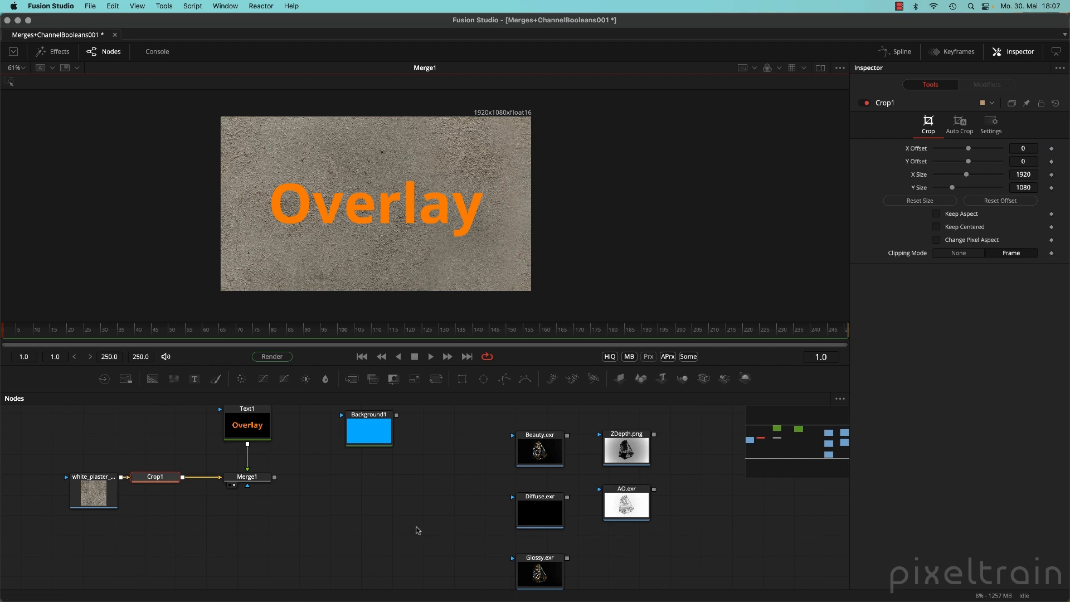
- Shift Merge1's foreground text horizontally to a Center X of 0.554
left_click(261, 480)
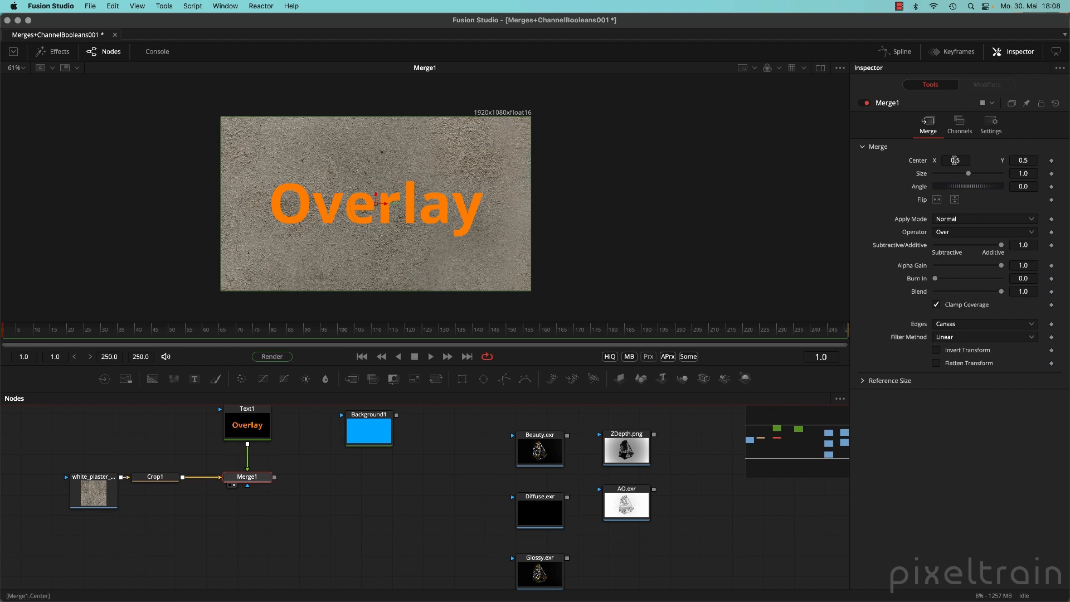
left_click_drag(953, 160, 956, 160)
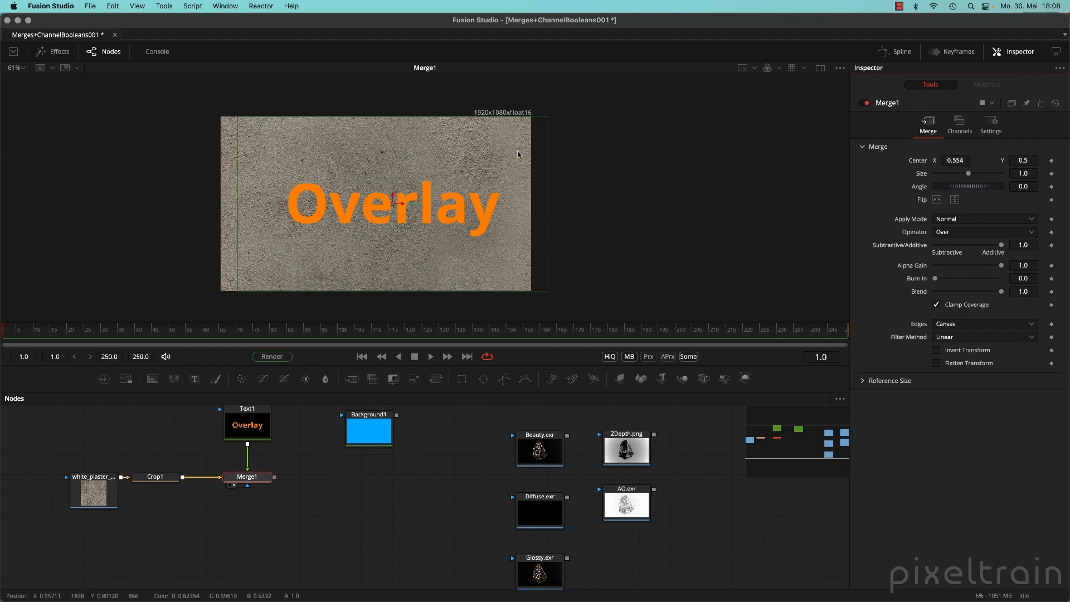
right_click(518, 155)
mouse_move(544, 180)
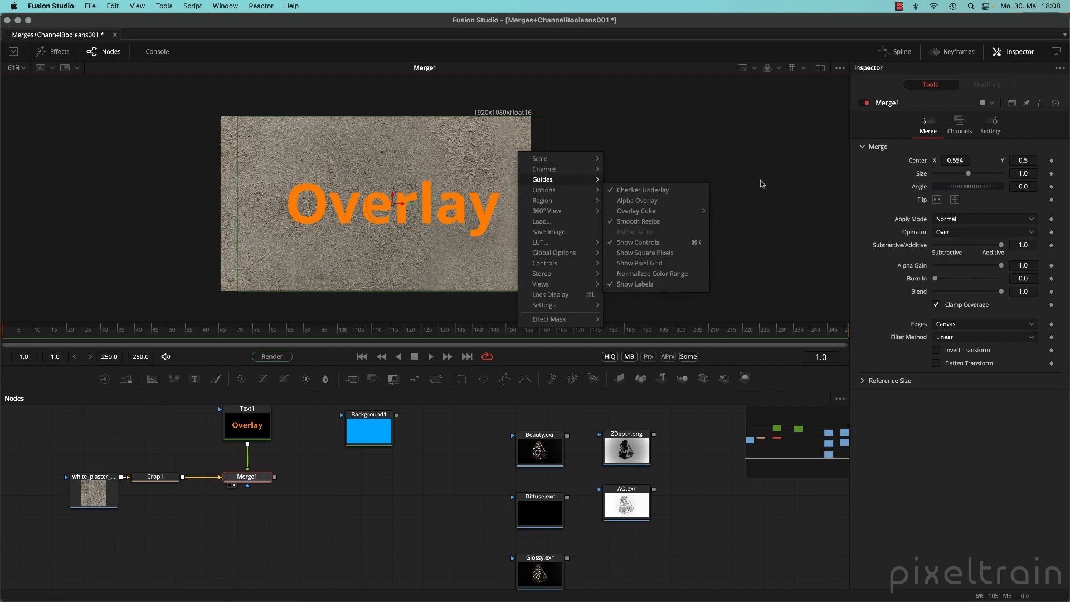
left_click(795, 190)
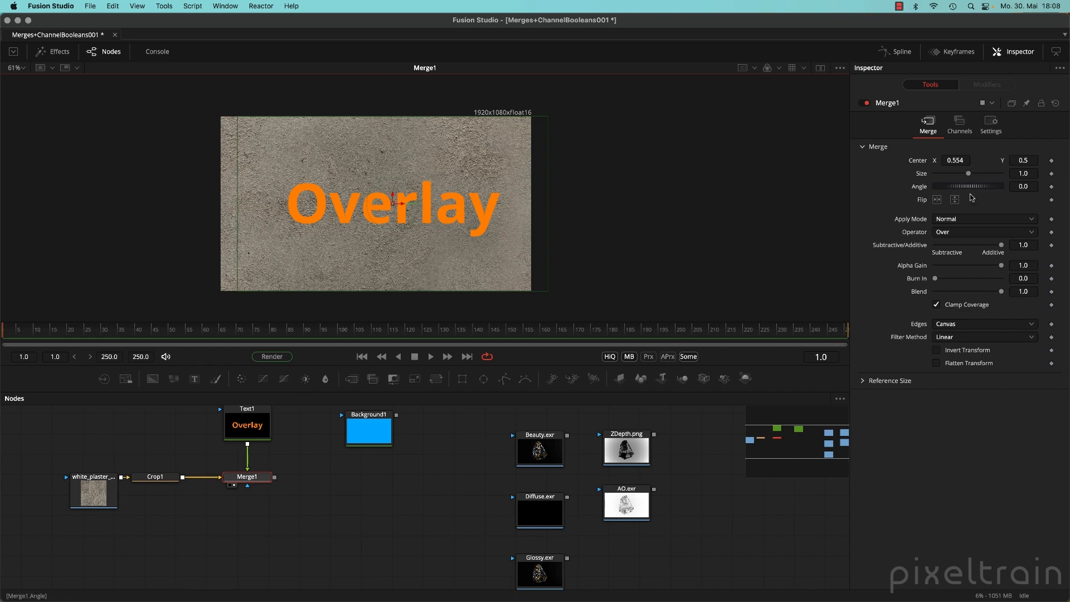
- Set Merge1's Center X to 0.508, Size to 0.95 and Angle to 33.9, trying the horizontal flip on and off
left_click_drag(960, 160, 988, 188)
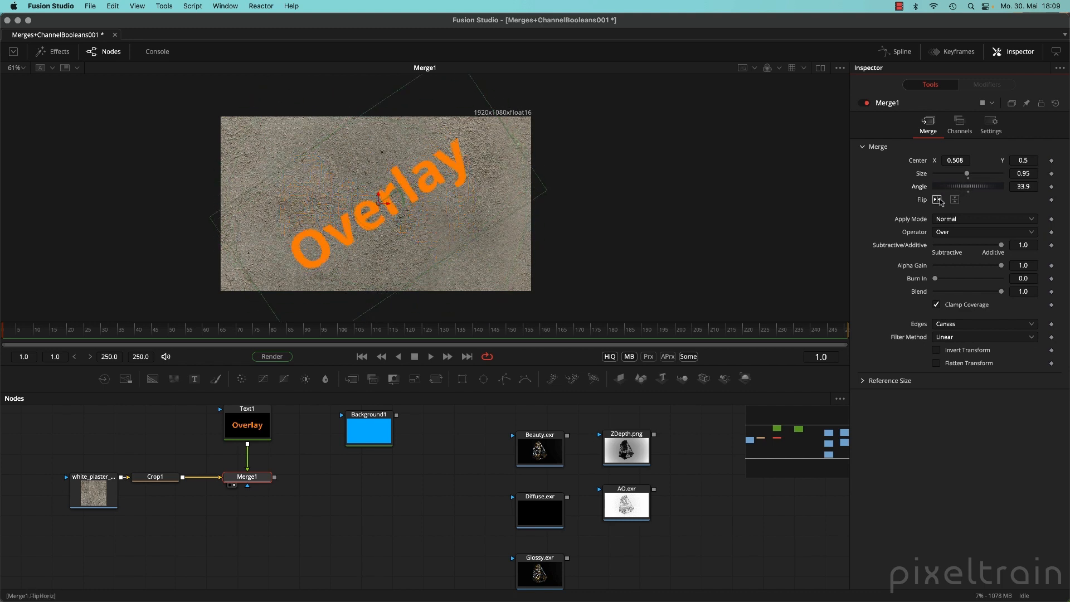
left_click(938, 199)
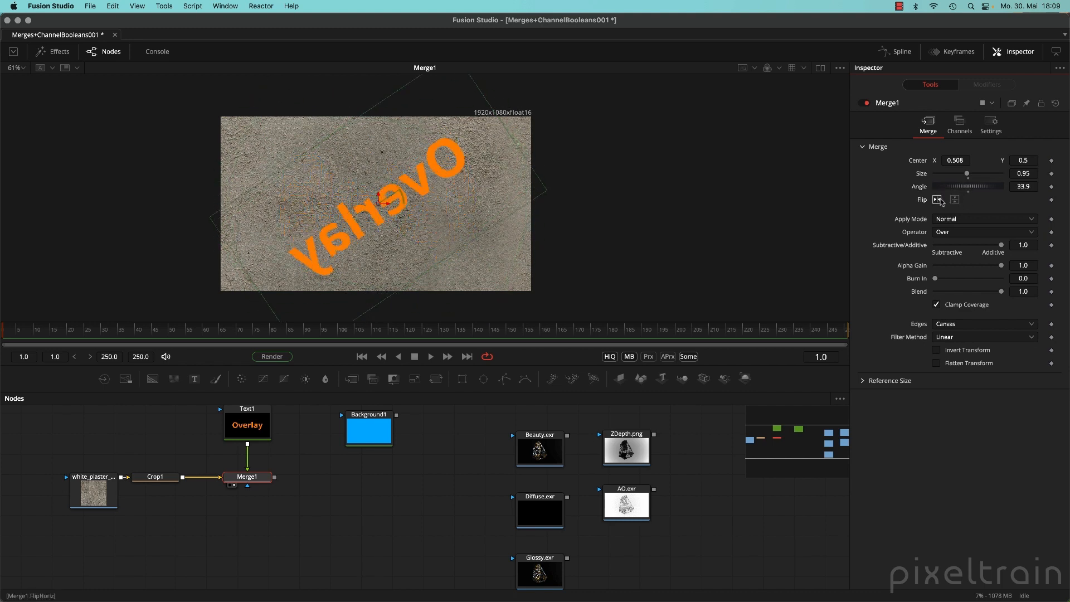
left_click(939, 199)
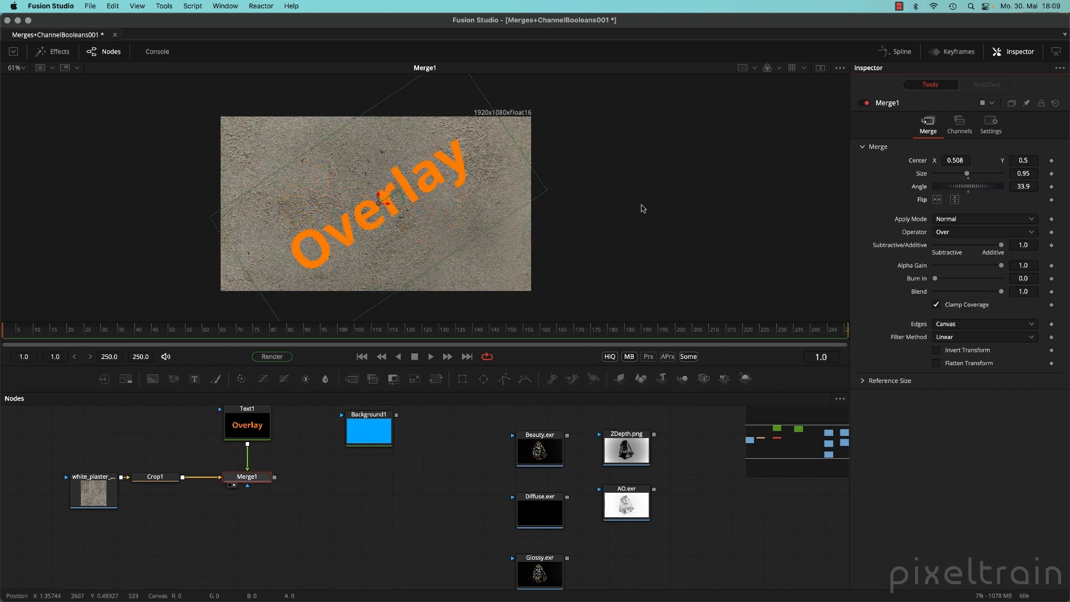
- Scale Merge1's foreground to about 0.85 and rotate it to about 26 degrees with the viewer's on-screen controls
left_click(259, 476)
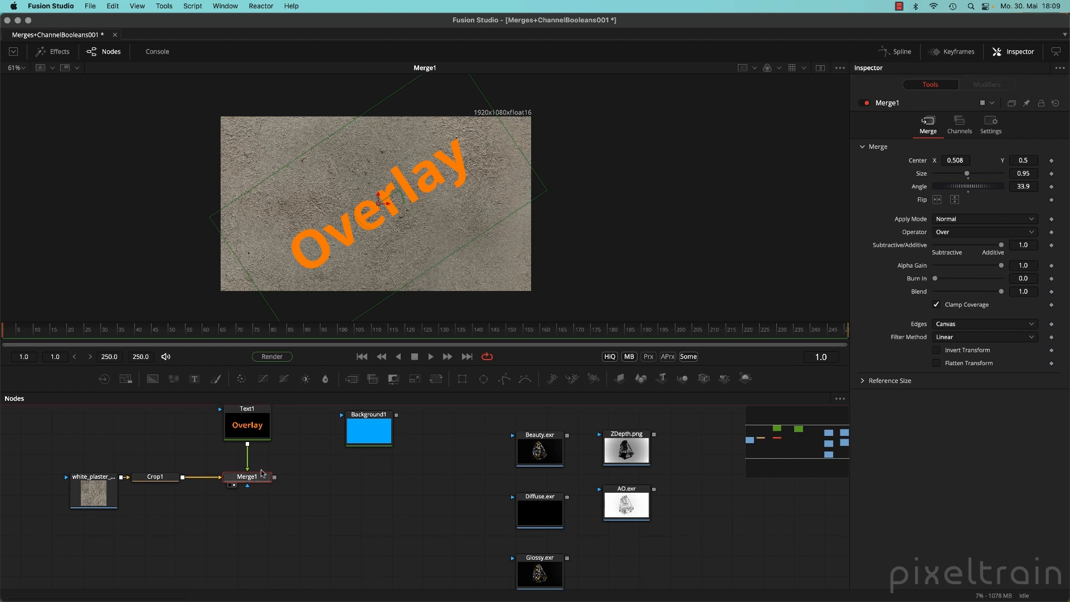
scroll(463, 248, "down", 3)
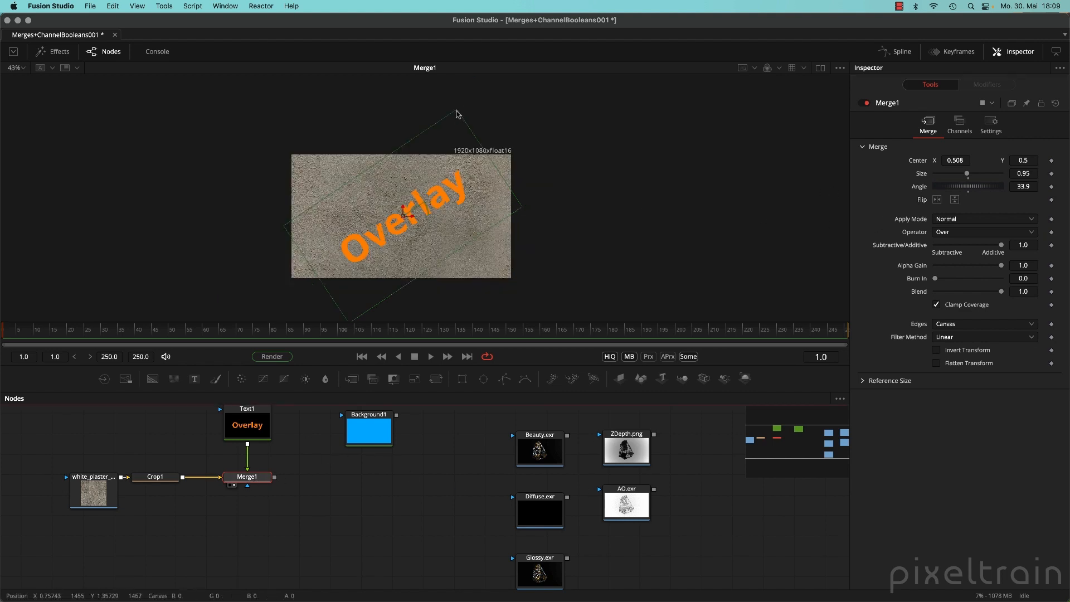
mouse_move(456, 114)
left_mouse_down()
mouse_move(416, 184)
mouse_move(455, 117)
left_mouse_up()
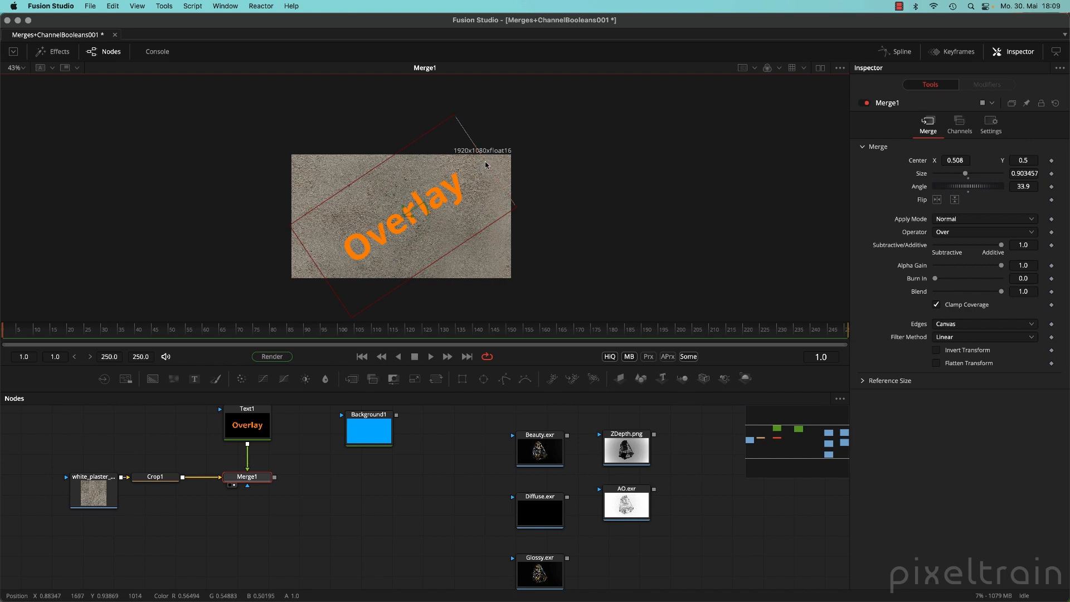
mouse_move(485, 165)
left_mouse_down()
mouse_move(452, 184)
mouse_move(491, 153)
mouse_move(480, 163)
left_mouse_up()
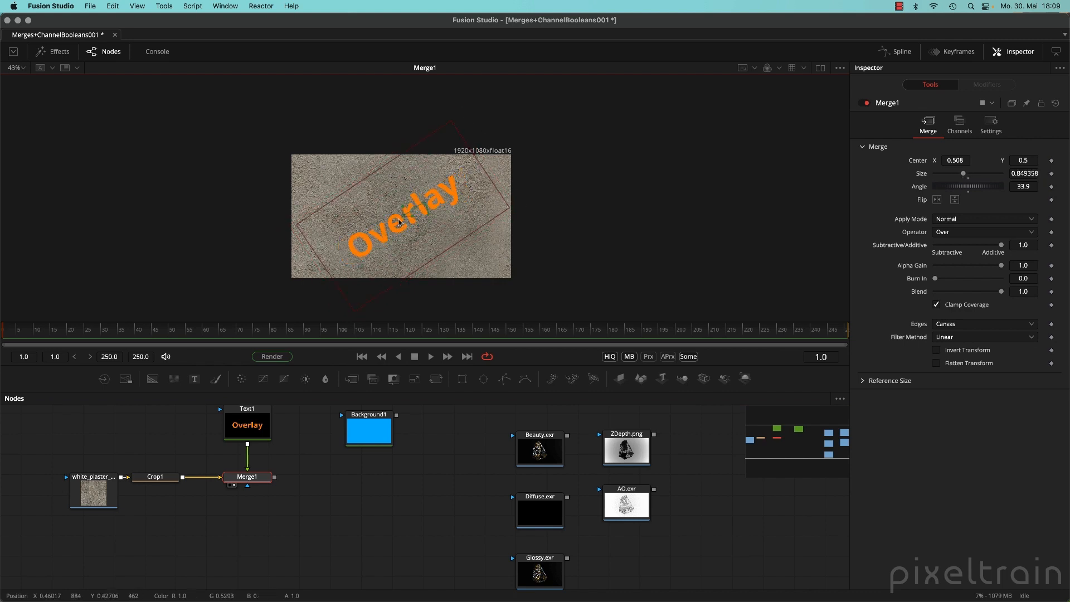
mouse_move(431, 217)
left_mouse_down()
mouse_move(417, 235)
mouse_move(436, 221)
left_mouse_up()
scroll(415, 235, "up", 2)
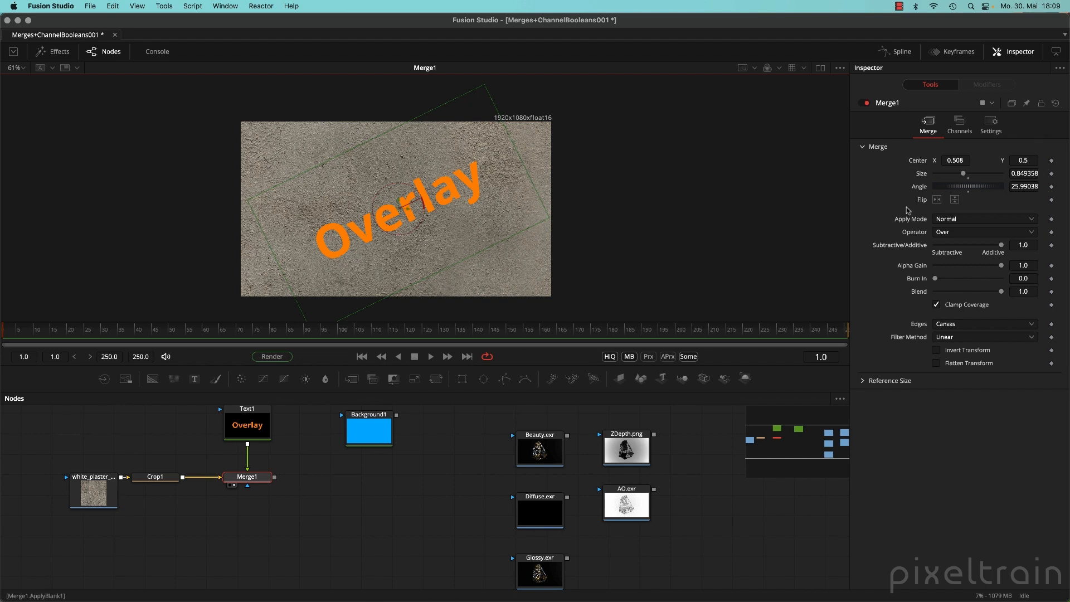
- Reset Merge1's Center, Size and Angle to their default values
double_click(918, 161)
double_click(921, 173)
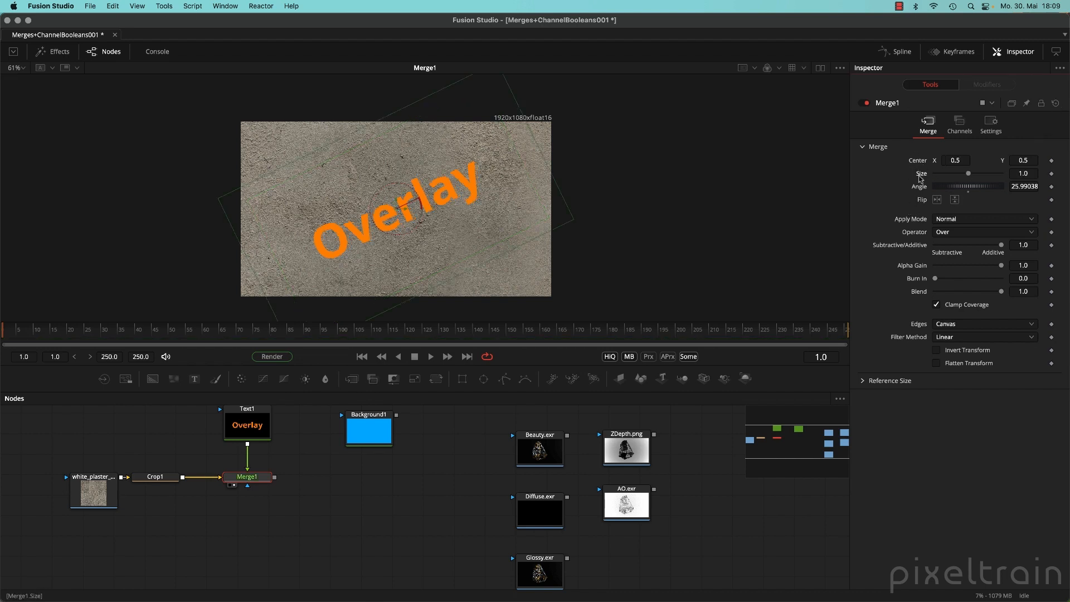
double_click(920, 187)
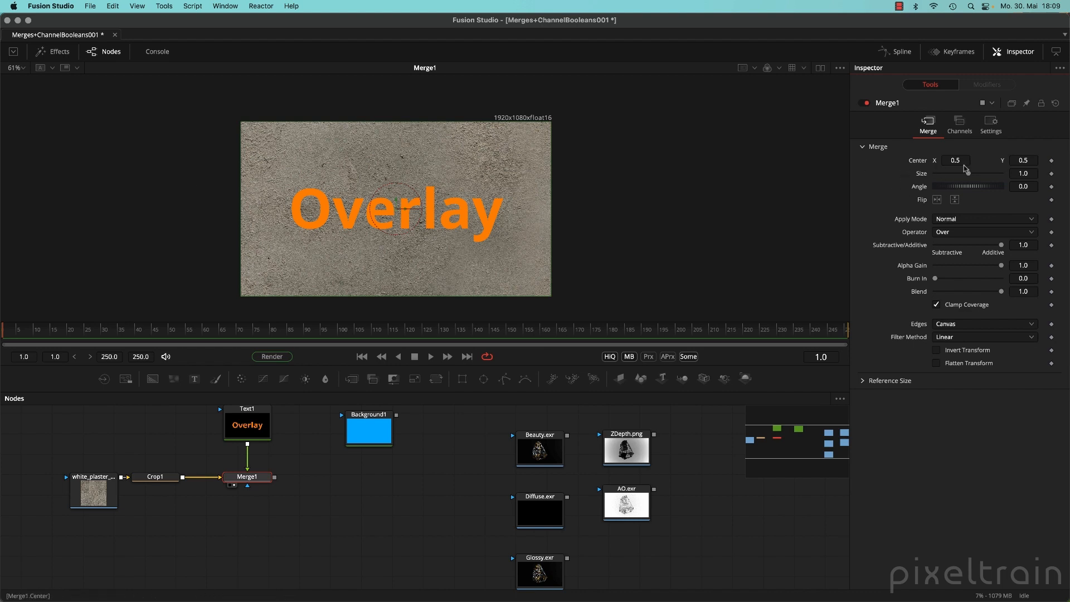
right_click(917, 161)
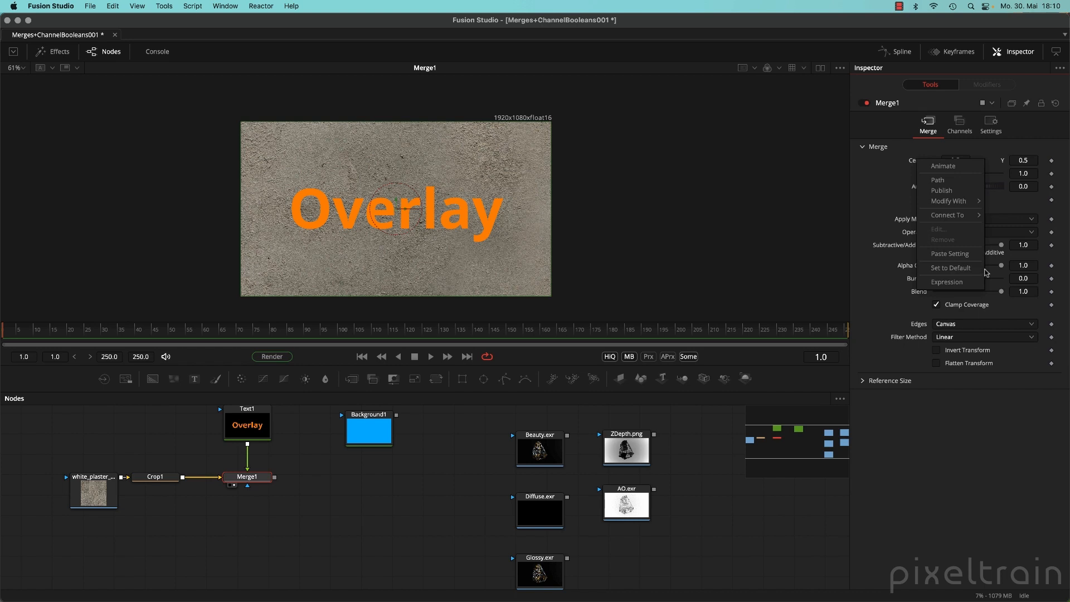
left_click(986, 421)
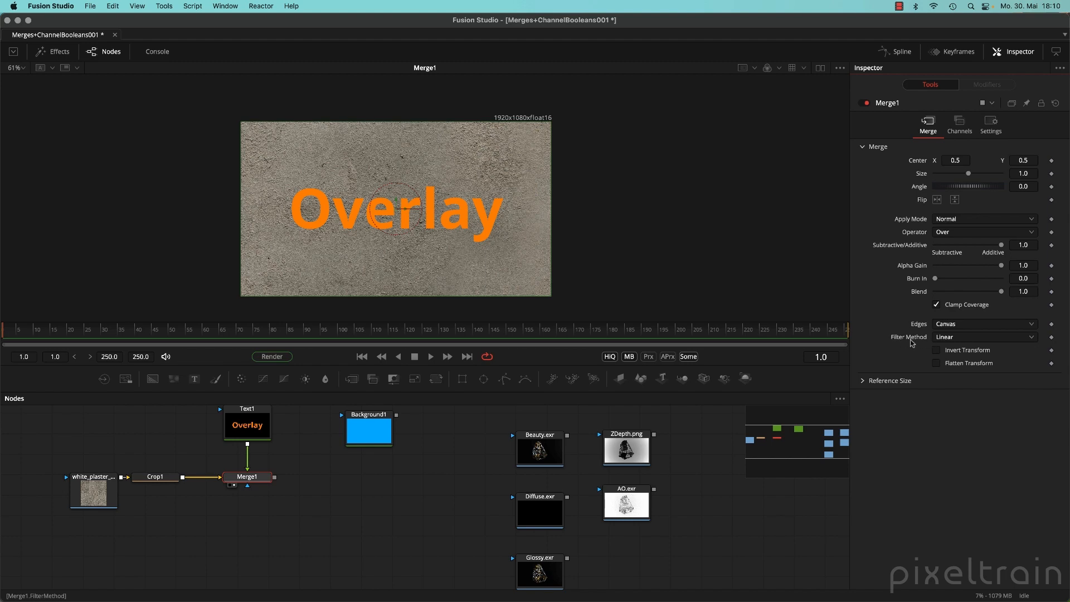
- Review Merge1's filter method options and check the effect of Flatten Transform on the Overlay text
scroll(363, 210, "up", 5)
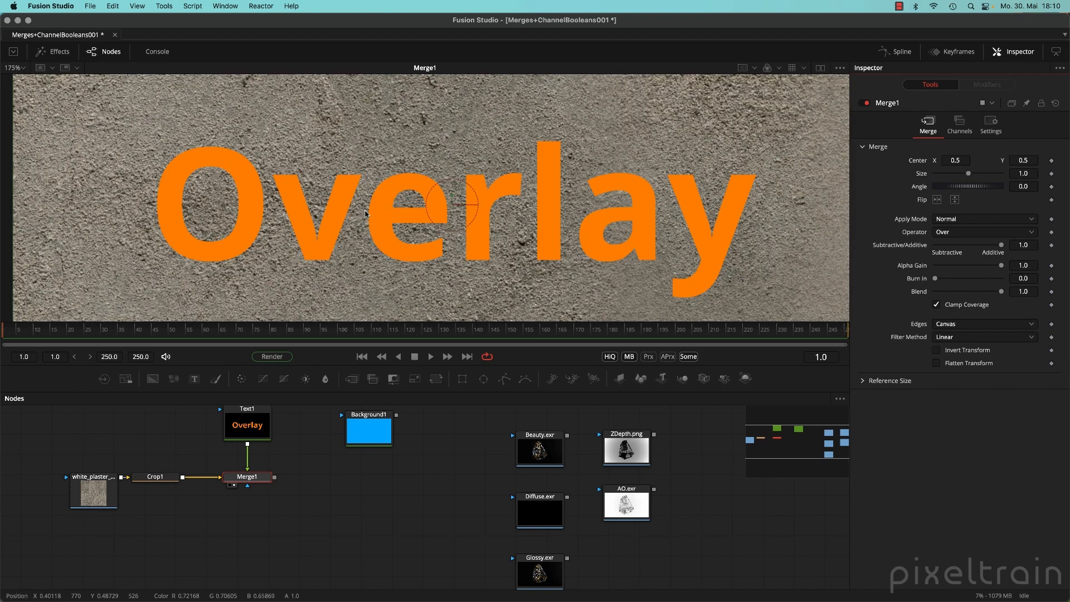
scroll(208, 191, "down", 3)
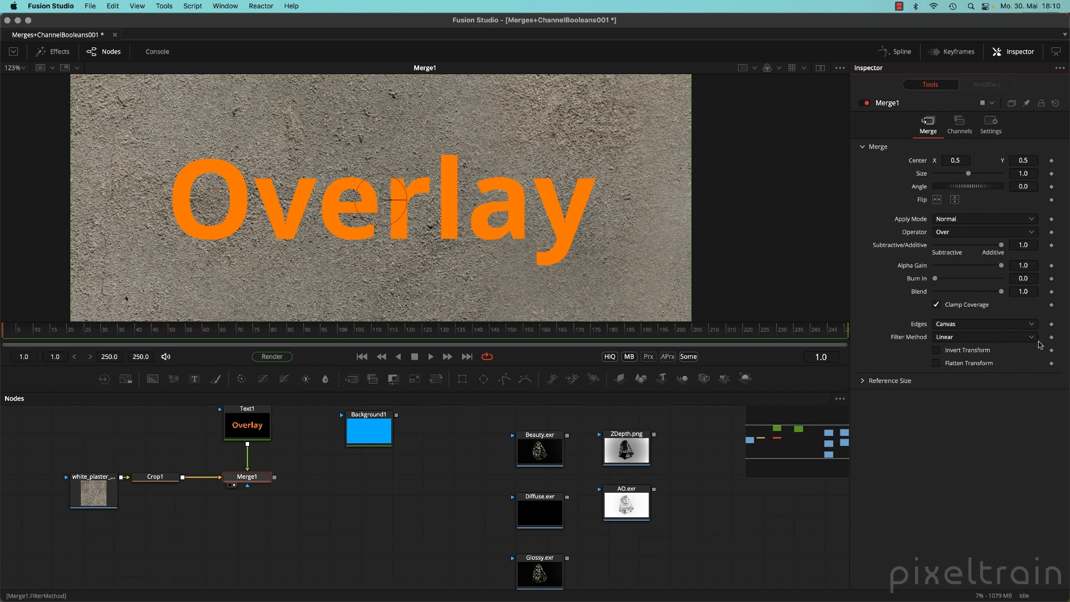
left_click(1025, 337)
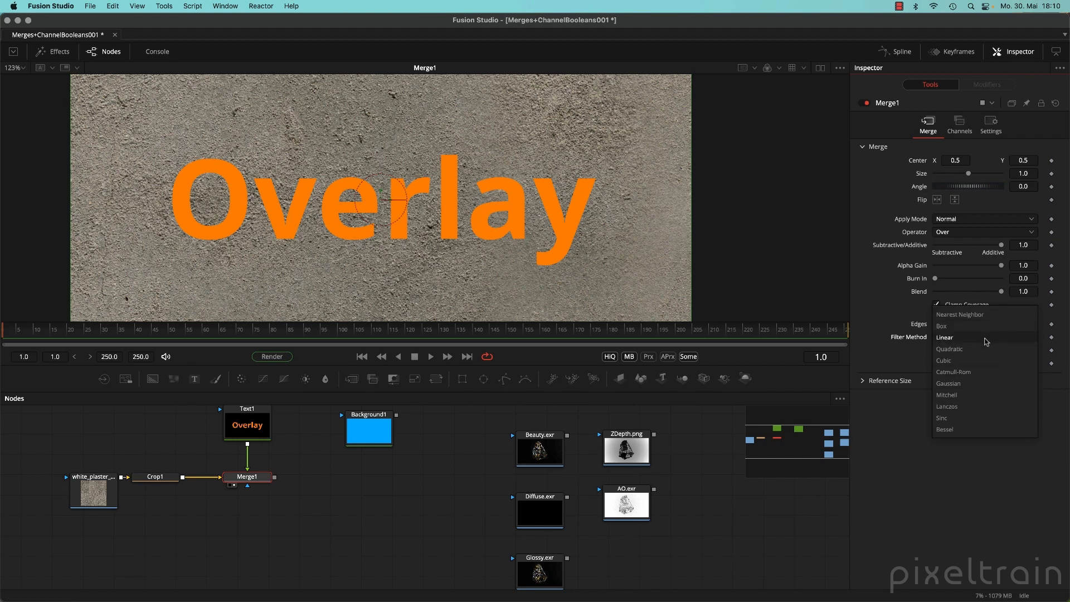
left_click(1013, 492)
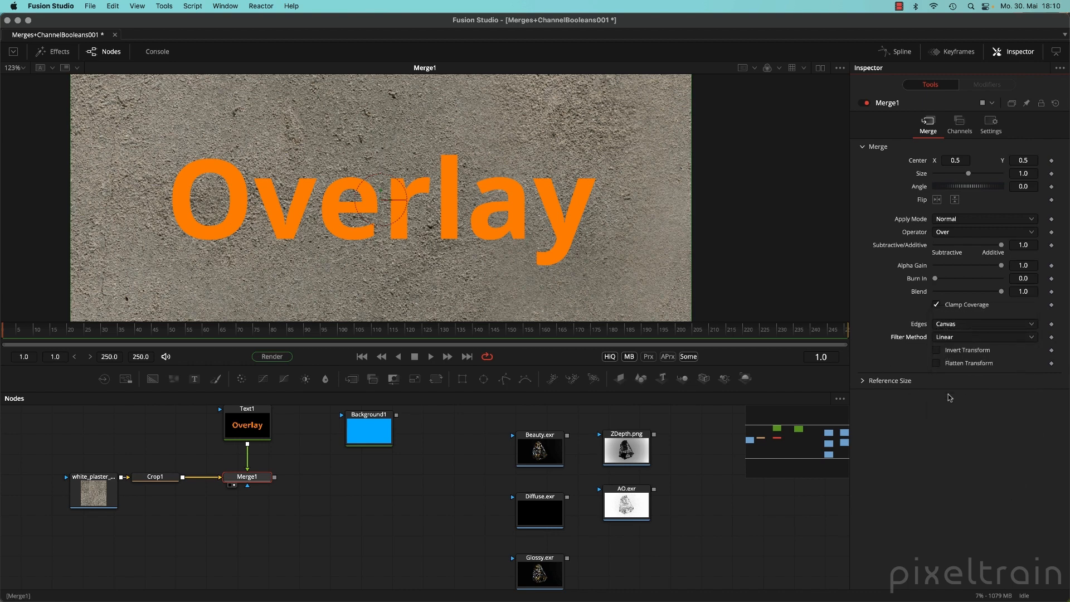
left_click(949, 366)
left_click(950, 367)
- Browse Merge1's apply modes, try Screen and Multiply on the Overlay text, and set the mode back to Normal
left_click(1029, 221)
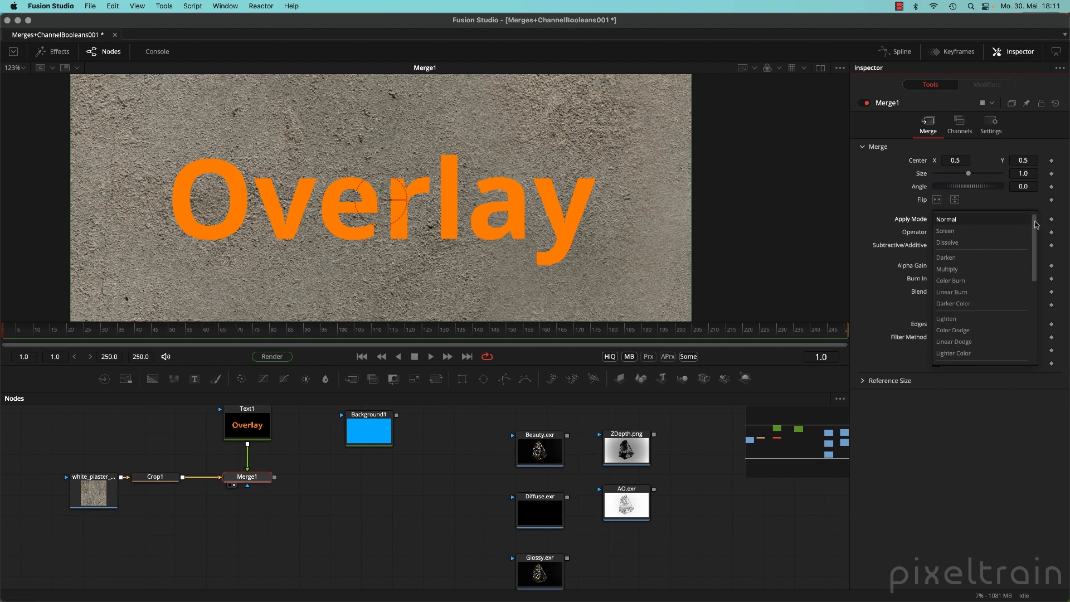
mouse_move(1034, 223)
left_mouse_down()
mouse_move(1036, 332)
mouse_move(1035, 231)
left_mouse_up()
mouse_move(1036, 278)
left_mouse_down()
mouse_move(1034, 360)
mouse_move(1032, 267)
left_mouse_up()
left_click(872, 204)
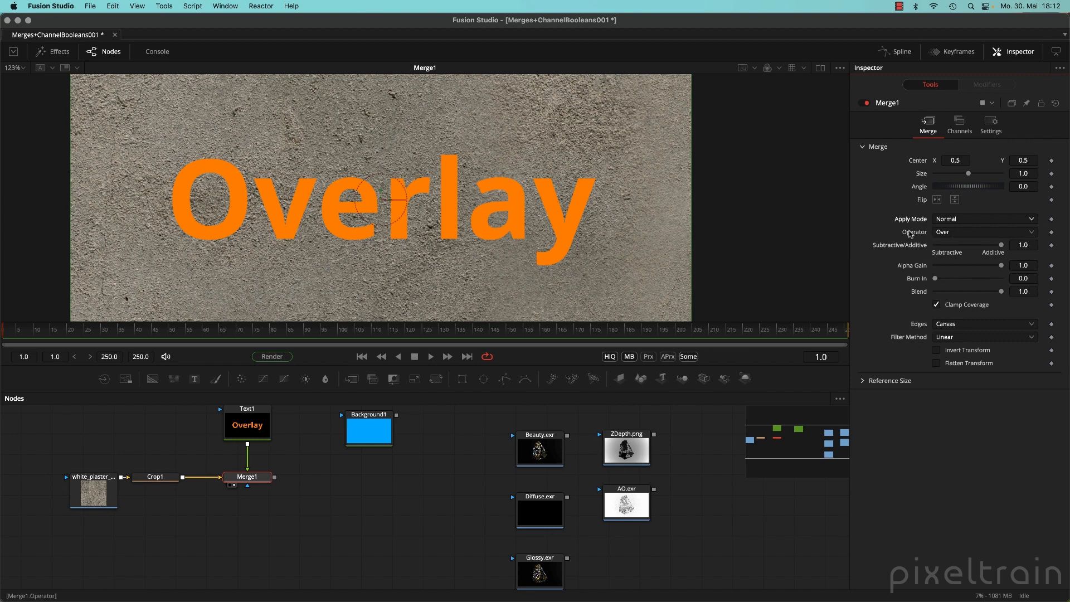
left_click(991, 220)
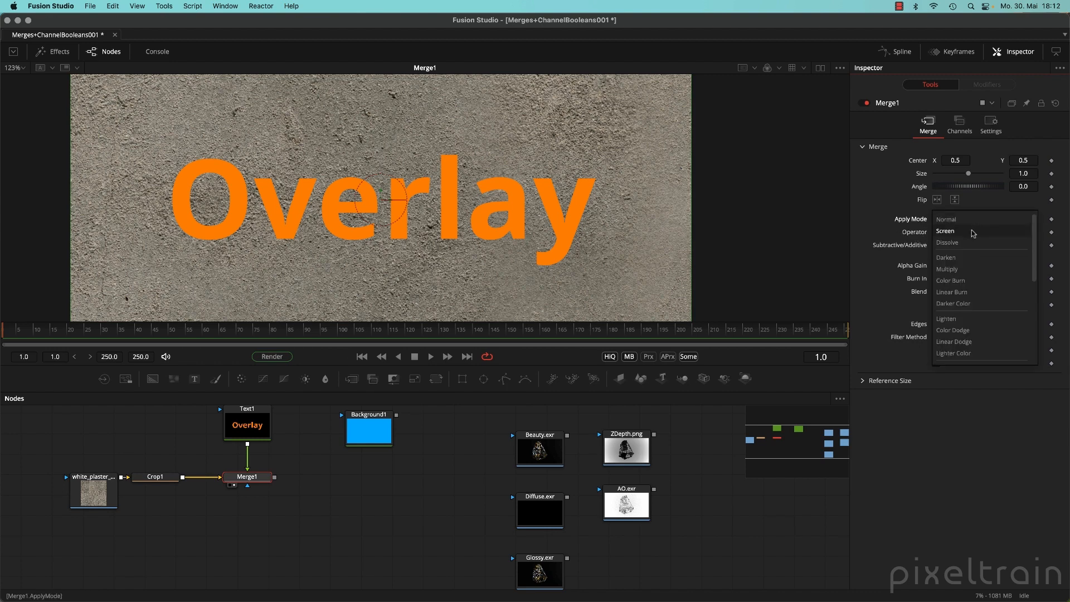
left_click(973, 231)
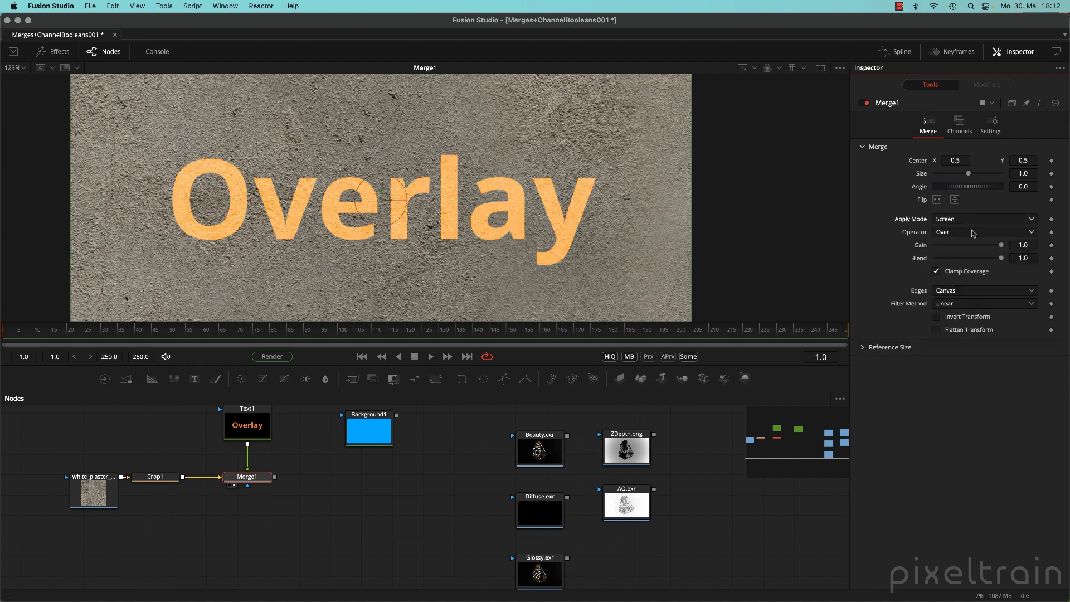
left_click(973, 219)
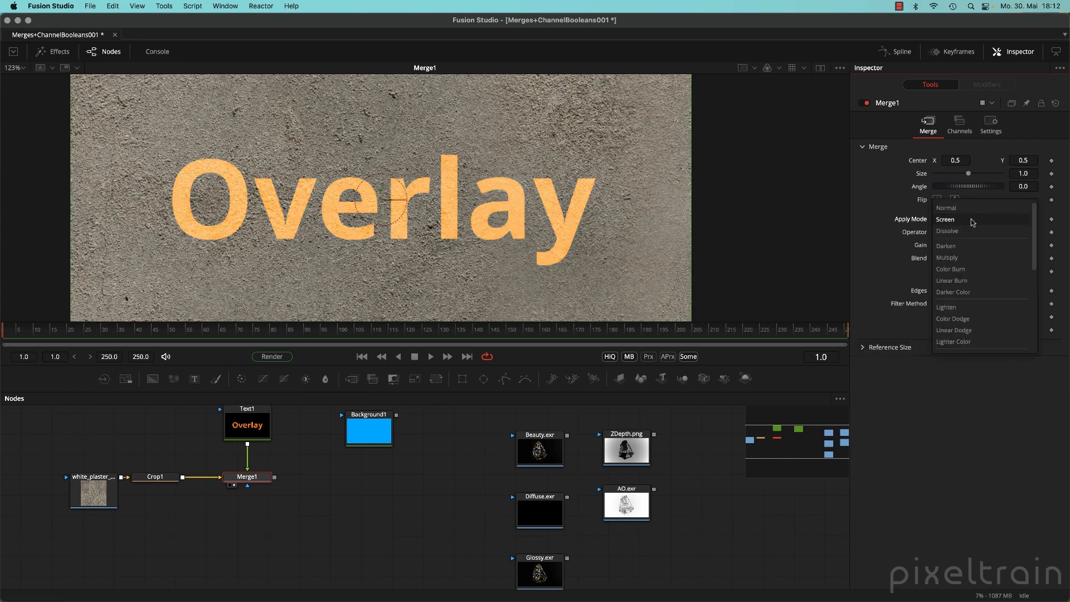
left_click(968, 257)
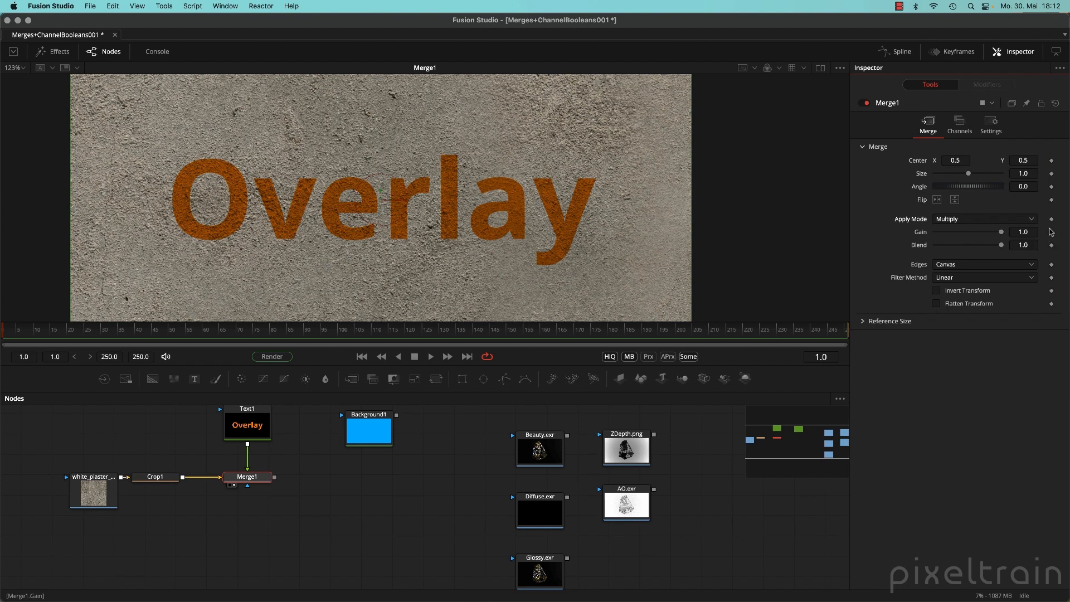
left_click(1018, 222)
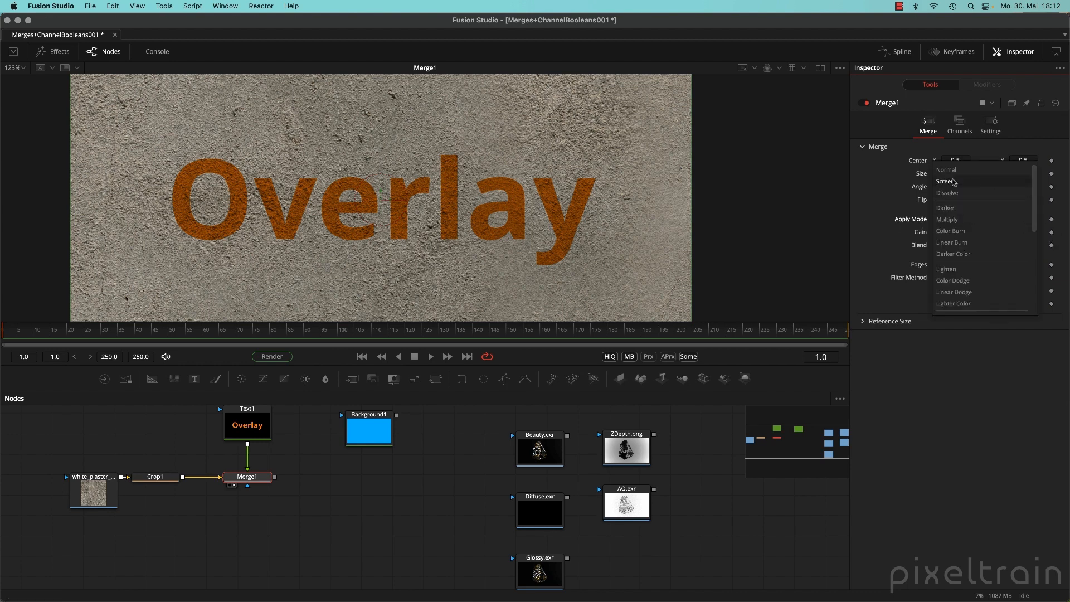
left_click(958, 170)
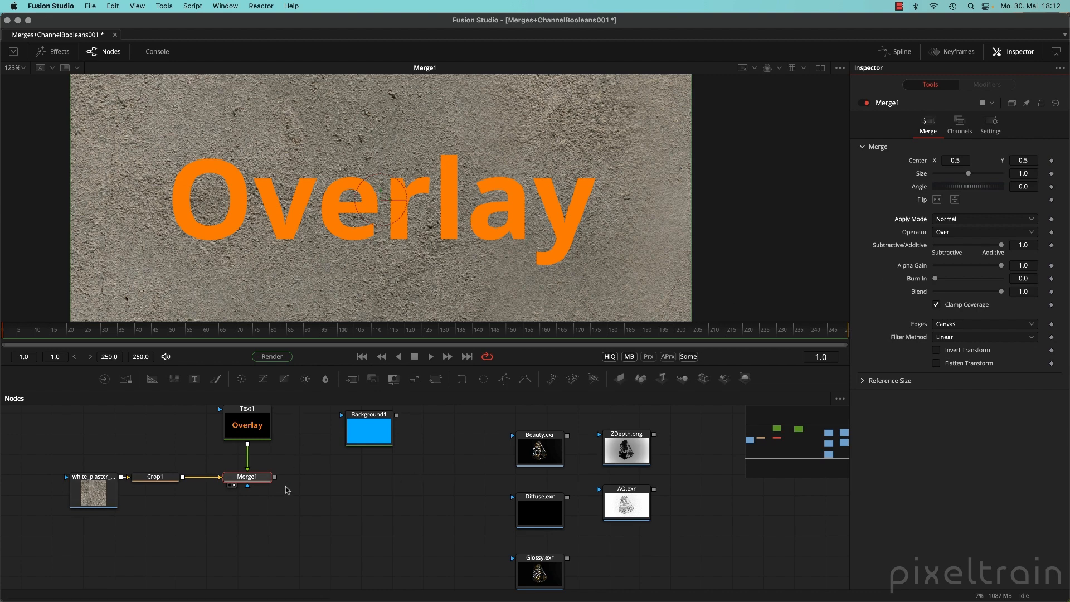
- Disconnect Text1 from Merge1 and connect the blue Background1 as its foreground, placing it above the Merge
scroll(288, 486, "up", 3)
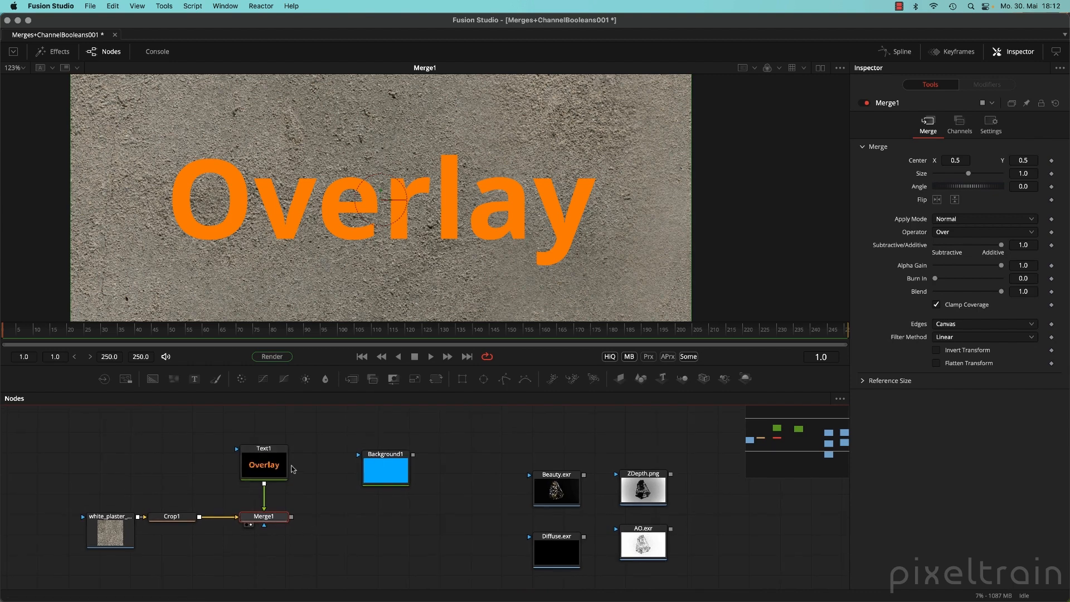
left_click_drag(279, 465, 214, 435)
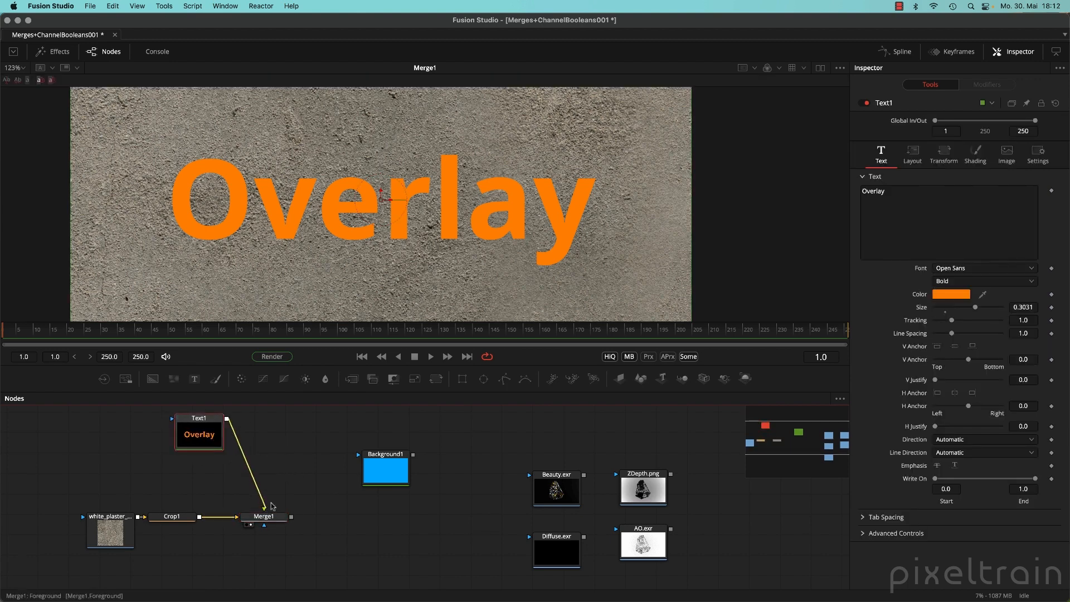
left_click_drag(273, 505, 346, 480)
left_click_drag(413, 455, 264, 512)
left_click_drag(369, 480, 247, 474)
scroll(452, 278, "down", 2)
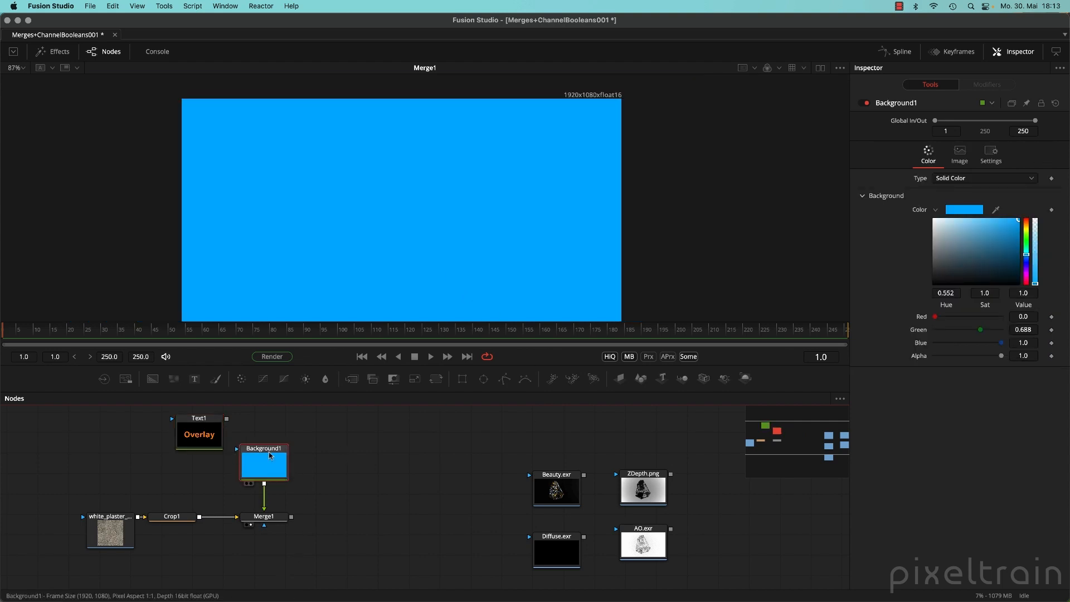
- Inspect the alpha channel of Merge1's output in the viewer and return to the color view
mouse_move(254, 467)
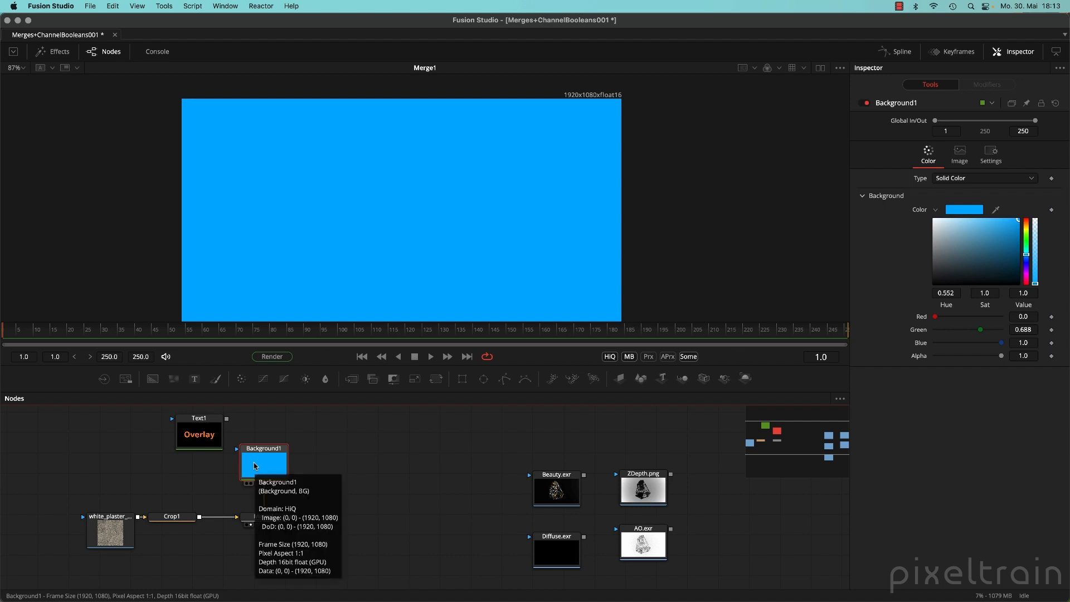
left_click(768, 69)
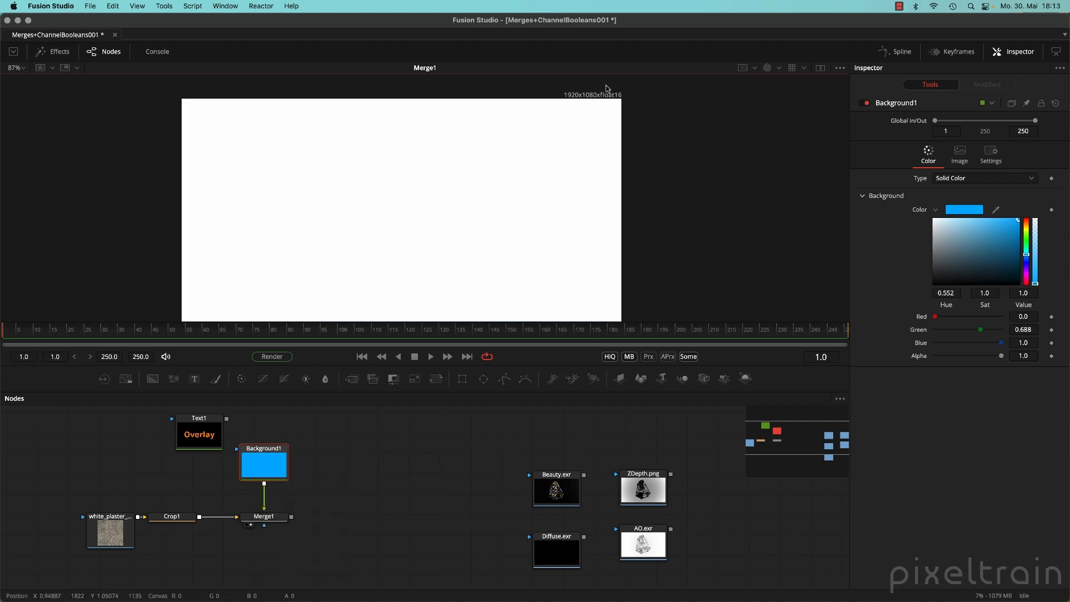
key("c")
- Detach Background1 from Merge1 and reconnect Text1 as the foreground input
left_click(284, 518)
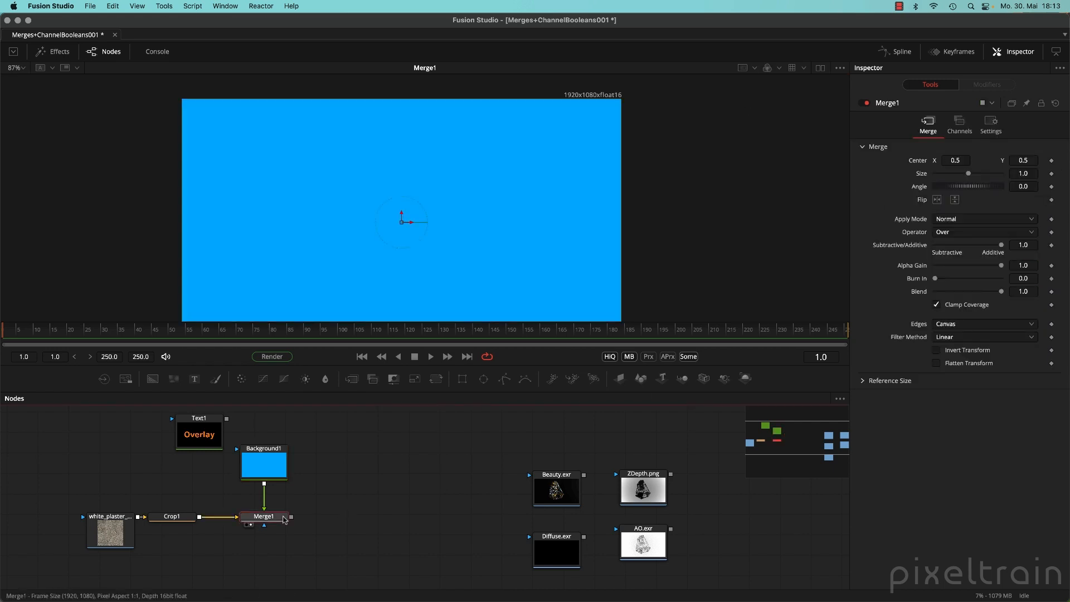
left_click_drag(262, 449, 356, 439)
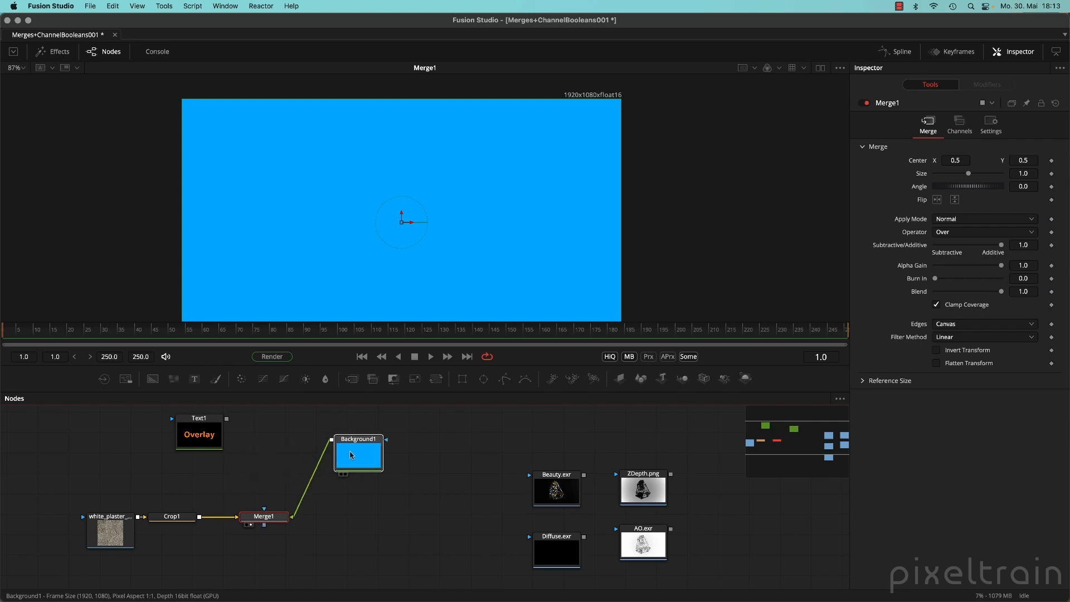
left_click_drag(228, 419, 286, 436)
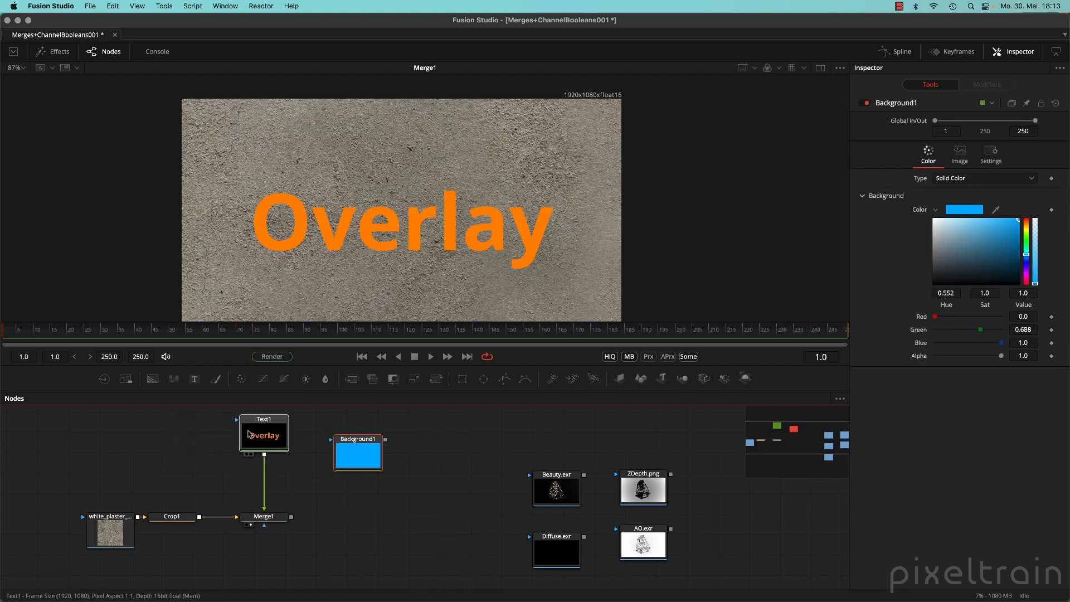
- Try Merge1's Blend at 0.0, restore it to 1.0, and test the separate Blend in the node's common settings
left_click(282, 517)
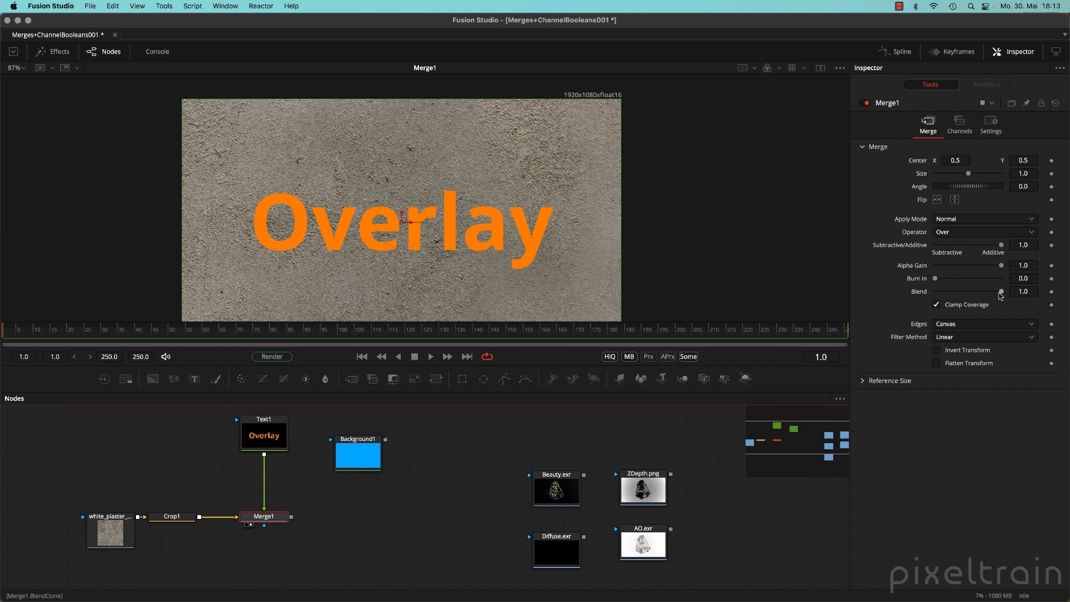
left_click_drag(1002, 292, 930, 292)
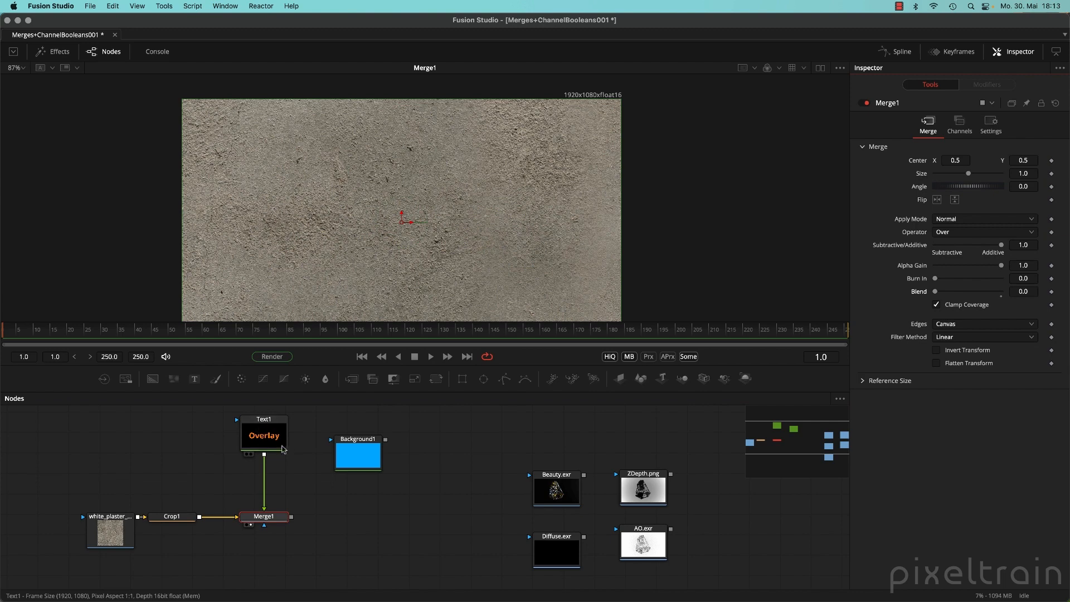
left_click_drag(935, 292, 1006, 296)
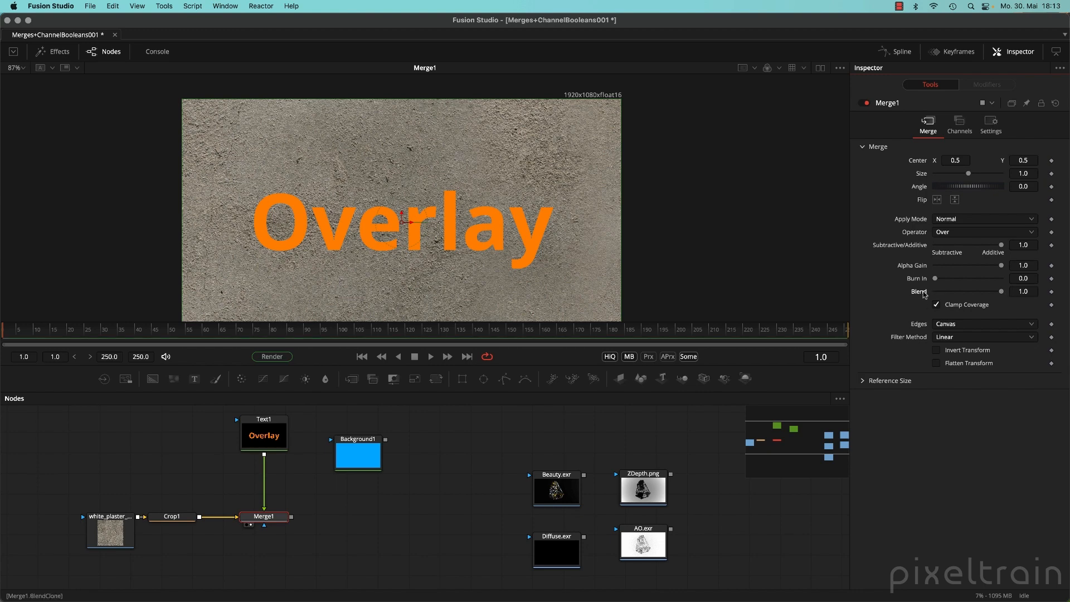
left_click(992, 128)
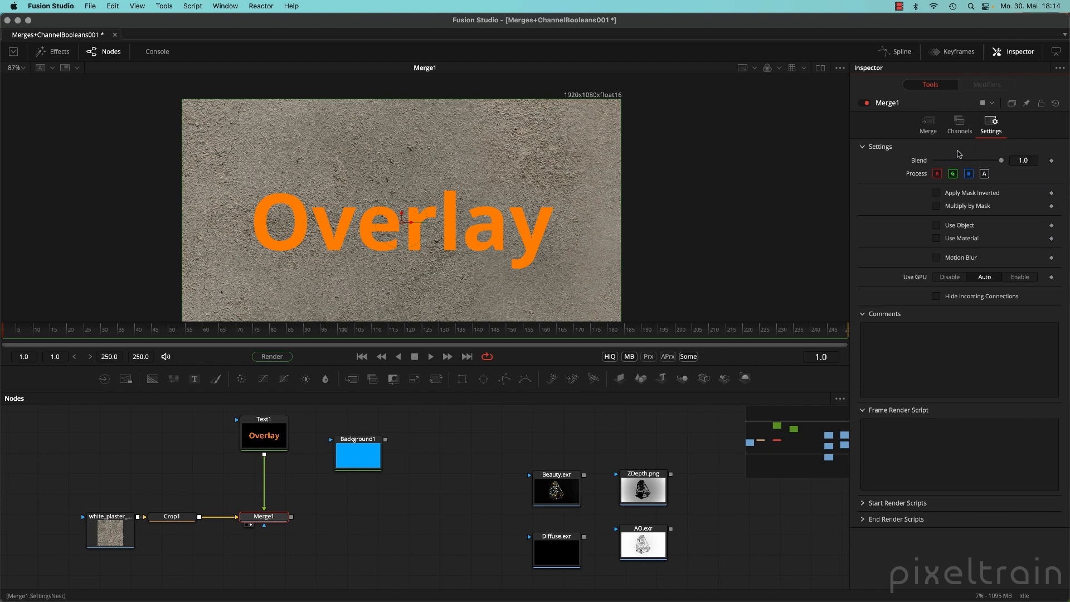
mouse_move(1002, 161)
left_mouse_down()
mouse_move(938, 162)
mouse_move(1012, 162)
left_mouse_up()
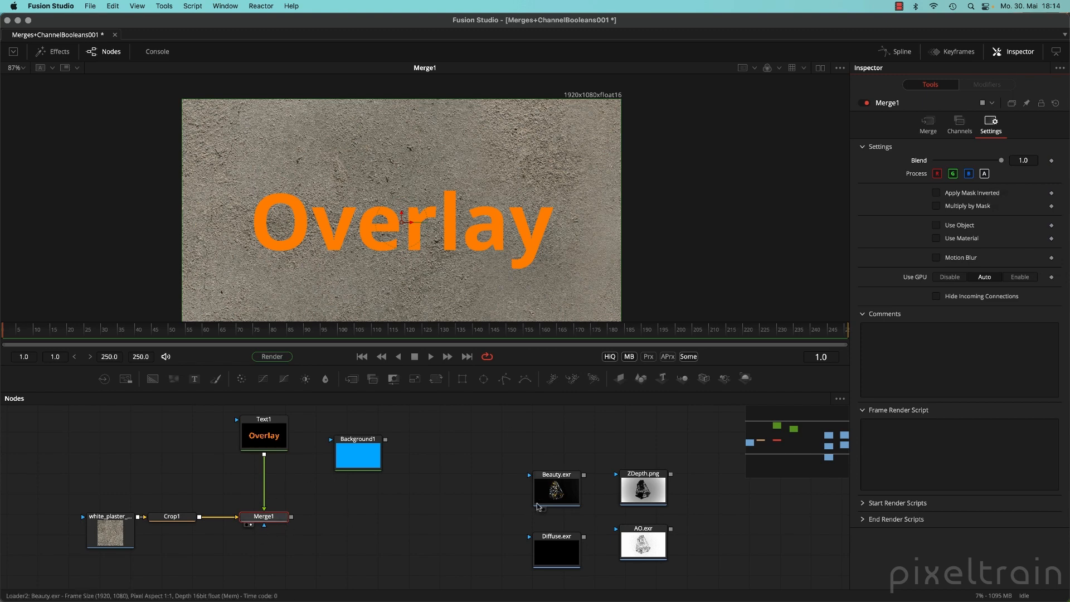
- Try excluding the green, blue, red and alpha channels from Merge1's processing, re-enable all four, and return to the merge controls
left_click(953, 173)
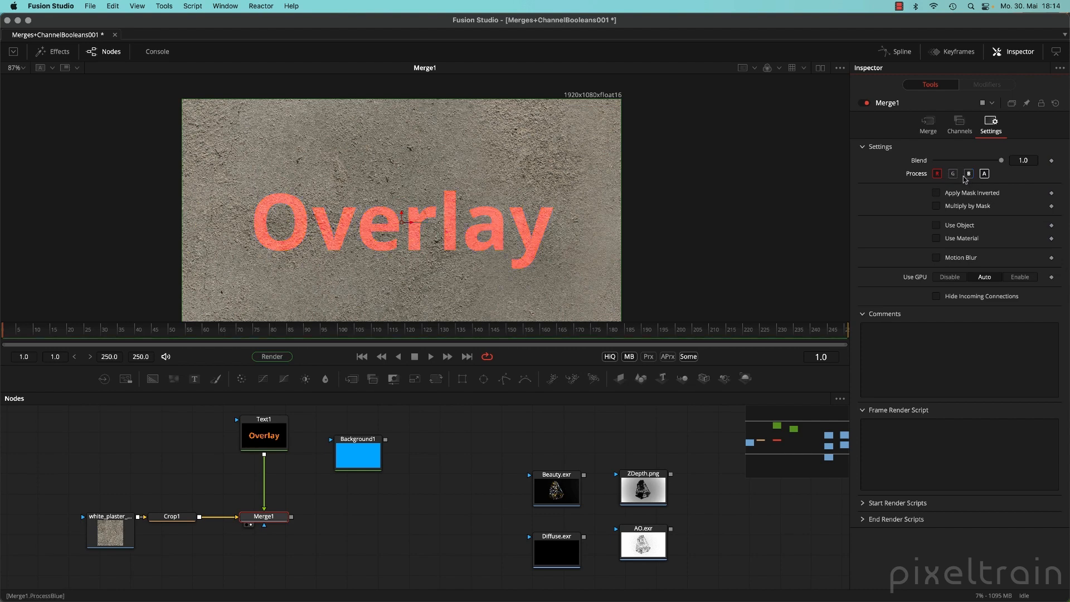
left_click(939, 174)
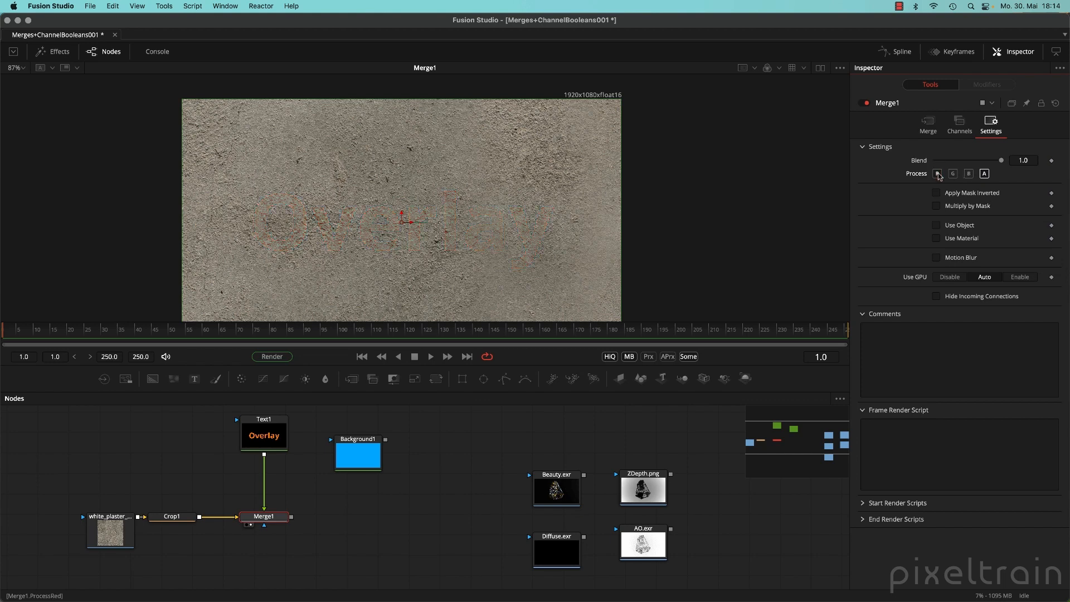
left_click(938, 174)
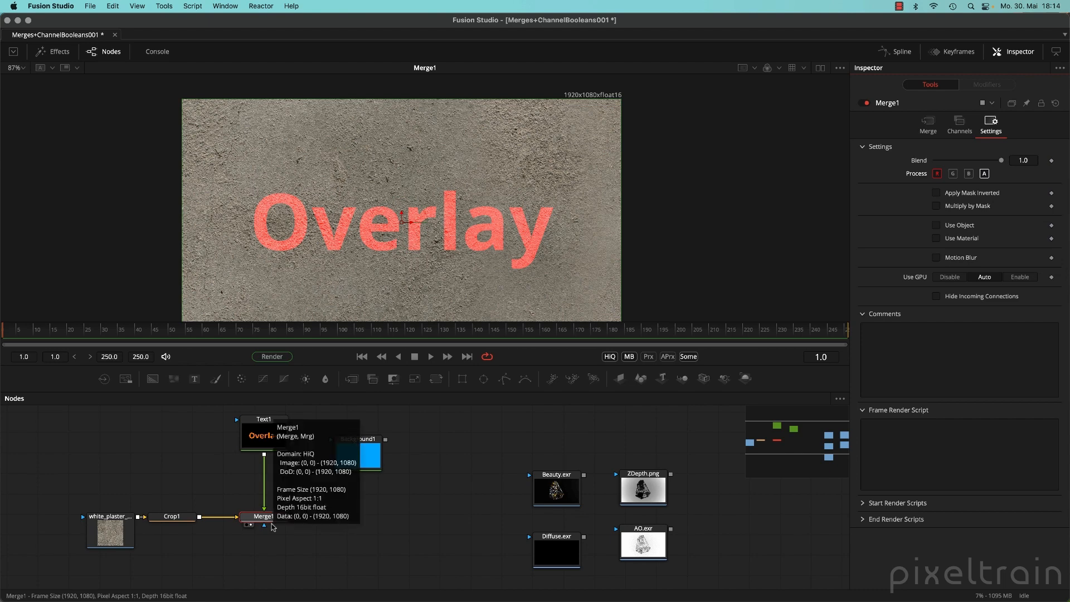
left_click(986, 176)
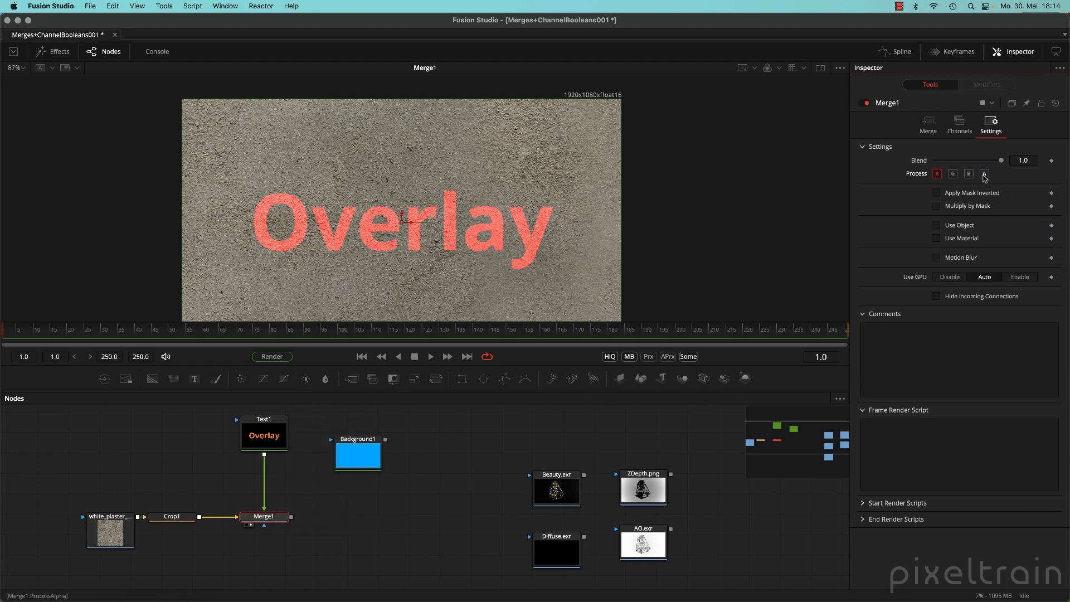
left_click(984, 173)
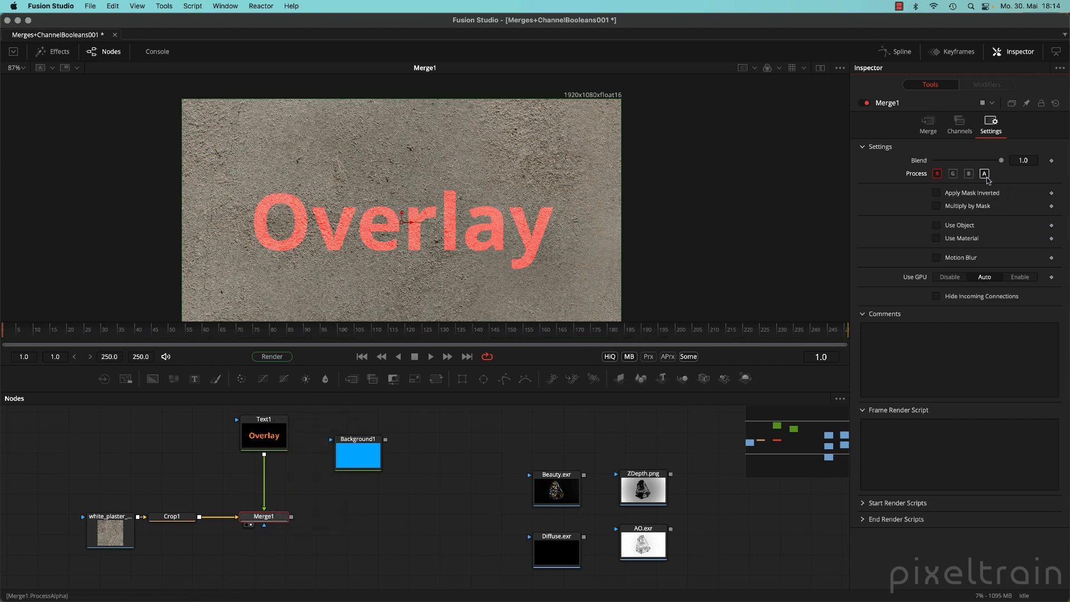
left_click(969, 173)
left_click(953, 173)
left_click(919, 124)
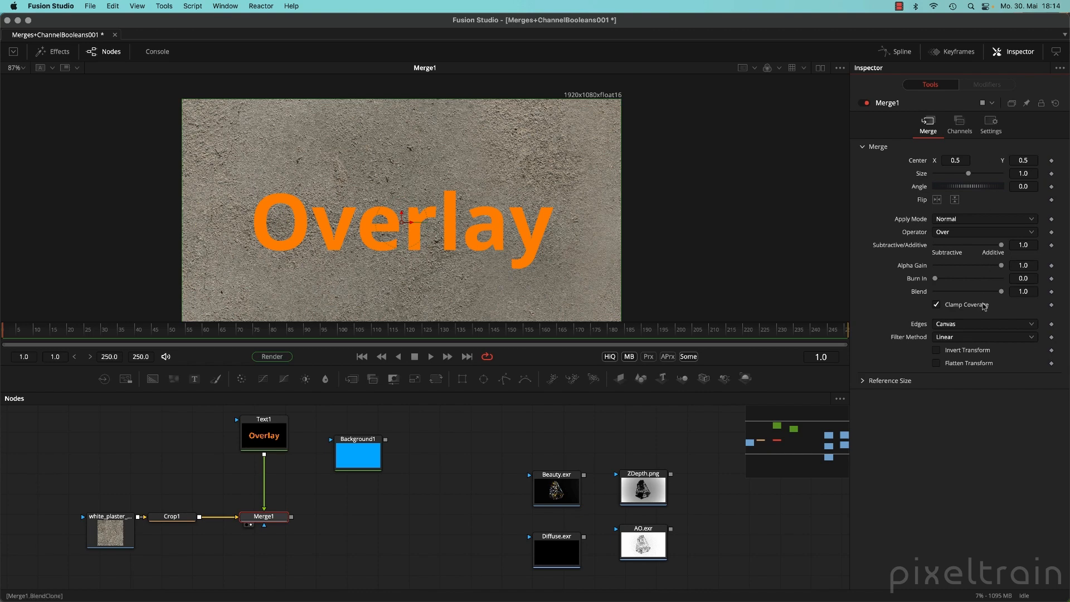
- Review Merge1's depth merge options and its list of apply modes, keeping Normal selected
left_click(959, 124)
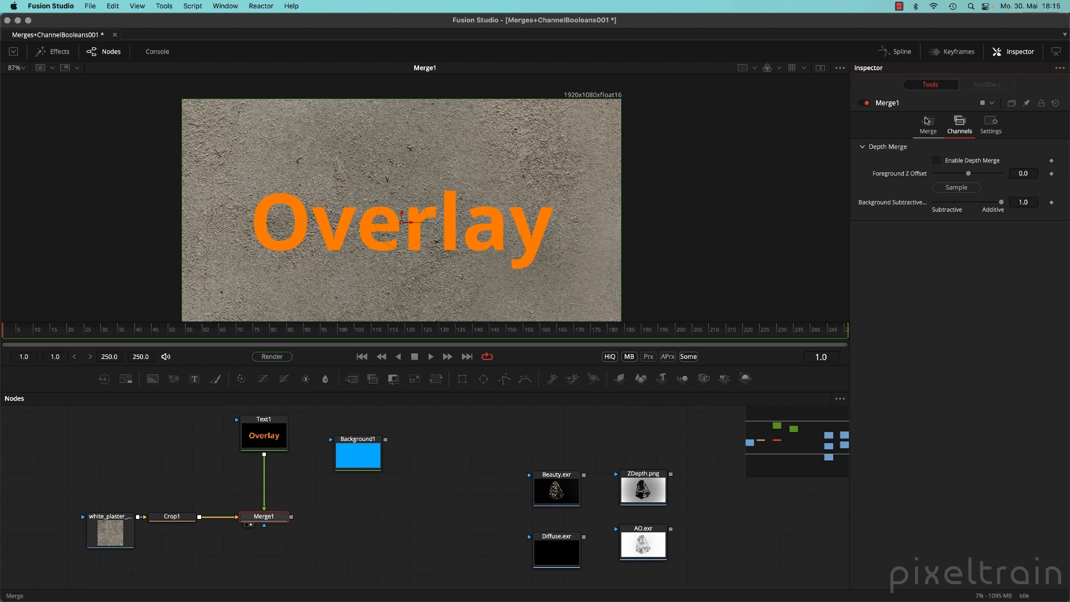
left_click(924, 123)
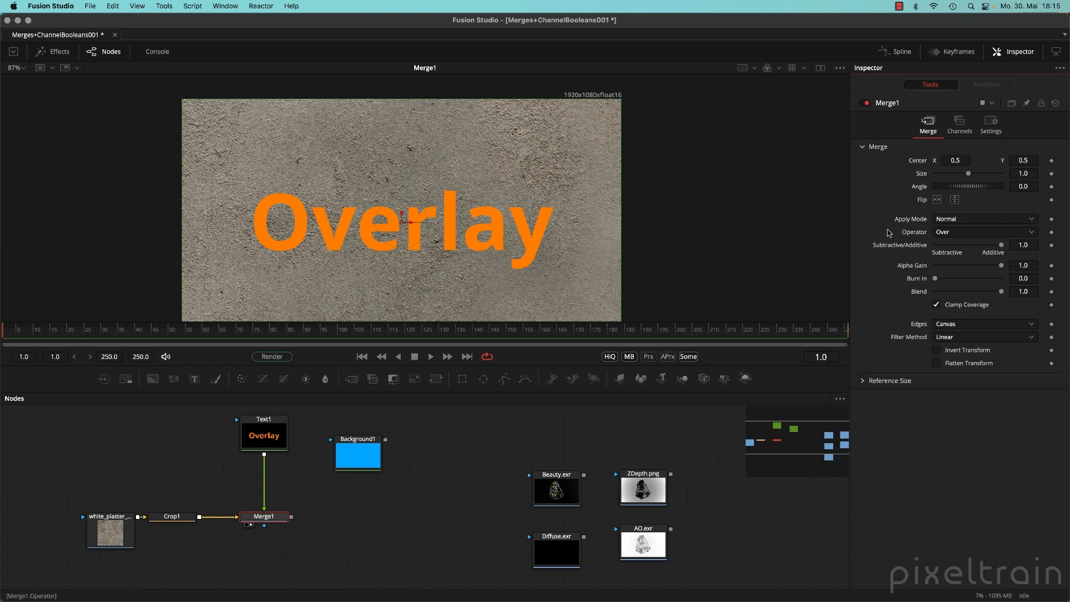
left_click(1030, 219)
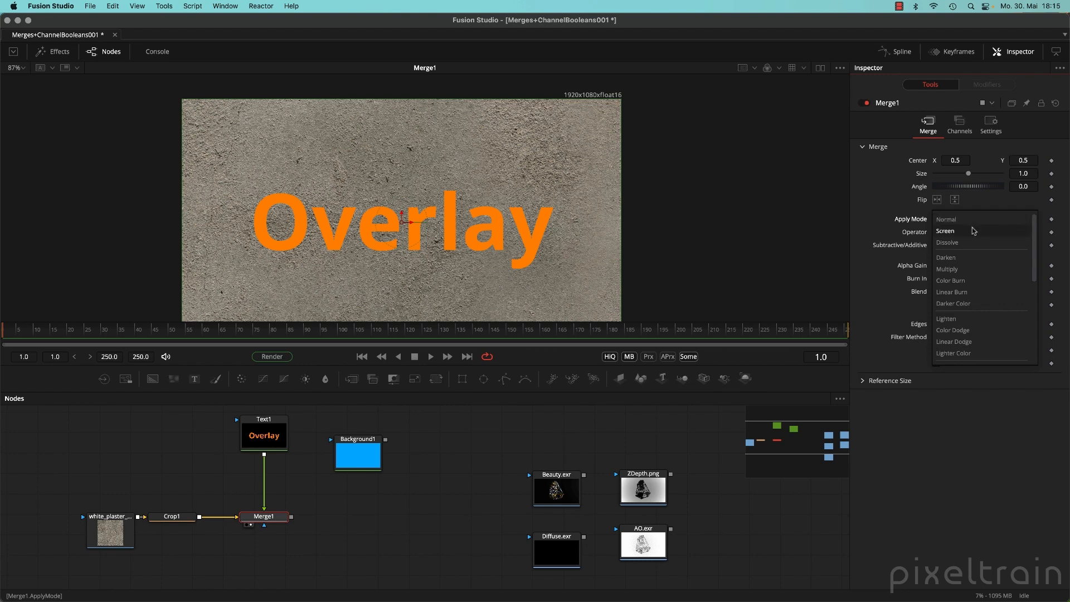
left_click(975, 220)
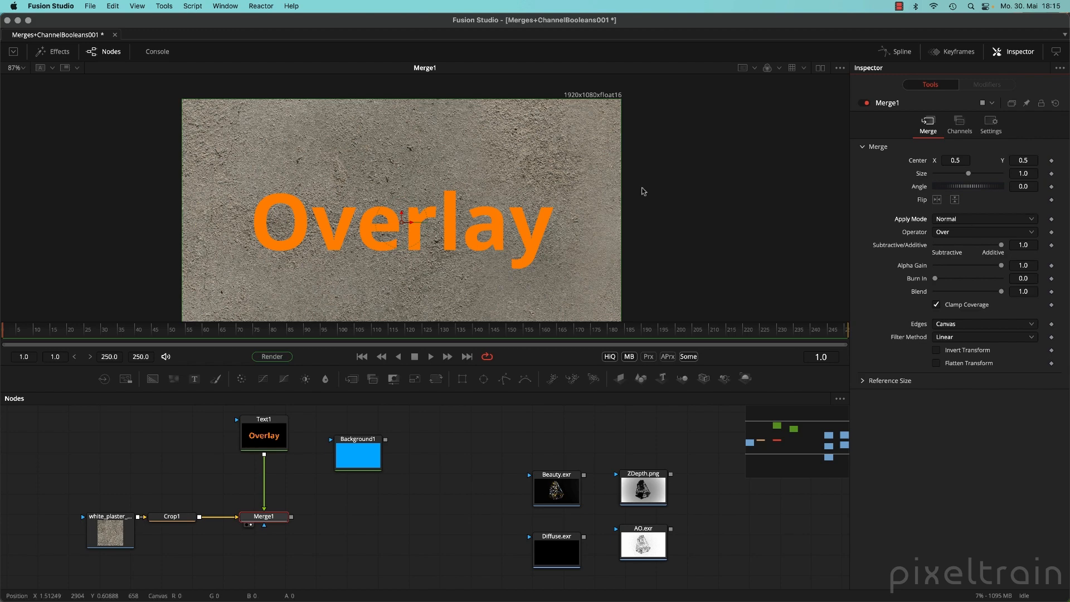
- Show Text1 in the viewer and enlarge the viewer area so the whole frame is displayed
left_click_drag(264, 435, 412, 245)
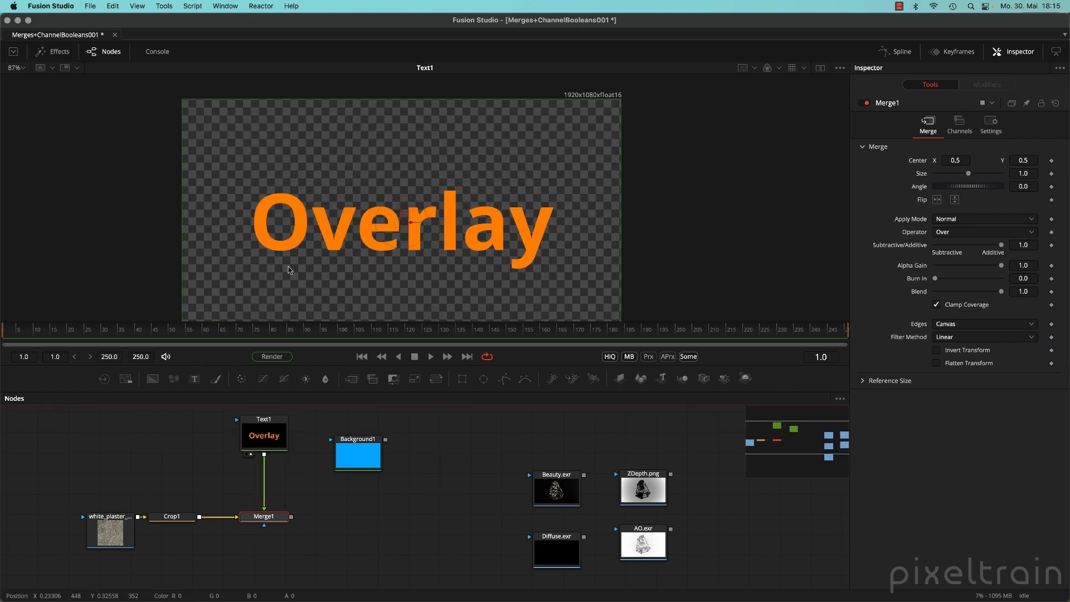
mouse_move(368, 284)
left_mouse_down()
mouse_move(307, 259)
mouse_move(355, 276)
left_mouse_up()
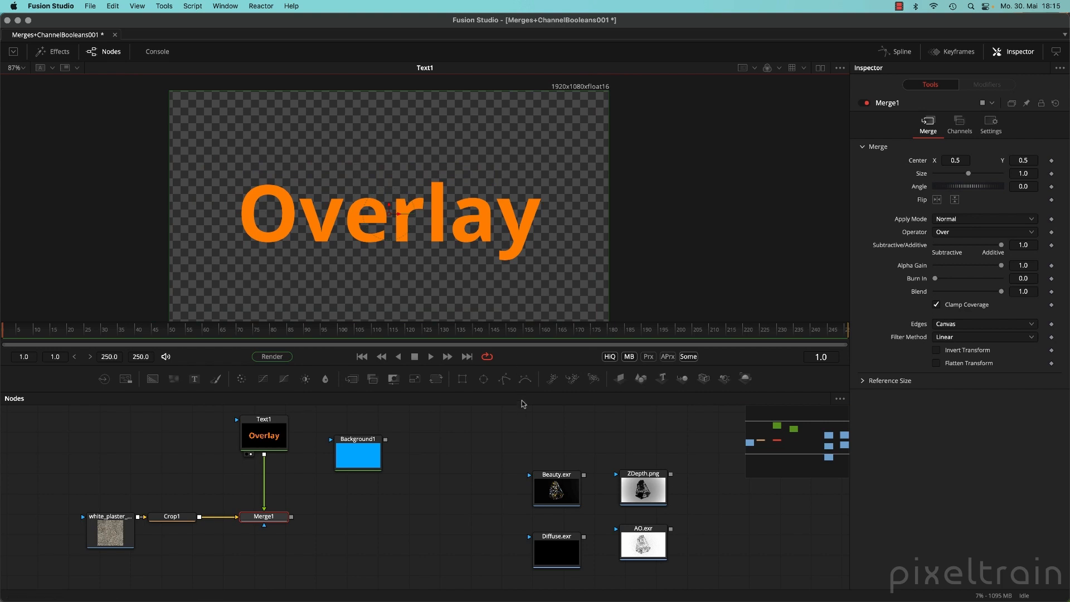
left_click_drag(524, 392, 525, 460)
left_click_drag(437, 339, 453, 320)
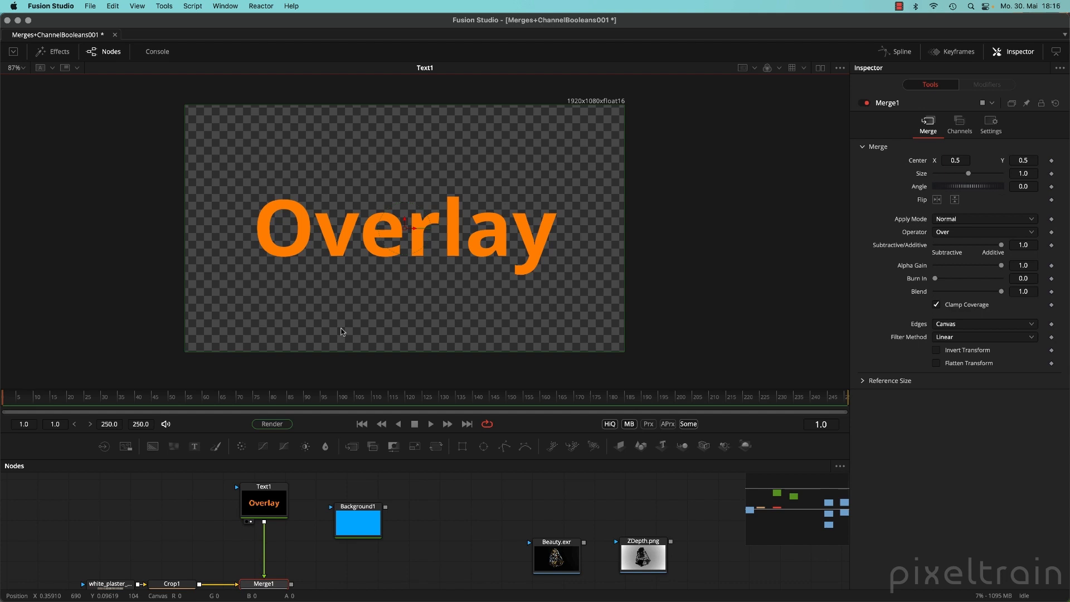
- Turn the viewer's Checker Underlay off and back on to compare how Text1's transparent areas are displayed
left_click(840, 68)
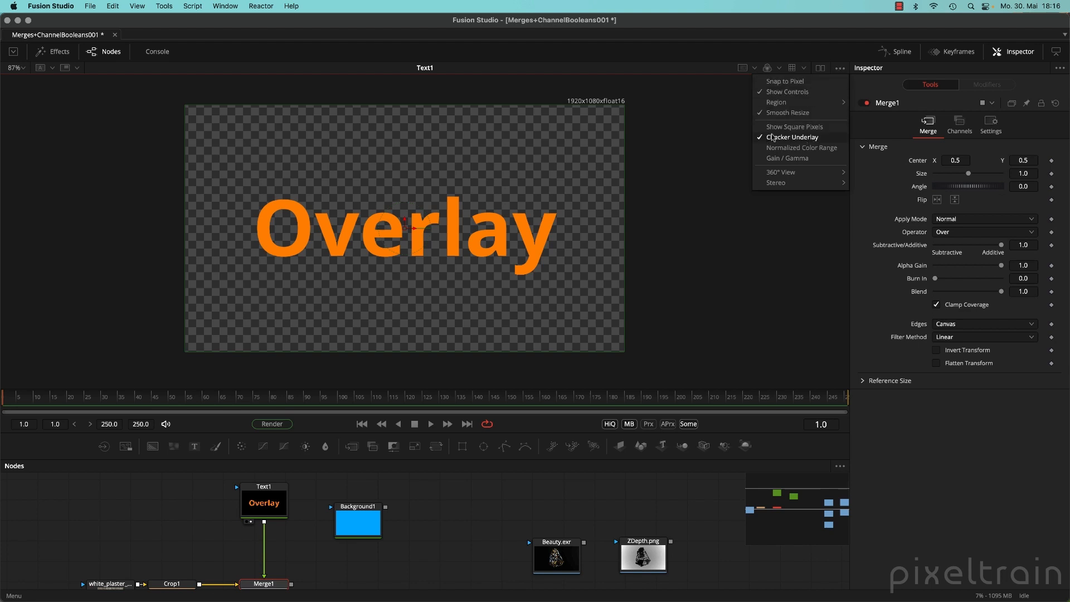
left_click(826, 140)
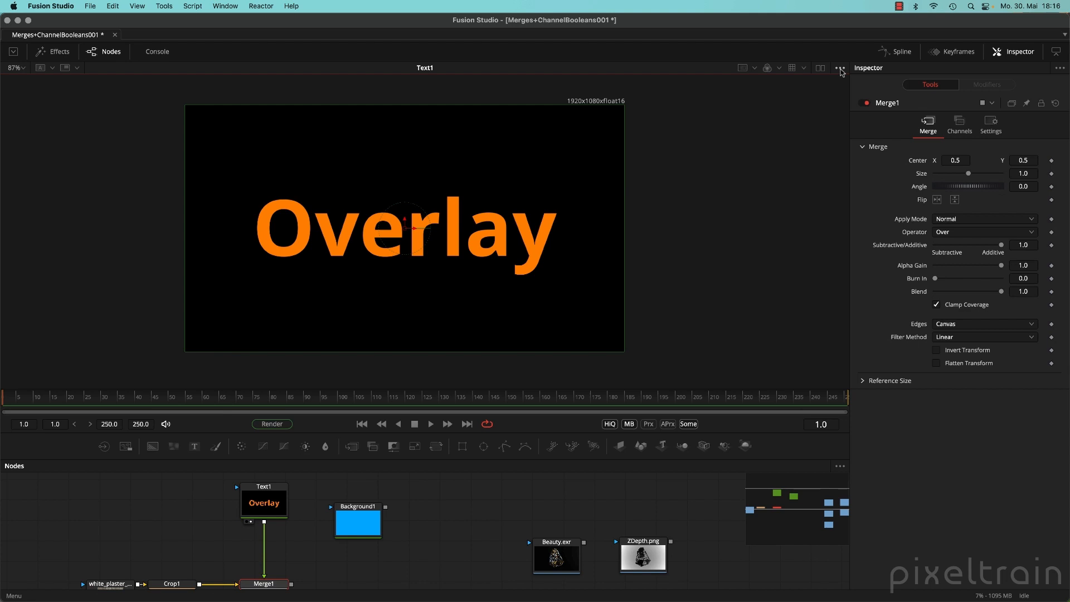
left_click(841, 67)
left_click(789, 147)
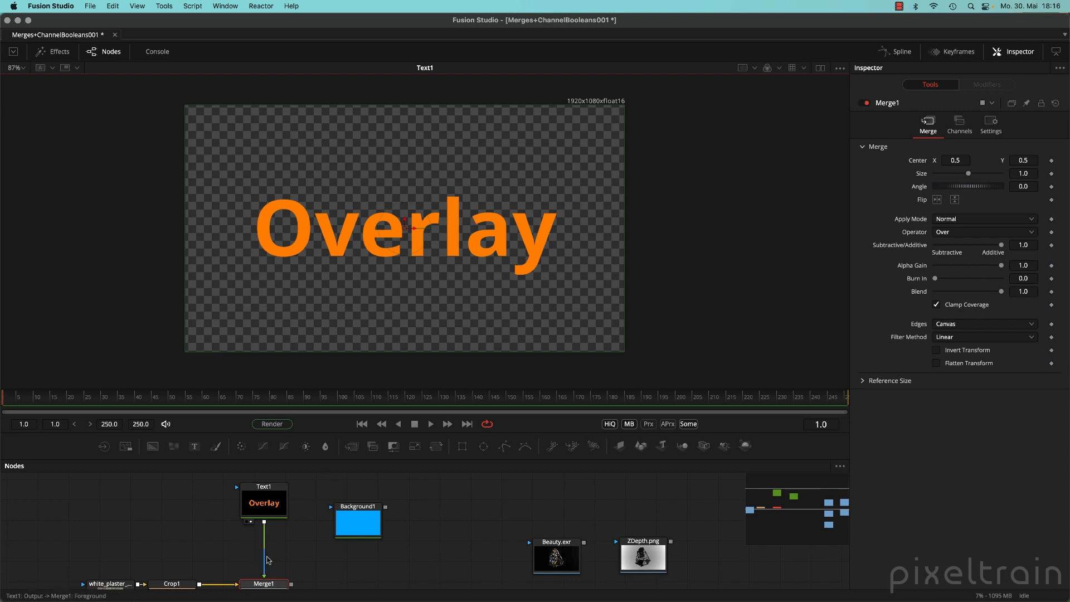
- Compare Text1's alpha channel with its color view by switching the viewer repeatedly between them, ending on color
scroll(279, 543, "down", 2)
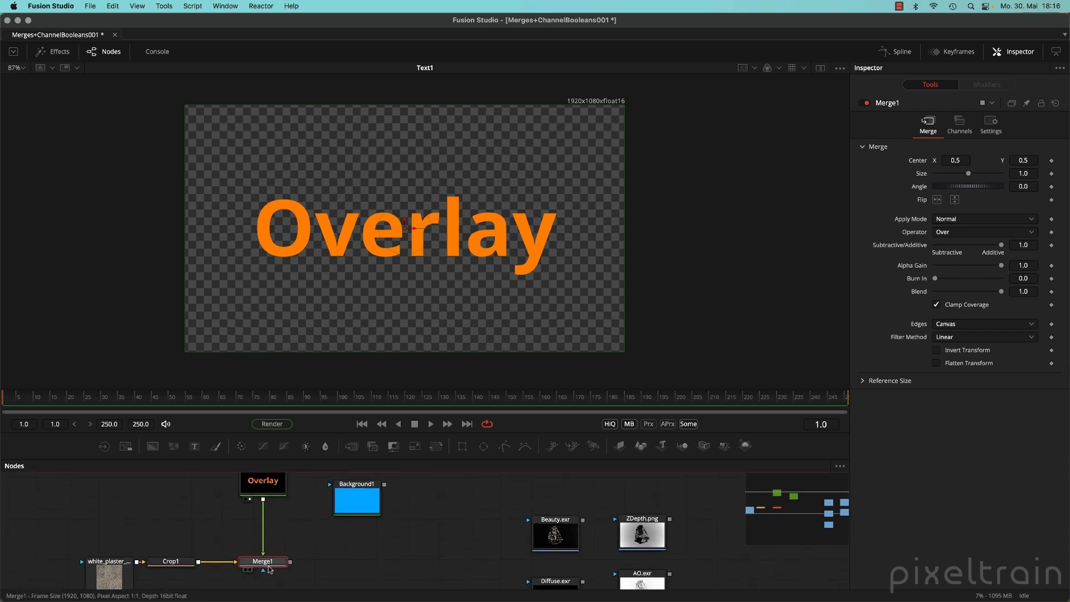
mouse_move(270, 569)
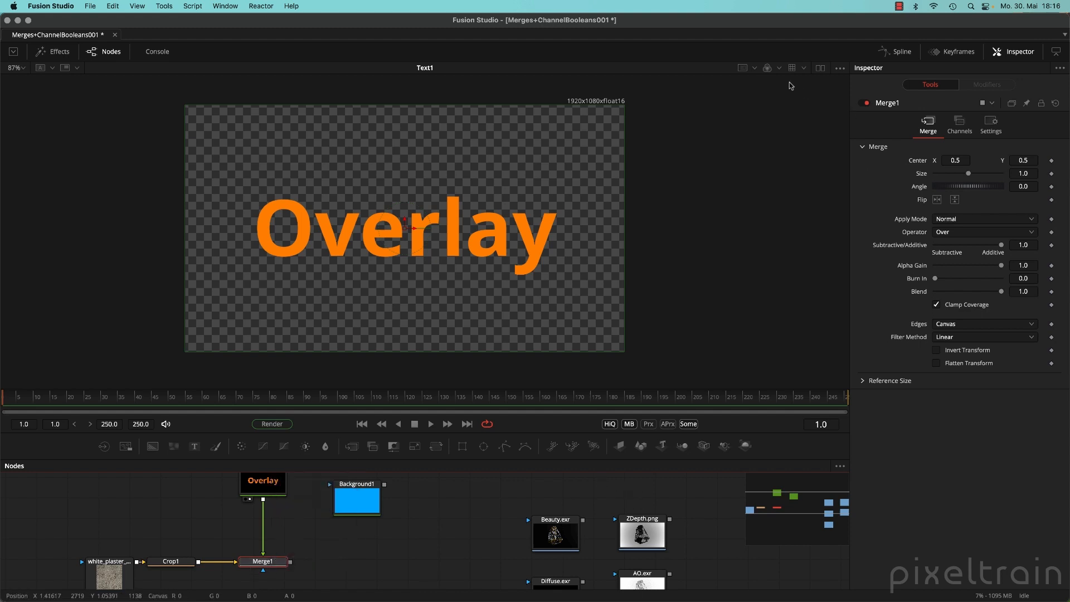
left_click(768, 69)
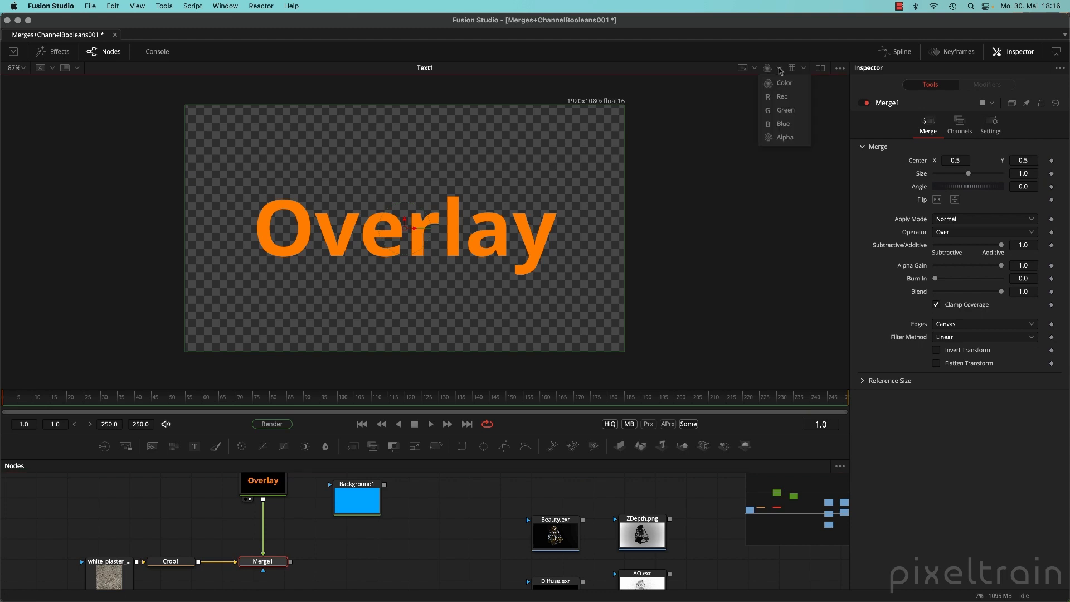
left_click(714, 167)
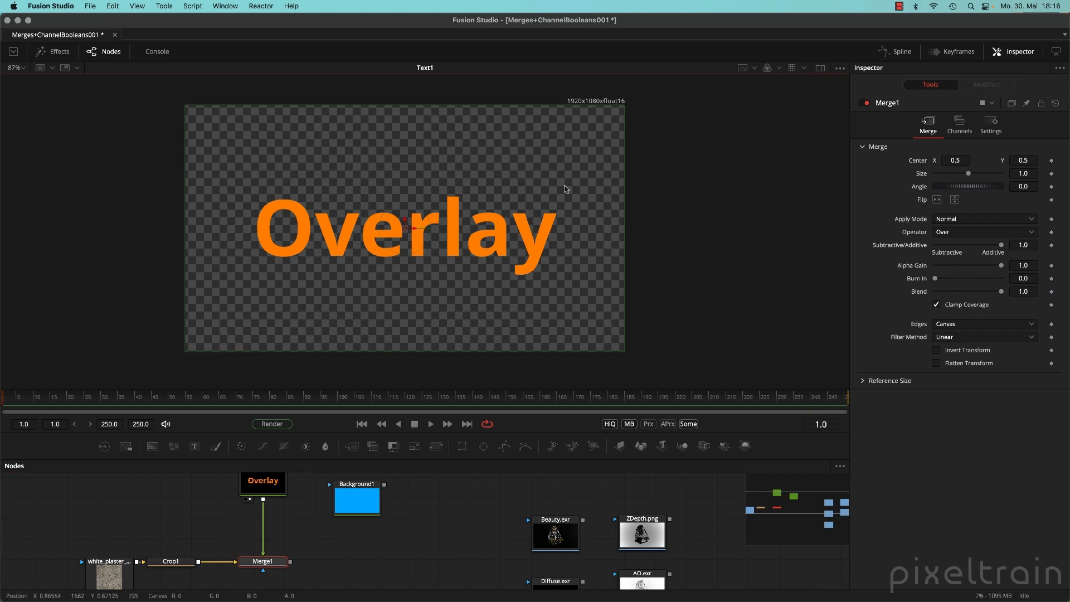
key("a")
key("a")
key("a")
key("a")
key("a")
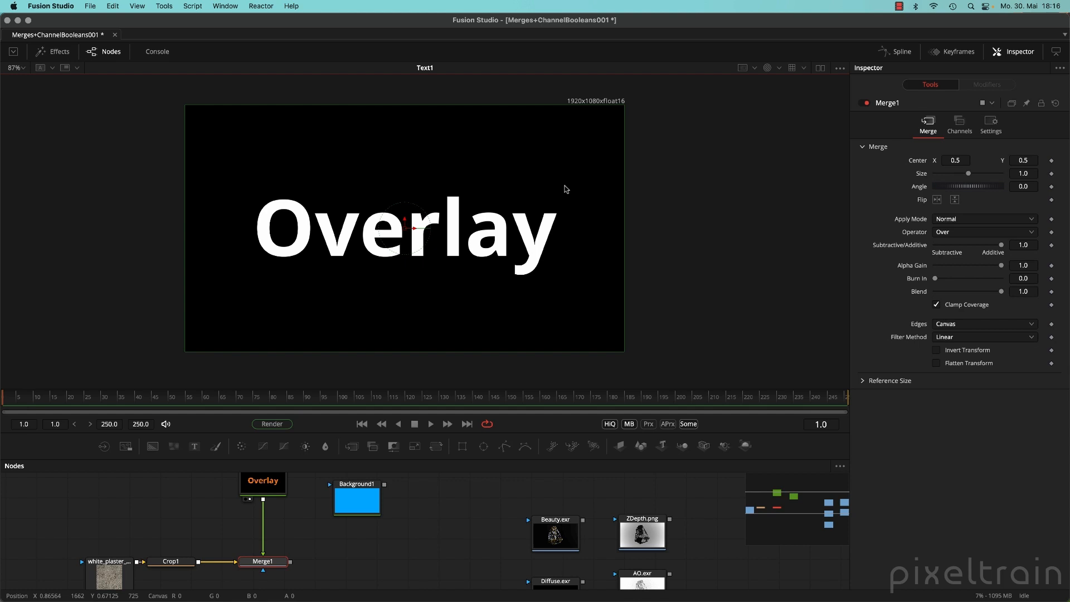
key("c")
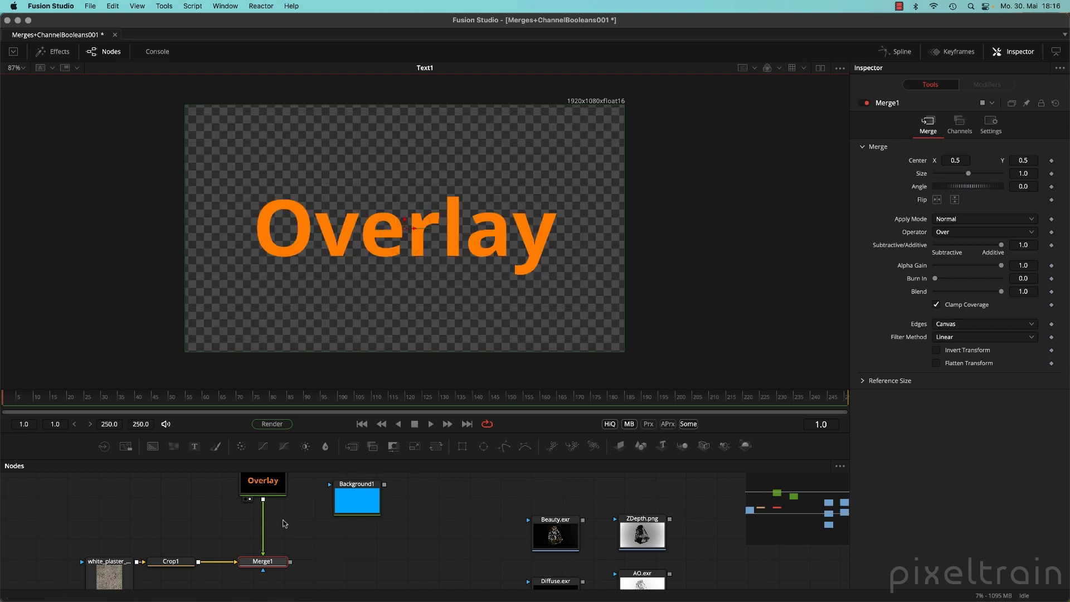
key("a")
key("a")
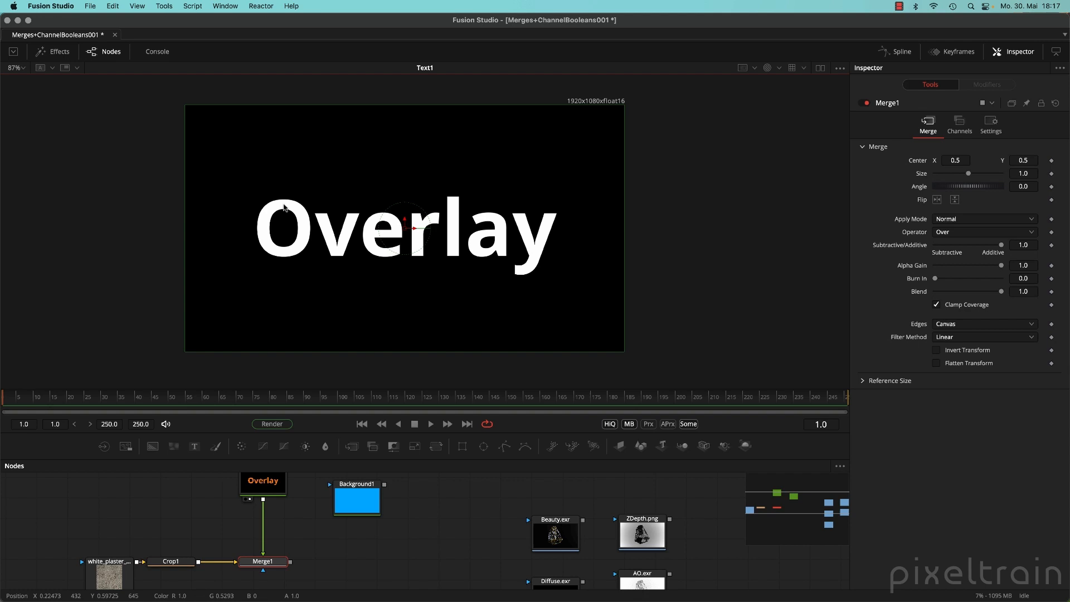
key("c")
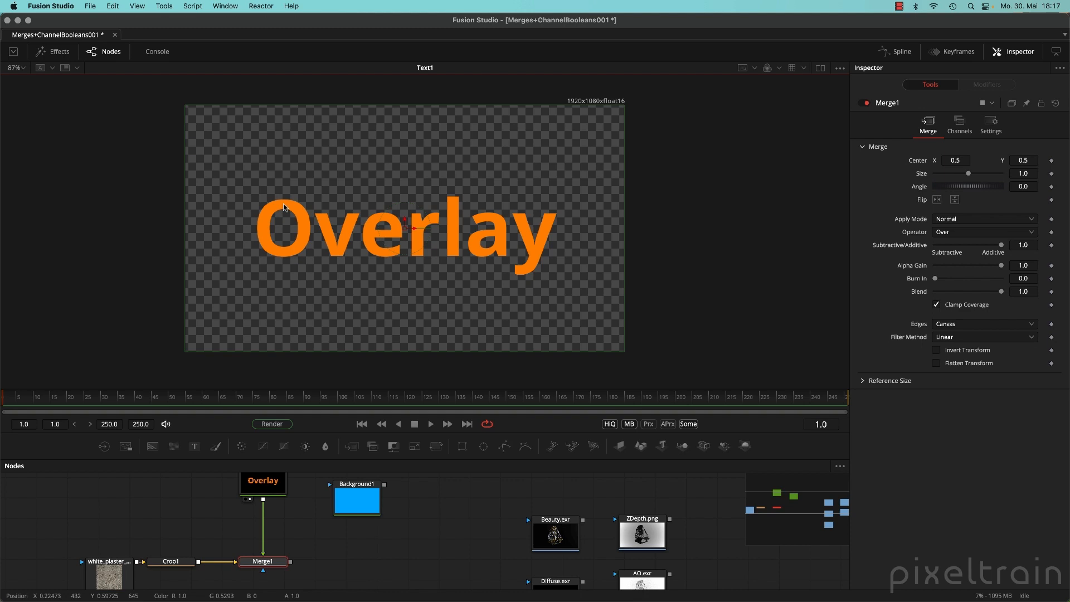
key("a")
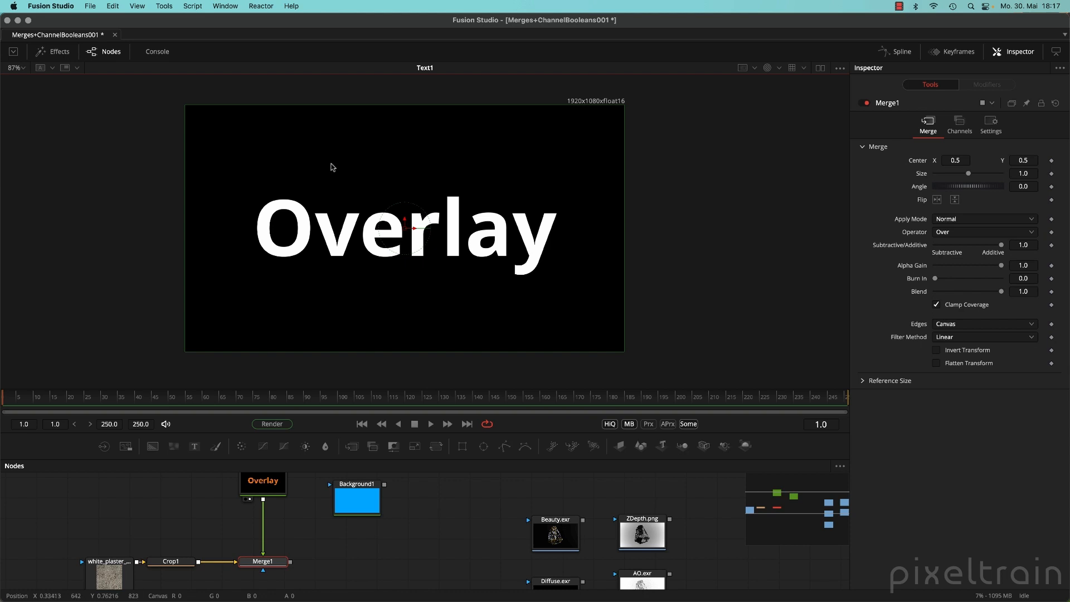
key("c")
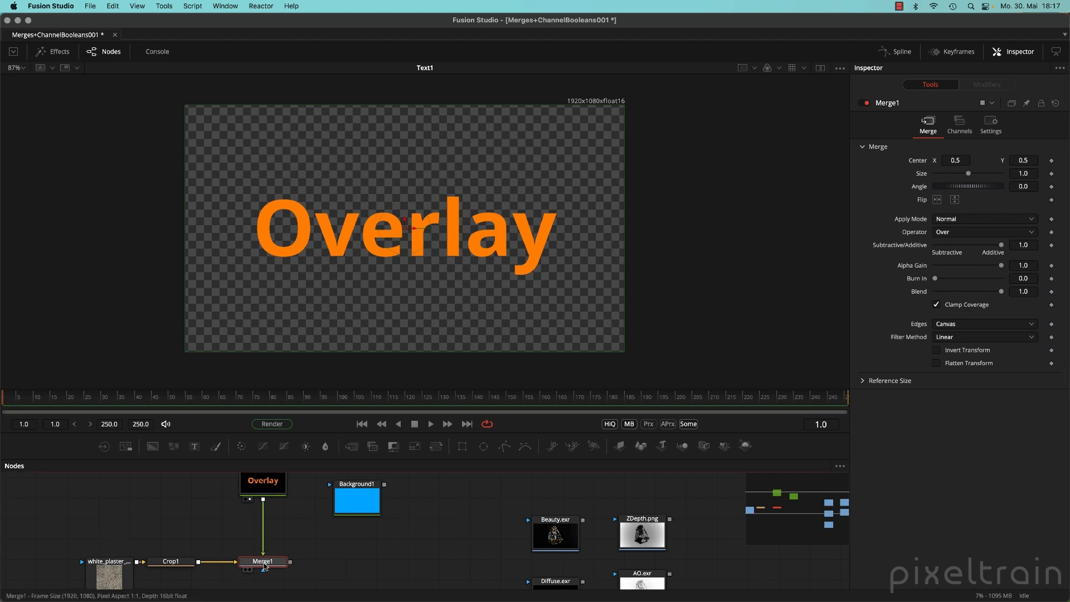
- Enlarge the node area again and move Background1 level with Text1
mouse_move(265, 566)
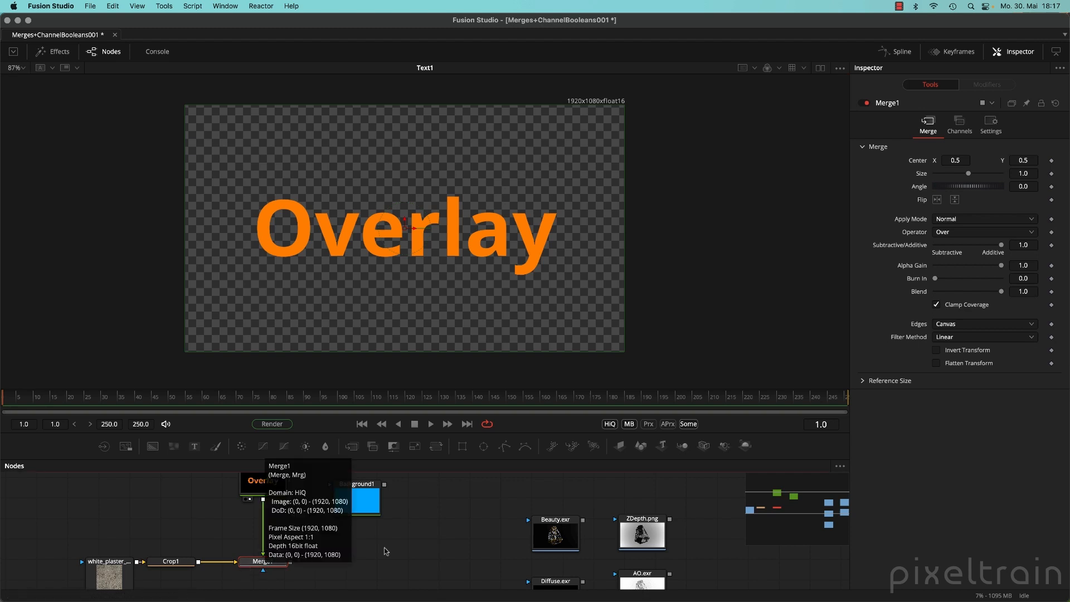
left_click_drag(499, 459, 499, 391)
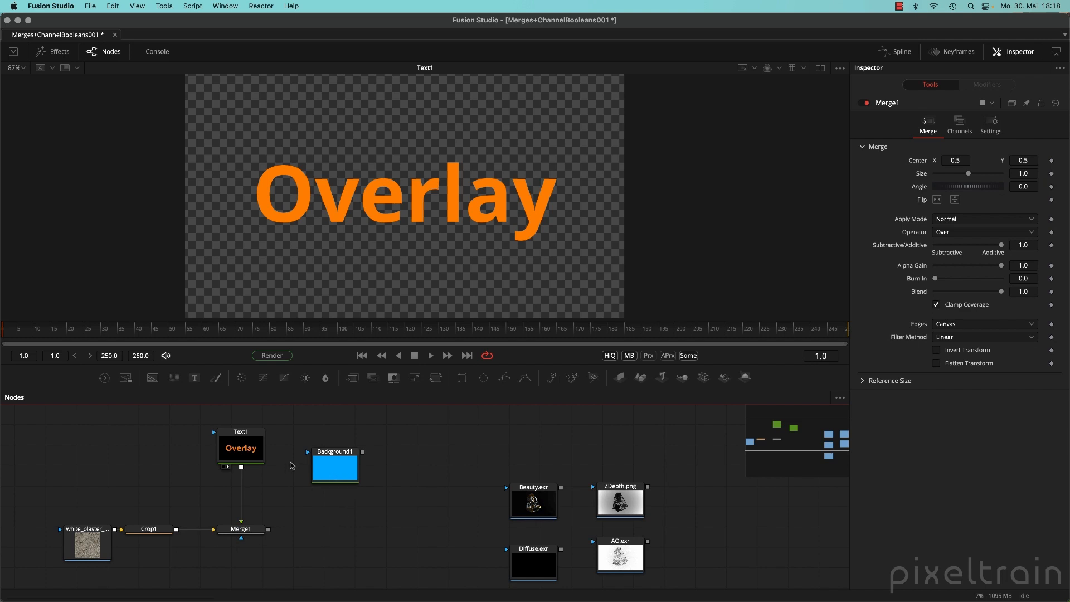
left_click_drag(330, 471, 348, 451)
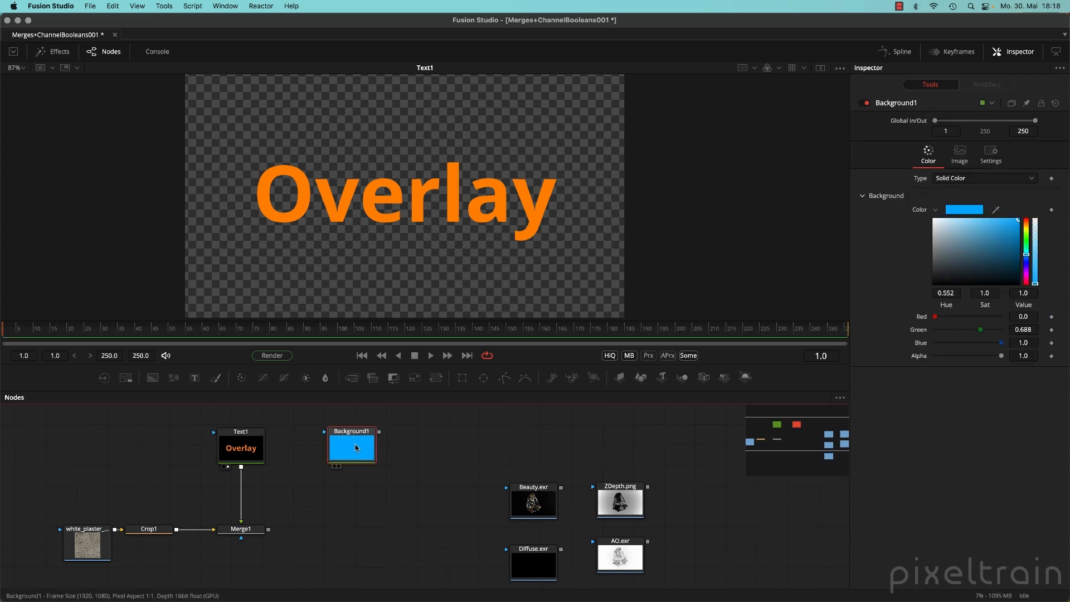
scroll(420, 504, "down", 5)
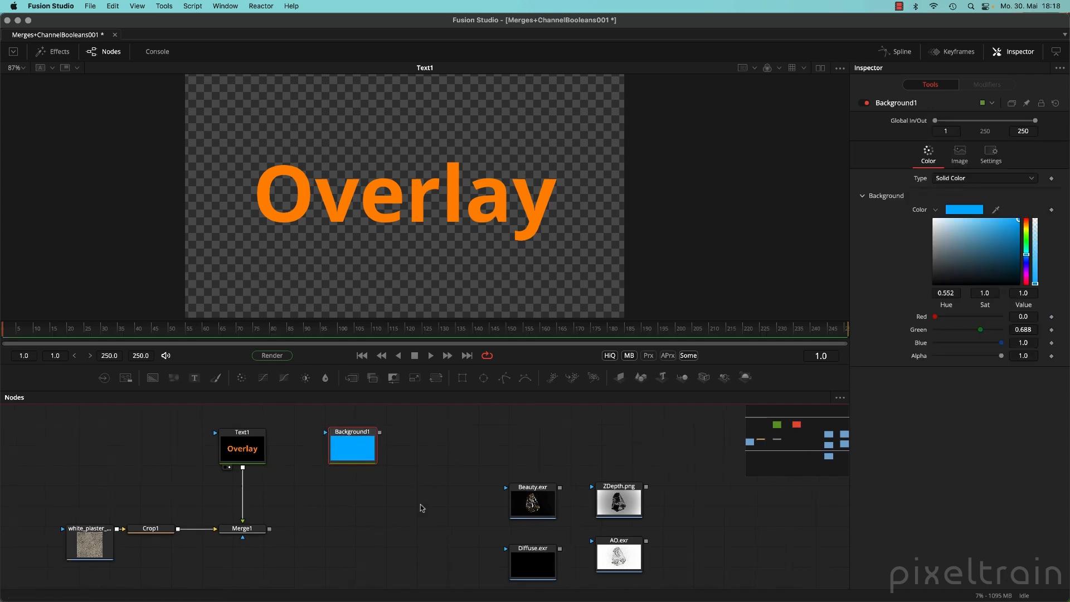
left_click(396, 467)
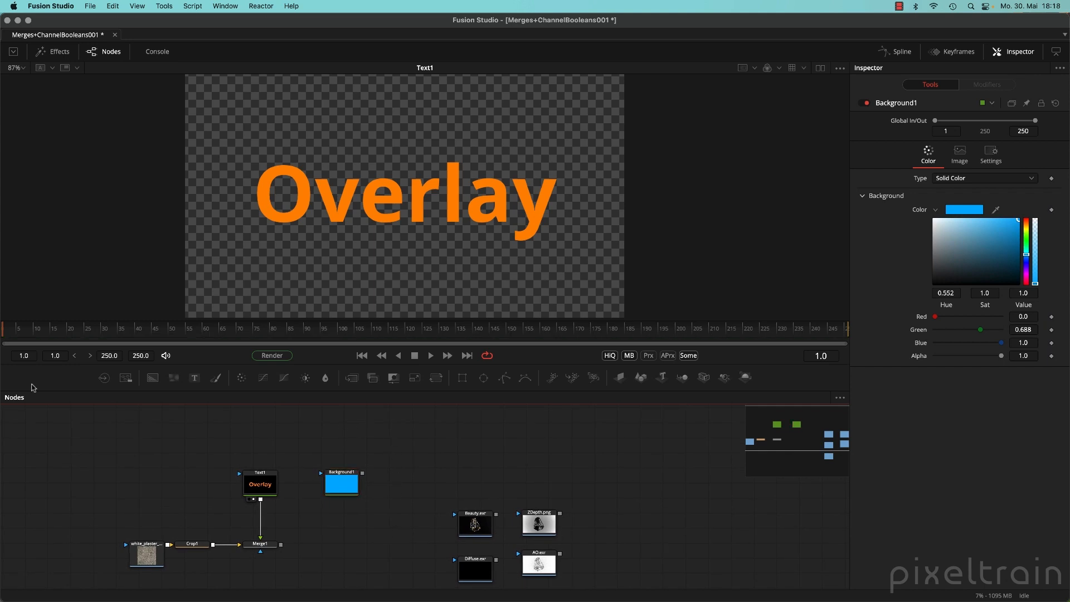
- Load Star.png from the Images folder with a new Loader and show it in the viewer
left_click(104, 381)
left_click(341, 222)
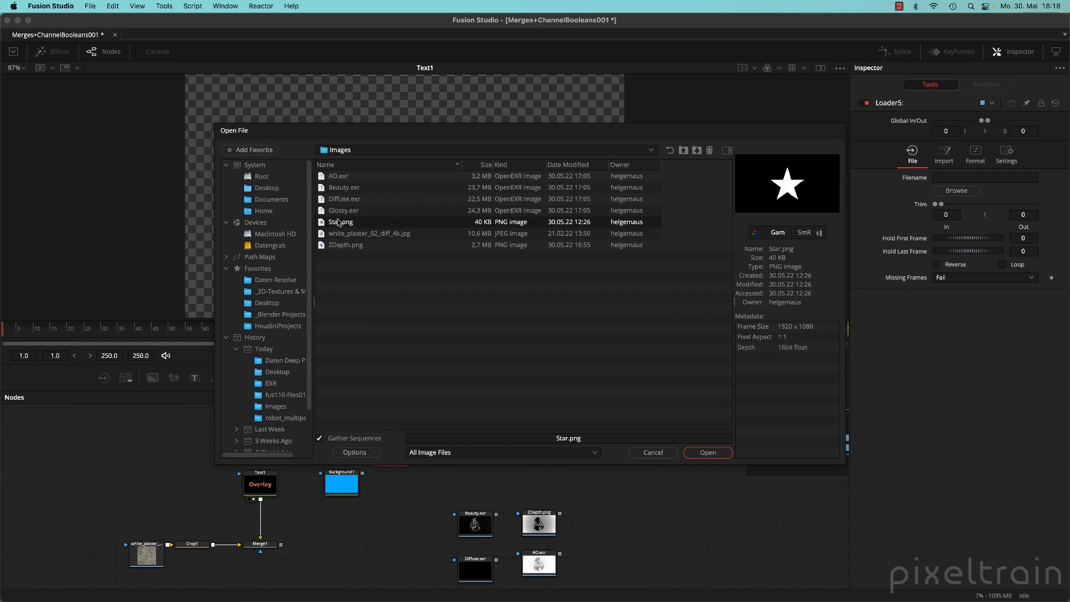
left_click(716, 452)
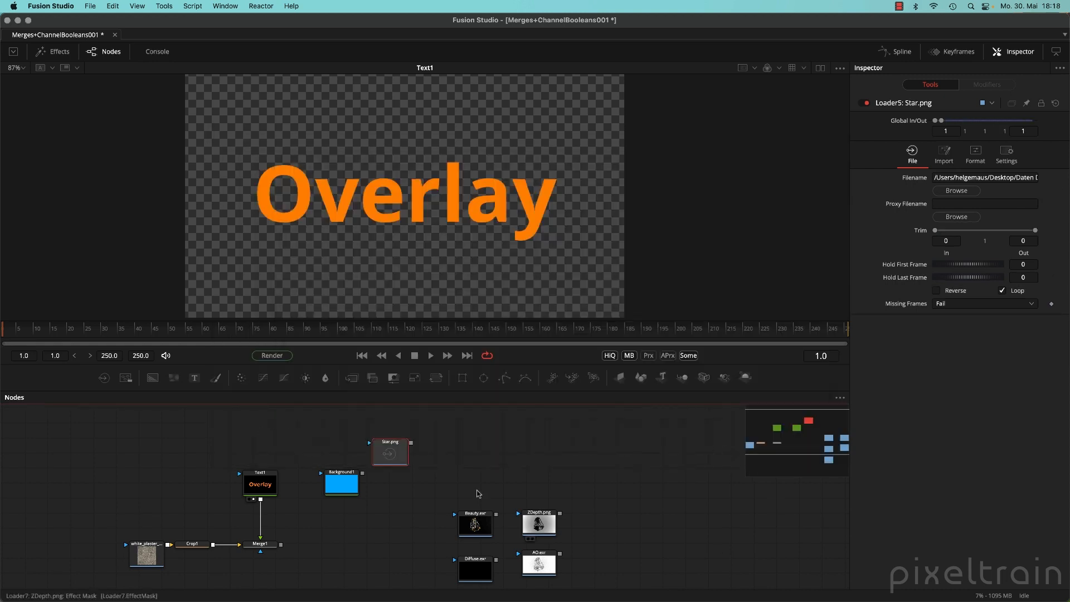
left_click_drag(405, 452, 396, 455)
key("2")
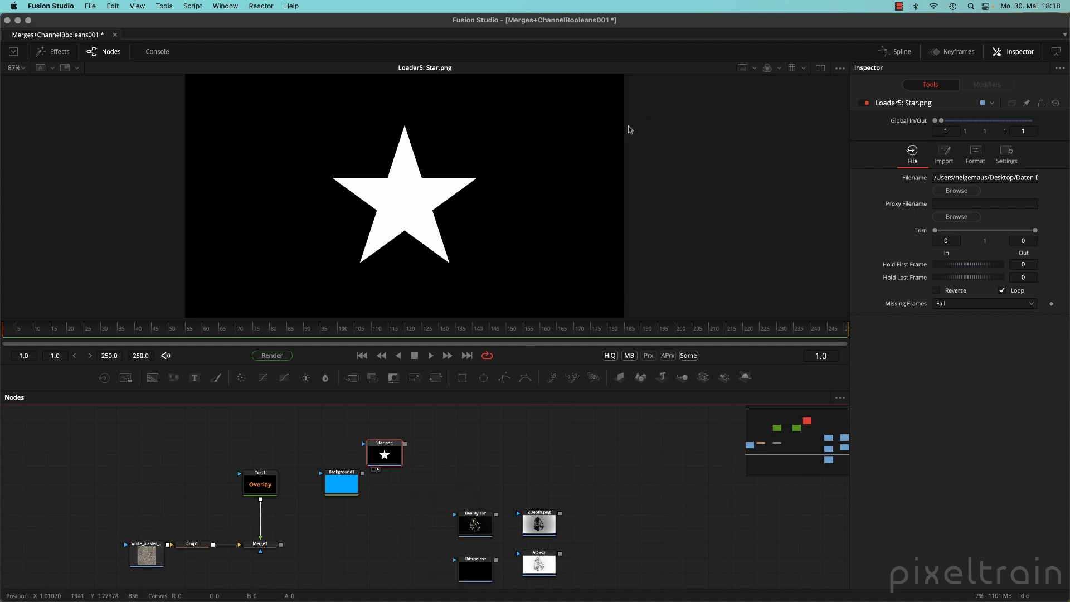
- Rearrange the nodes so Star.png sits above Text1 with Background1 spaced out beside it
left_click_drag(345, 486, 386, 453)
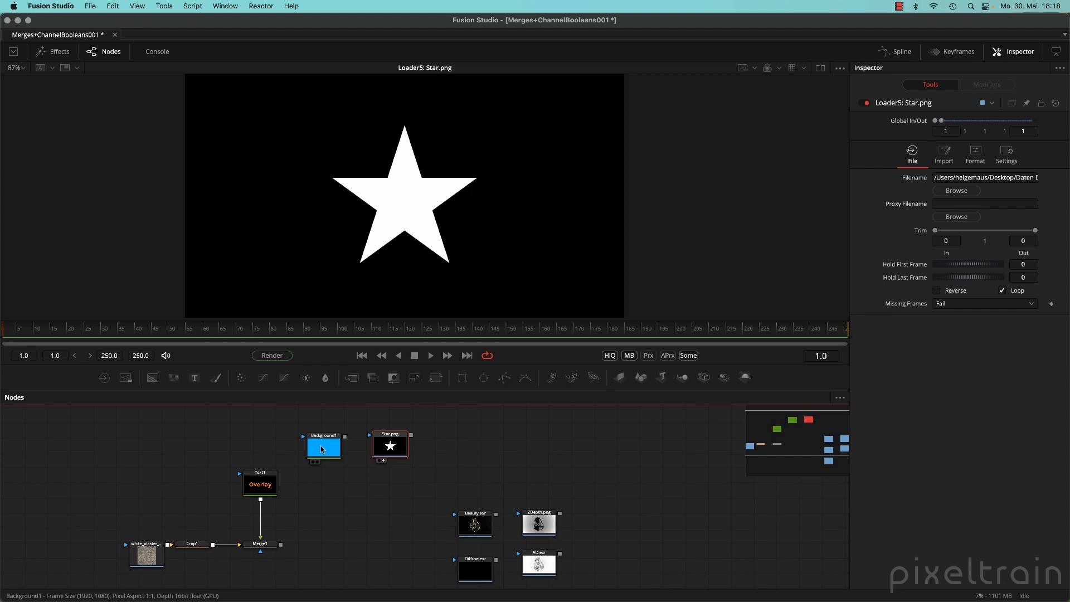
left_click_drag(389, 446, 396, 446)
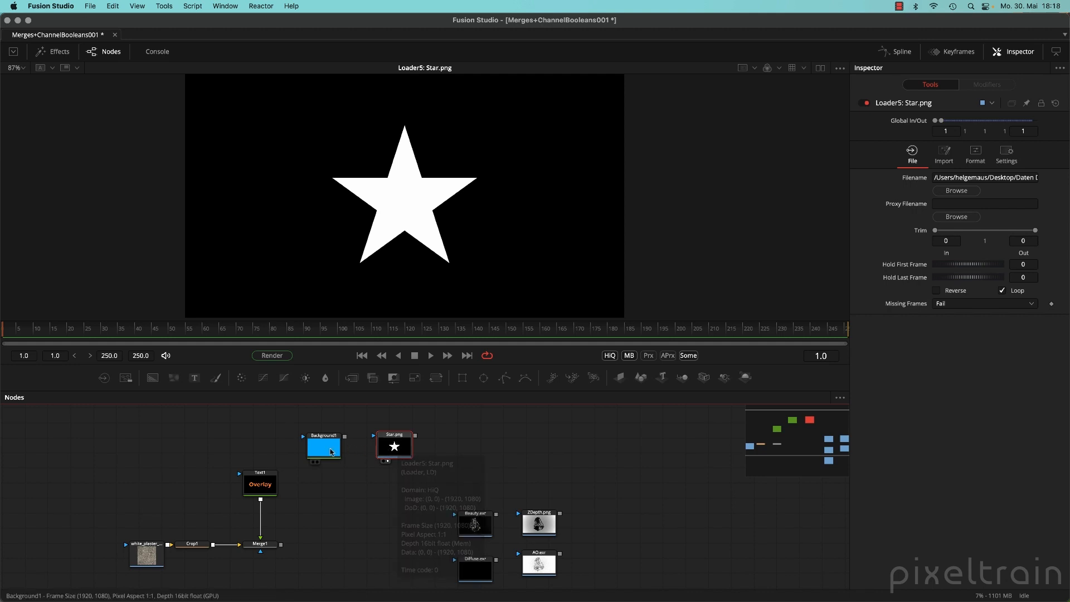
left_click_drag(329, 448, 373, 440)
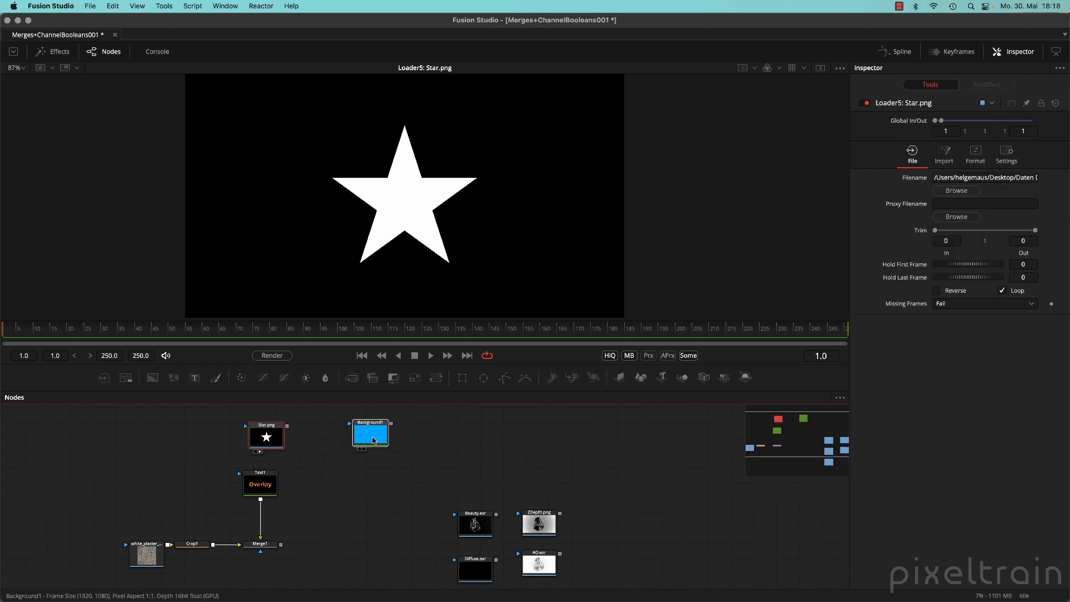
left_click_drag(278, 440, 303, 449)
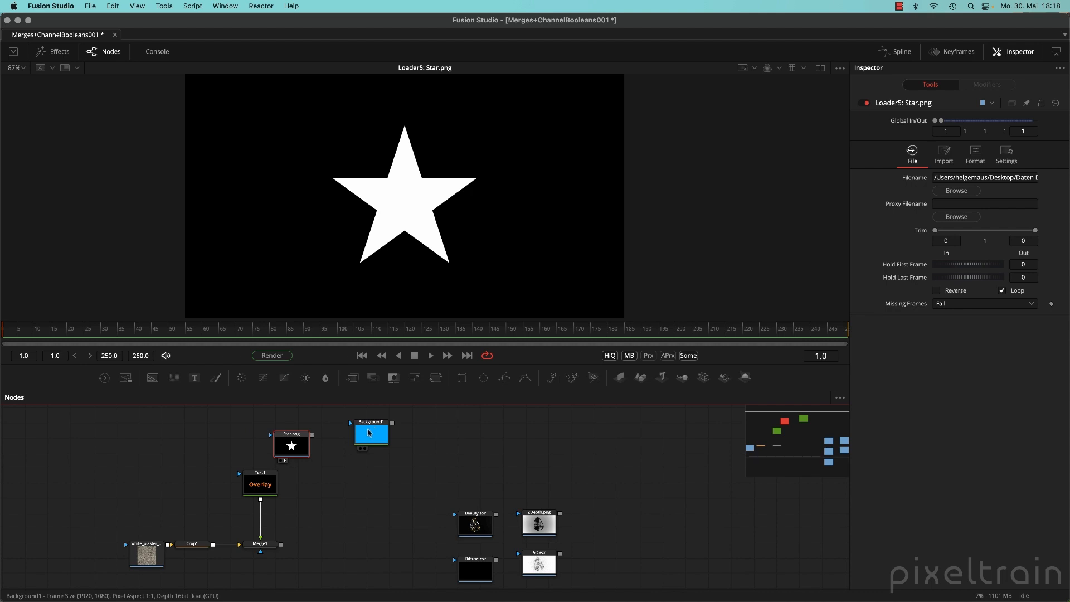
left_click_drag(371, 426, 389, 430)
- Add a Bitmap mask node fed by Star.png and connect it to Background1's effect mask input
left_click(311, 469)
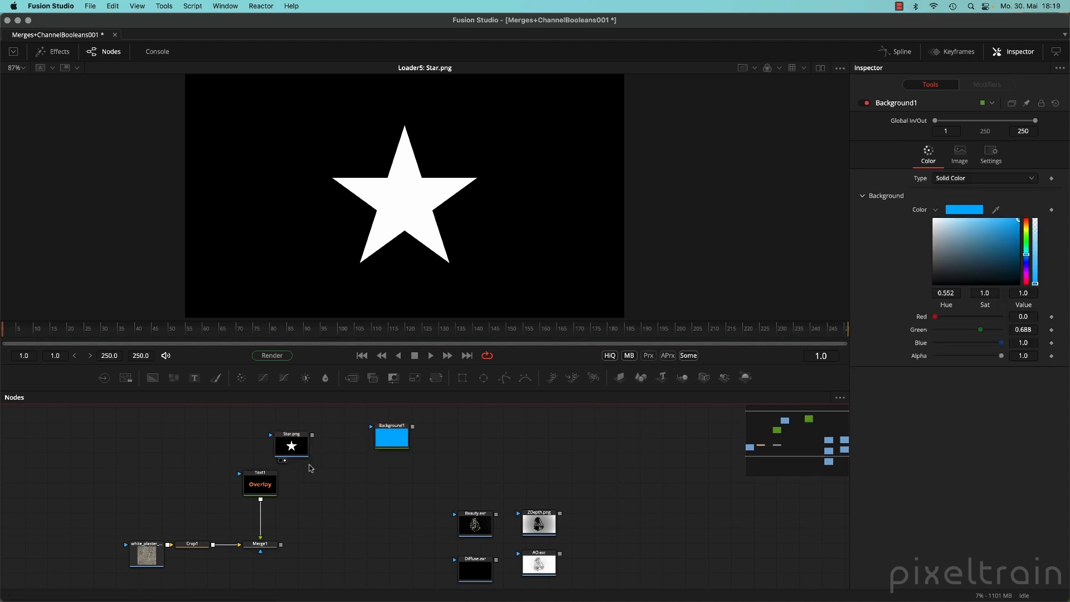
key("shift+space")
type("blt")
key("Return")
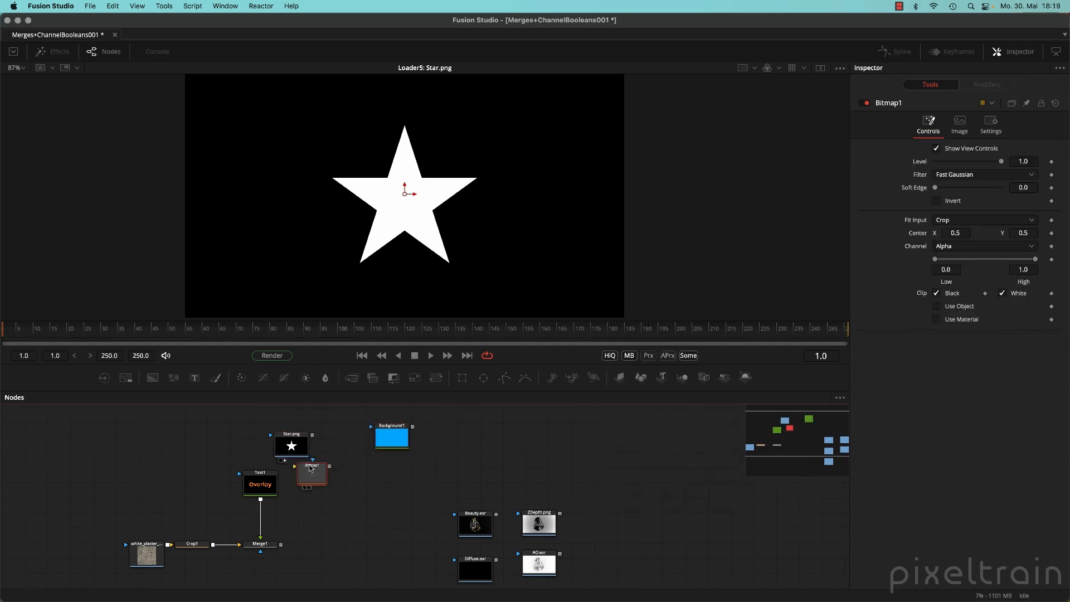
left_click_drag(312, 475, 291, 441)
left_click(359, 445)
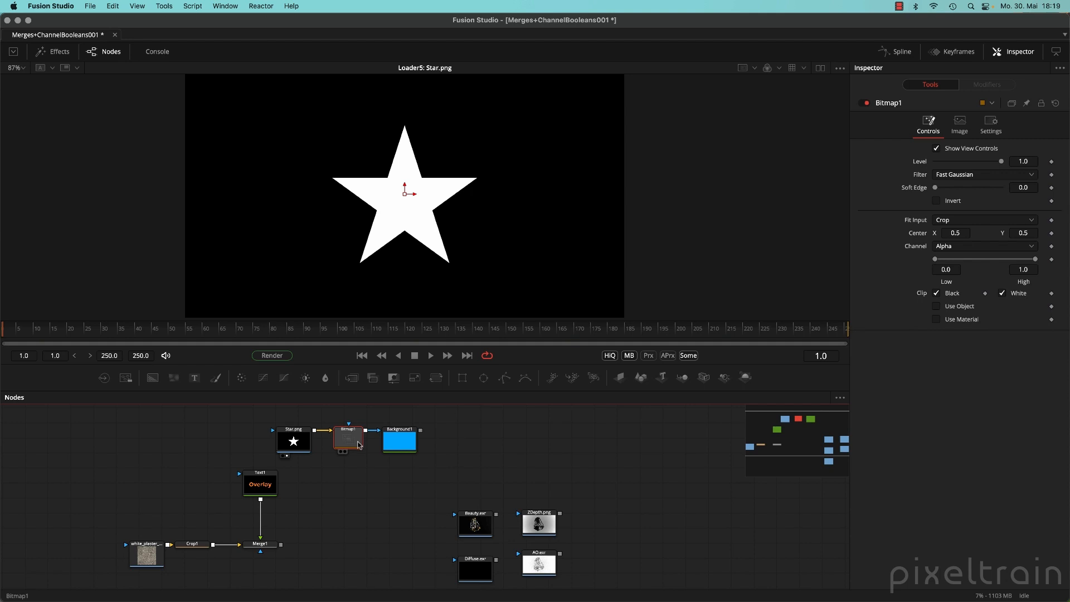
- Show Background1 in the viewer and set the Bitmap1 mask's channel to Luminance
left_click_drag(408, 439, 450, 218)
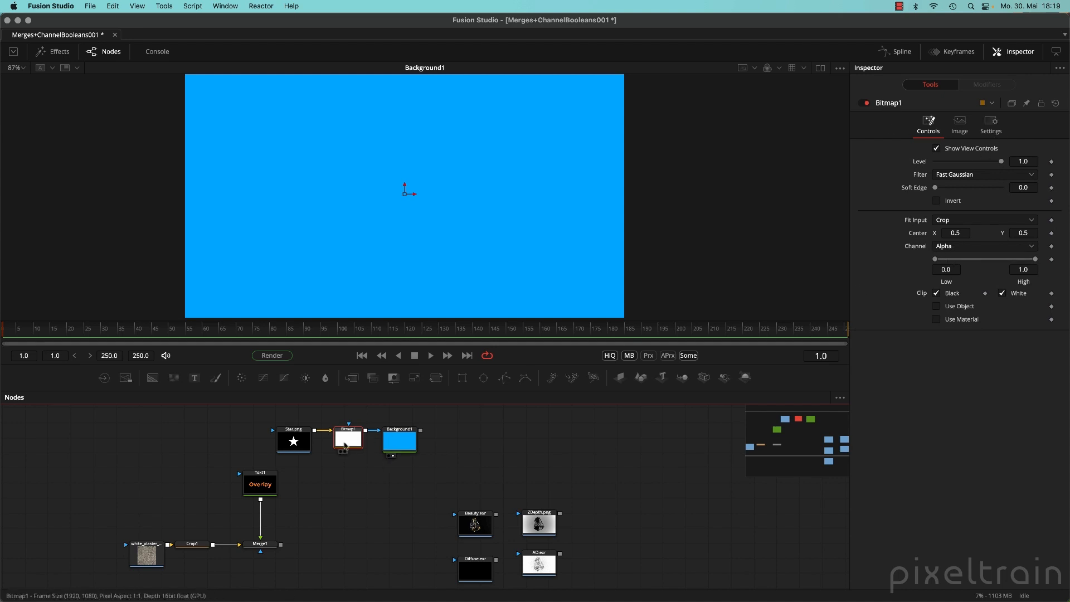
left_click(976, 246)
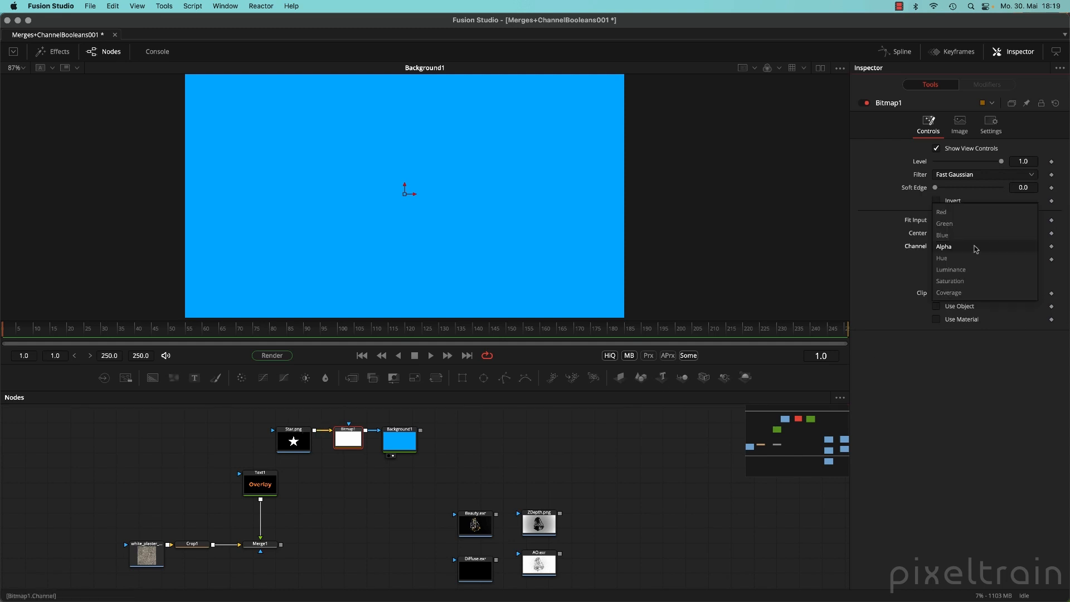
left_click(967, 269)
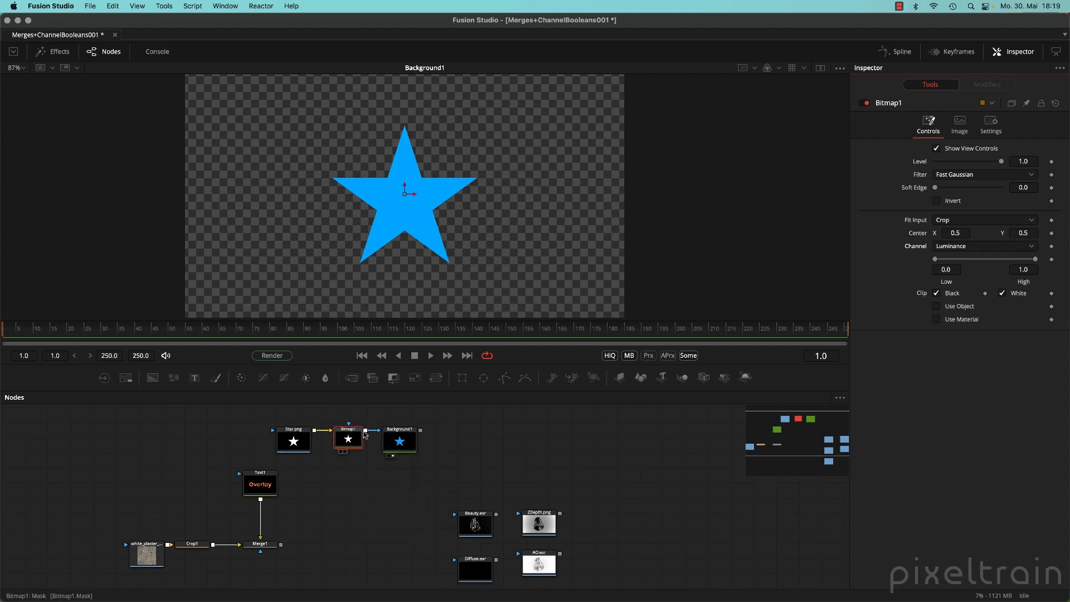
left_click(404, 441)
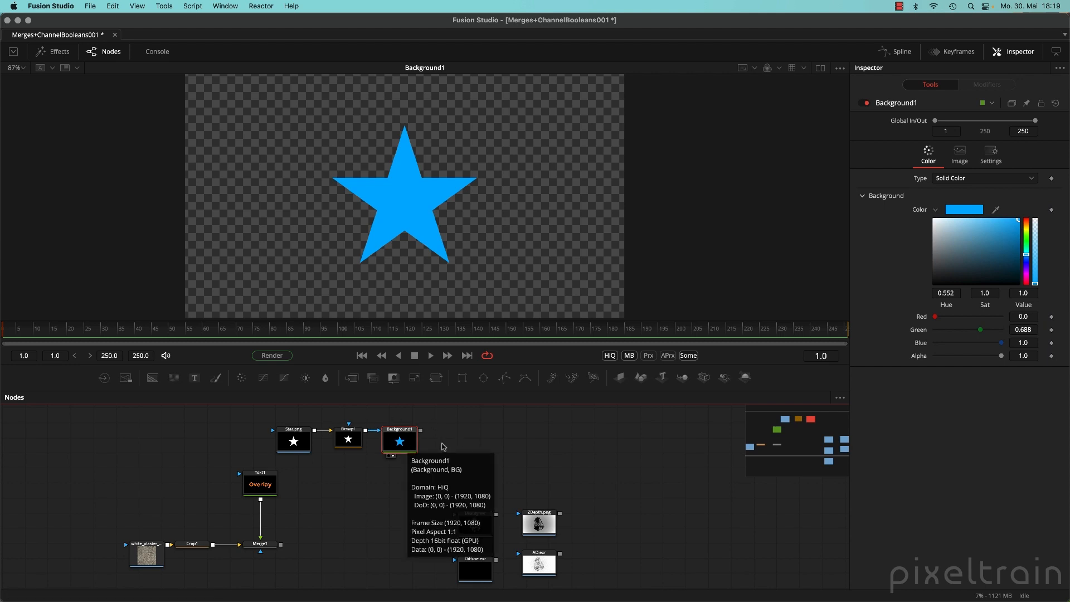
- Delete the Bitmap1 mask node and move Background1 and Star.png apart, with Star.png on the far side of Background1
left_click(350, 446)
key("Delete")
left_click_drag(367, 432, 390, 437)
left_click_drag(294, 440, 458, 437)
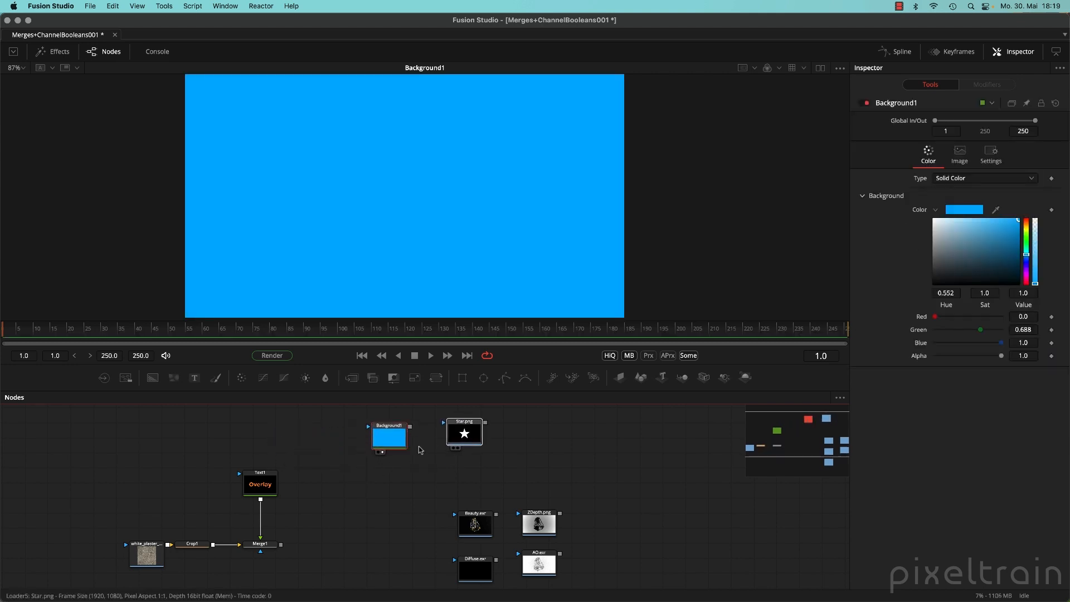
left_click_drag(390, 438, 346, 438)
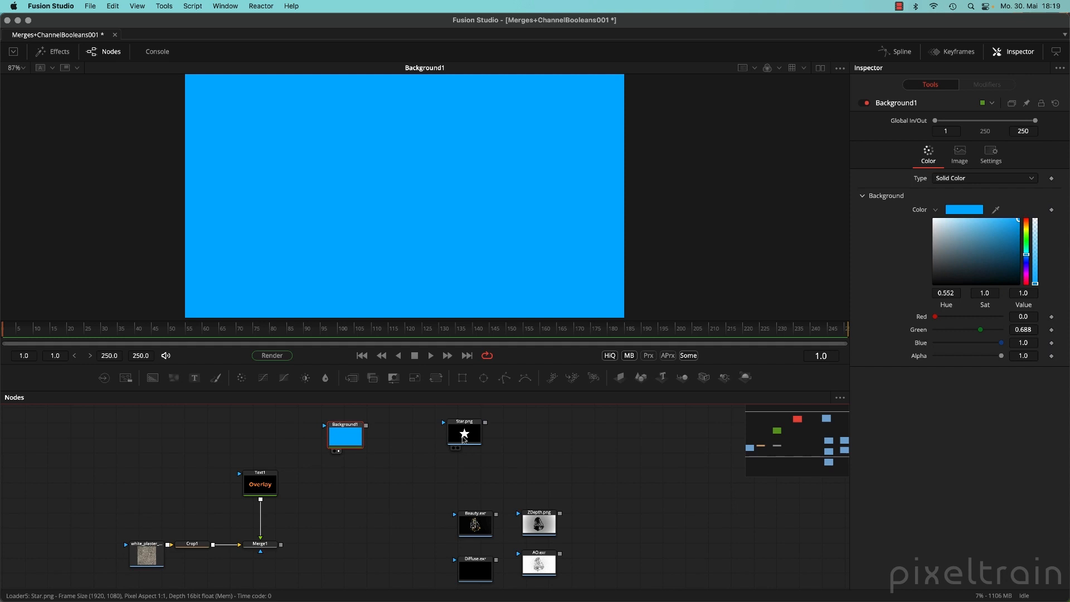
- Add a Channel Booleans (Bol) node in the empty area below Background1
left_click(364, 478)
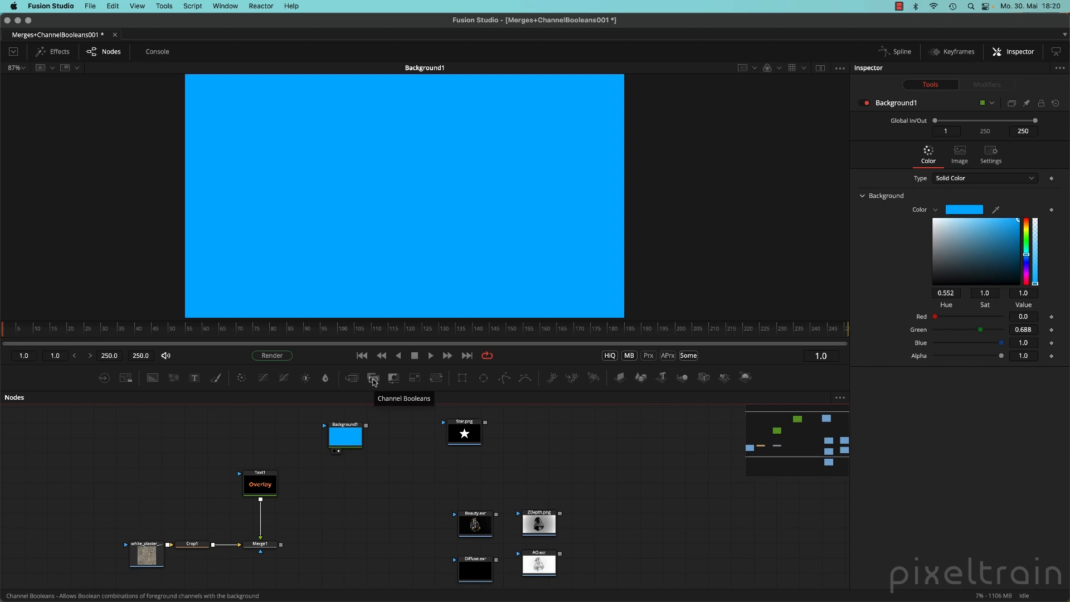
key("shift+space")
type("chane")
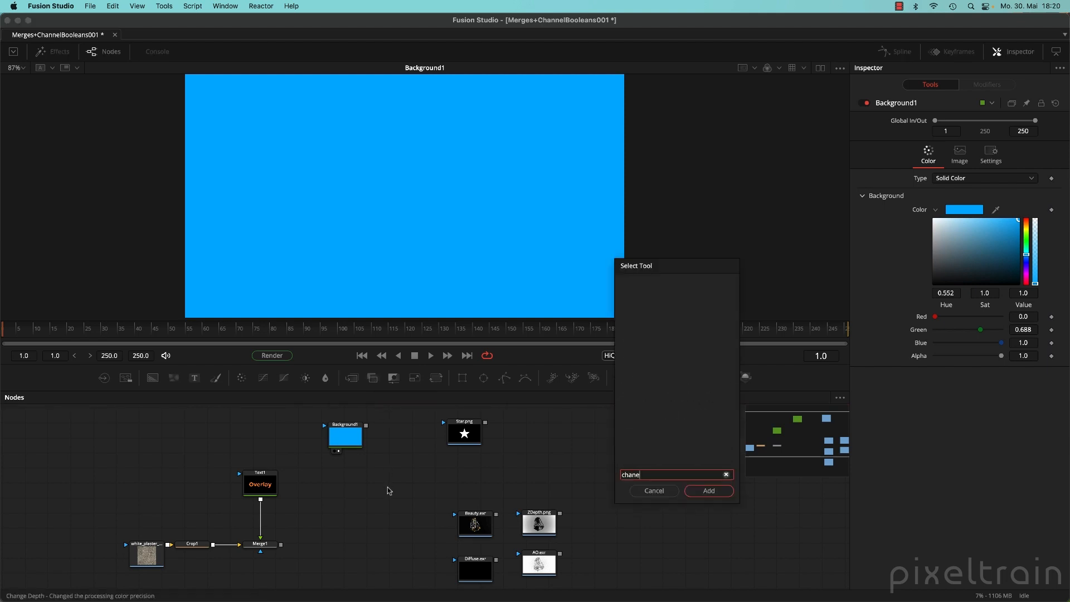
key("BackSpace")
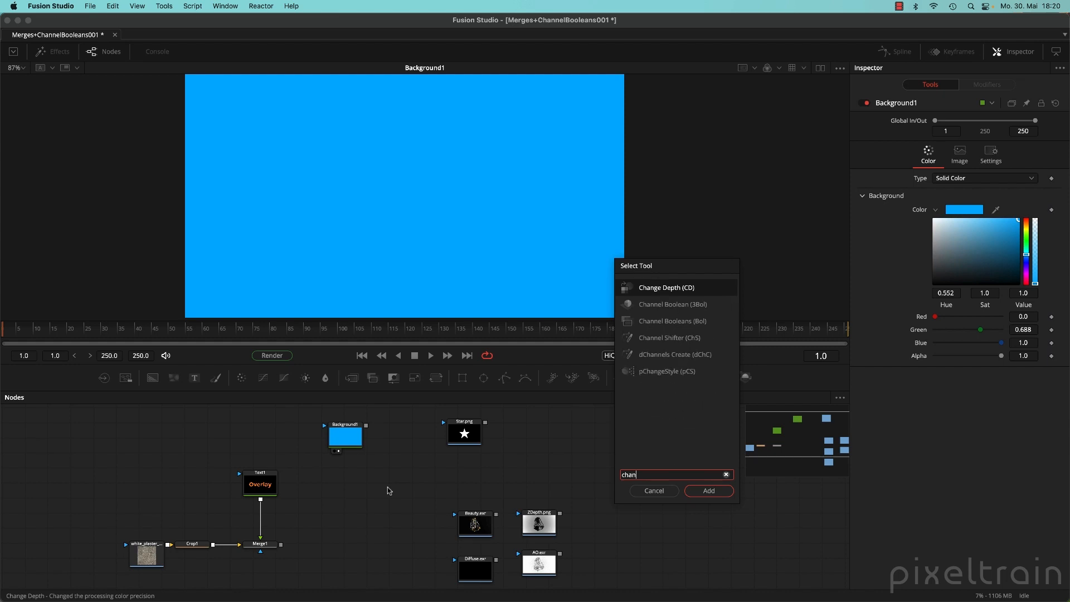
type("n")
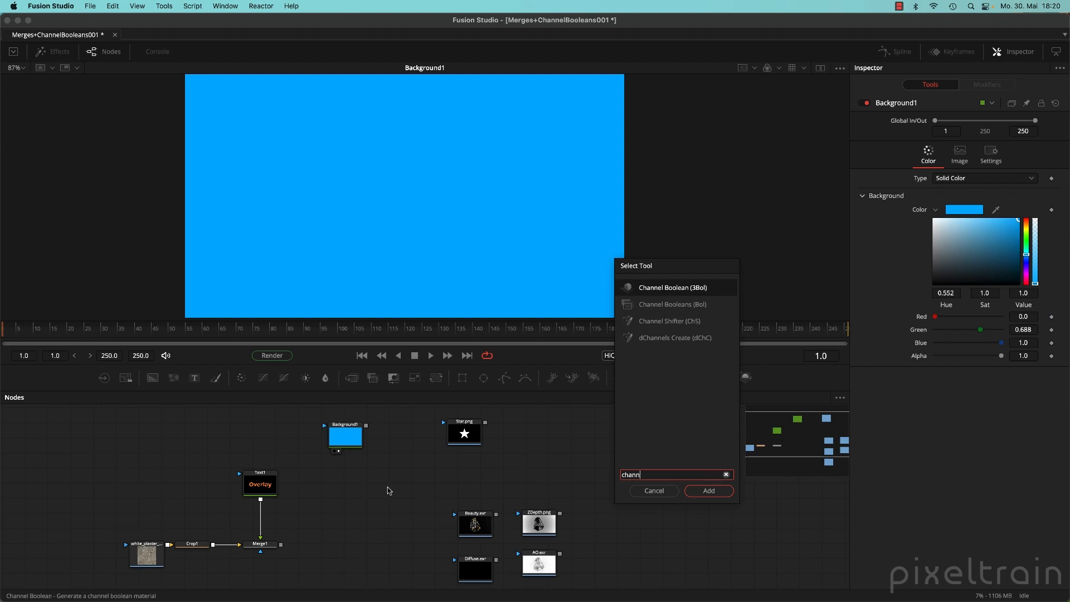
key("Down")
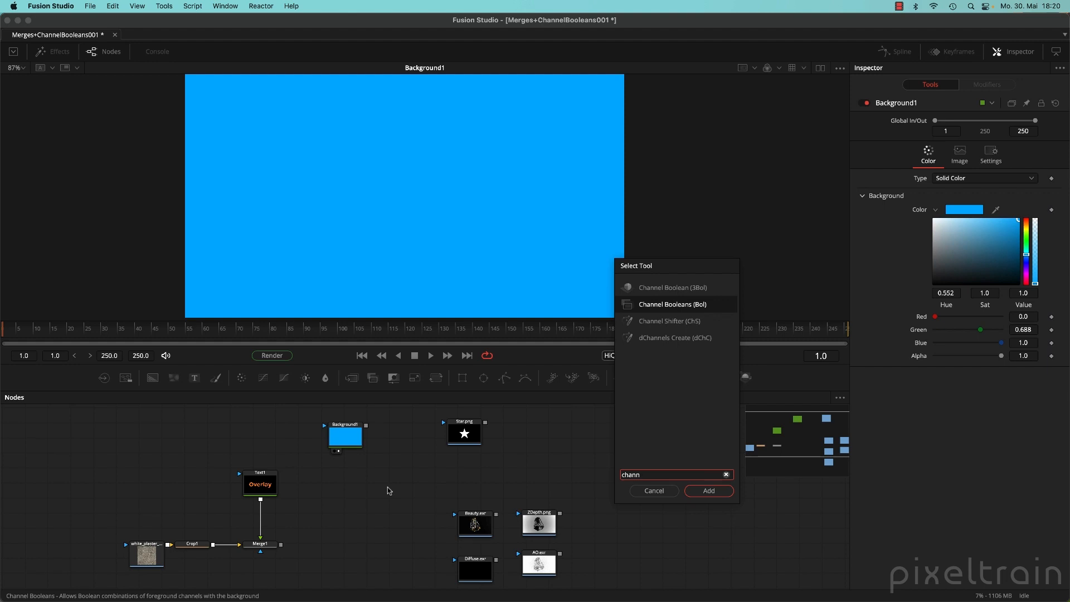
key("Return")
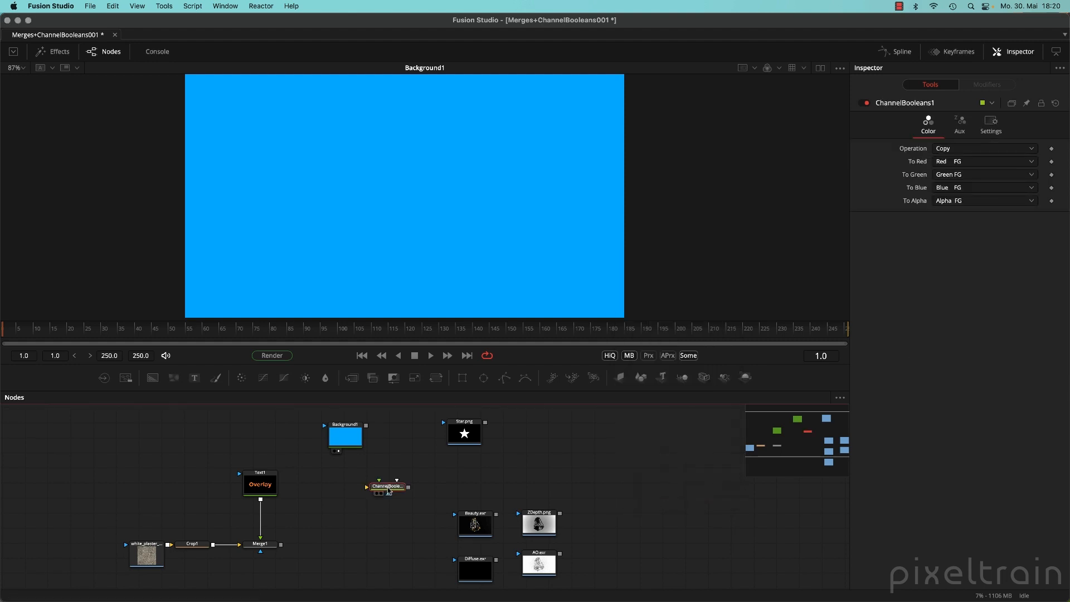
- Connect Background1 to ChannelBooleans1's background and Star.png to its foreground, and show ChannelBooleans1 in the viewer
left_click_drag(355, 442, 345, 487)
key("1")
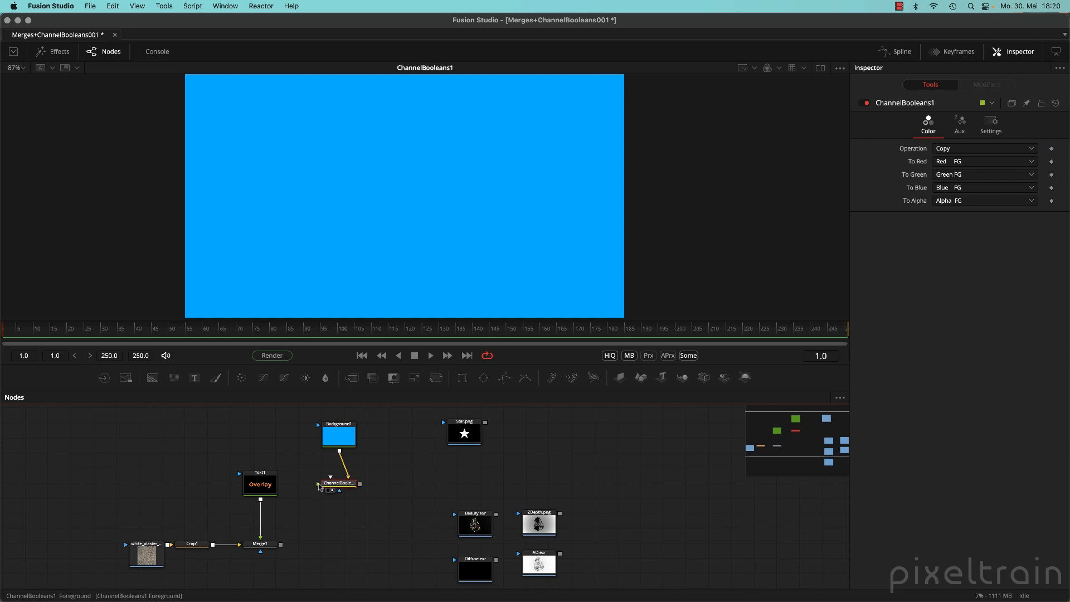
left_click_drag(318, 484, 472, 428)
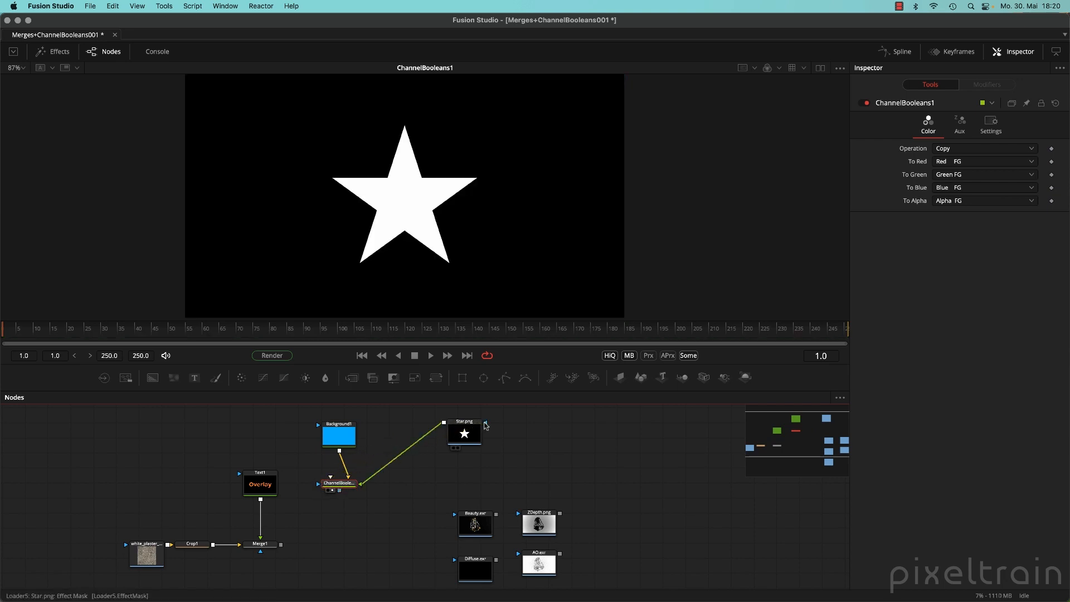
- Rearrange the nodes so Background1 sits directly above ChannelBooleans1 and Star.png sits between Text1 and ChannelBooleans1
left_click_drag(334, 485, 352, 480)
left_click_drag(339, 437, 357, 439)
left_click_drag(459, 439, 290, 489)
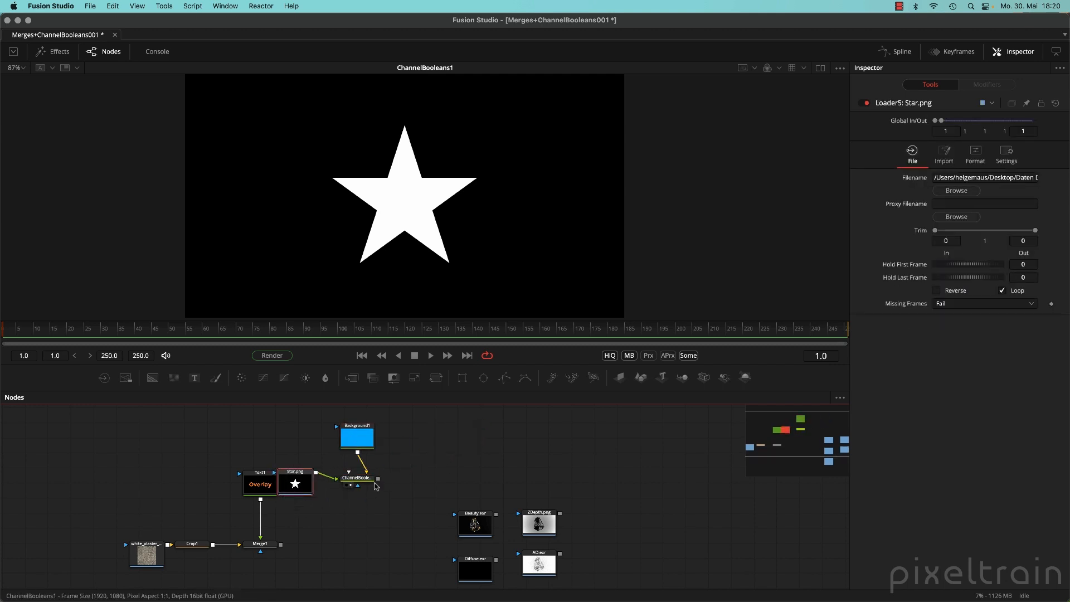
left_click_drag(365, 480, 376, 474)
left_click_drag(364, 440, 376, 439)
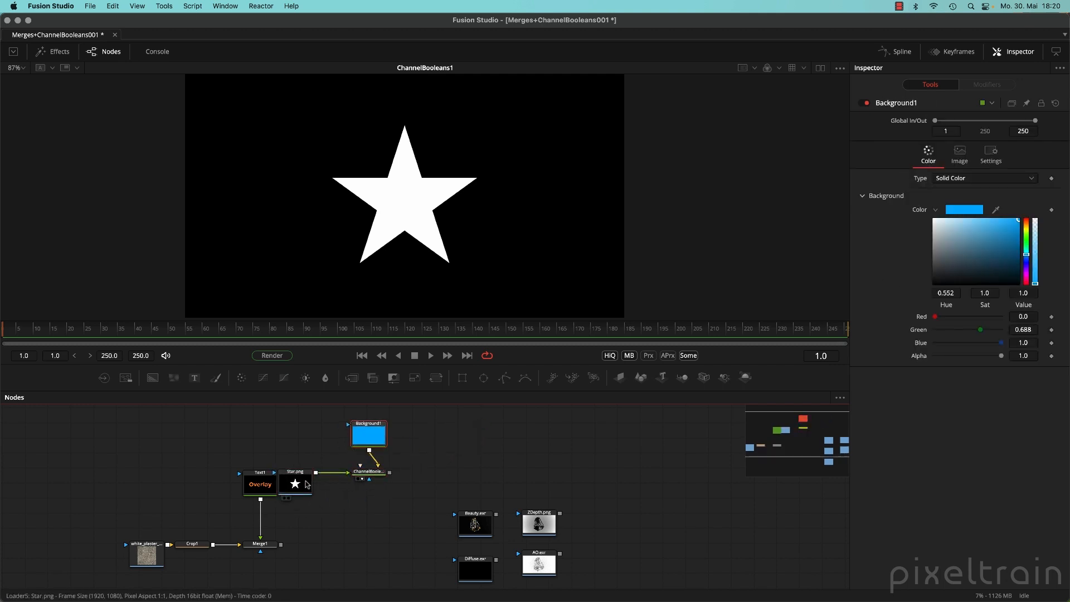
left_click_drag(296, 484, 314, 484)
- Set To Red, To Green and To Blue of ChannelBooleans1 to Do Nothing
left_click(366, 475)
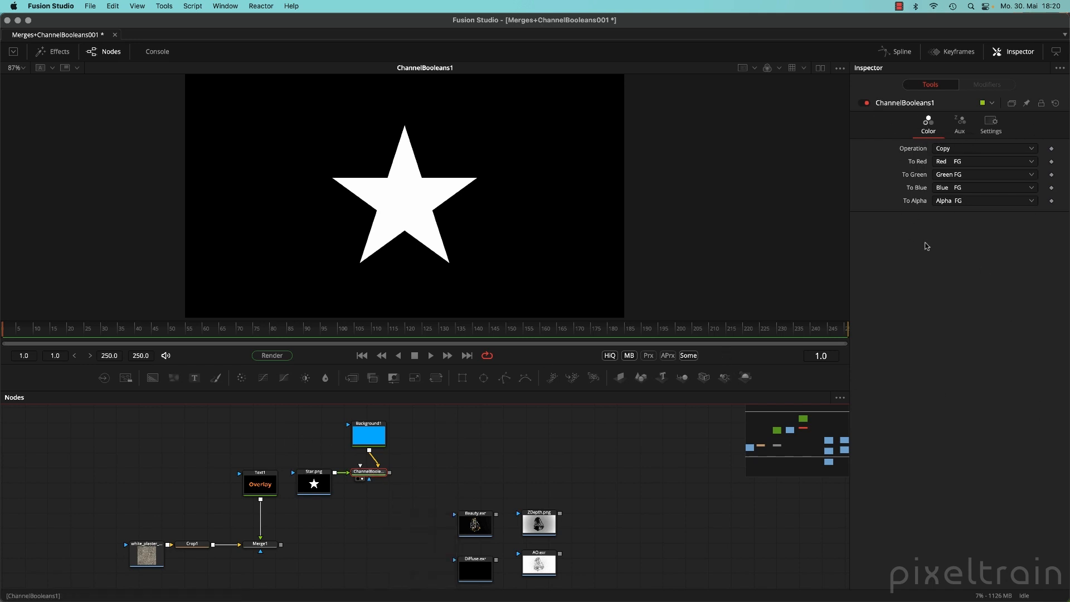
left_click(958, 162)
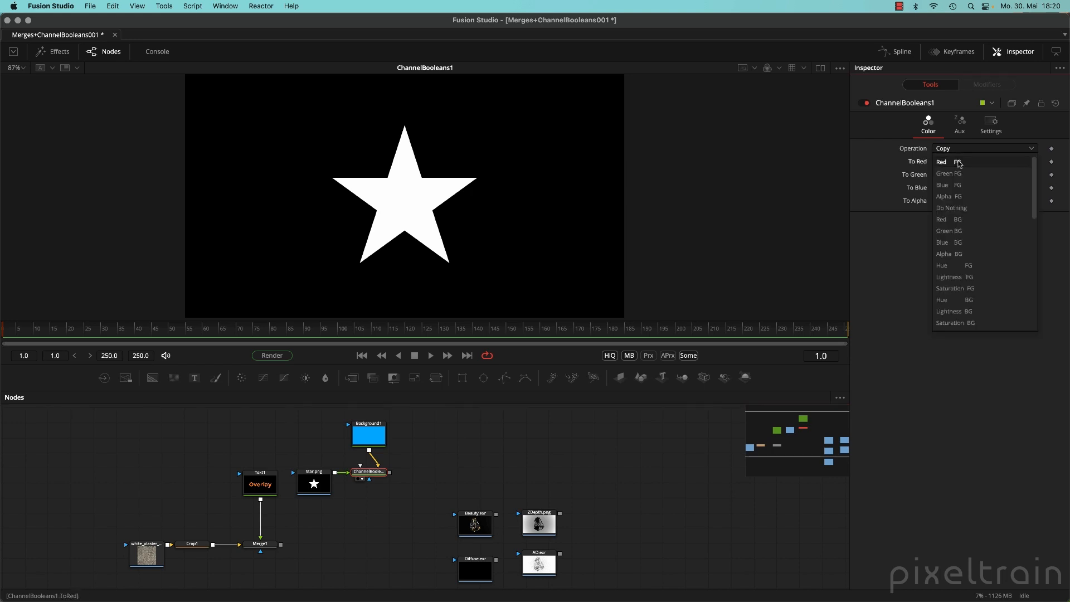
left_click(956, 209)
left_click(956, 175)
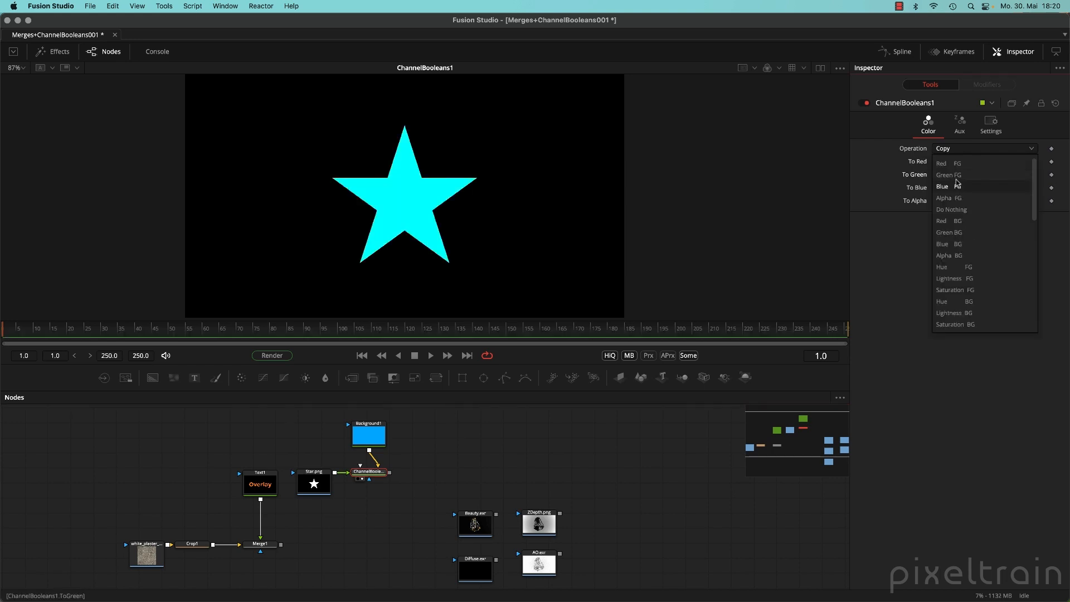
left_click(957, 210)
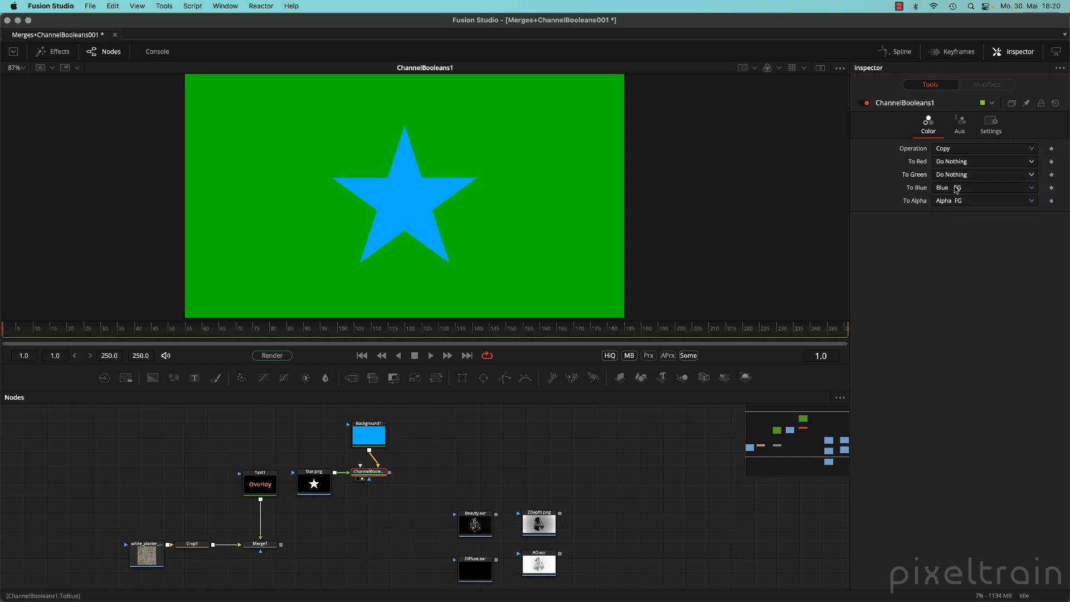
left_click(957, 188)
left_click(956, 210)
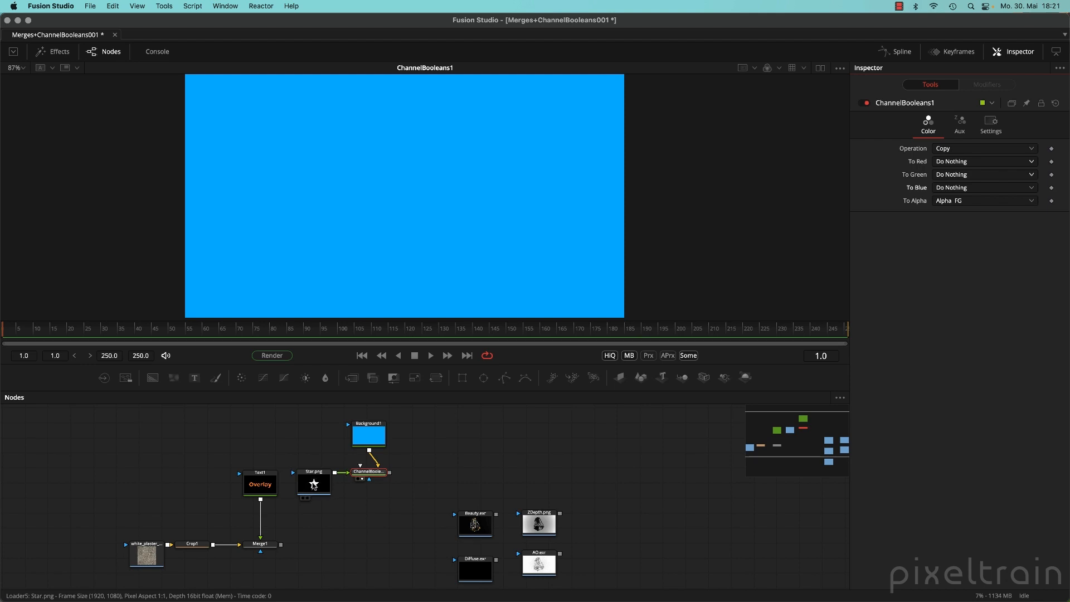
- Set ChannelBooleans1's To Alpha to Red FG and compare its result with Text1 in the viewer
left_click(969, 201)
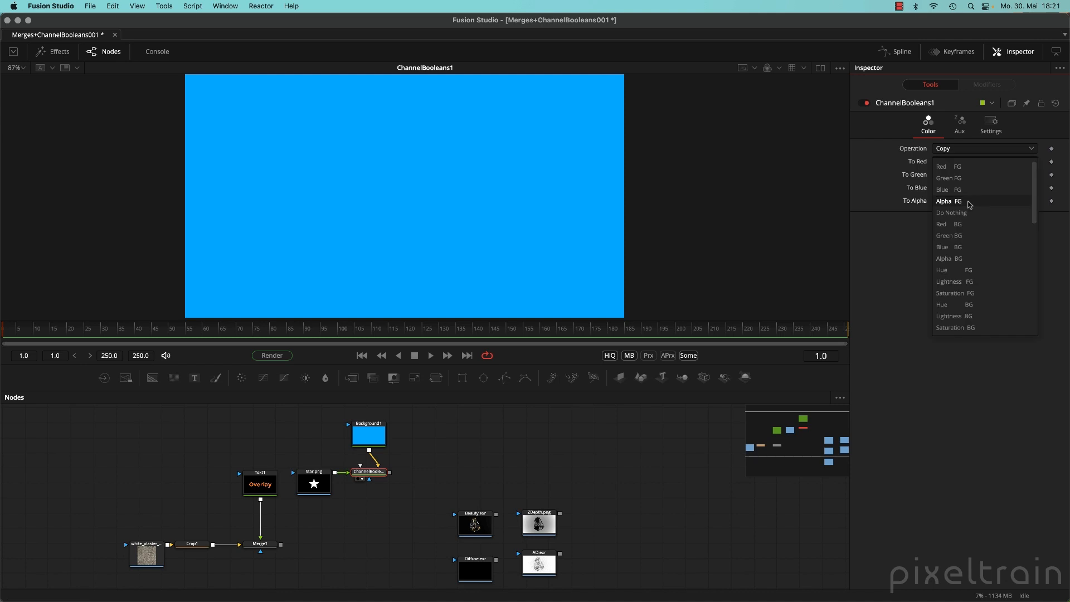
left_click(958, 169)
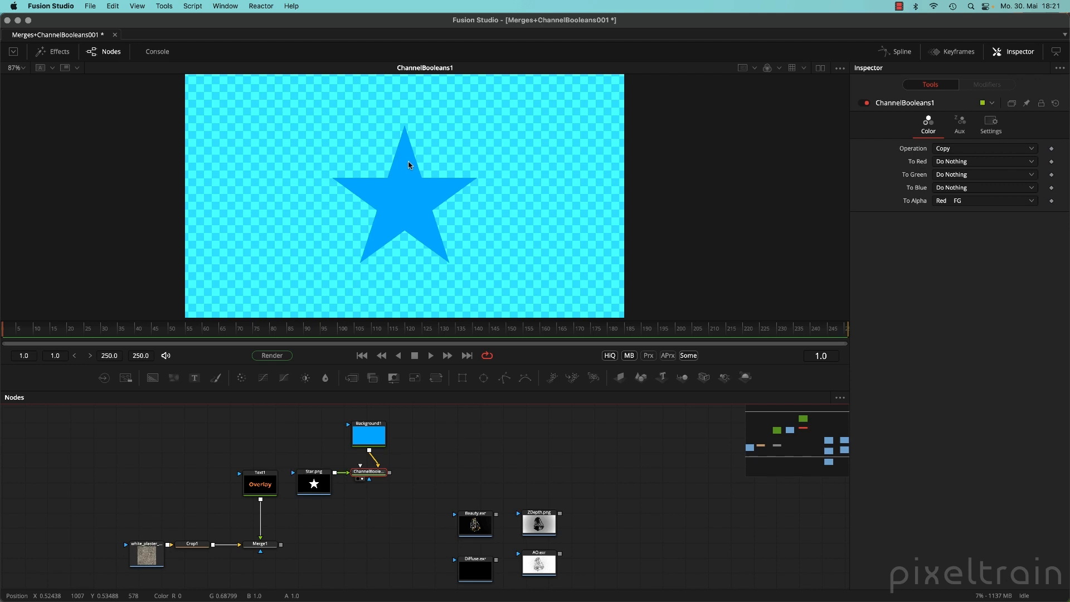
left_click(250, 499)
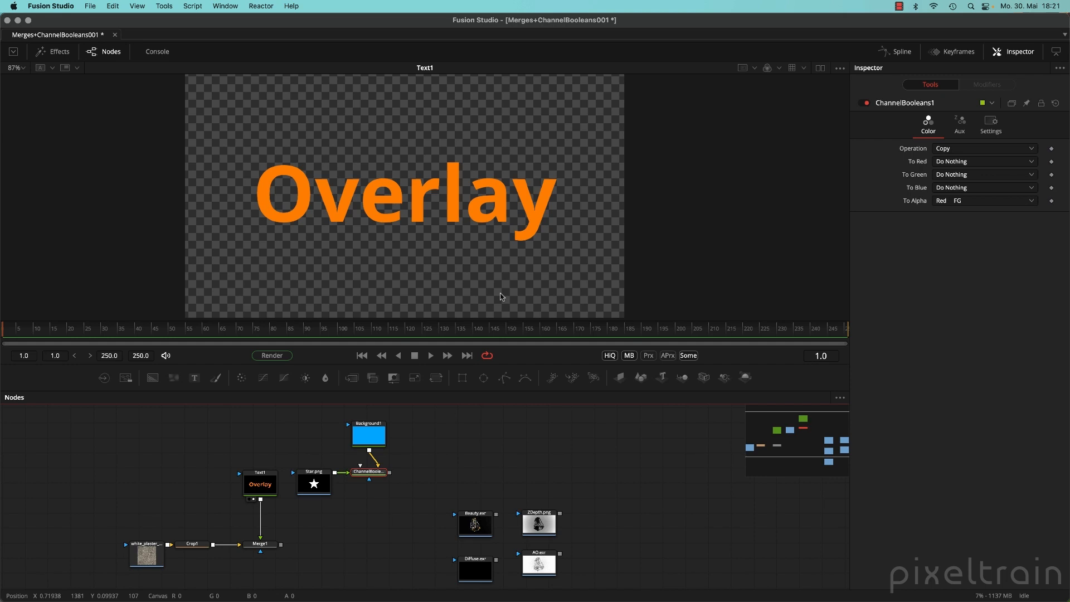
left_click(357, 478)
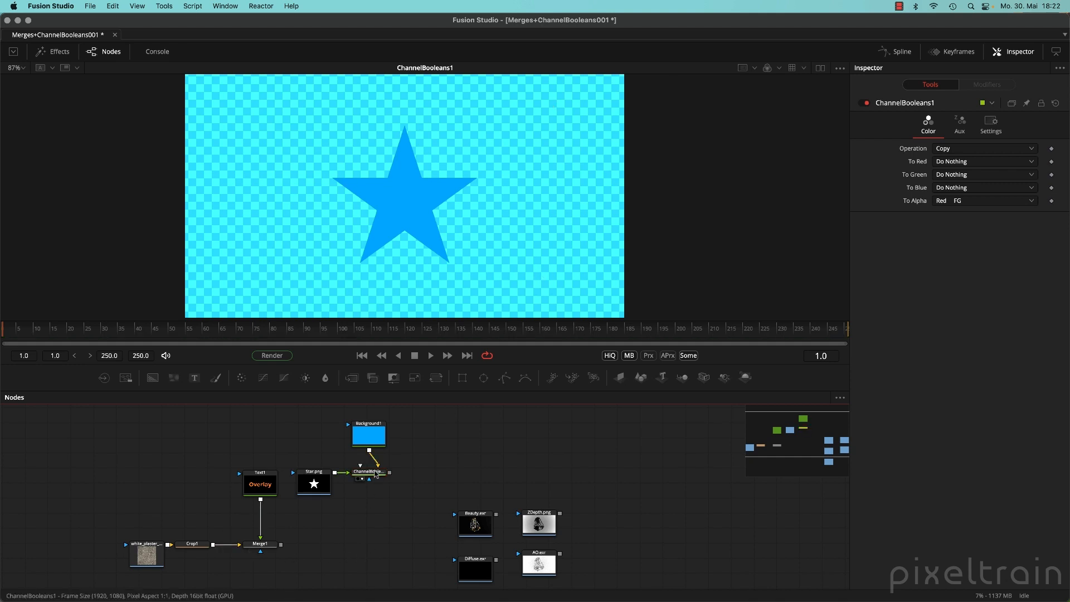
- Add an Alpha Multiply node after ChannelBooleans1, place it below, and show it in the viewer
key("shift+space")
type("chann")
key("BackSpace")
key("BackSpace")
key("BackSpace")
key("BackSpace")
key("BackSpace")
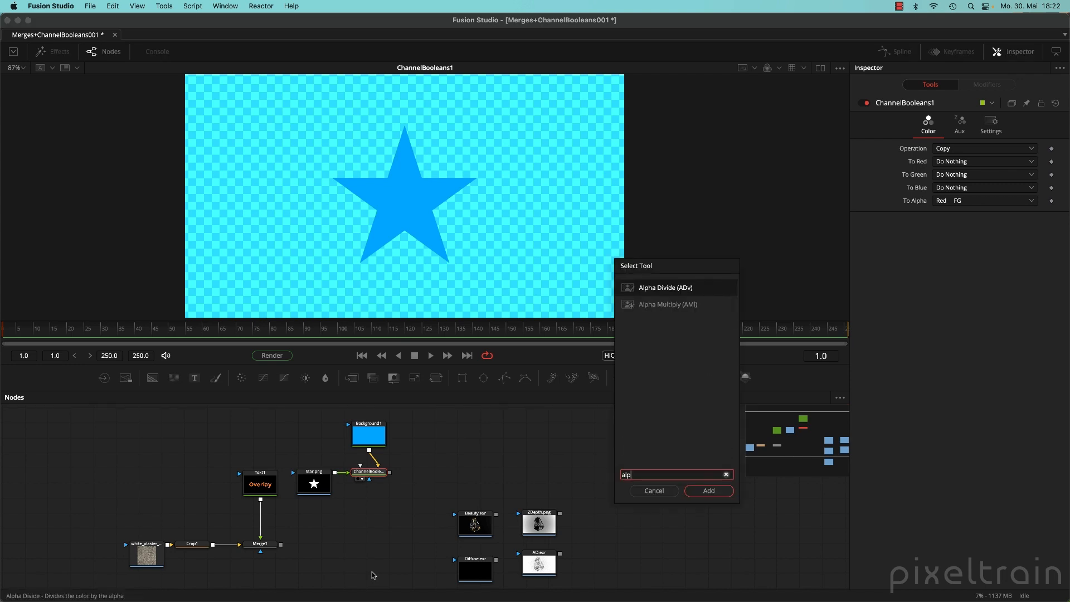
type("alp")
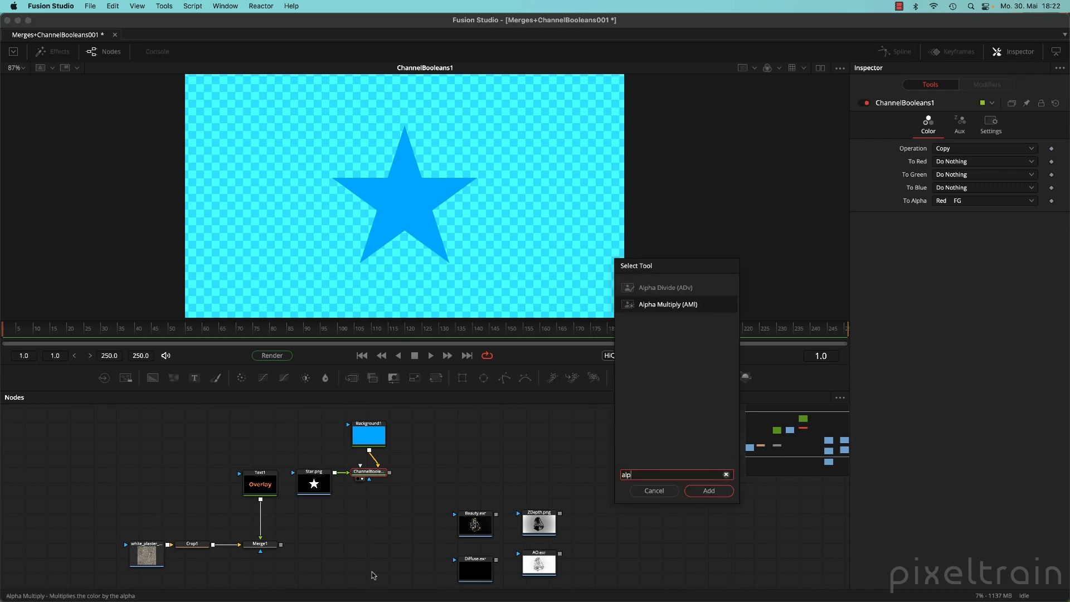
key("Return")
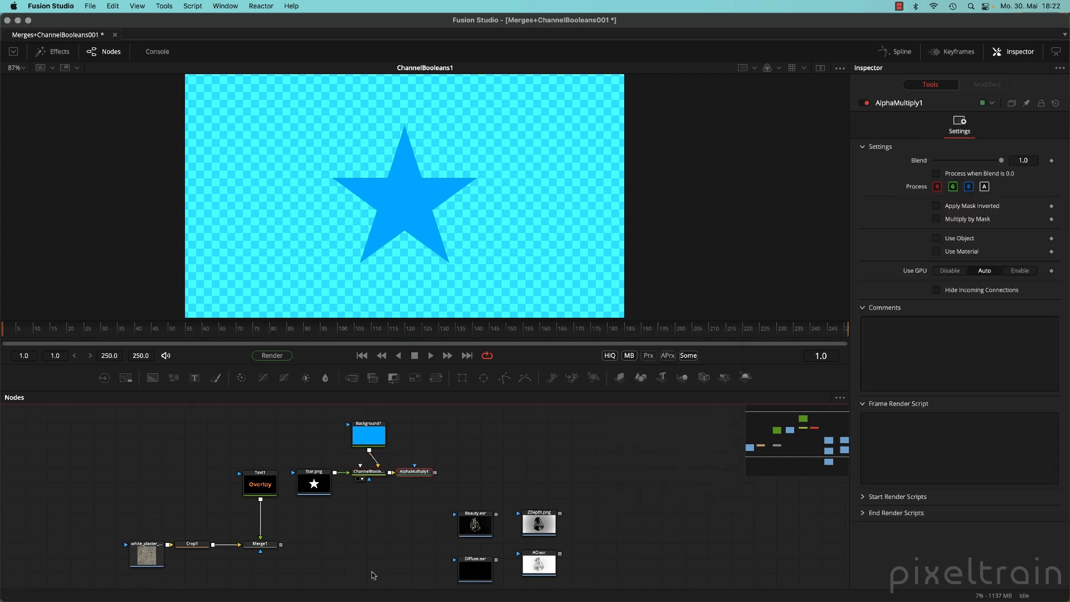
left_click_drag(435, 483, 480, 247)
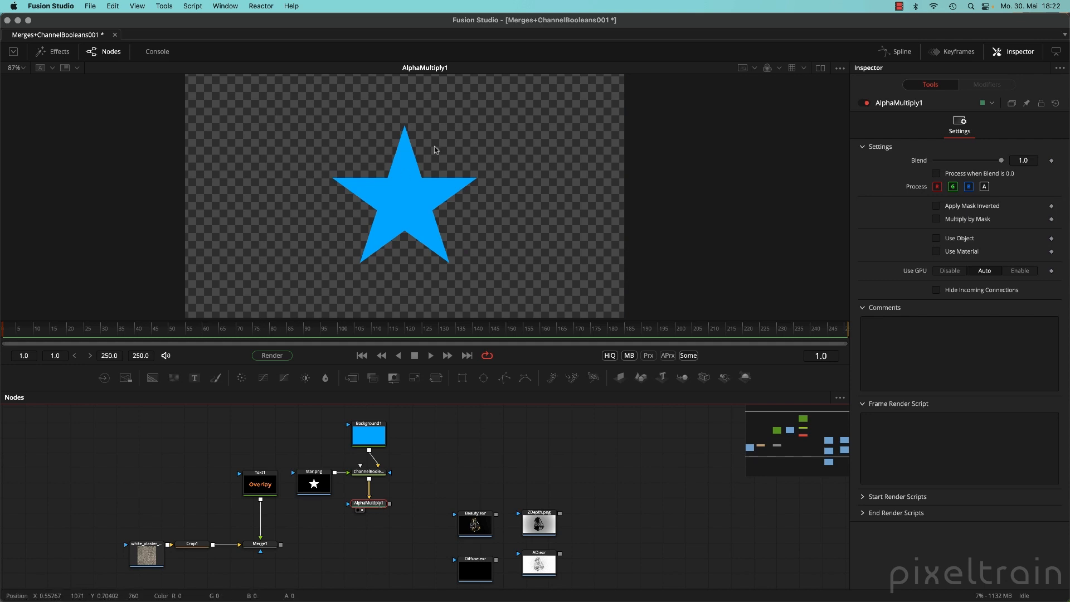
- Connect AlphaMultiply1 to Merge1's foreground in place of Text1, align Merge1 beneath the star nodes, and show Merge1 in the viewer
scroll(421, 494, "up", 1)
left_click_drag(421, 495, 318, 430)
left_click_drag(391, 517, 396, 490)
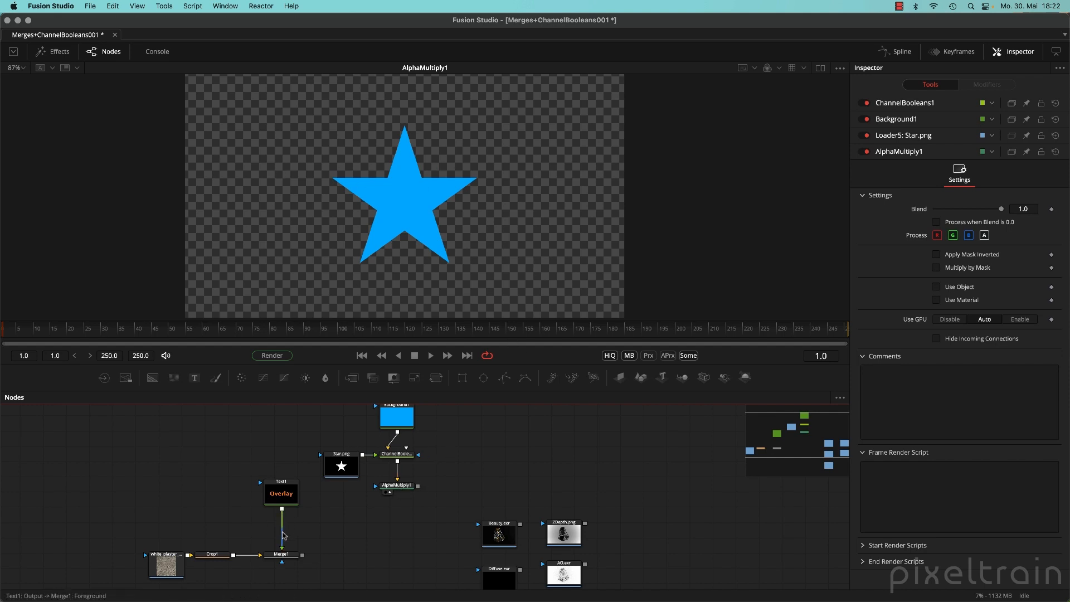
left_click_drag(283, 546, 419, 489)
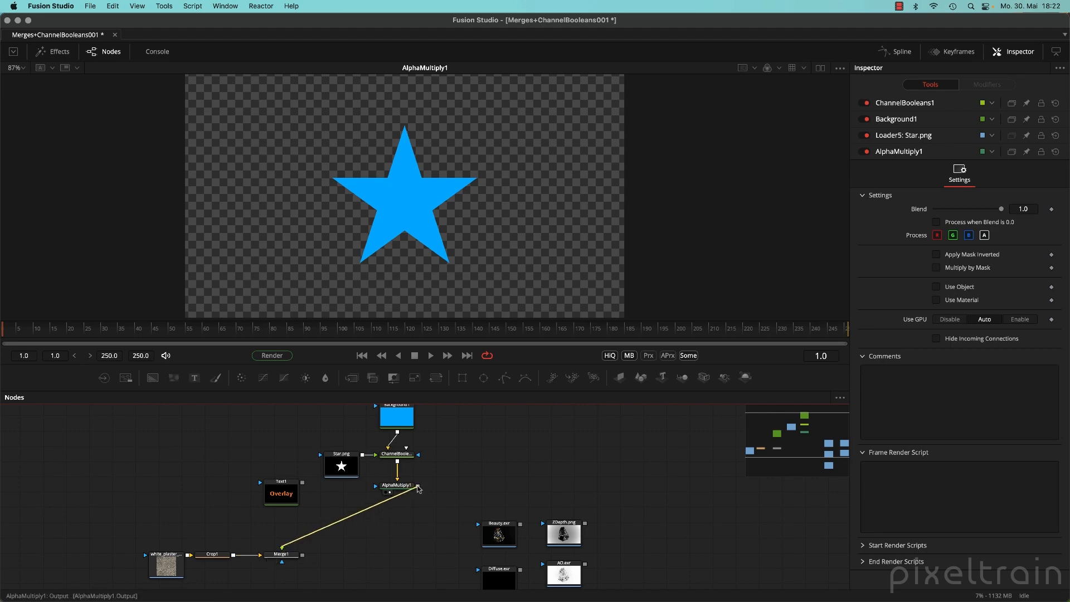
left_click_drag(288, 555, 405, 559)
key("1")
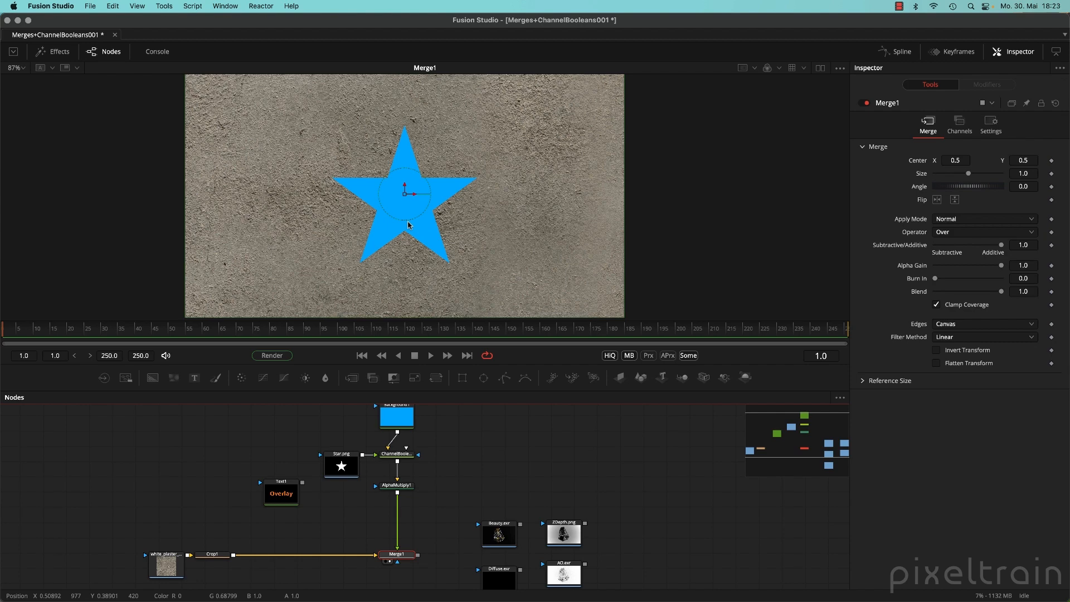
- Bypass the AlphaMultiply1 node, then bring up Merge1's settings and set its Blend to 1.0
left_click(401, 488)
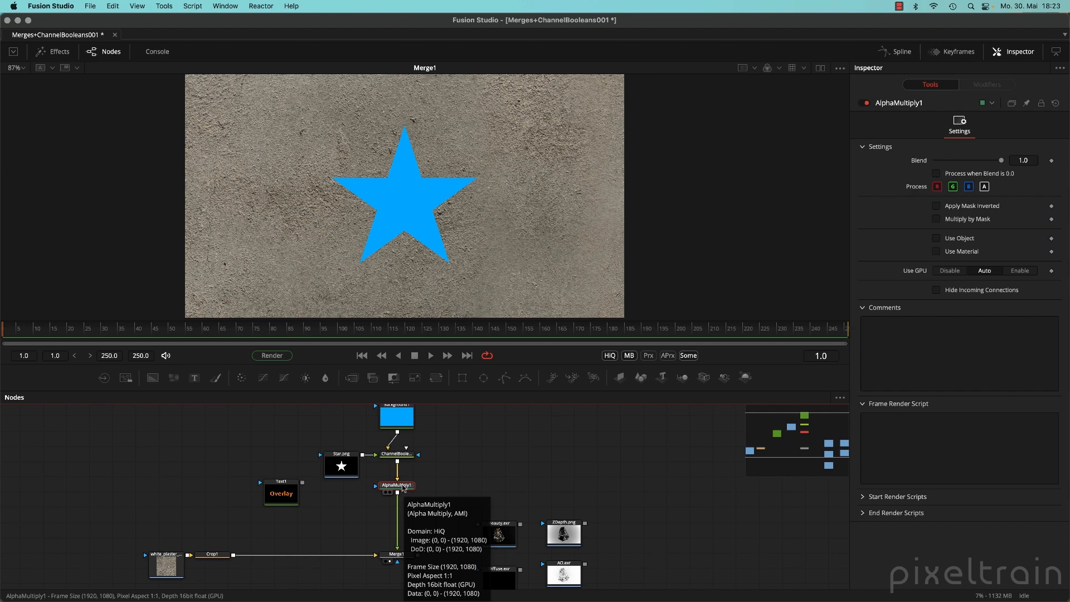
key("ctrl+p")
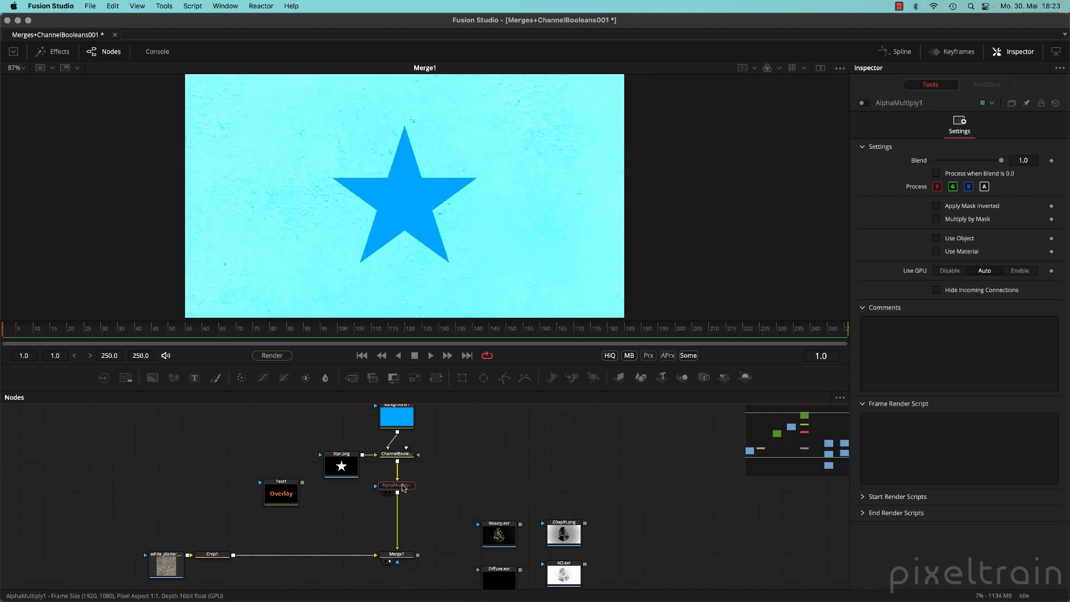
left_click(403, 555)
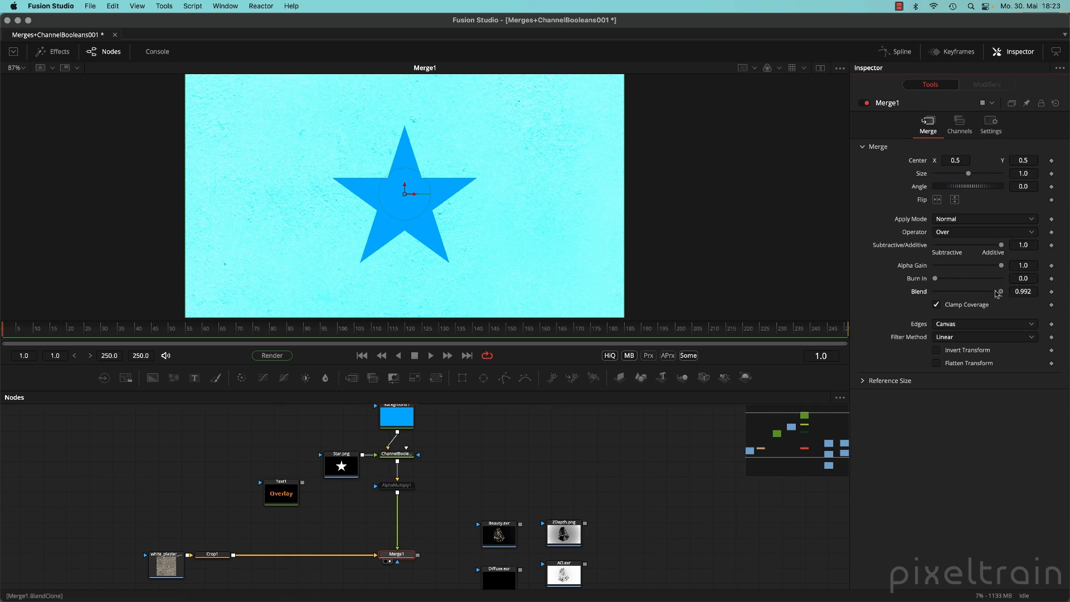
mouse_move(1002, 292)
left_mouse_down()
mouse_move(938, 293)
mouse_move(1019, 293)
left_mouse_up()
left_click(404, 557)
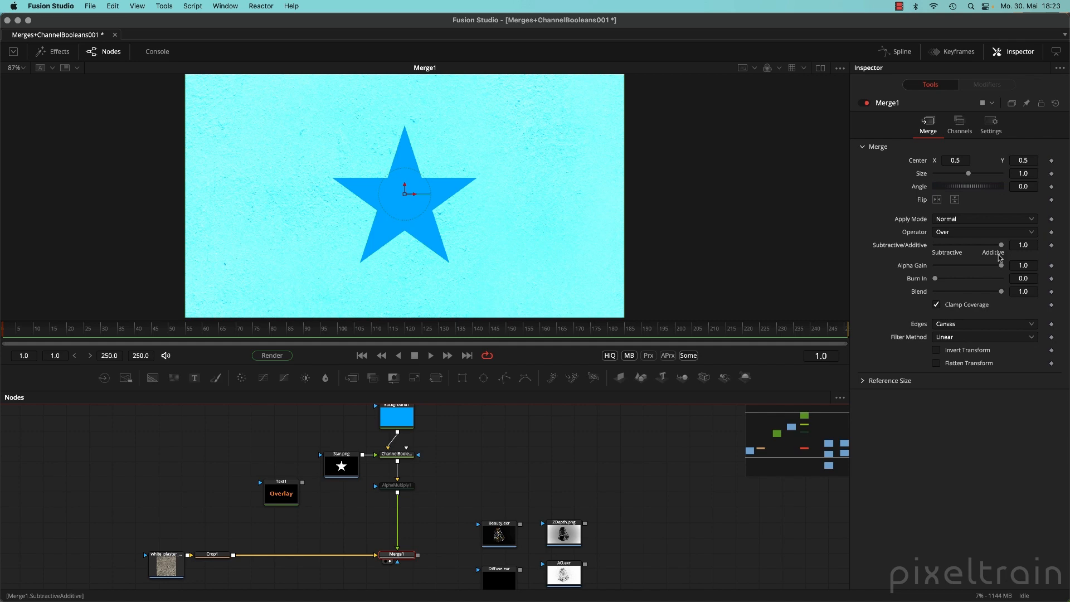
- Compare Merge1's result with Subtractive/Additive at 0.0 and at 1.0, ending on 1.0
left_click_drag(1002, 246, 935, 251)
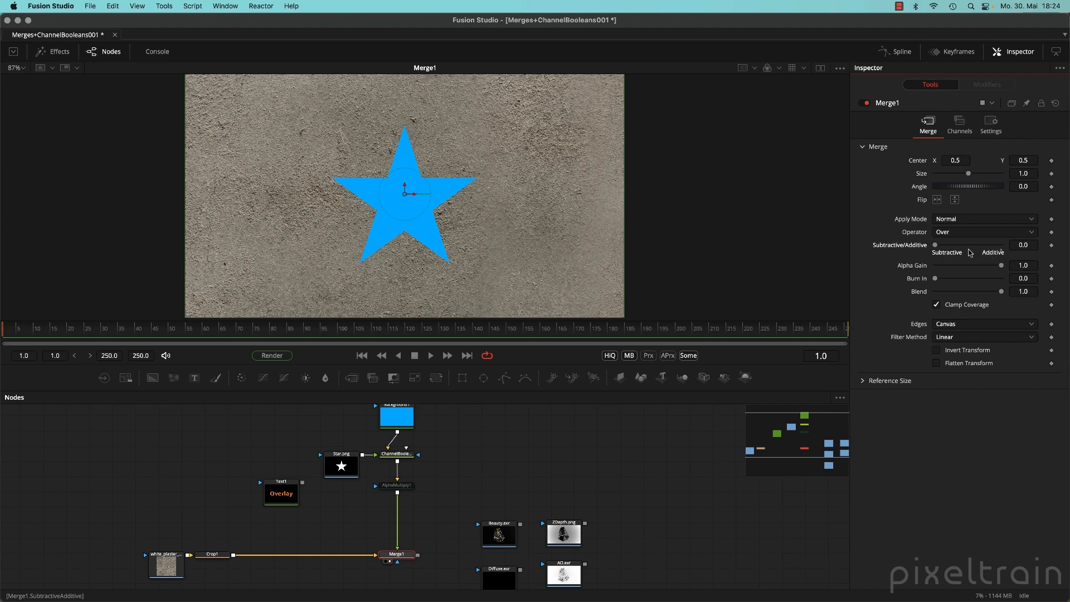
left_click_drag(954, 246, 1003, 249)
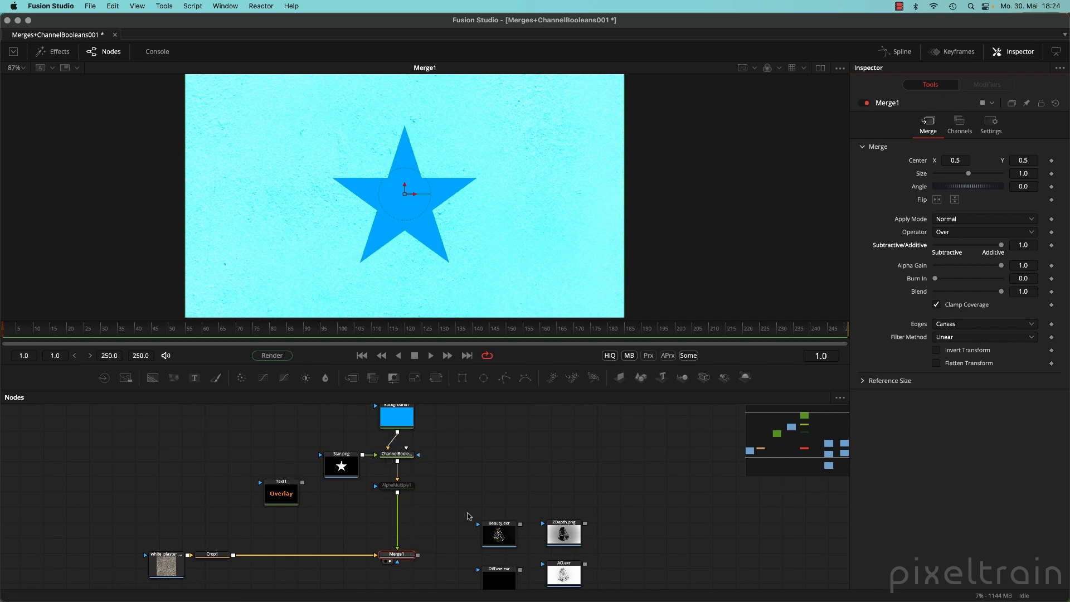
left_click_drag(1002, 246, 930, 249)
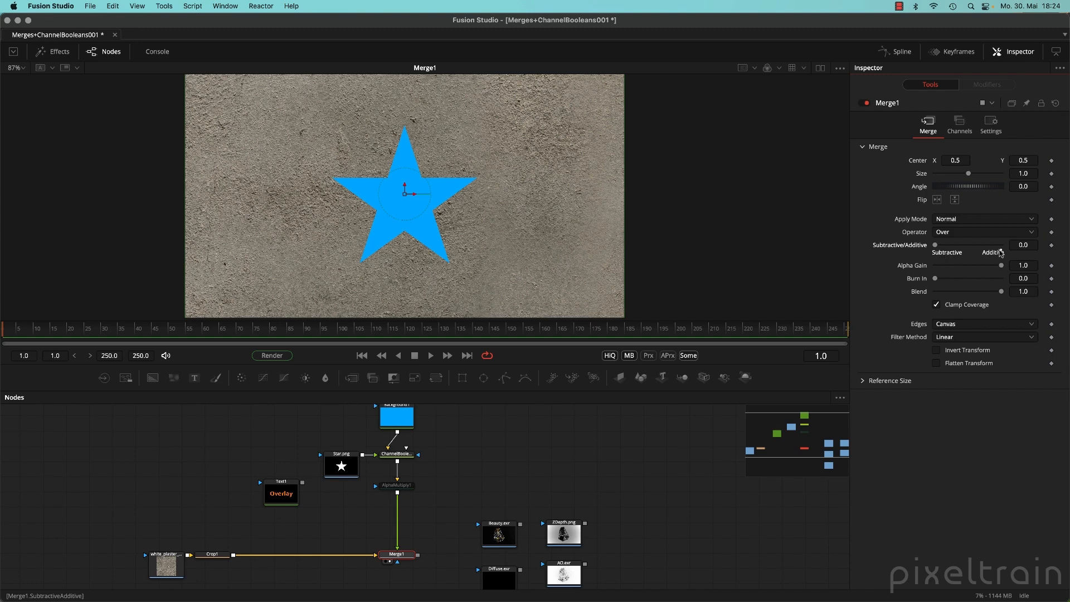
left_click(1003, 253)
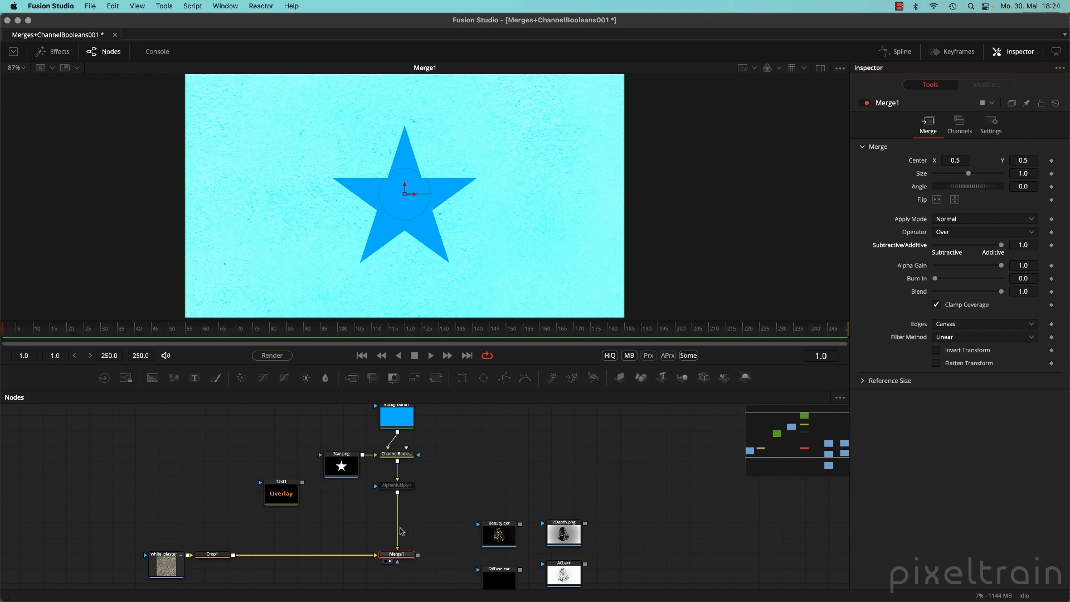
- Replace AlphaMultiply1 with Text1 as Merge1's foreground, save the composition, and arrange Text1 above Merge1 with the star nodes set aside
left_click_drag(397, 527, 381, 527)
left_click_drag(303, 482, 80, 441)
scroll(457, 519, "up", 2)
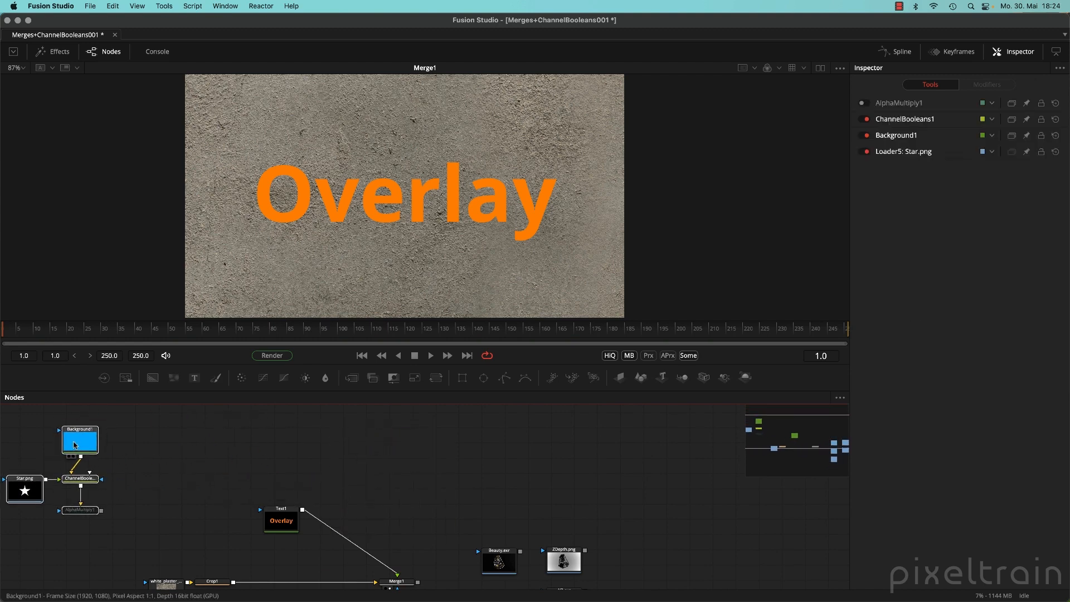
key("super+s")
left_click_drag(282, 521, 398, 502)
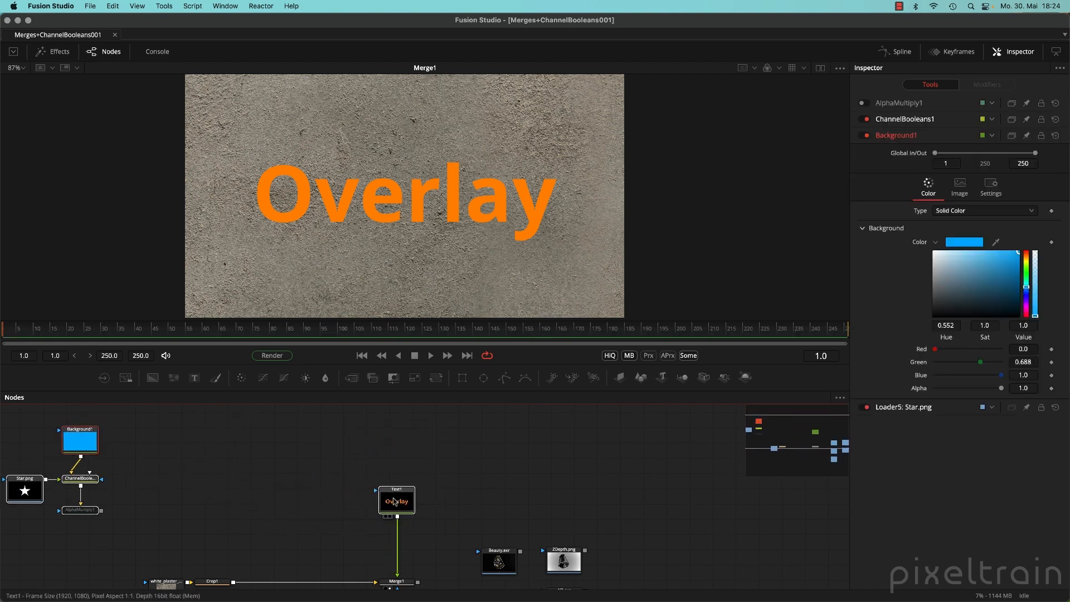
scroll(501, 521, "down", 3)
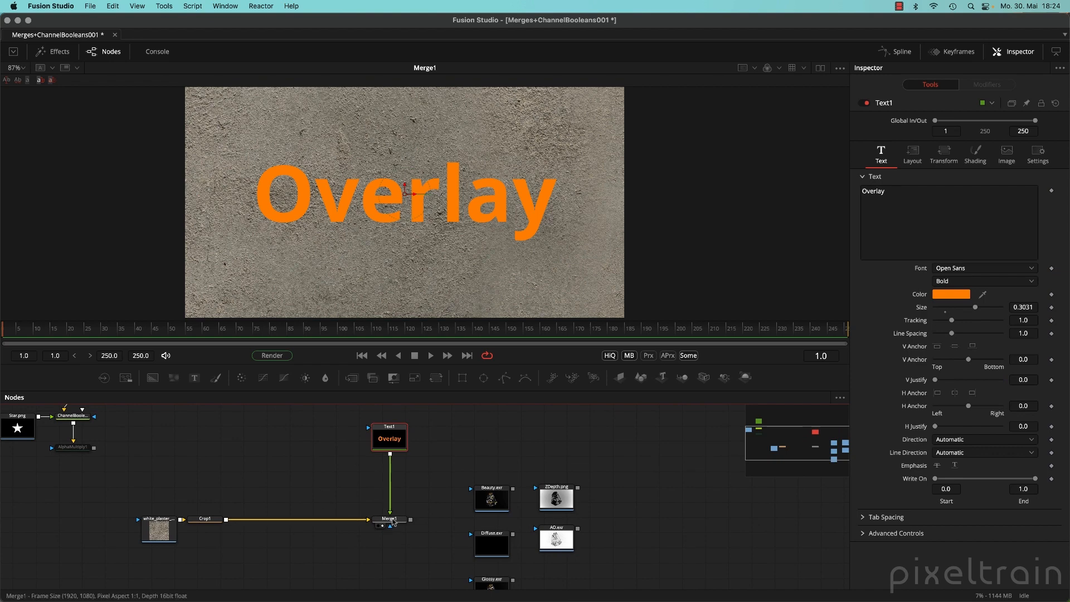
- Set Merge1's Apply Mode to Screen
left_click(393, 523)
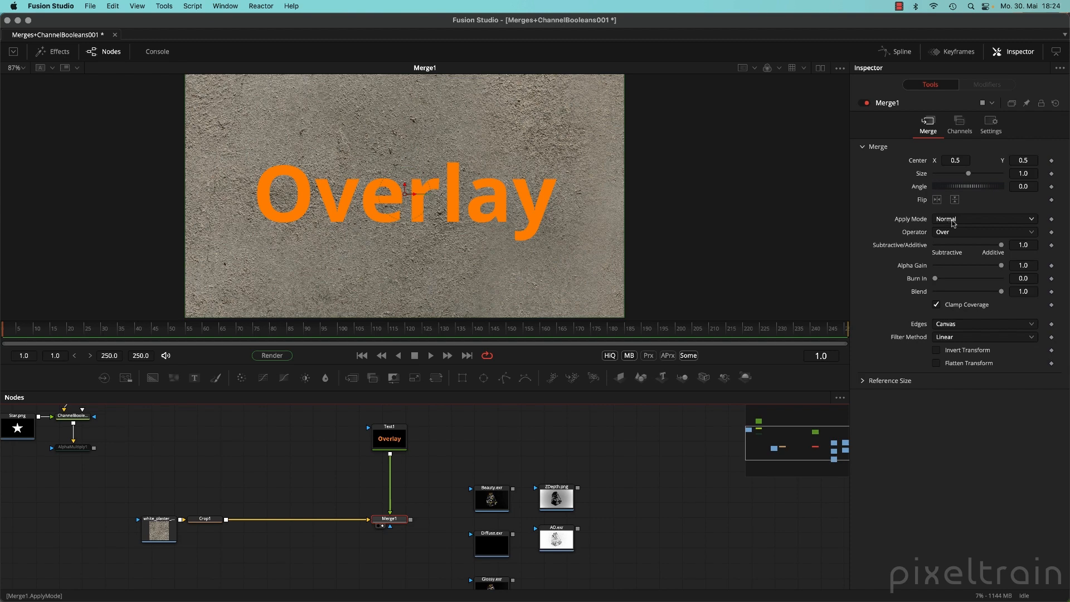
left_click(964, 222)
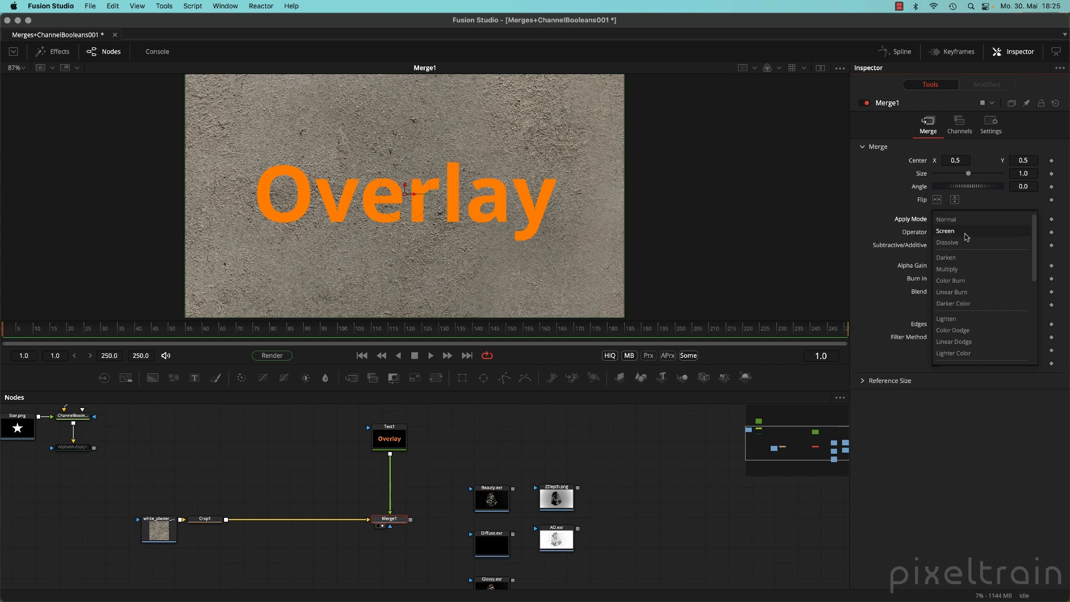
left_click(967, 233)
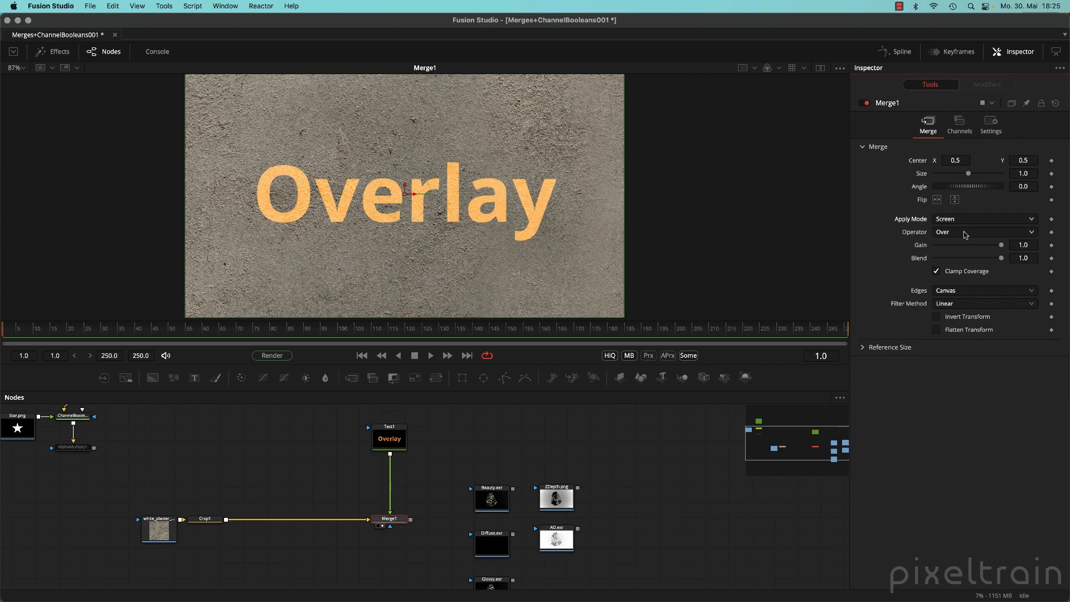
- Move the Beauty, Diffuse, Glossy, ZDepth and AO loaders together farther away from Merge1 in the node graph
left_click_drag(626, 560, 612, 519)
left_click_drag(436, 430, 565, 579)
left_click_drag(546, 453, 645, 443)
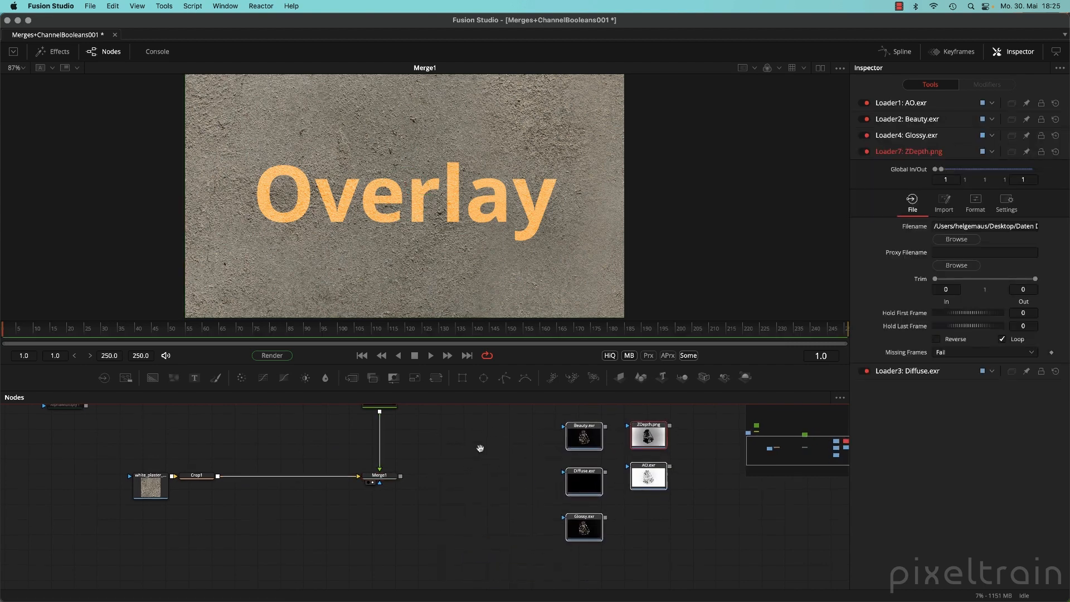
scroll(382, 486, "up", 3)
- Set Merge1's Apply Mode to Normal and compare Alpha Gain at 0.0 with 1.0
left_click(387, 555)
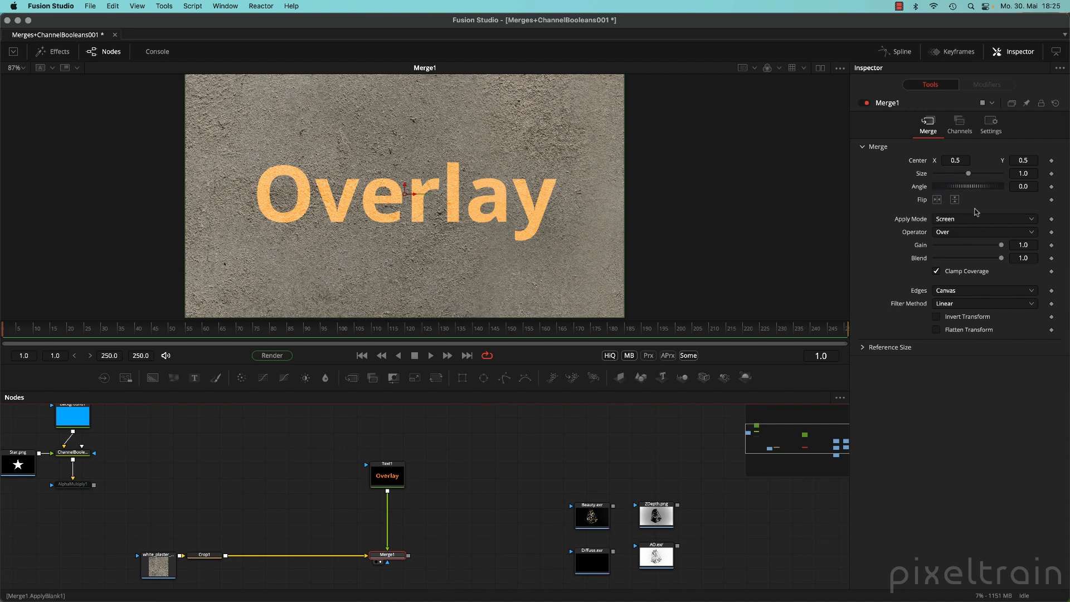
left_click(972, 220)
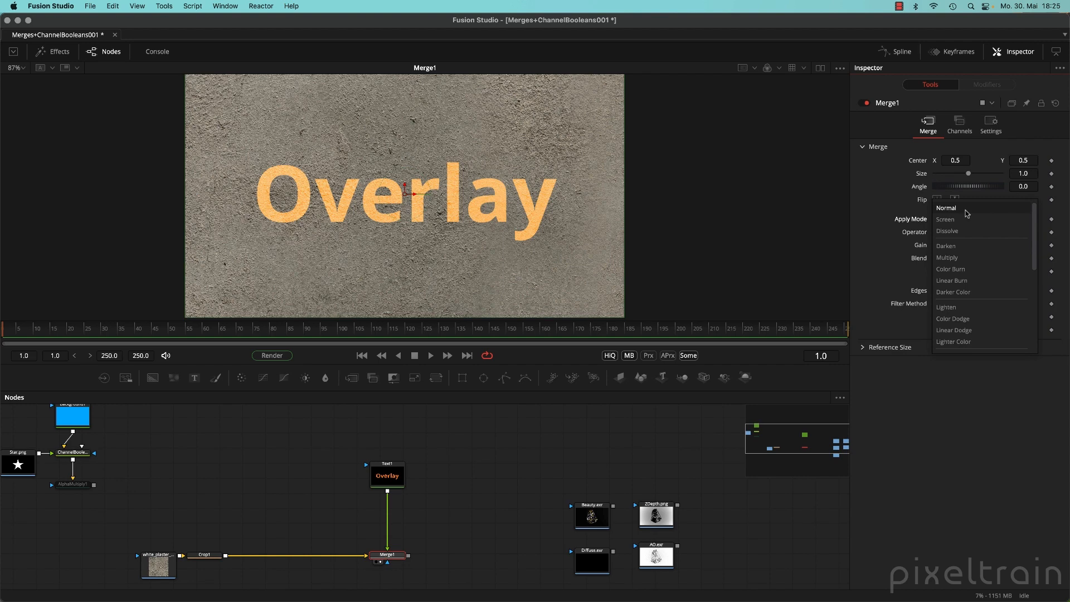
left_click(966, 212)
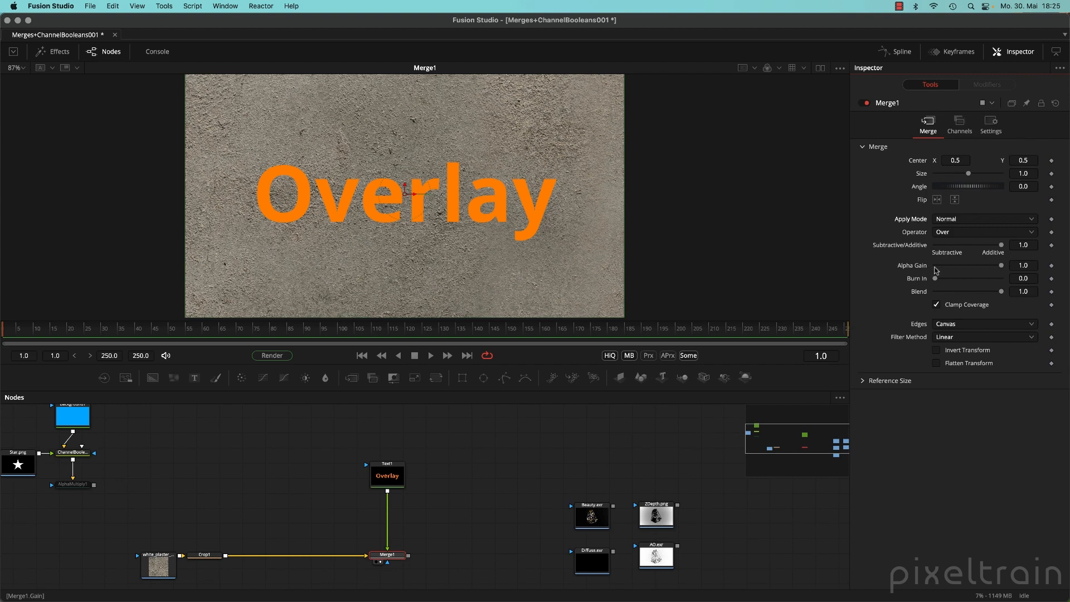
mouse_move(937, 270)
left_mouse_down()
mouse_move(980, 269)
mouse_move(926, 267)
left_mouse_up()
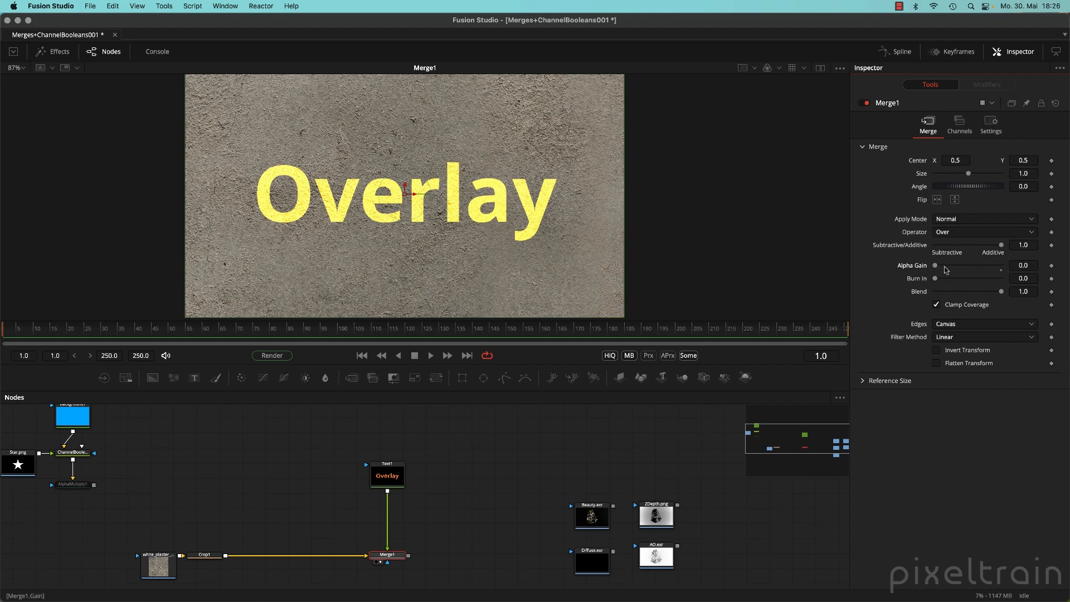
left_click_drag(936, 266, 1005, 266)
- Try Multiply and Screen as Merge1's Apply Mode and compare the text's surface texture up close
left_click(954, 218)
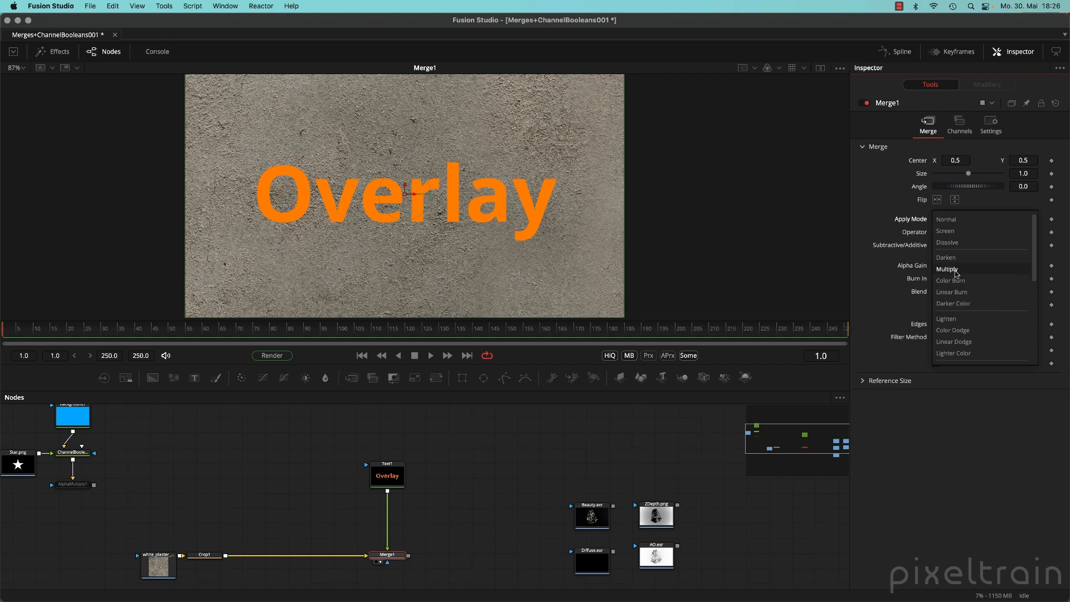
left_click(960, 270)
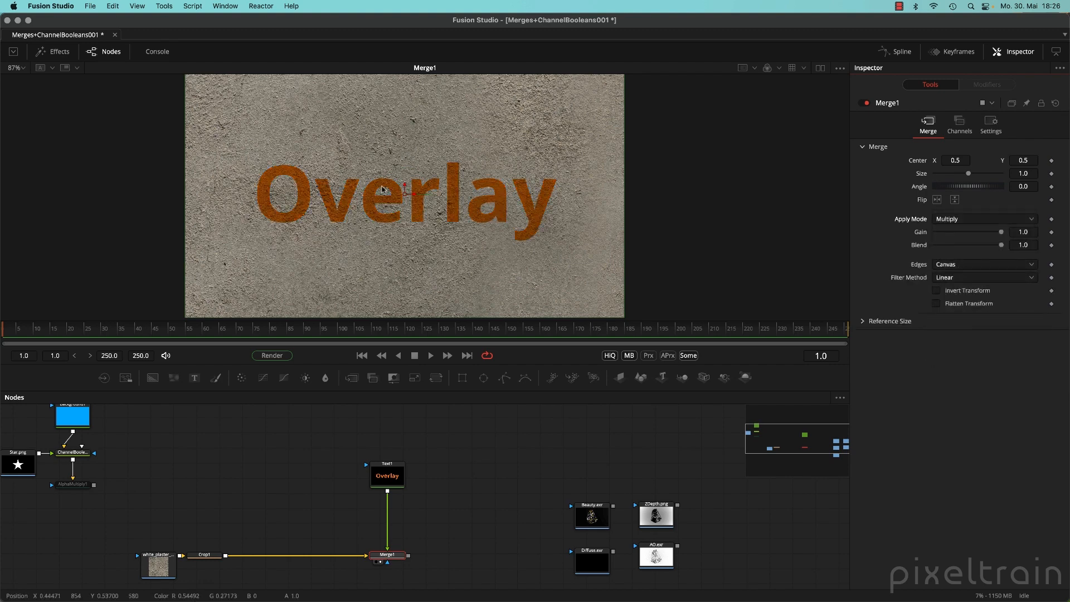
key("ctrl+equal")
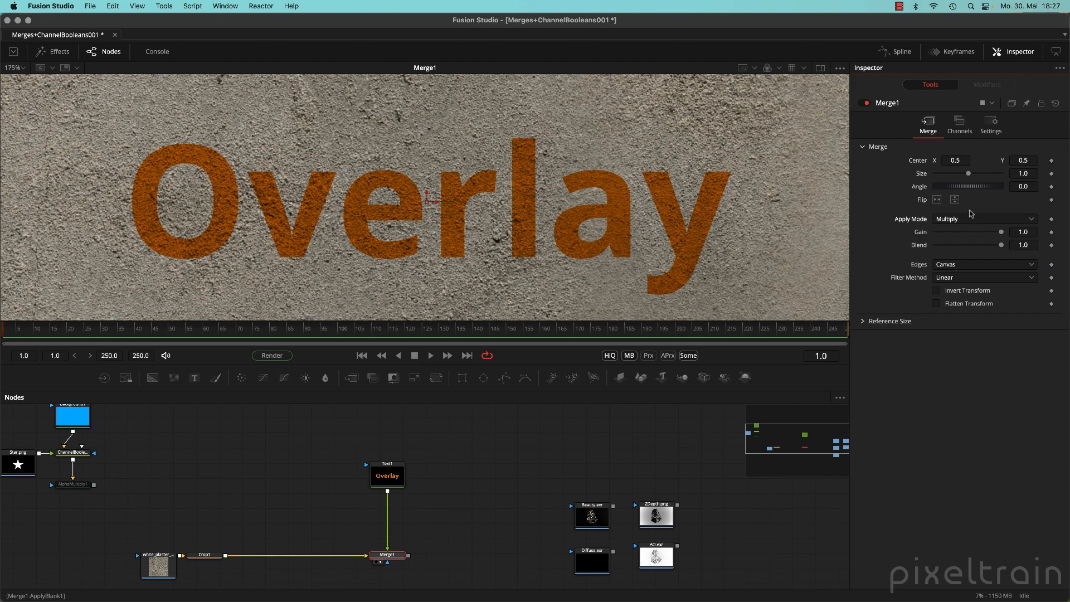
left_click(961, 223)
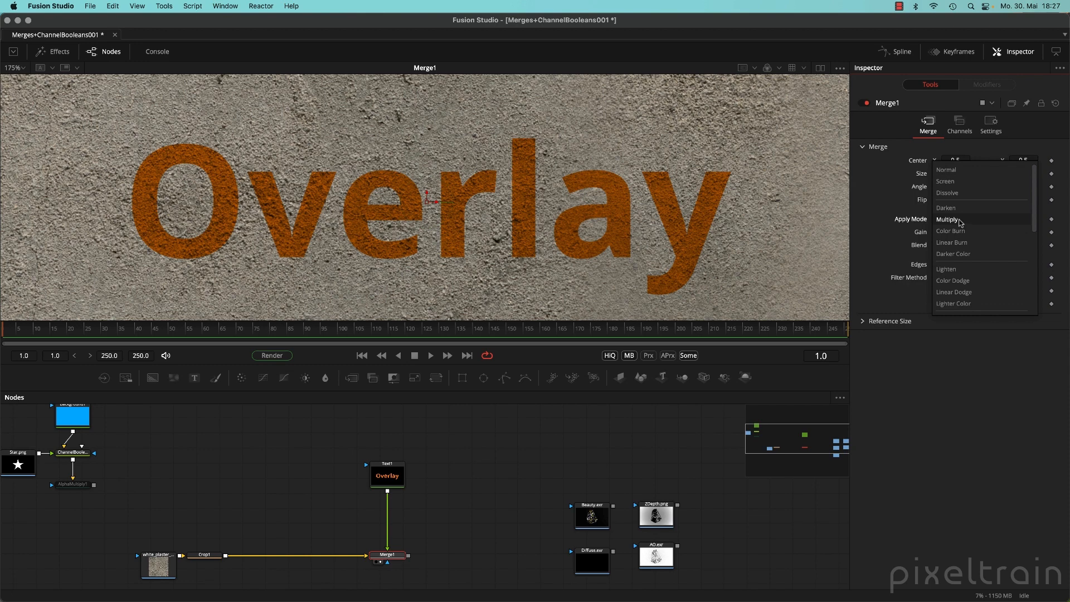
left_click(946, 181)
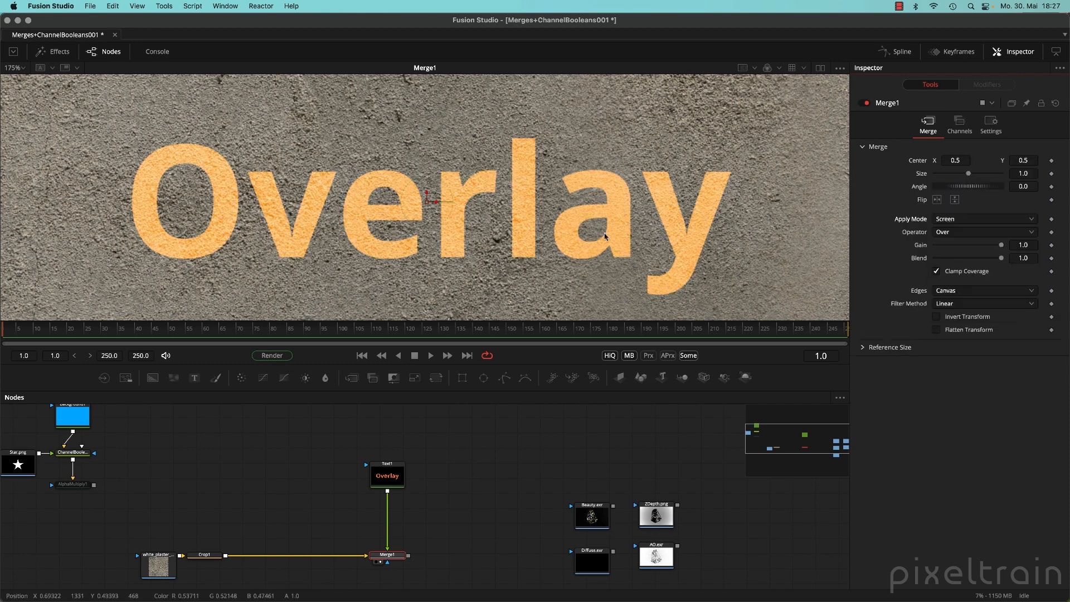
- Try Overlay as Merge1's Apply Mode, keeping Blend at 1.0
left_click(984, 223)
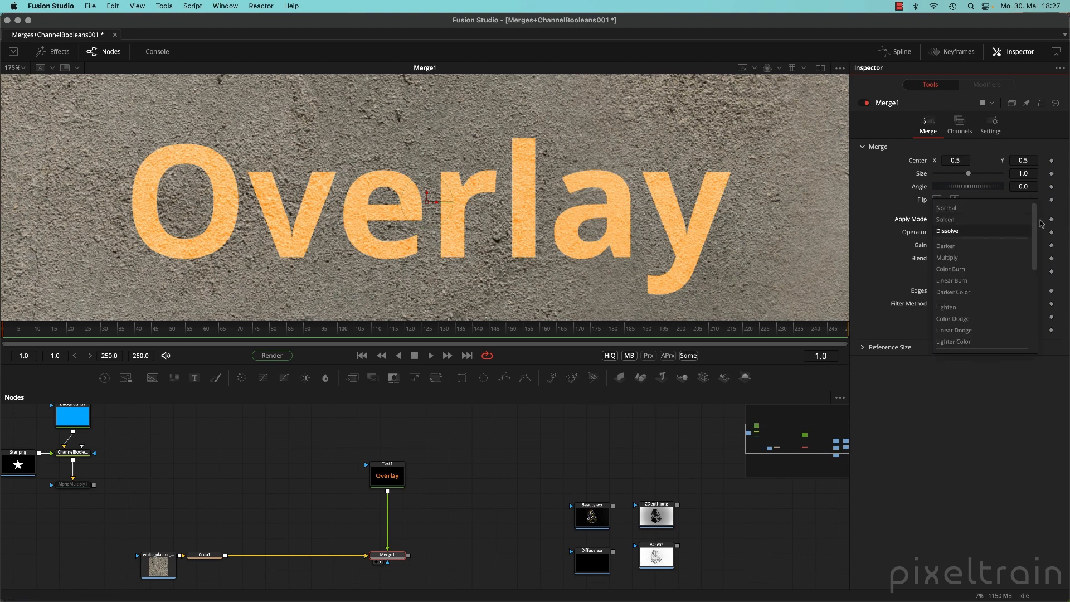
scroll(1038, 227, "down", 3)
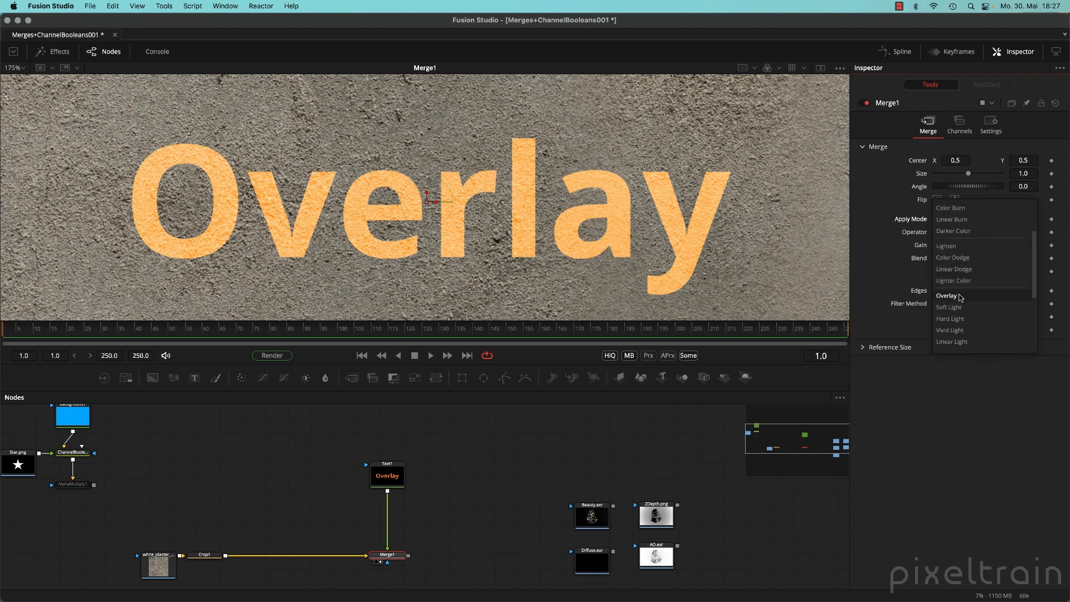
left_click(960, 298)
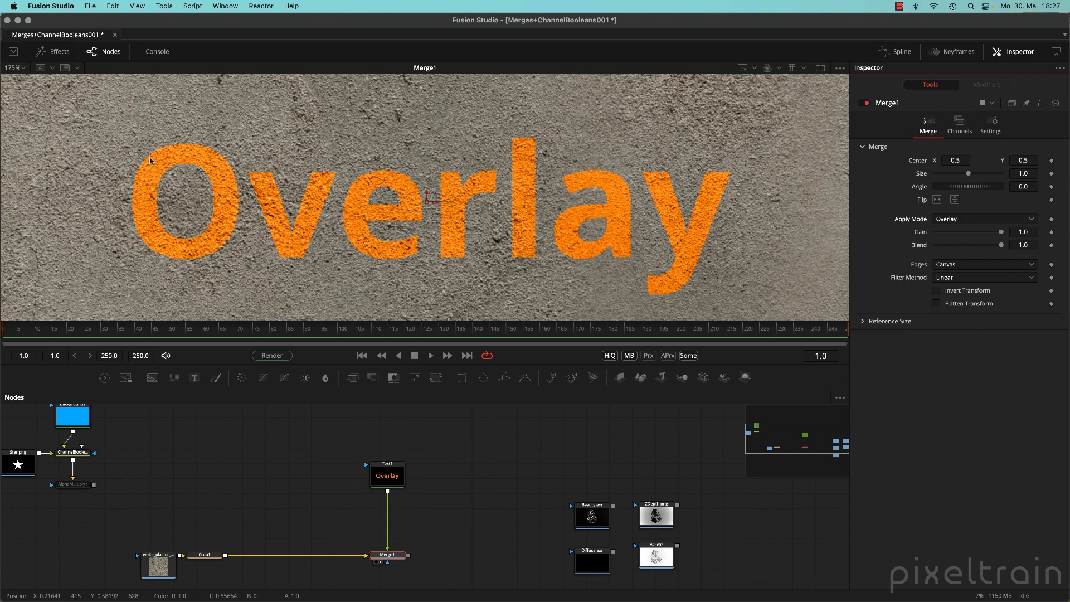
mouse_move(1001, 246)
left_mouse_down()
mouse_move(963, 247)
mouse_move(1001, 249)
left_mouse_up()
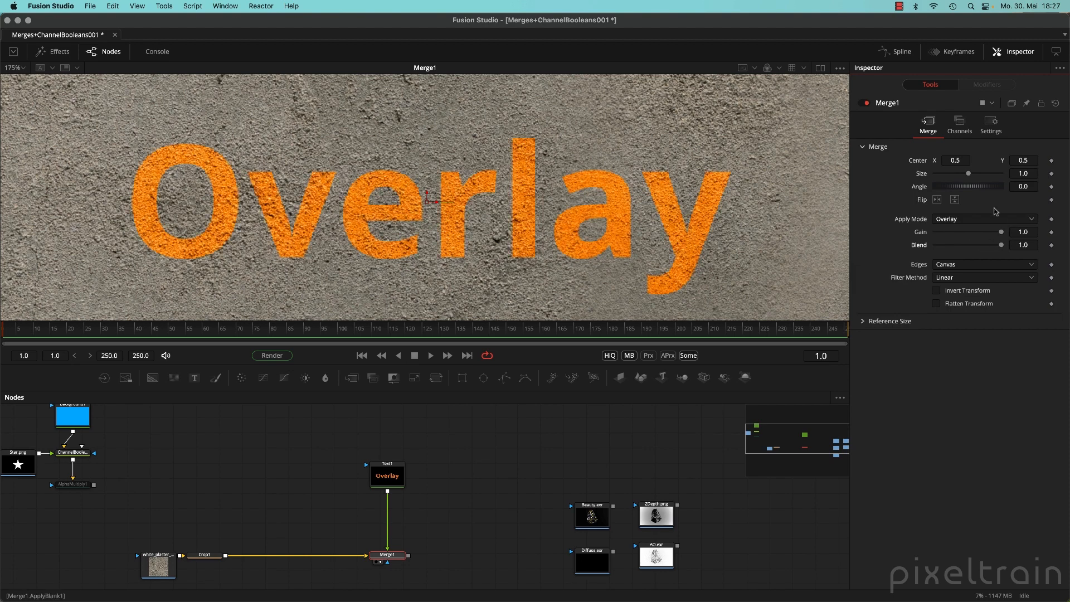
- Look through the remaining Apply Mode options for Merge1 and set the mode back to Normal
left_click(948, 220)
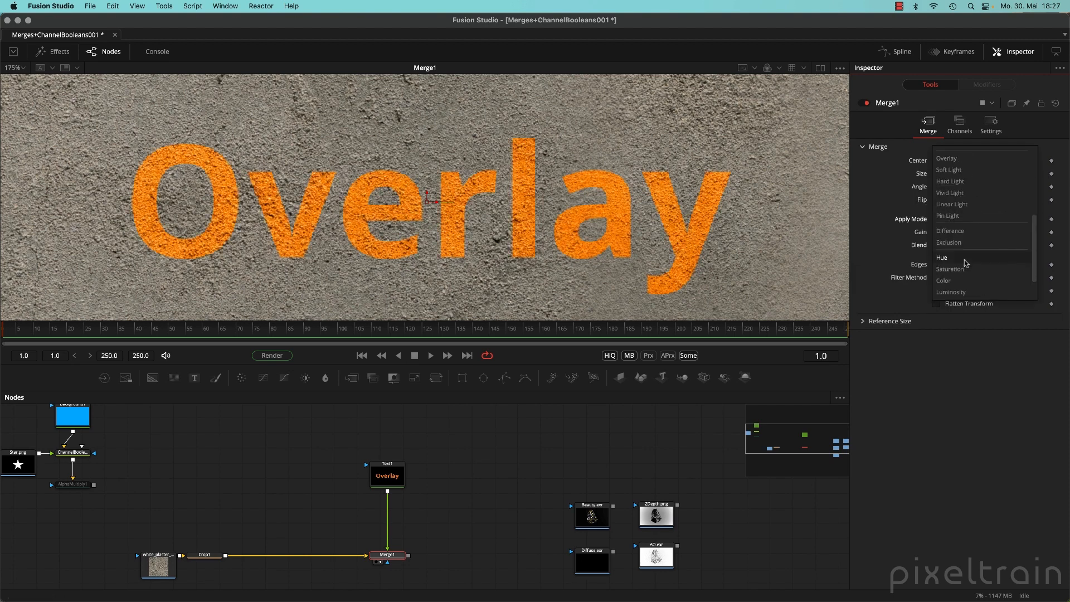
scroll(967, 263, "down", 2)
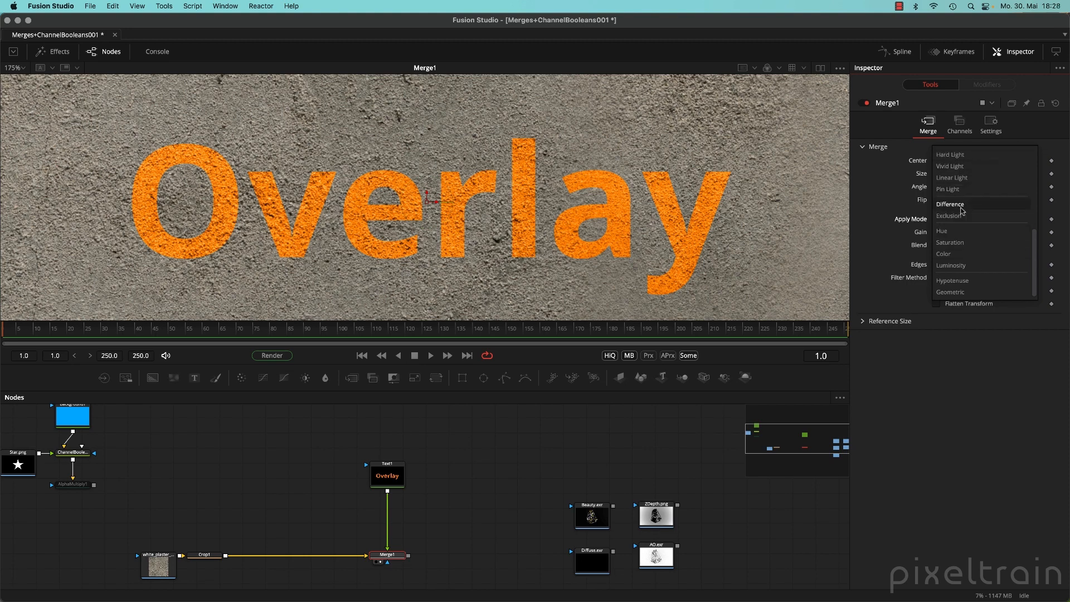
scroll(962, 211, "up", 5)
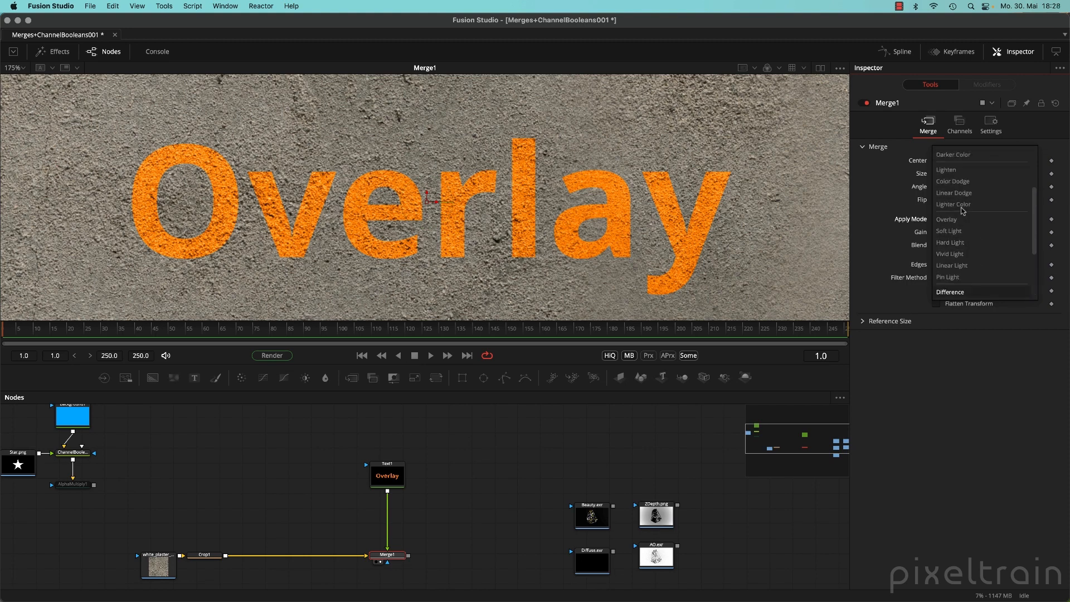
scroll(964, 208, "up", 3)
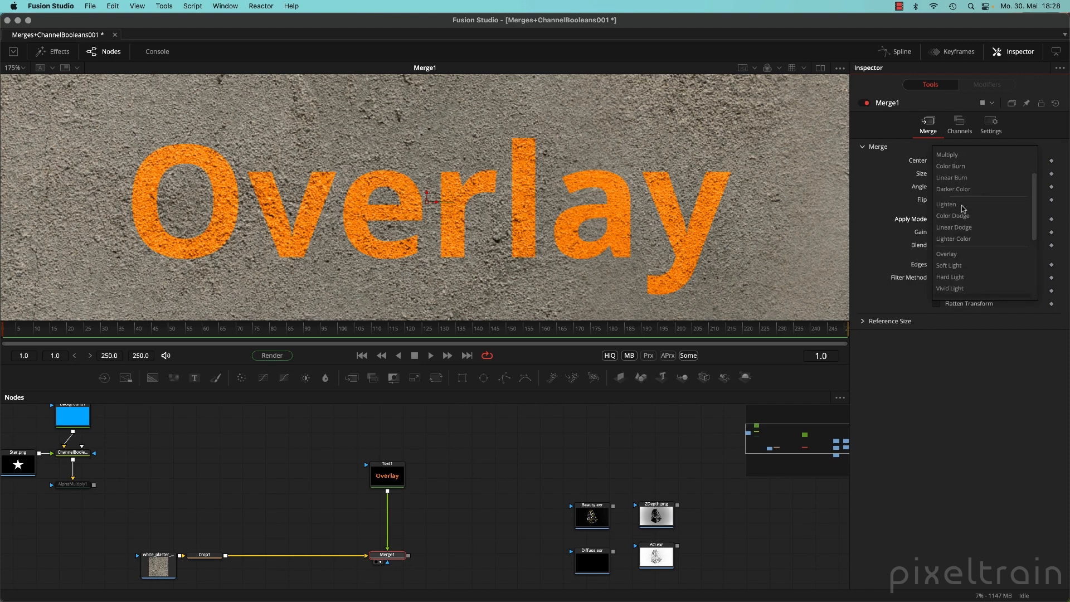
left_click(956, 156)
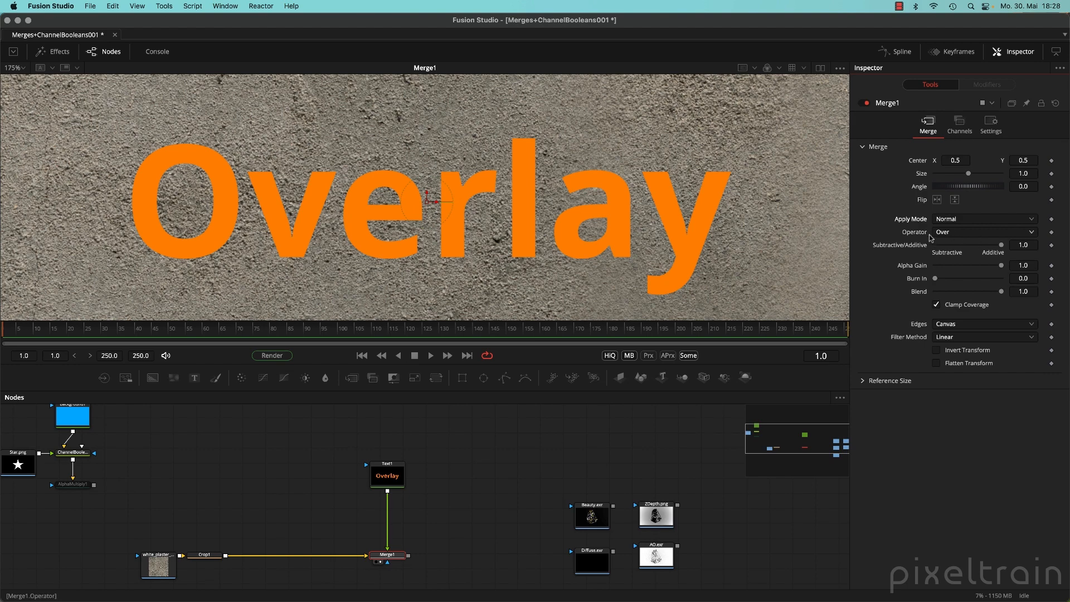
- Move Text1, Crop1, the plaster loader and Merge1 together beneath the star nodes to free up space
scroll(474, 522, "down", 2)
left_click_drag(478, 474, 262, 580)
left_click_drag(421, 542, 225, 569)
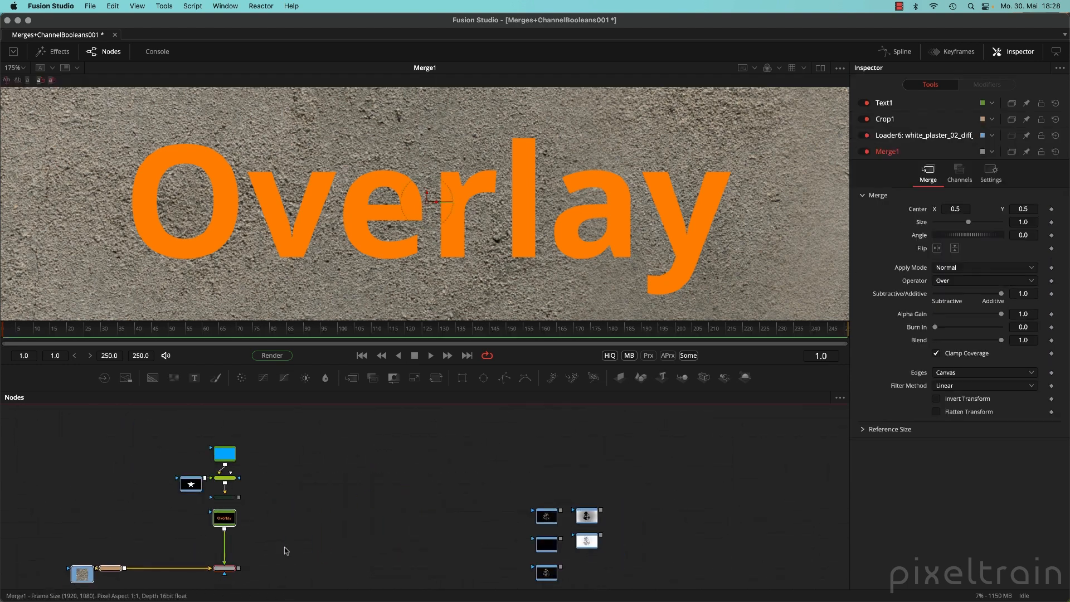
- Add a new Background node in the free area of the node graph and show it in the viewer
left_click_drag(153, 378, 530, 234)
key("super+f")
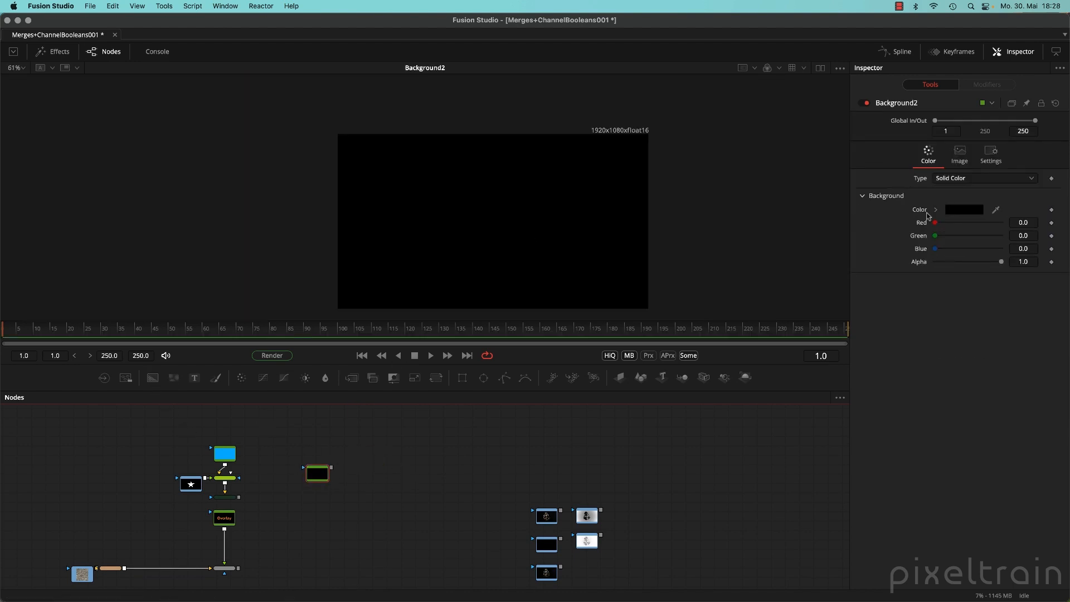
- Colour Background2 blue with Hue 0.616, Sat 1.0 and Value 1.0, and shift the node slightly up in the graph
left_click(936, 210)
left_click_drag(1027, 257, 1066, 186)
left_click_drag(318, 473, 337, 457)
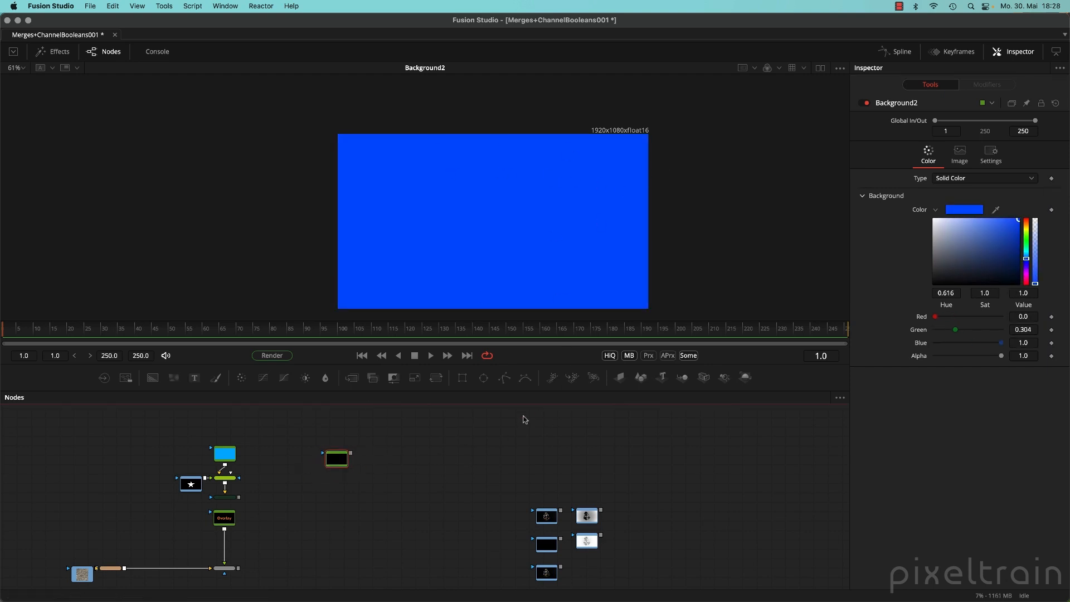
- Mask Background2 with a Rectangle and stretch it into a flat bar about 0.96 wide and 0.24 high
left_click(465, 382)
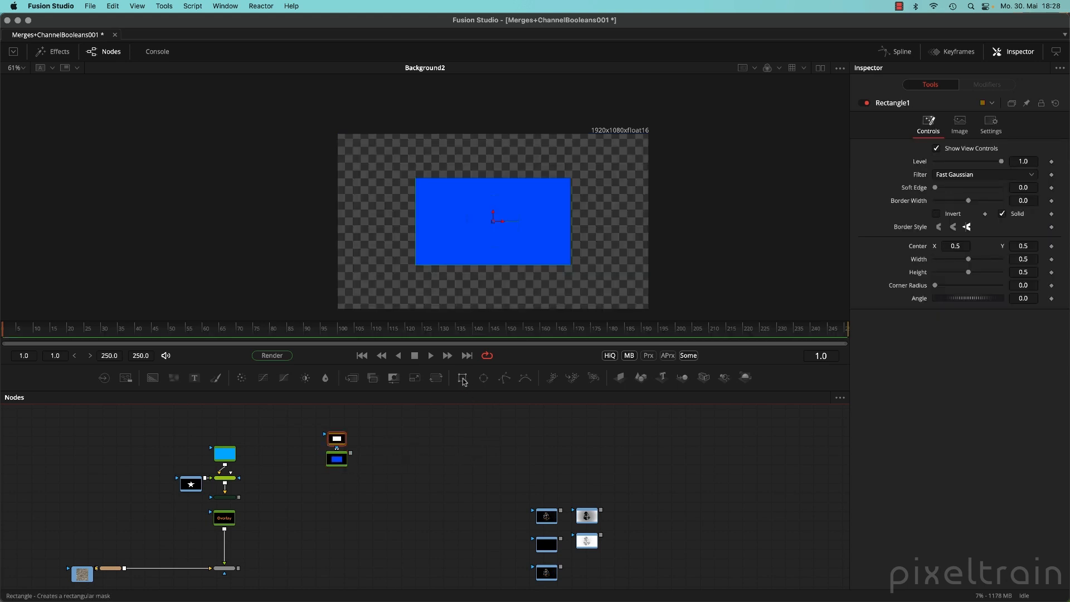
left_click_drag(569, 227, 642, 225)
left_click_drag(503, 178, 506, 204)
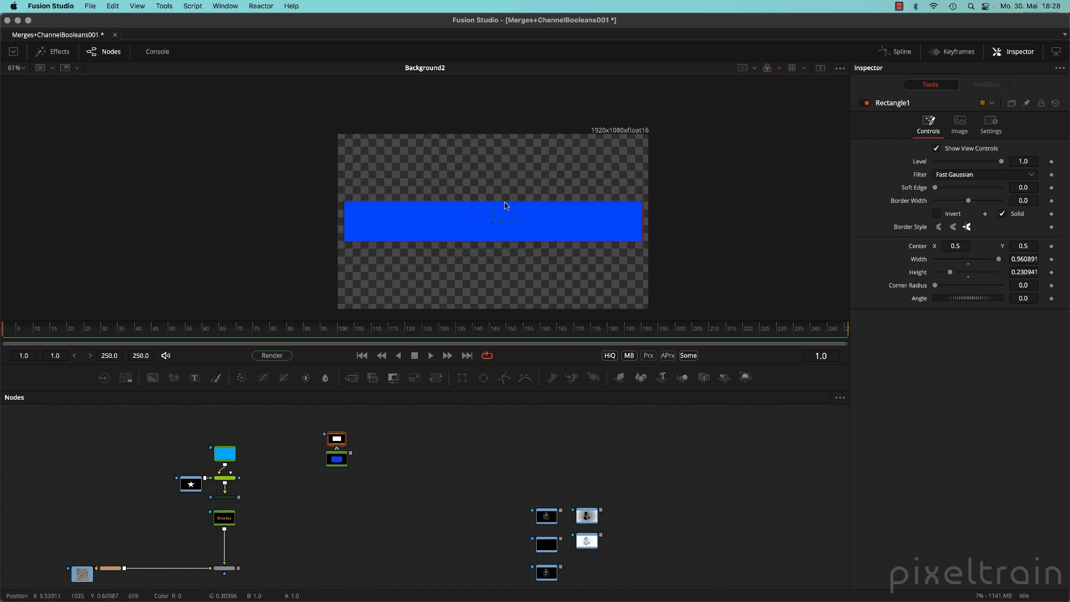
- Add an orange Background node with Hue 0.096 beside Background2, show it in the viewer and give it an Ellipse mask
scroll(349, 446, "up", 4)
left_click(455, 468)
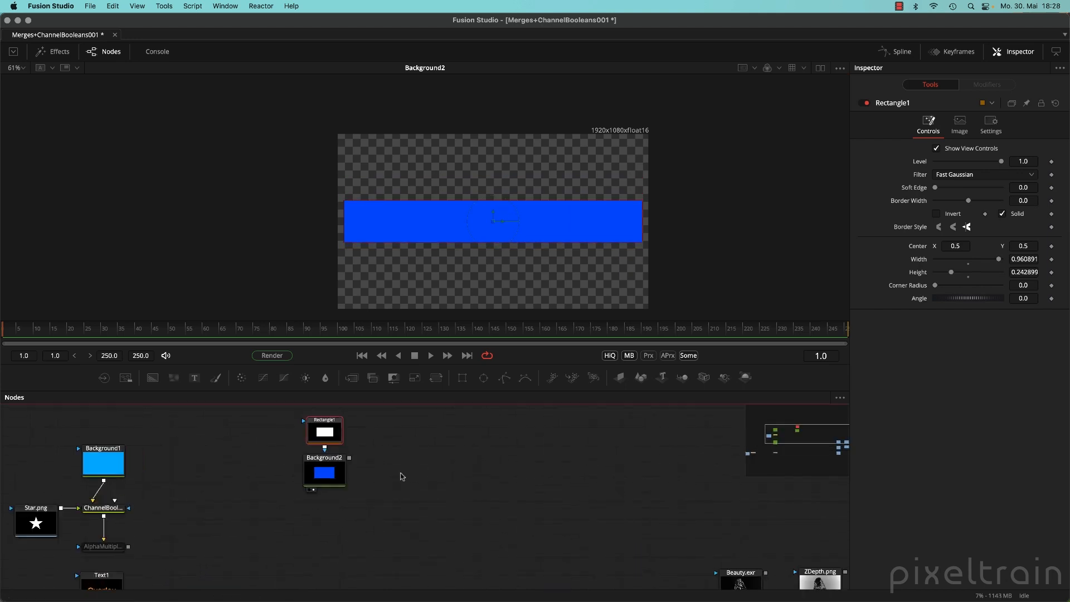
left_click_drag(152, 378, 382, 474)
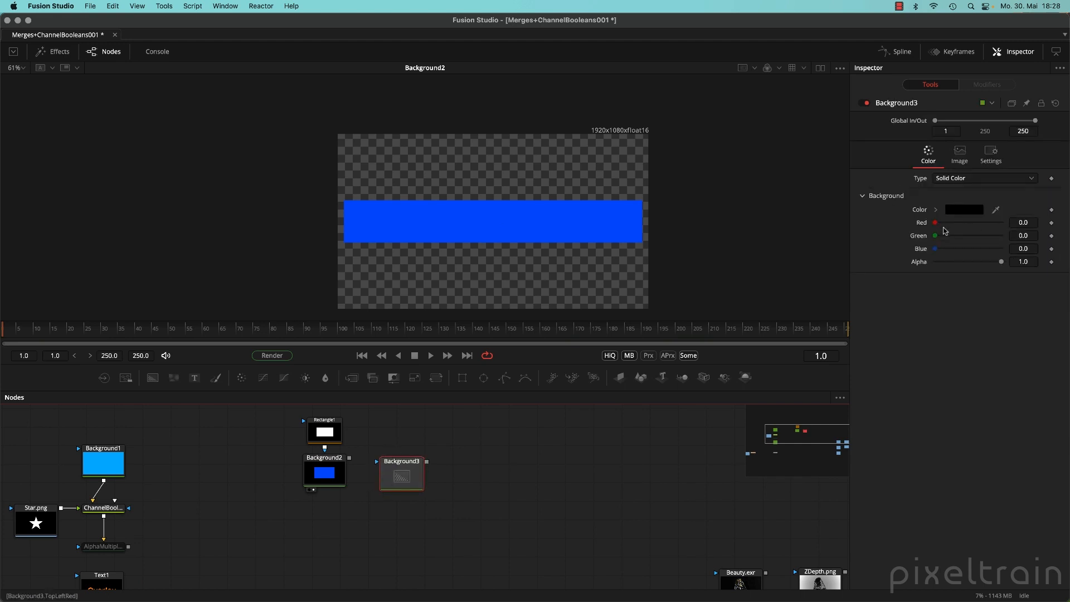
left_click(936, 209)
left_click_drag(1024, 244, 1026, 224)
left_click_drag(409, 477, 514, 194)
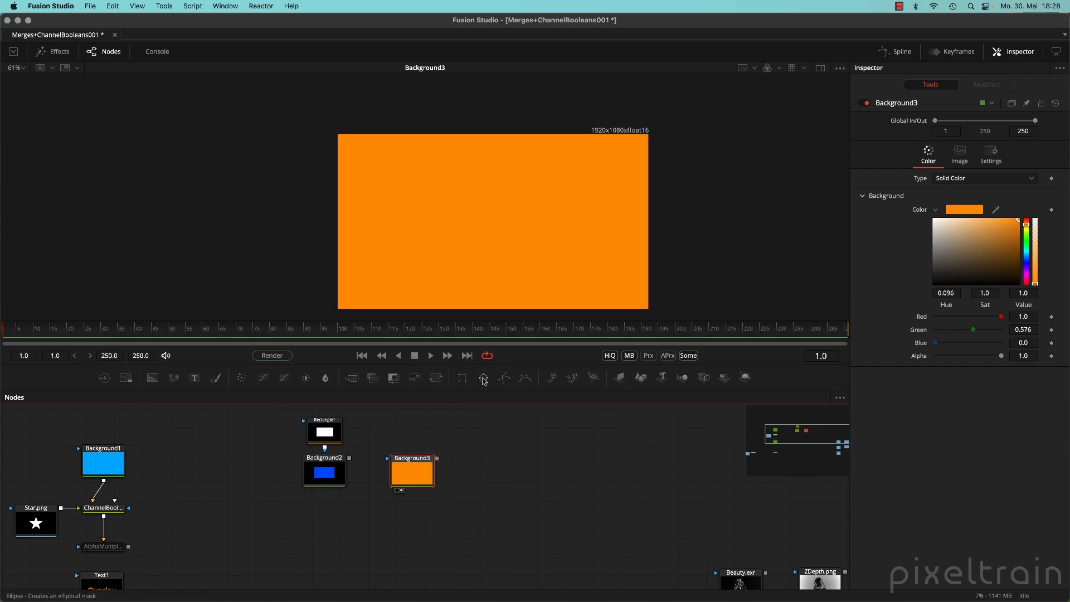
left_click(483, 378)
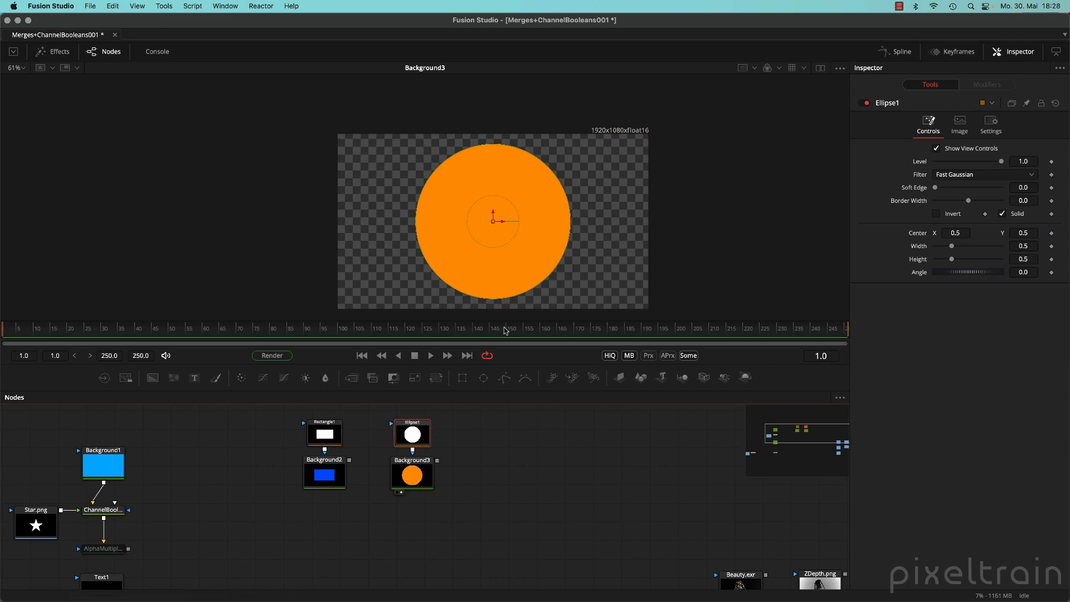
- Merge the orange Background3 over Background2, show the Merge in the viewer and place Rectangle1 and Background2 beside it
left_click_drag(331, 474, 418, 268)
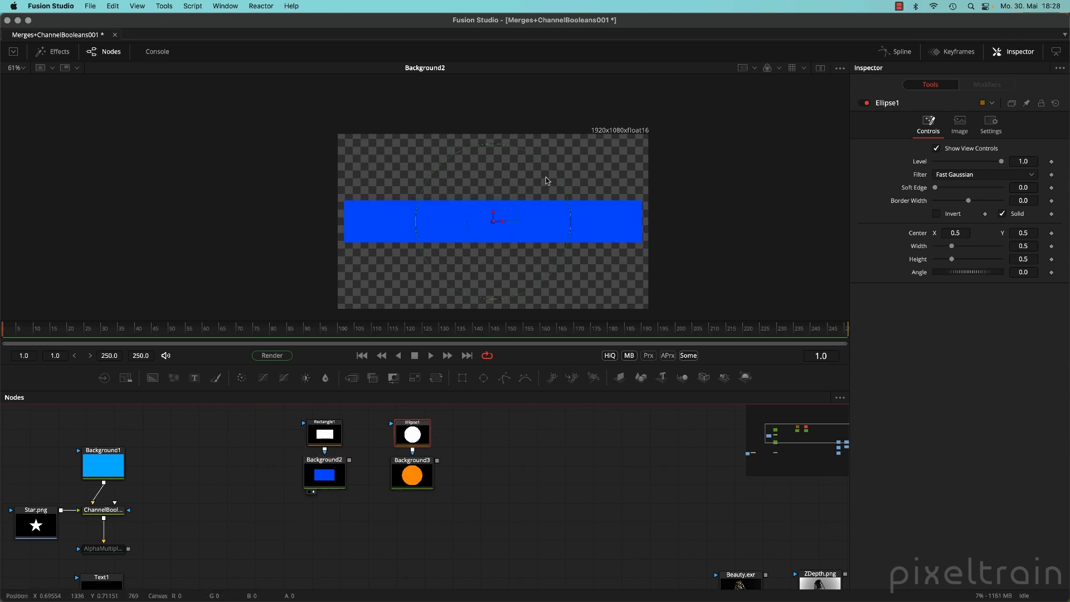
left_click(467, 518)
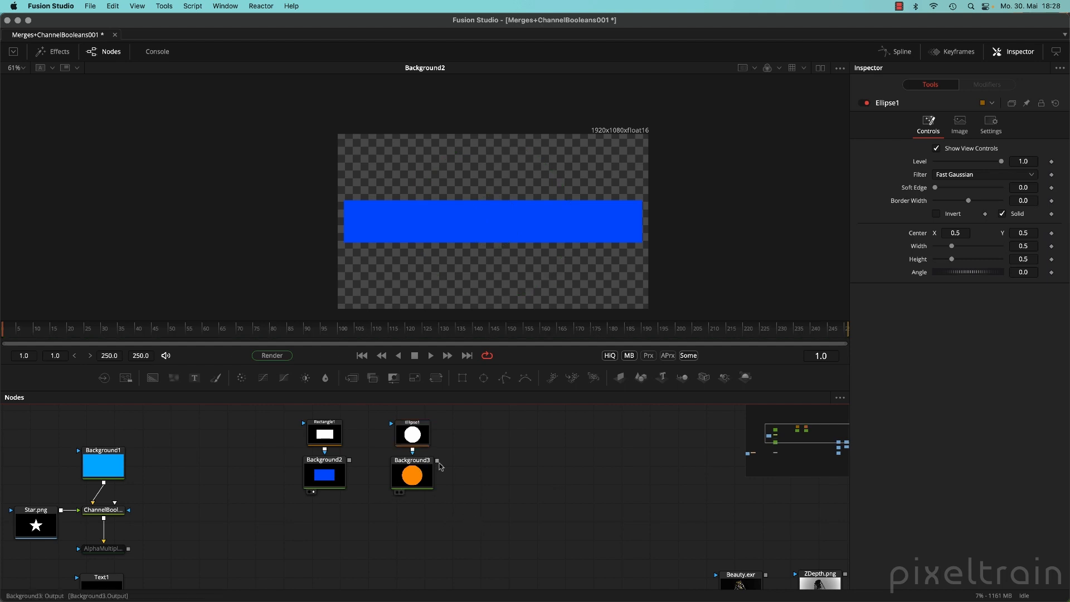
left_click_drag(440, 463, 349, 462)
left_click_drag(469, 463, 420, 533)
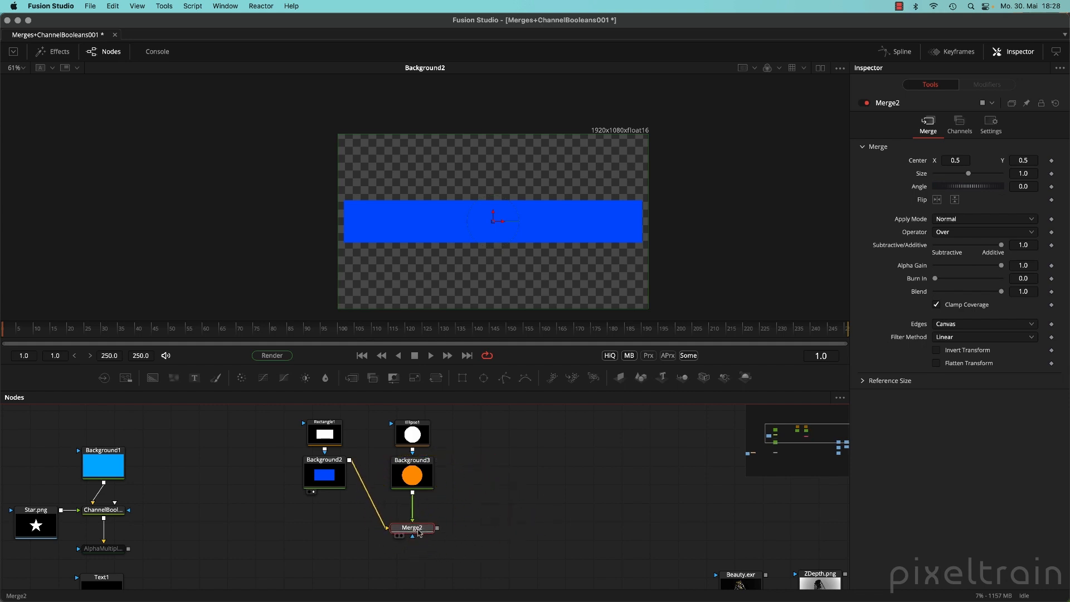
key("1")
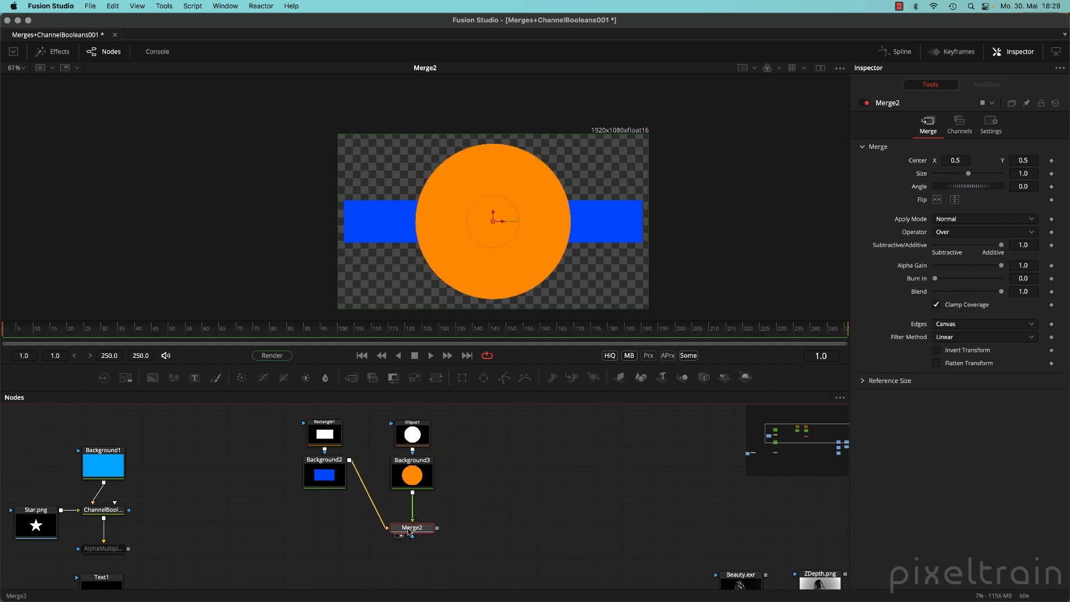
left_click_drag(275, 430, 337, 491)
left_click_drag(328, 477, 313, 548)
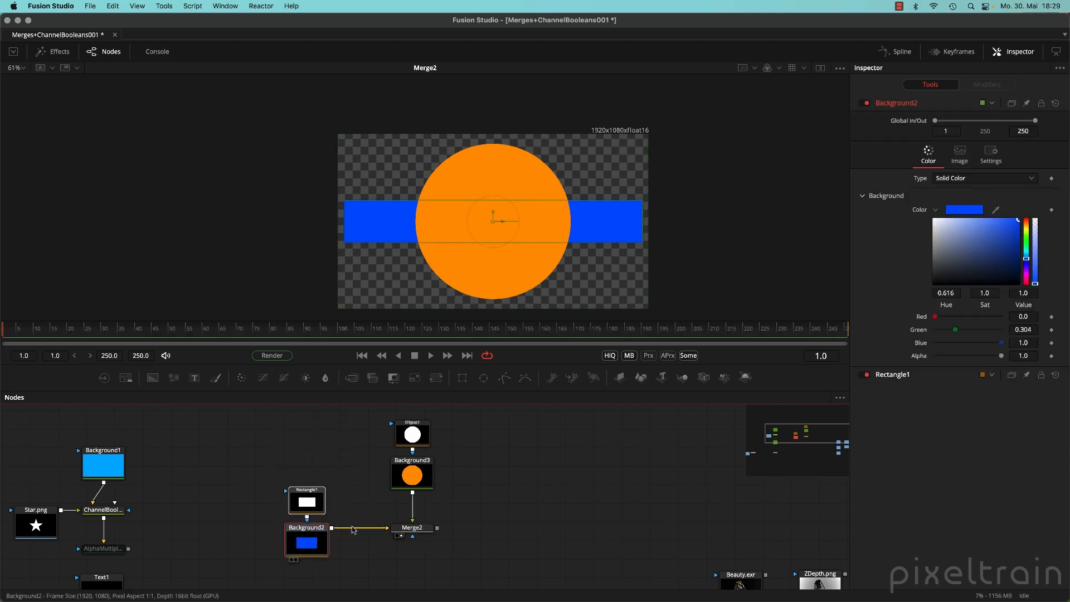
- Try Screen as Merge2's Apply Mode and return it to Normal
left_click(419, 533)
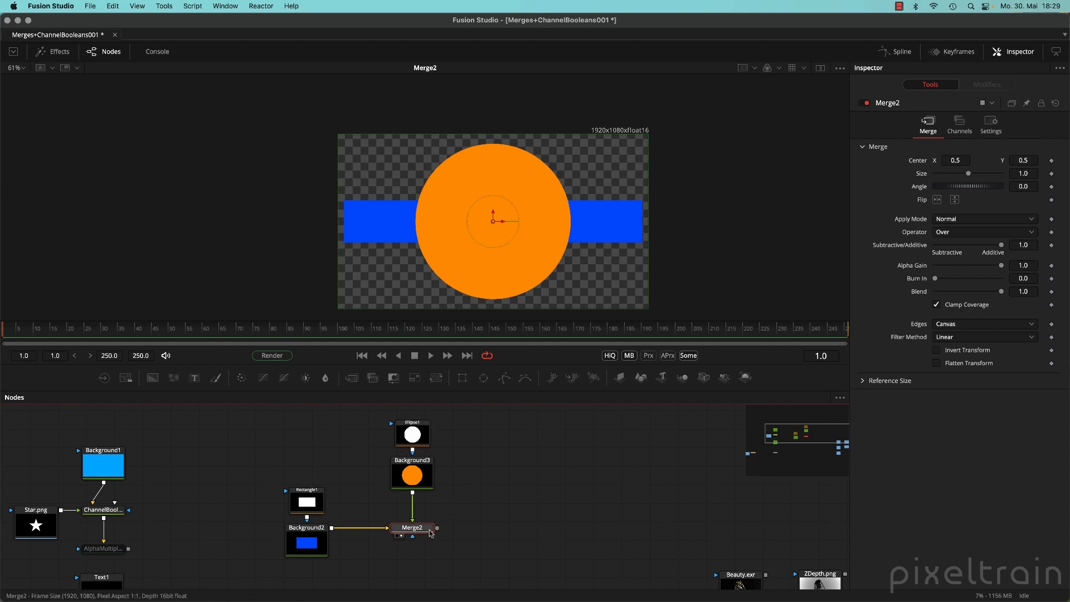
left_click(962, 221)
left_click(958, 232)
left_click(961, 220)
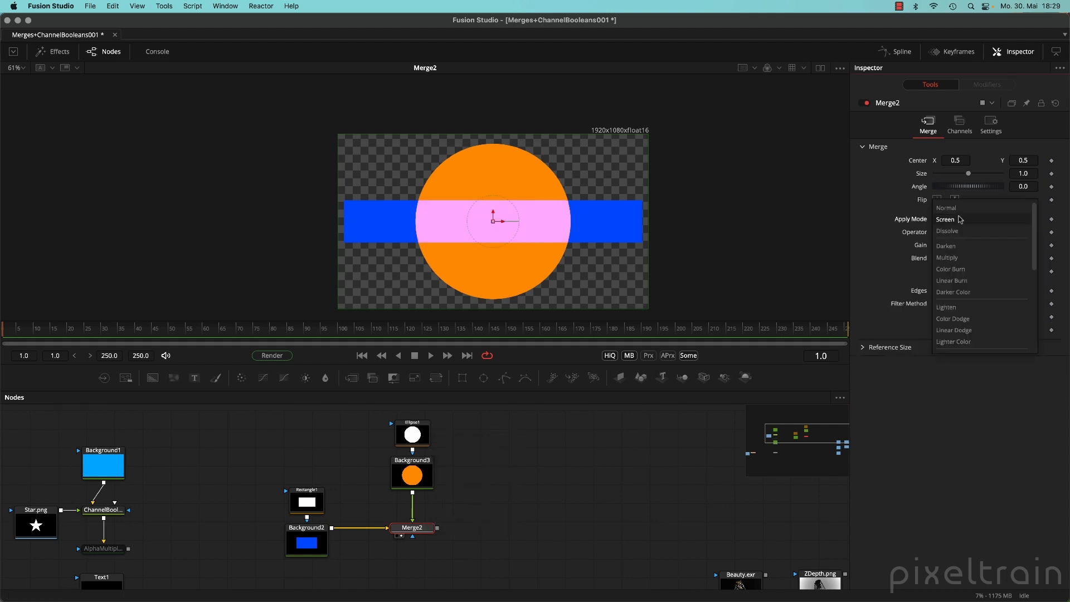
left_click(961, 209)
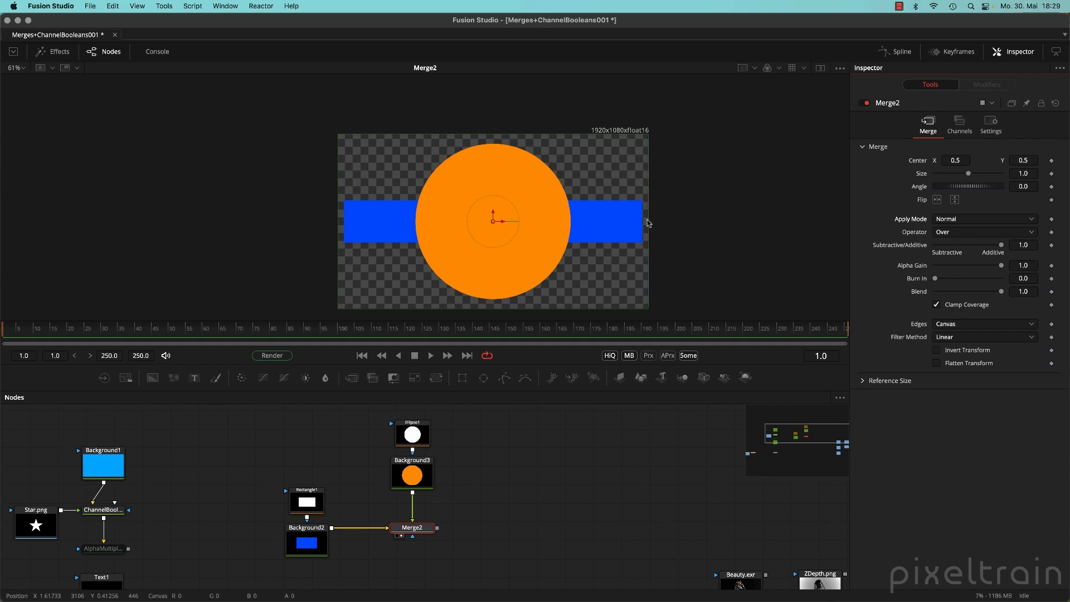
- Try In as Merge2's Operator and check the Background2 and Rectangle1 nodes that supply the background alpha
left_click(975, 233)
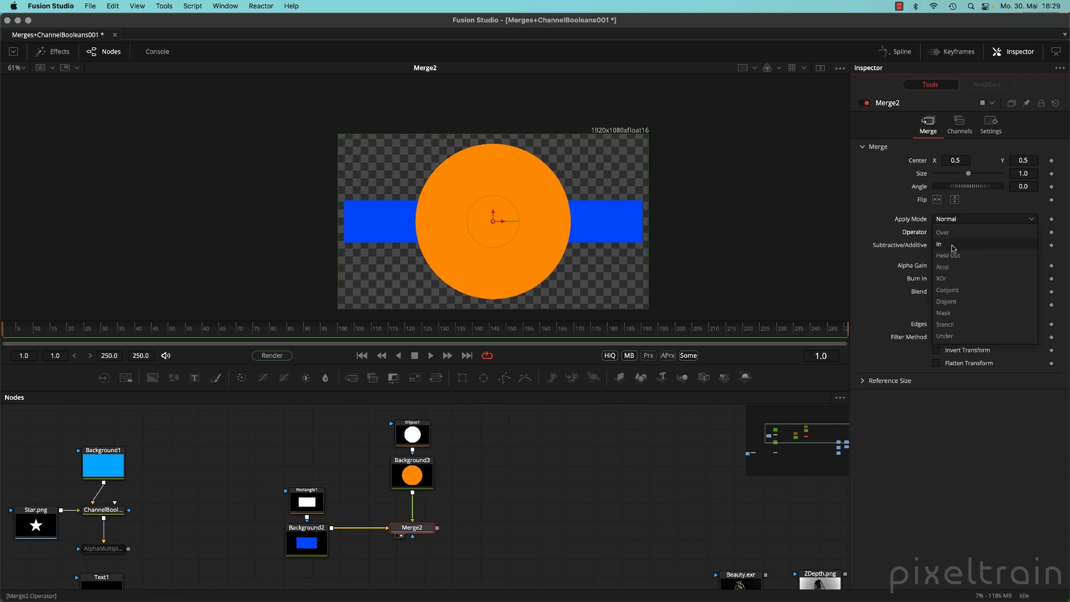
left_click(953, 246)
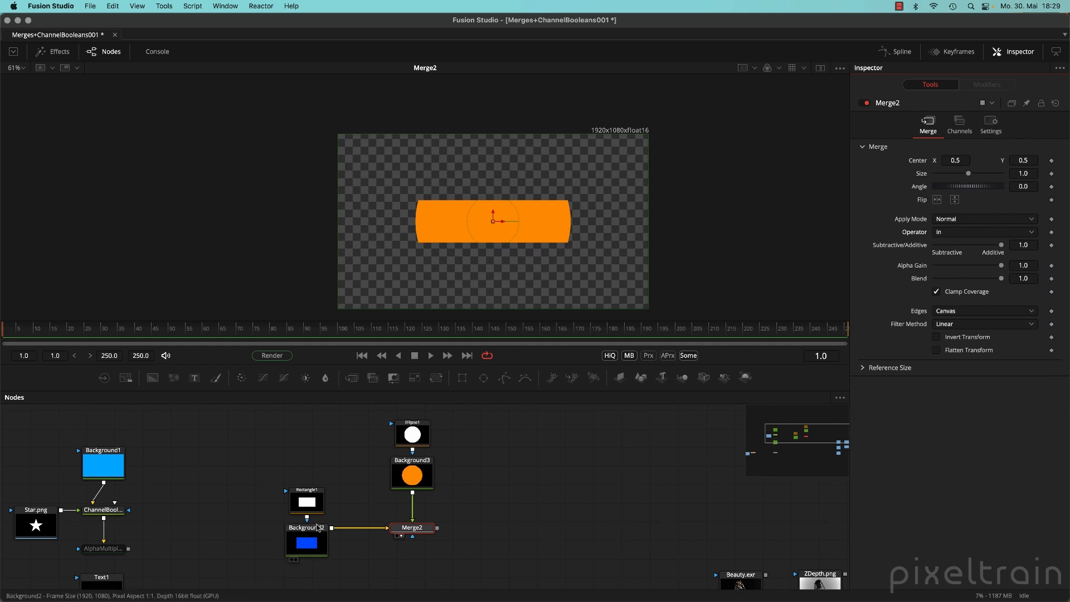
left_click(306, 540)
left_click(303, 507)
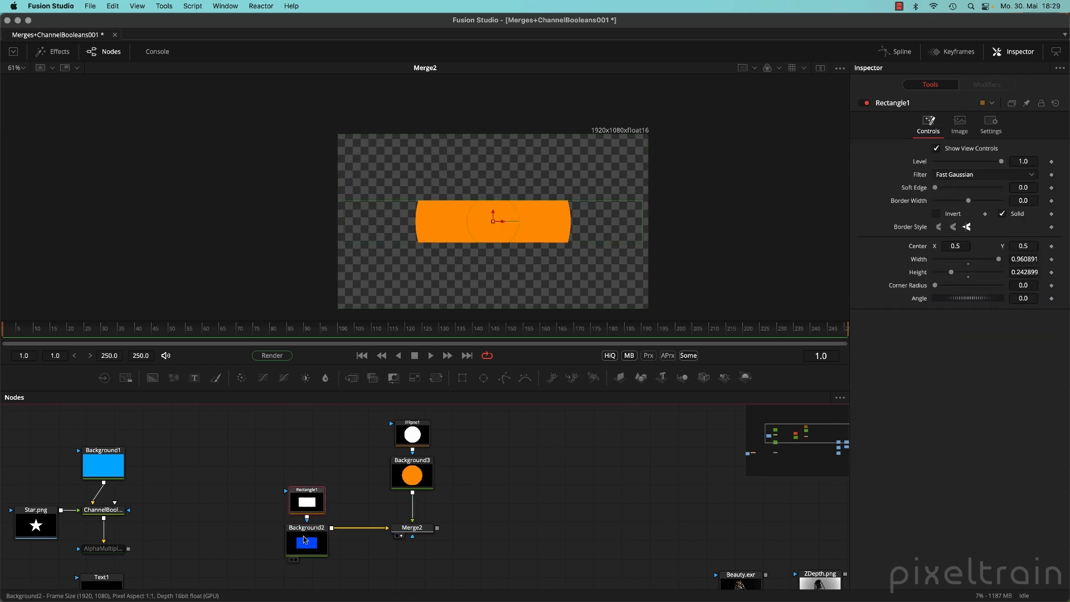
left_click(412, 528)
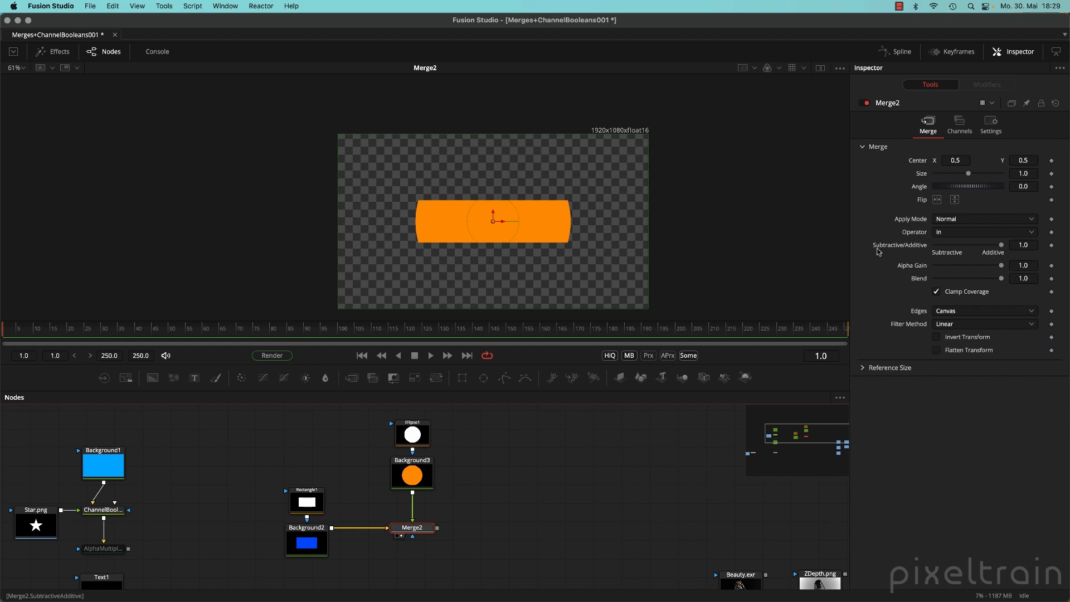
- Reset Merge2's Operator to Over and try Held Out, Atop and XOr on the orange circle and blue bar
double_click(914, 234)
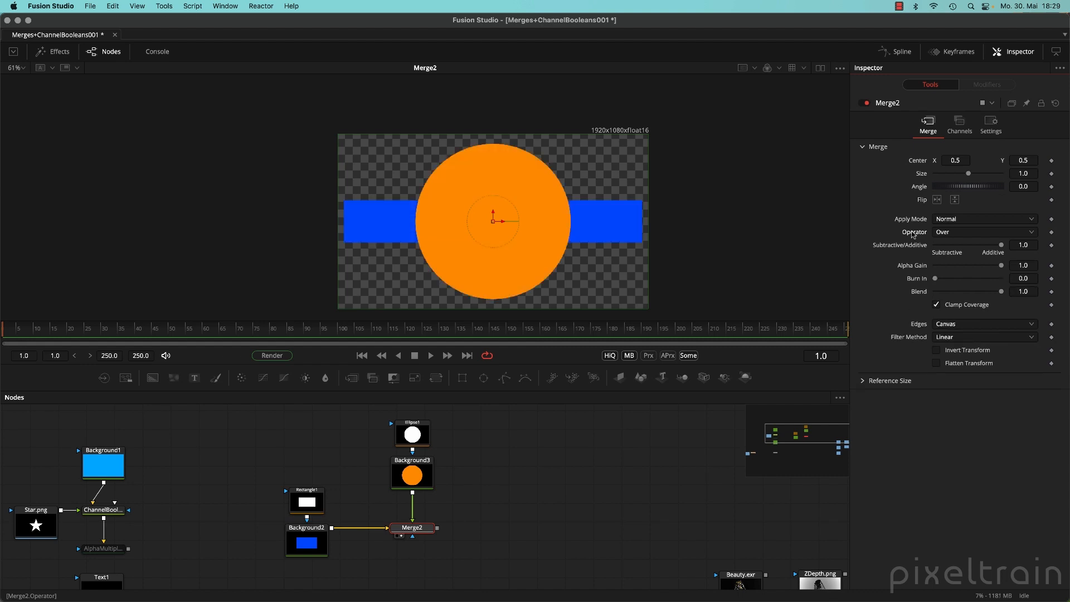
scroll(914, 234, "down", 3)
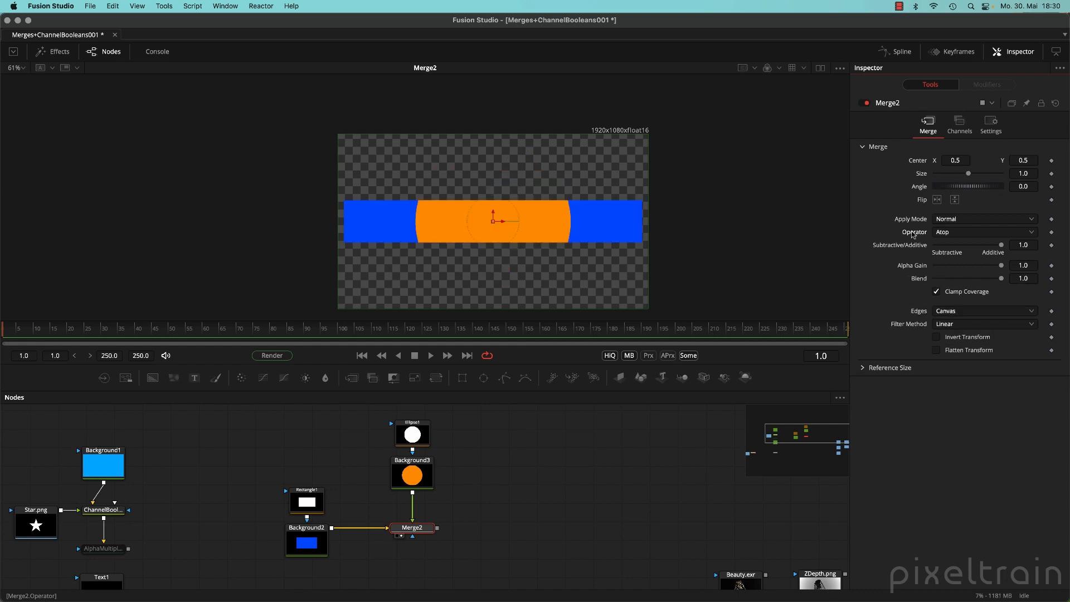
scroll(913, 234, "up", 3)
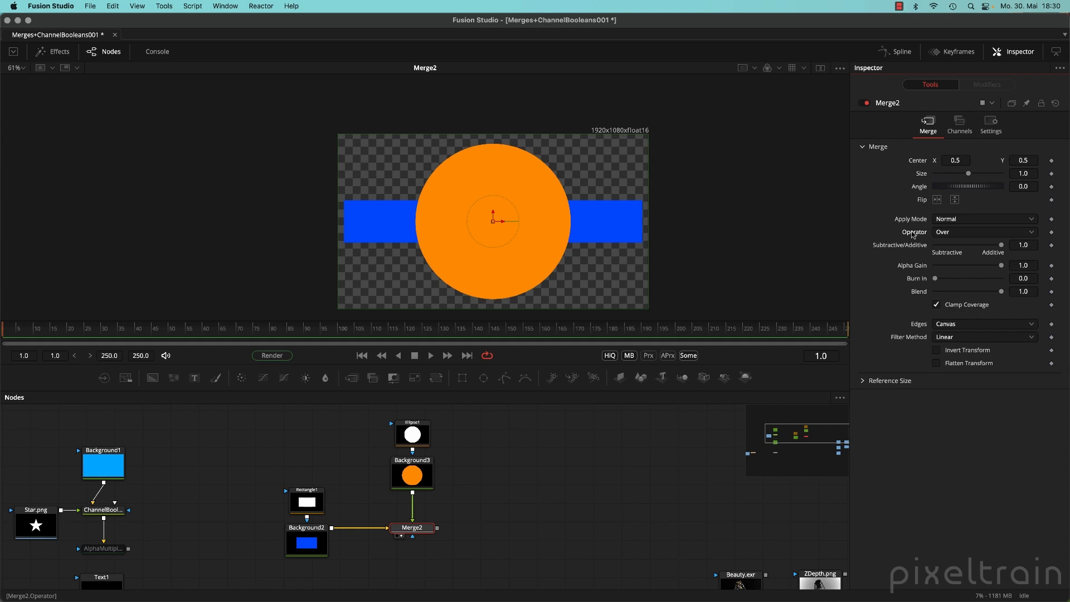
scroll(914, 235, "down", 1)
scroll(914, 234, "down", 1)
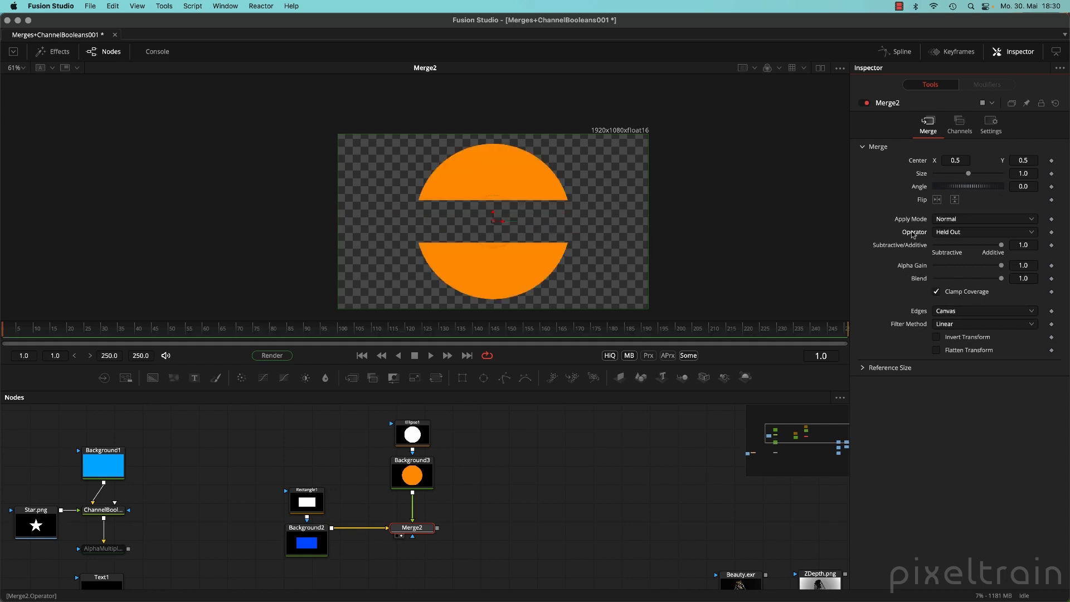
scroll(913, 234, "down", 1)
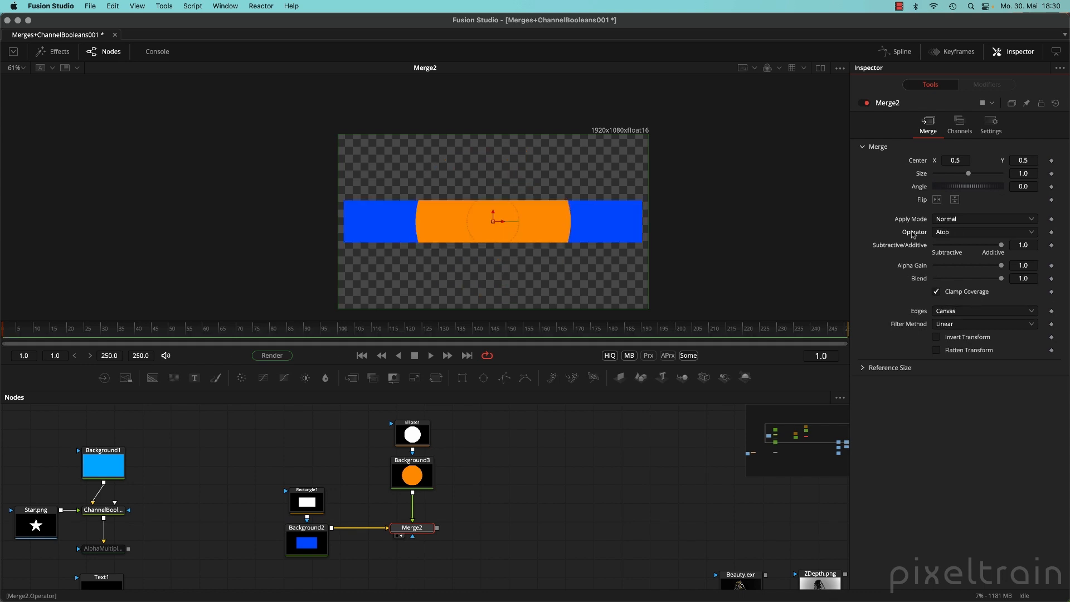
scroll(914, 235, "down", 1)
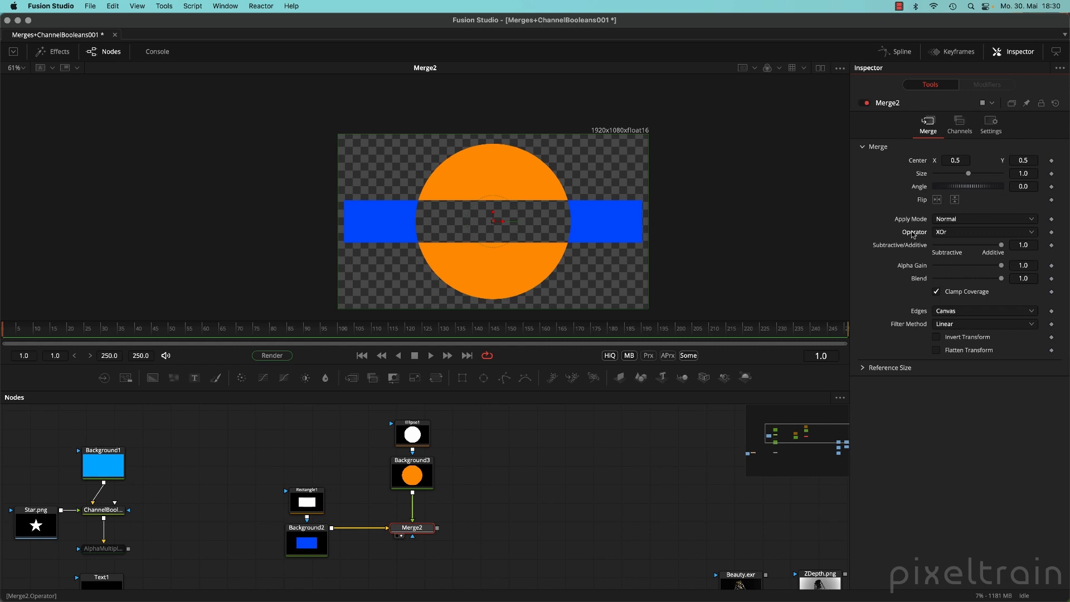
- Try the Mask, Stencil and Under operators on Merge2 and return its Operator to Over
key("Down")
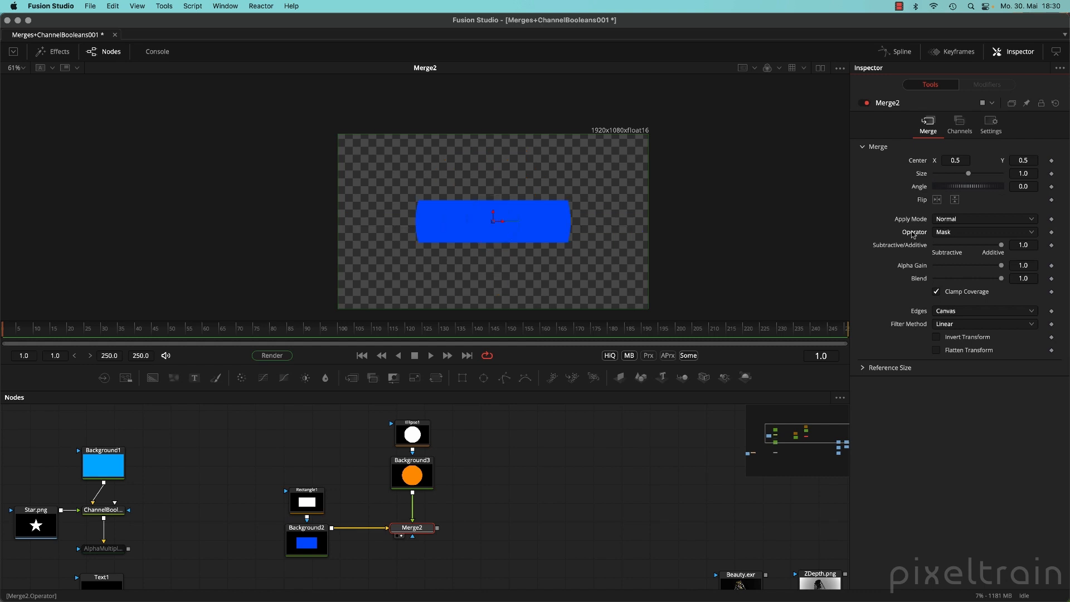
key("Down")
key("Down")
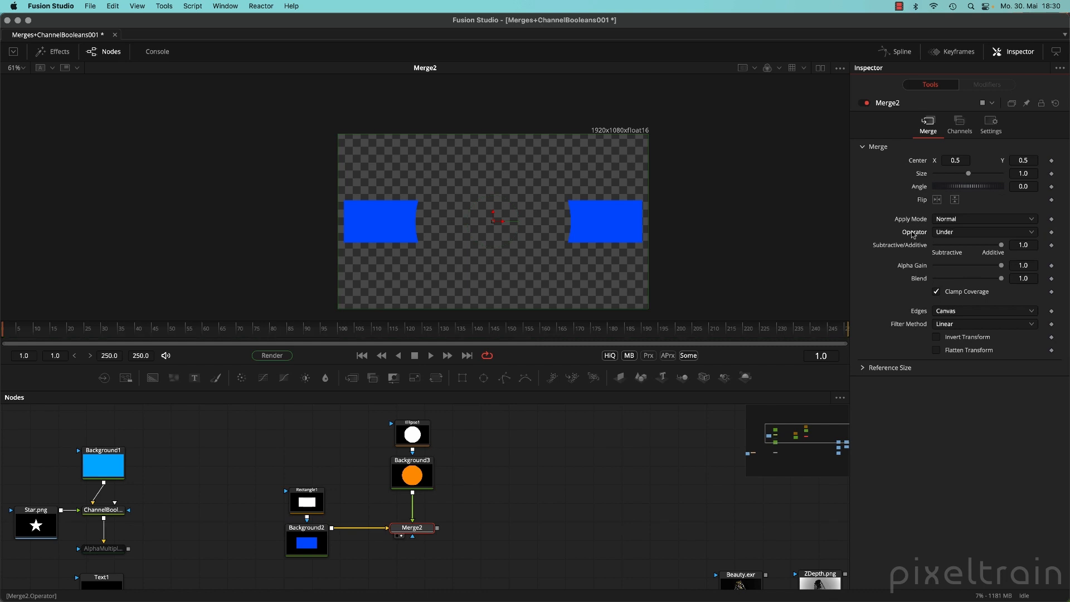
key("Up")
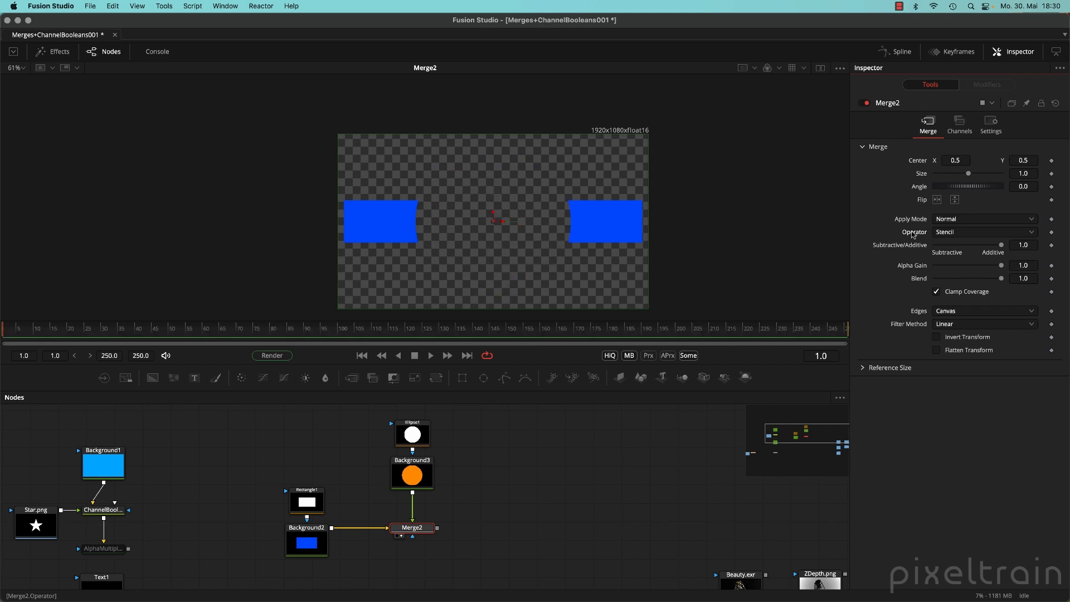
key("Down")
key("Up")
key("Up")
key("Up")
key("Up")
key("Up")
key("Up")
key("Up")
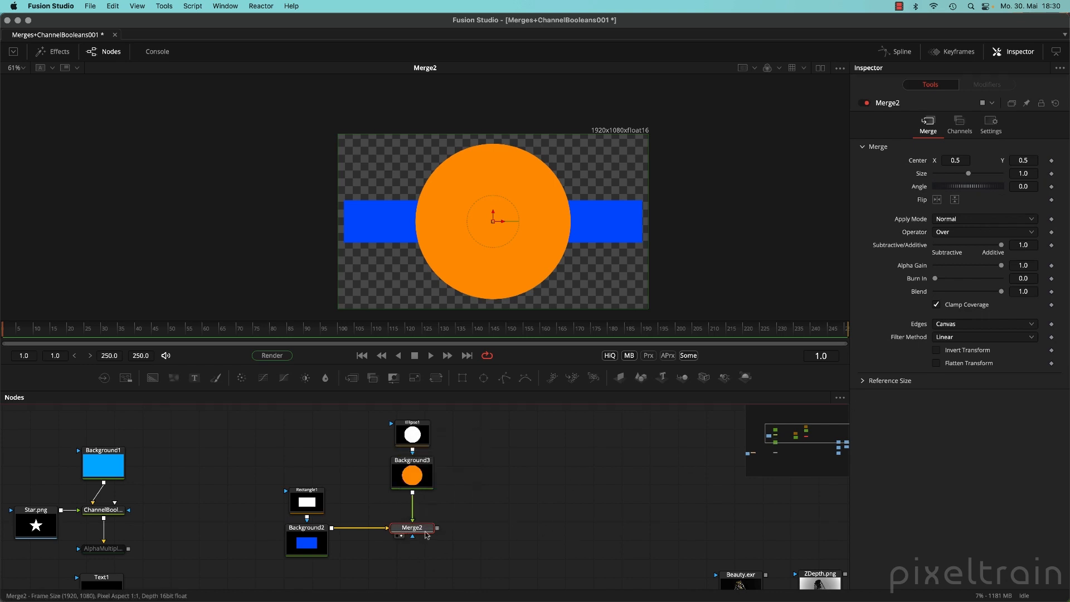
- Add a Rectangle mask to Merge2's Effect Mask input and place the mask node beside Merge2, opposite Background2
mouse_move(426, 534)
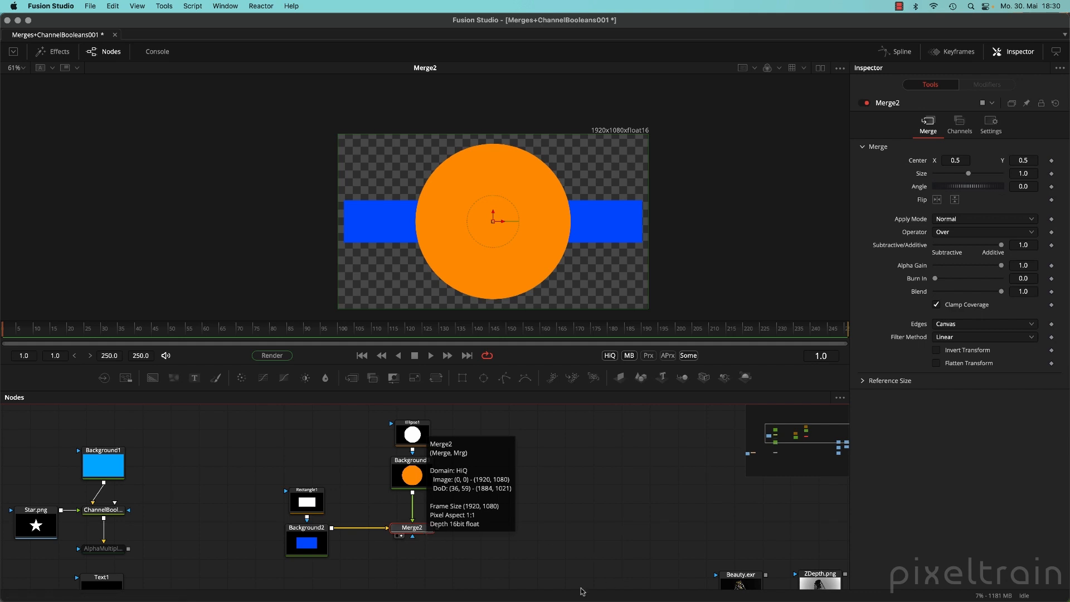
left_click_drag(413, 536, 495, 560)
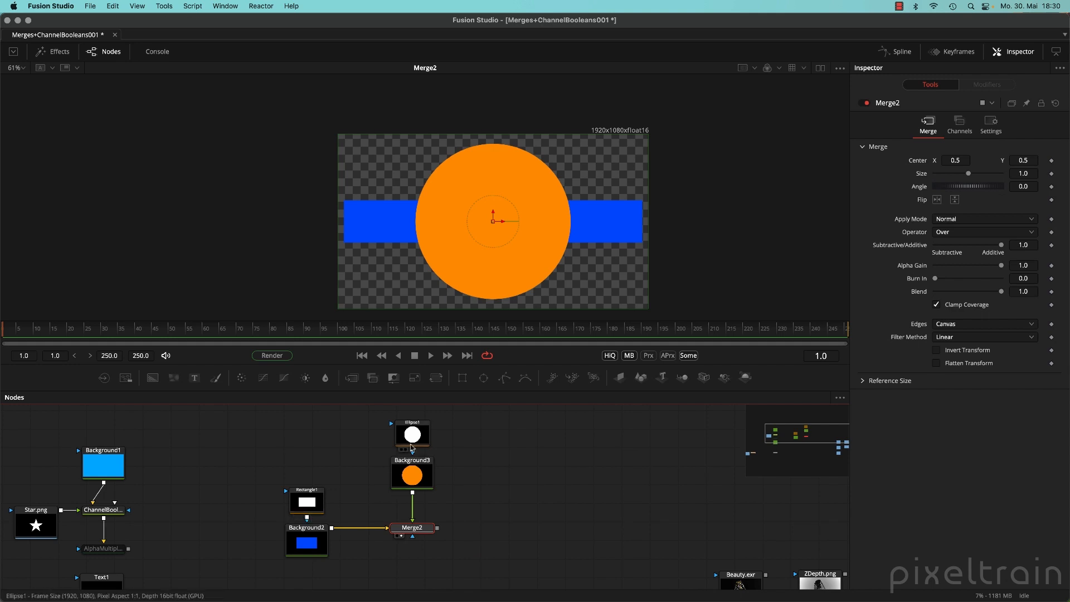
mouse_move(408, 451)
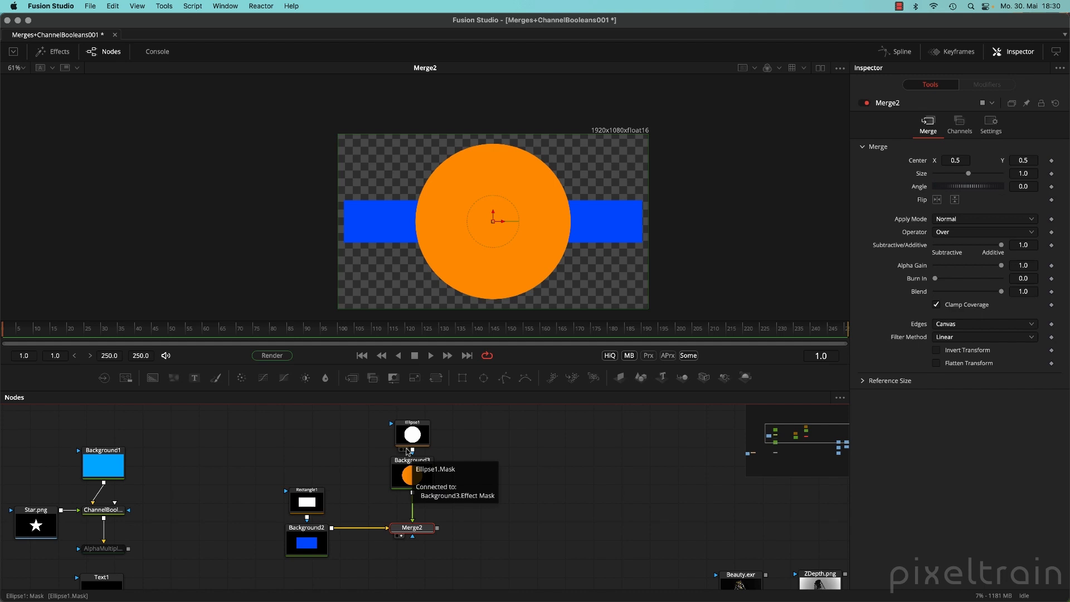
mouse_move(413, 536)
left_mouse_down()
mouse_move(585, 551)
mouse_move(512, 559)
mouse_move(406, 532)
left_mouse_up()
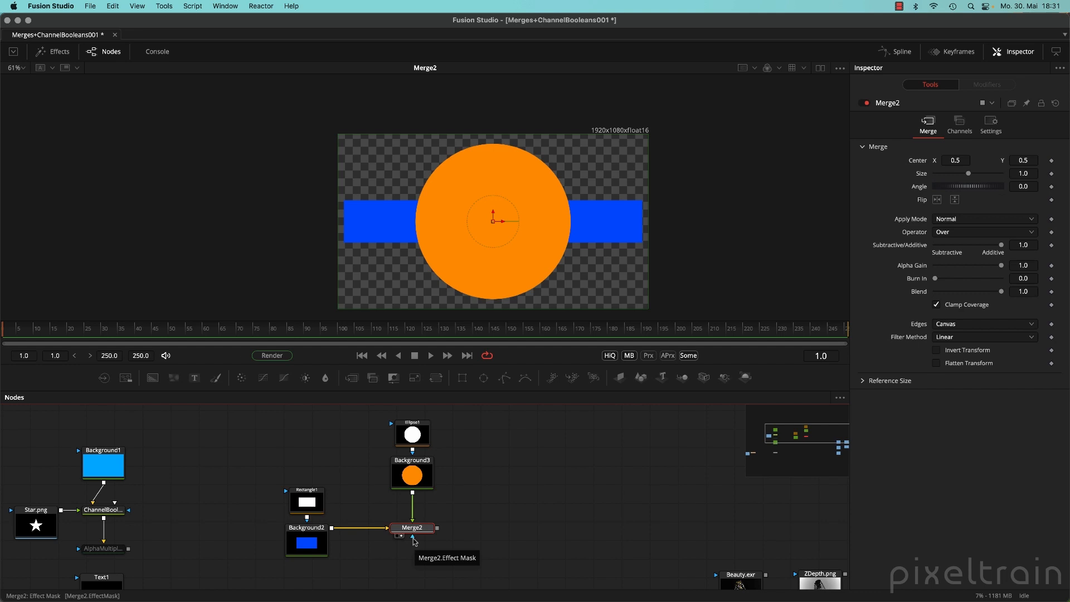
left_click(462, 378)
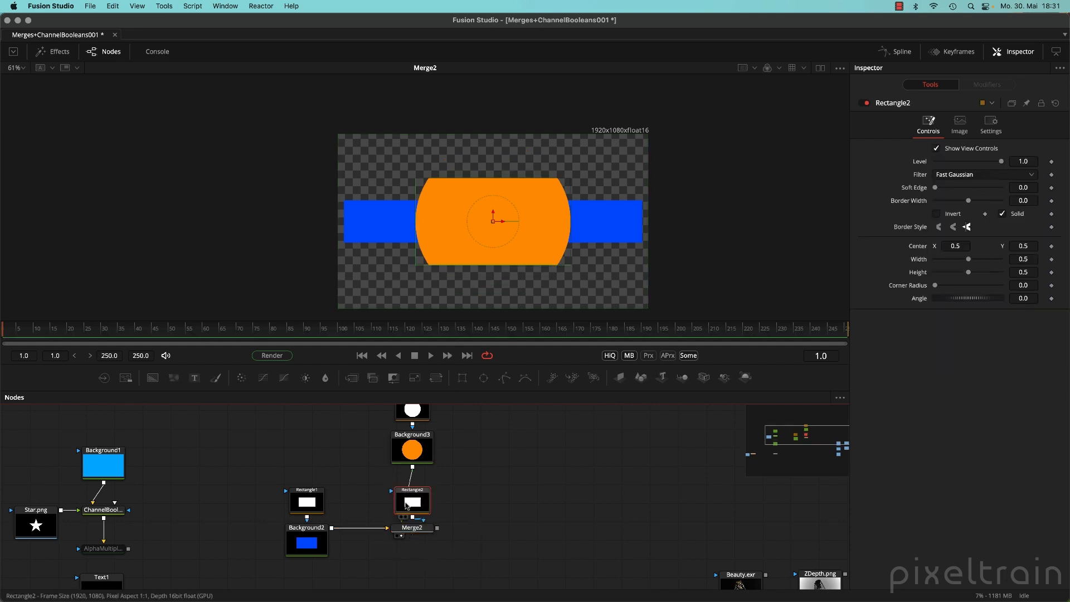
left_click_drag(405, 505, 492, 541)
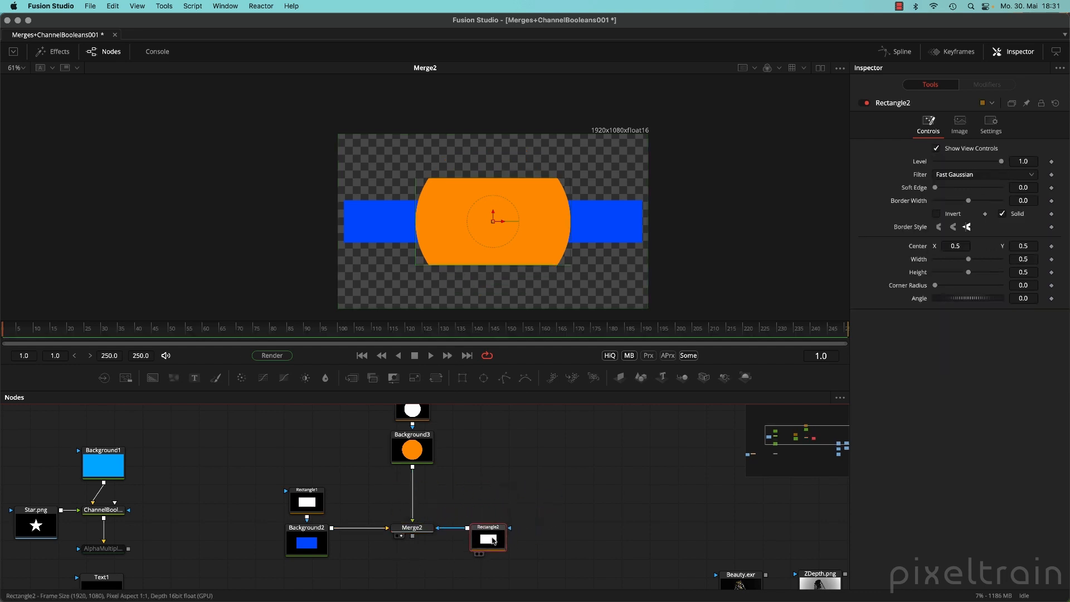
- Enlarge Merge2's Rectangle2 effect mask to a width of about 0.74 and a height of about 0.55
left_click_drag(570, 249, 570, 270)
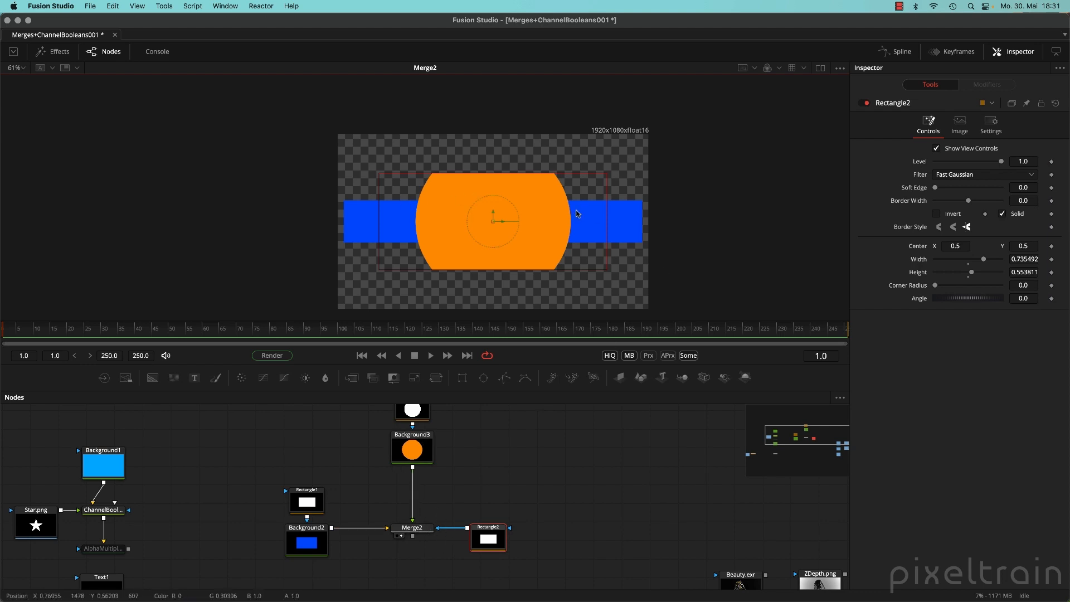
- Add a Channel Booleans node in the free space to the right of the ZDepth.png and AO.exr loaders
scroll(516, 433, "down", 5)
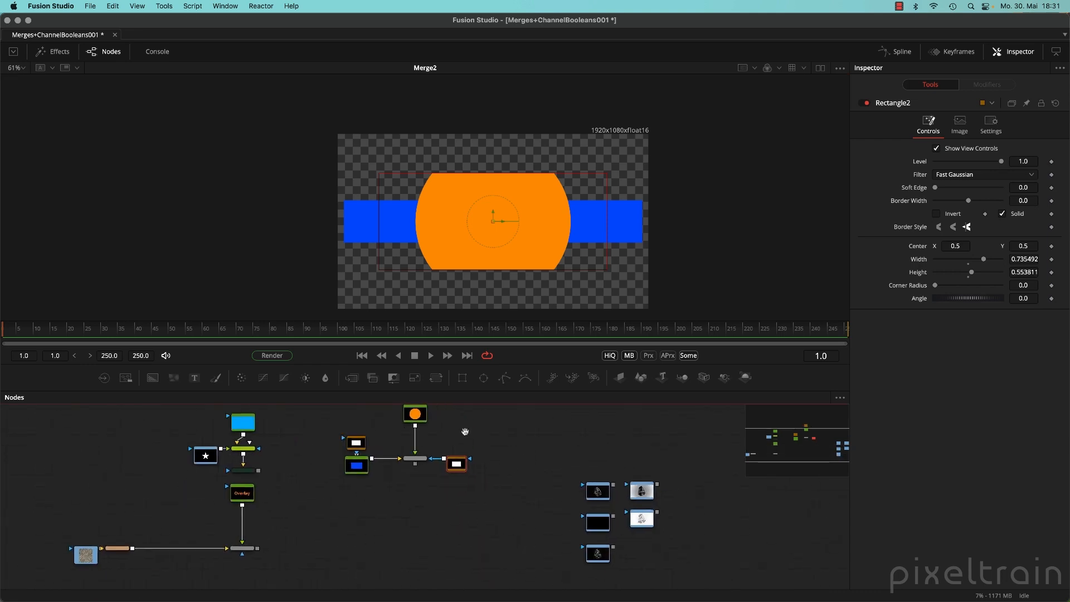
left_click_drag(465, 432, 411, 429)
scroll(428, 463, "up", 3)
left_click_drag(432, 465, 349, 457)
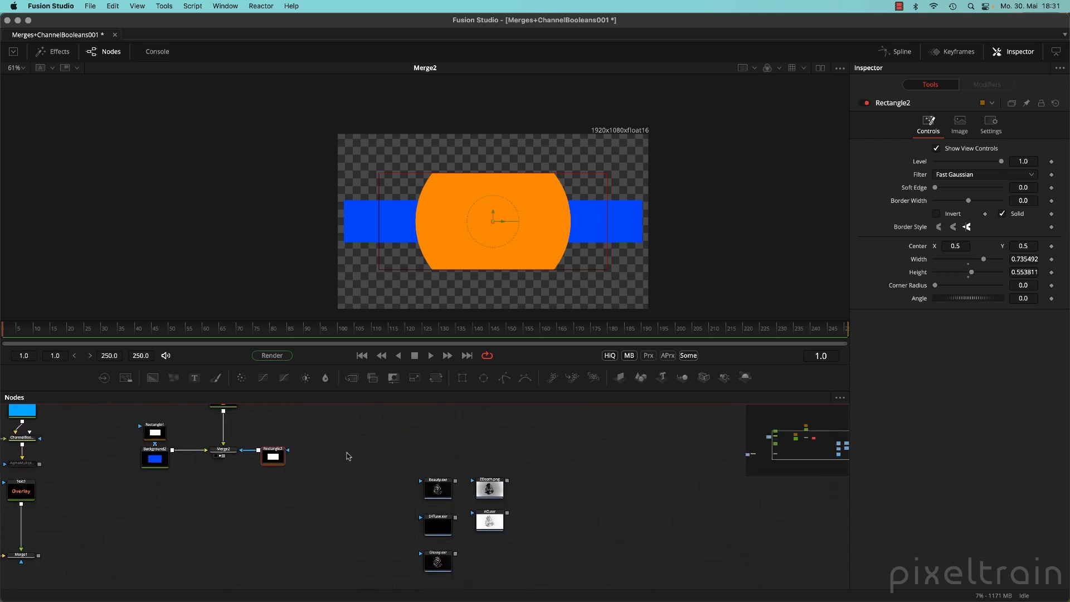
left_click(348, 456)
left_click_drag(373, 377, 584, 480)
scroll(577, 491, "up", 3)
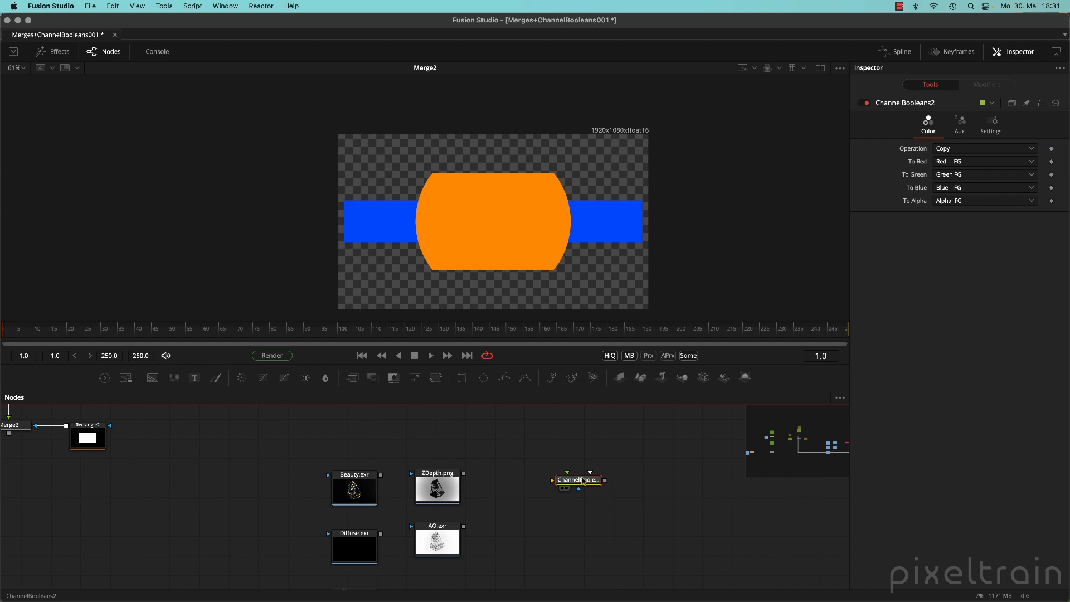
- Reposition the new Channel Booleans node, placing it above and to the right of the render pass loaders
left_click_drag(583, 481, 206, 518)
scroll(166, 488, "up", 1)
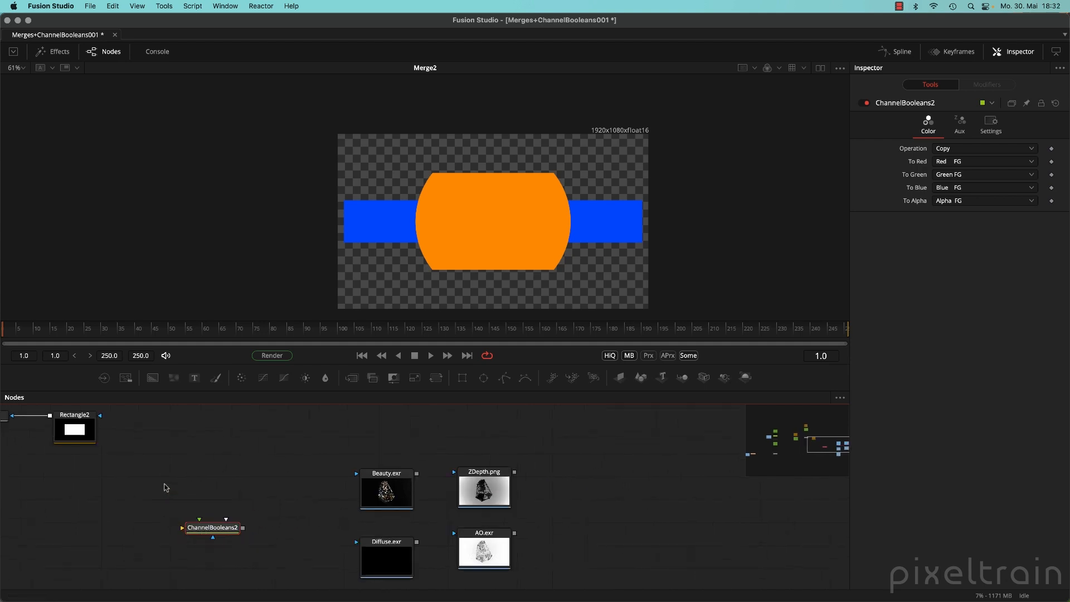
left_click_drag(166, 488, 413, 464)
scroll(423, 479, "down", 2)
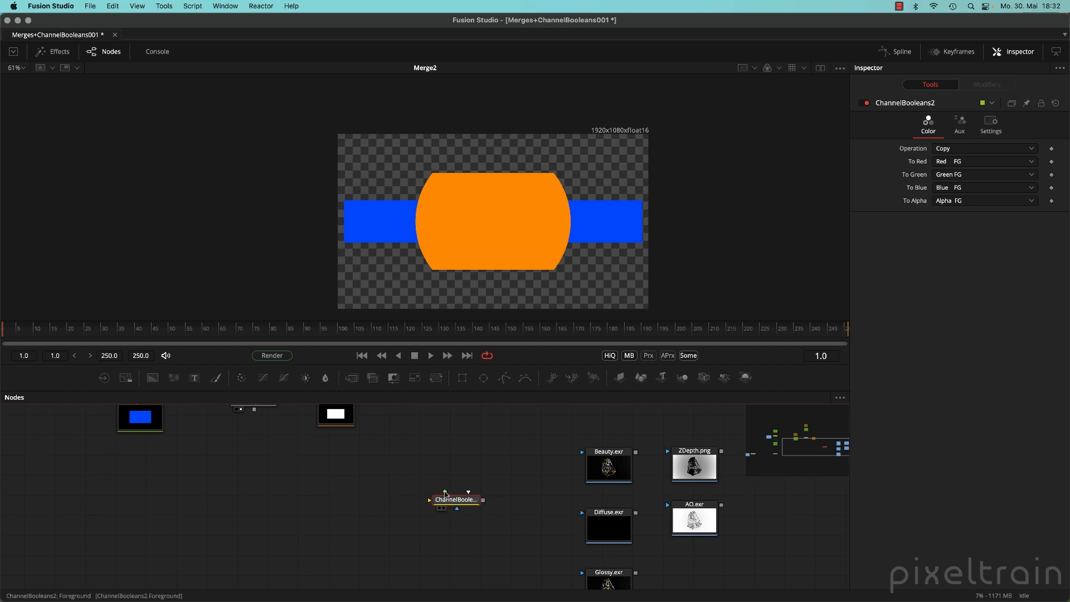
left_click_drag(445, 494, 472, 500)
scroll(394, 475, "down", 1)
scroll(394, 475, "down", 1)
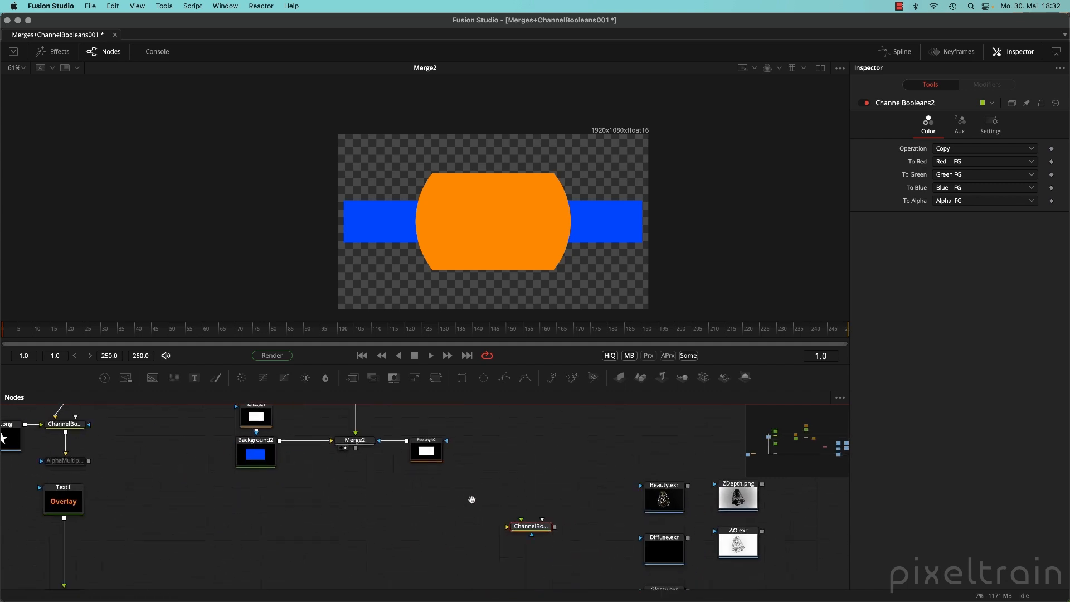
scroll(327, 502, "down", 2)
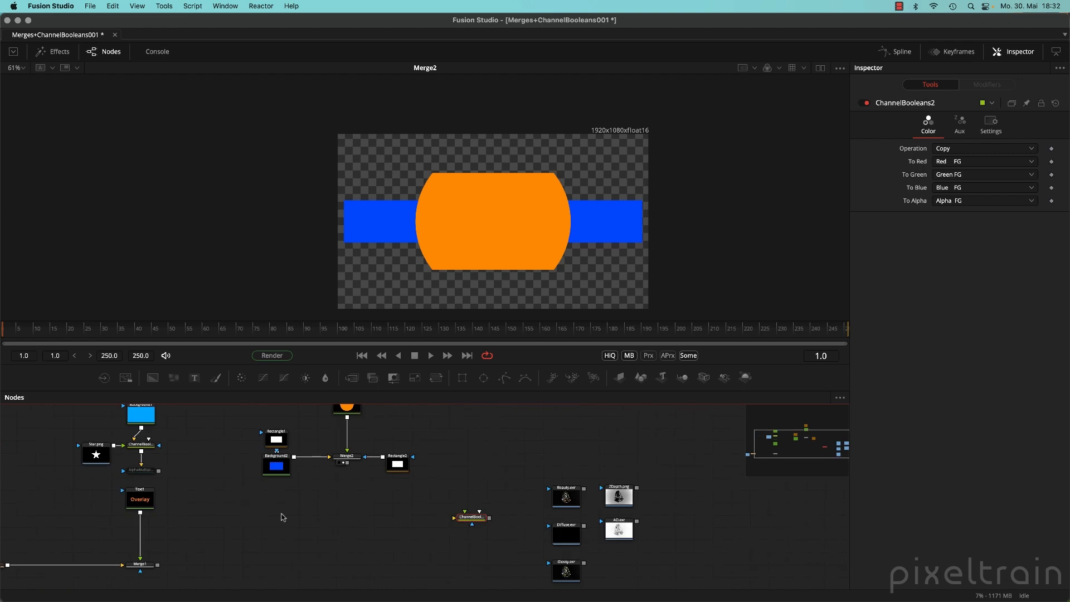
left_click_drag(471, 518, 692, 446)
- Move the ZDepth.png and AO.exr loaders to the left of the other passes and connect Beauty.exr to the Channel Booleans background input
left_click_drag(567, 457, 305, 472)
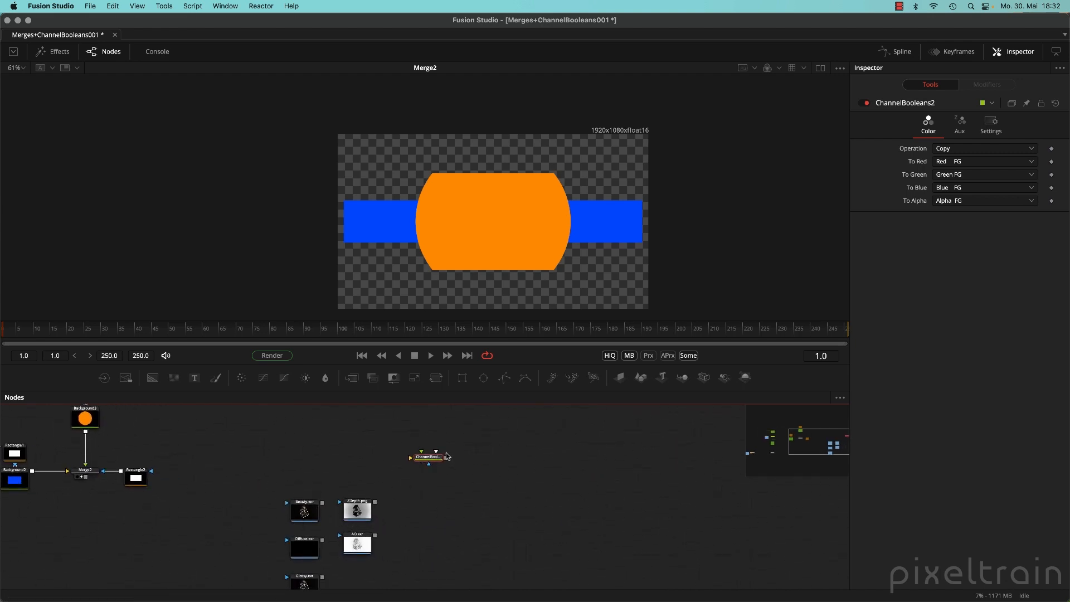
left_click_drag(333, 567, 251, 550)
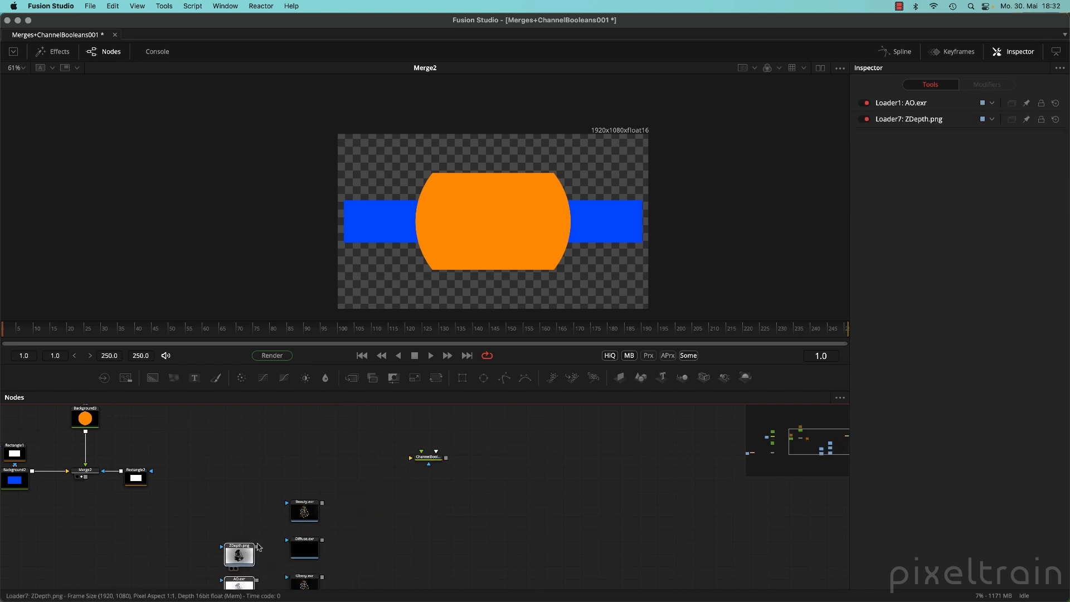
left_click_drag(322, 503, 417, 460)
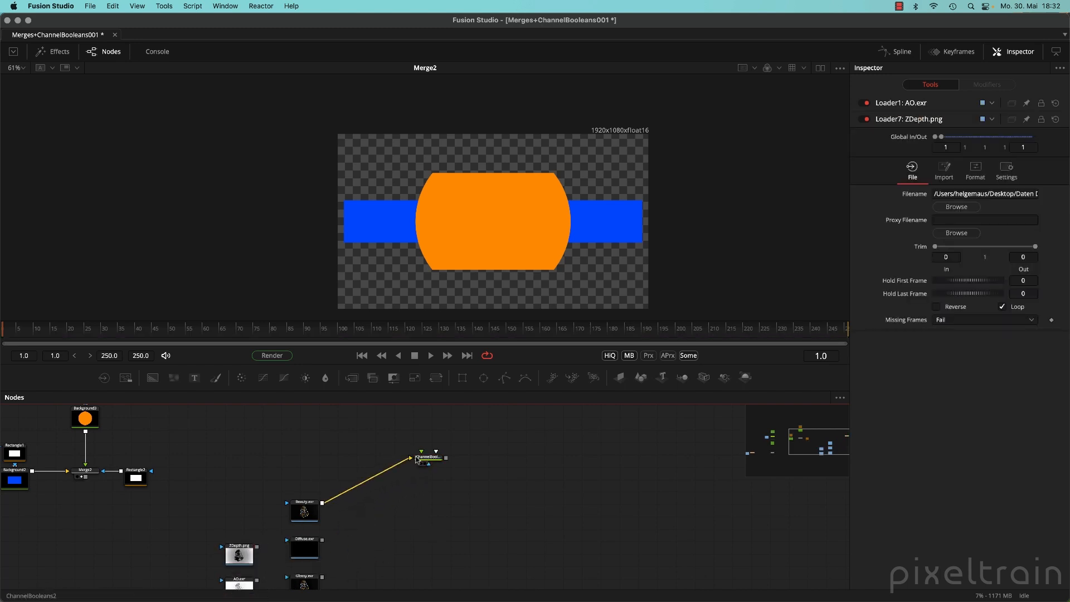
- Align ChannelBooleans2 level with Beauty.exr and show its output in the viewer
left_click(426, 458)
scroll(478, 534, "up", 5)
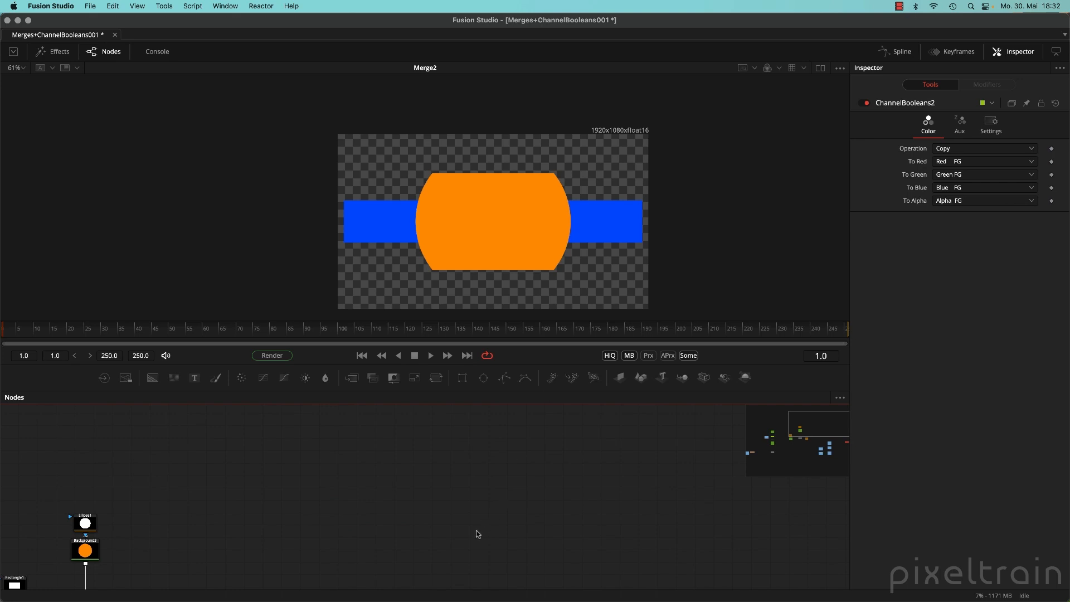
scroll(478, 534, "down", 5)
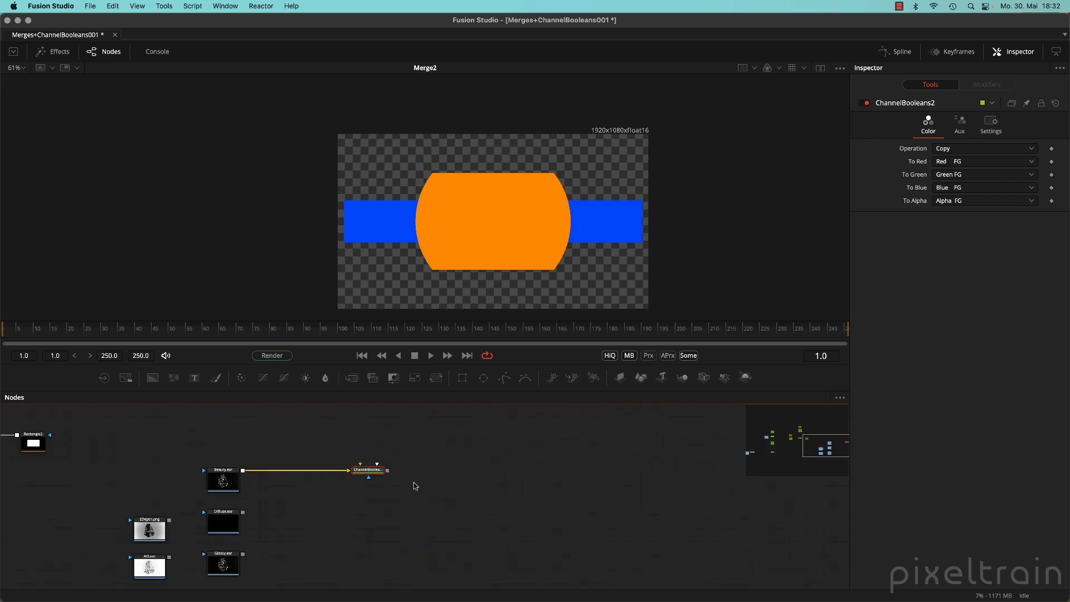
scroll(414, 486, "up", 4)
left_click_drag(342, 462, 619, 188)
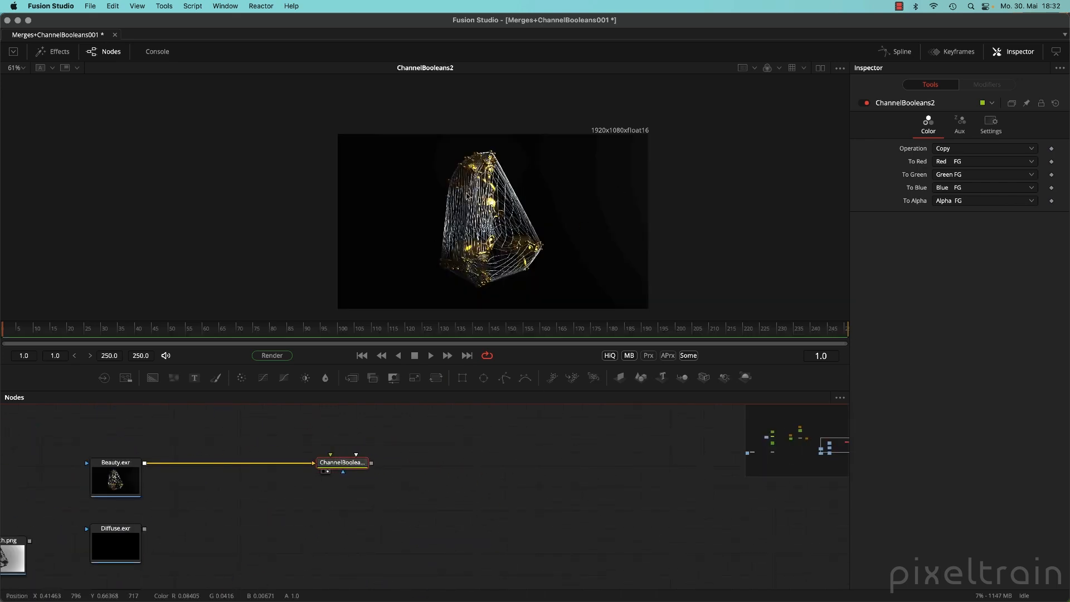
- Enlarge the viewer area around the Beauty render and apply the sRGB view LUT
scroll(467, 197, "up", 2)
left_click_drag(549, 391, 559, 474)
left_click_drag(568, 262, 473, 235)
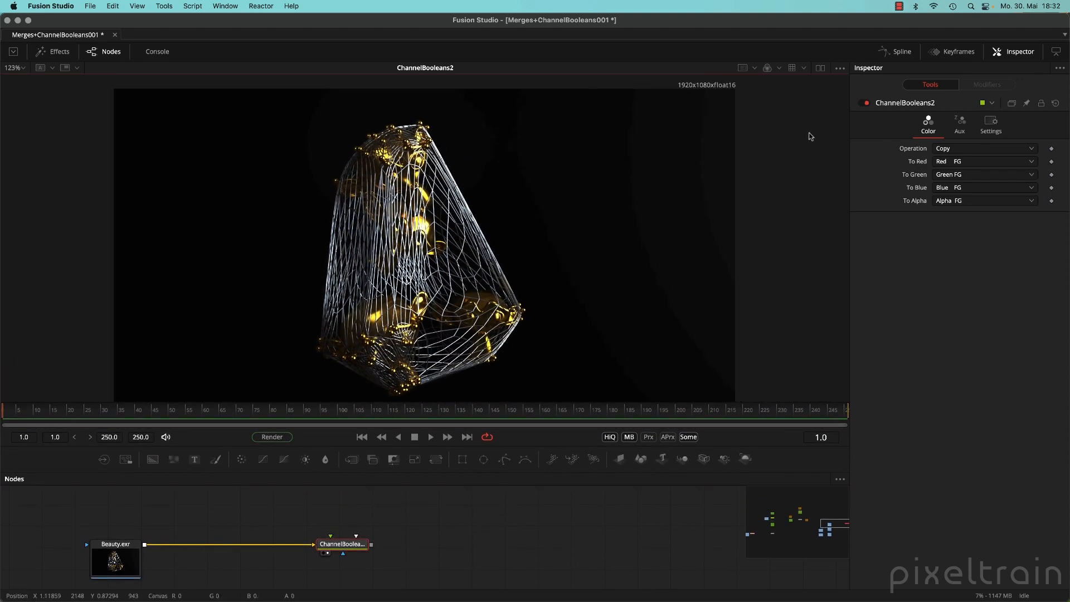
left_click(805, 68)
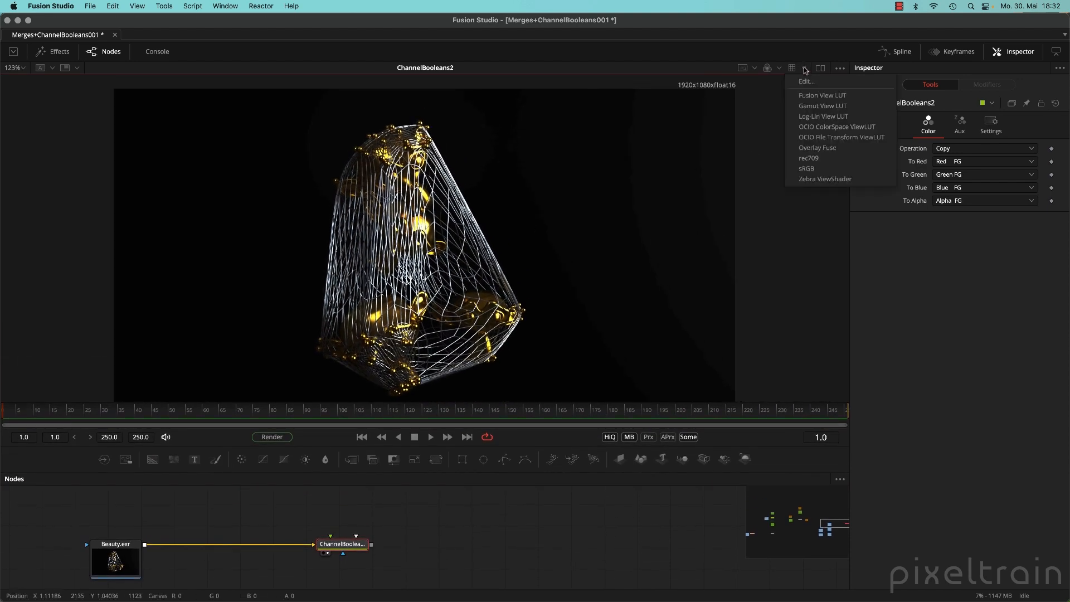
left_click(813, 167)
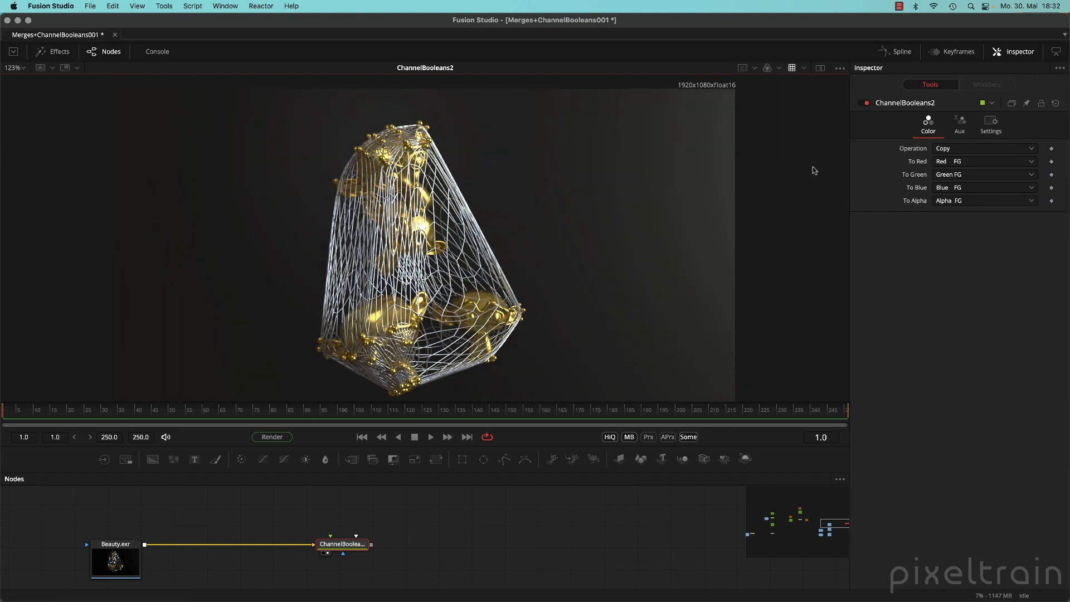
scroll(421, 263, "down", 2)
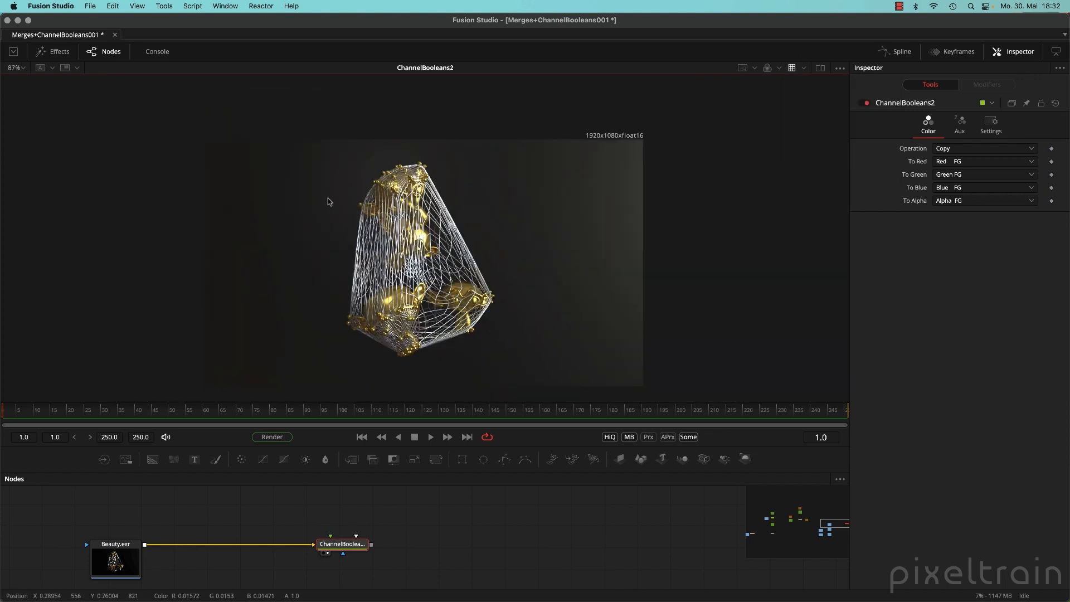
- Review the Operation modes available on ChannelBooleans2, keep Copy, and examine its foreground input
mouse_move(358, 546)
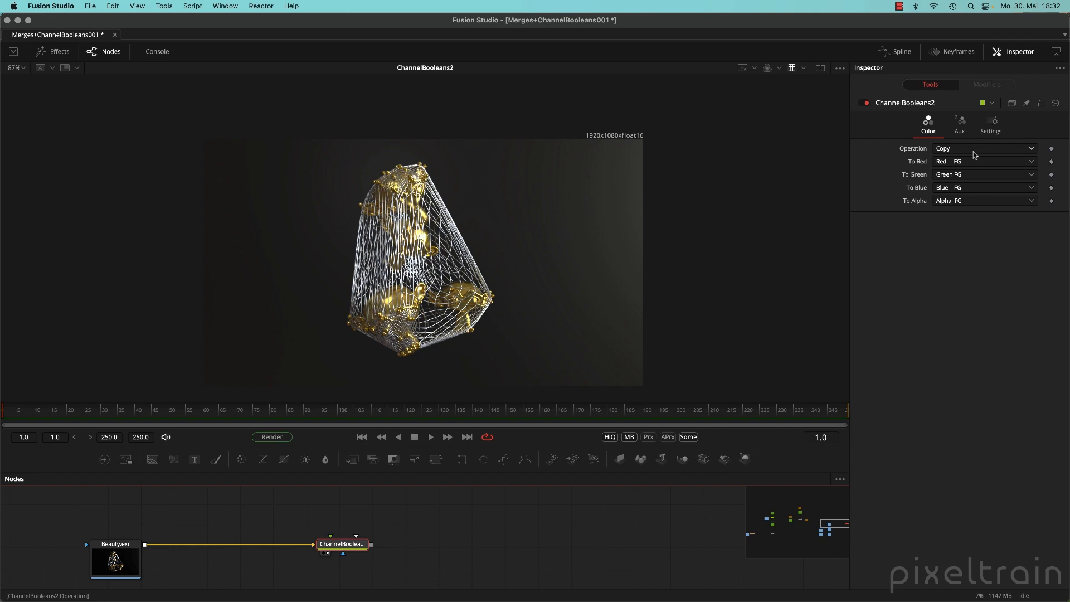
left_click(1032, 149)
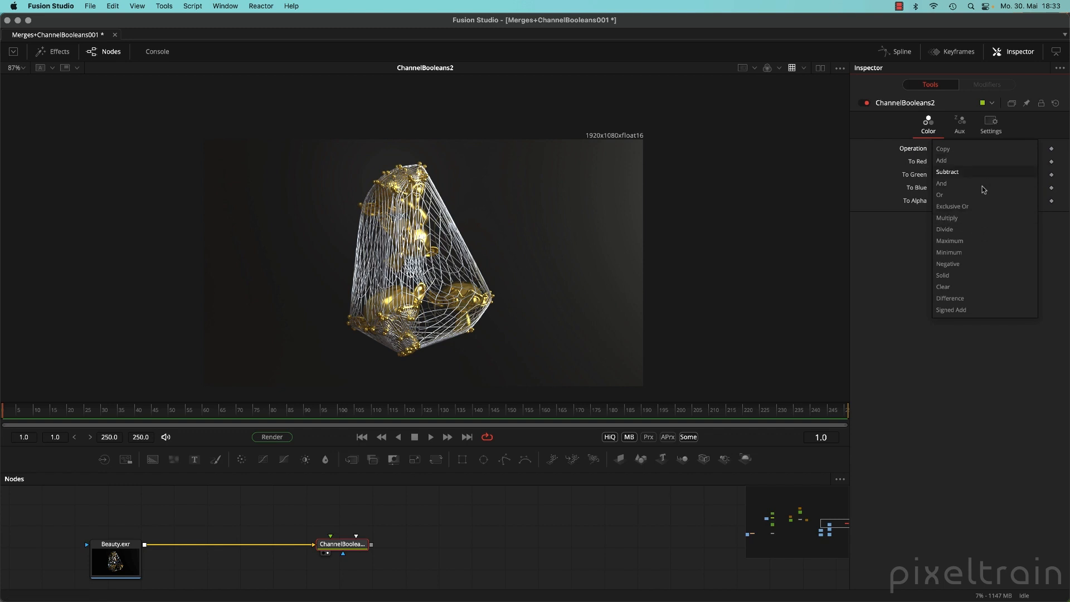
left_click(971, 153)
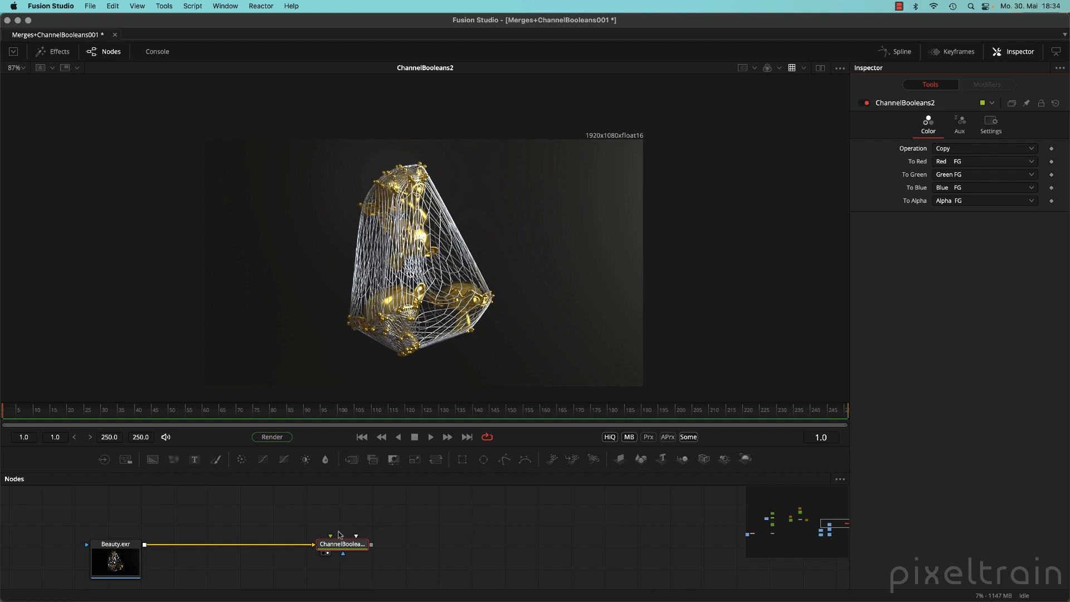
left_click_drag(330, 536, 423, 507)
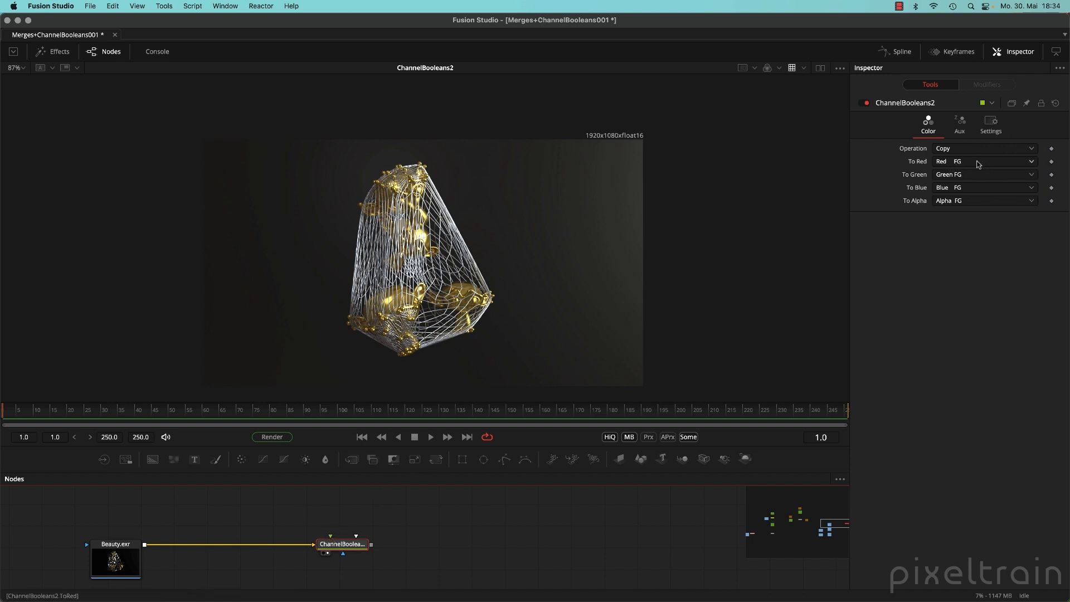
- Look through the foreground, background and auxiliary channel sources offered for To Red on ChannelBooleans2
left_click(1036, 165)
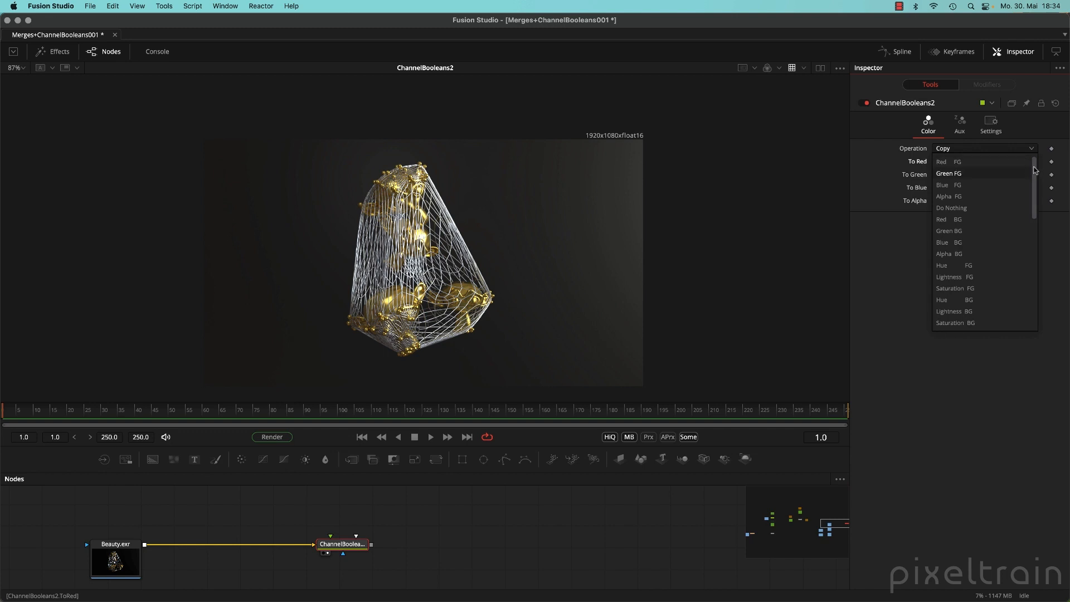
scroll(1027, 302, "down", 10)
scroll(1028, 301, "up", 10)
scroll(1035, 216, "down", 6)
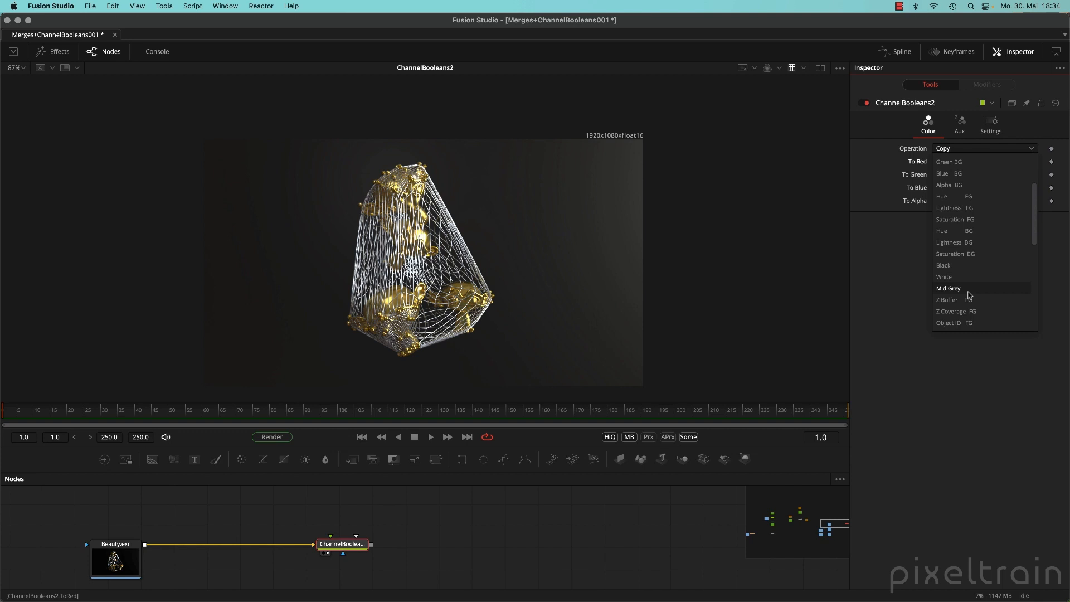
scroll(968, 295, "down", 5)
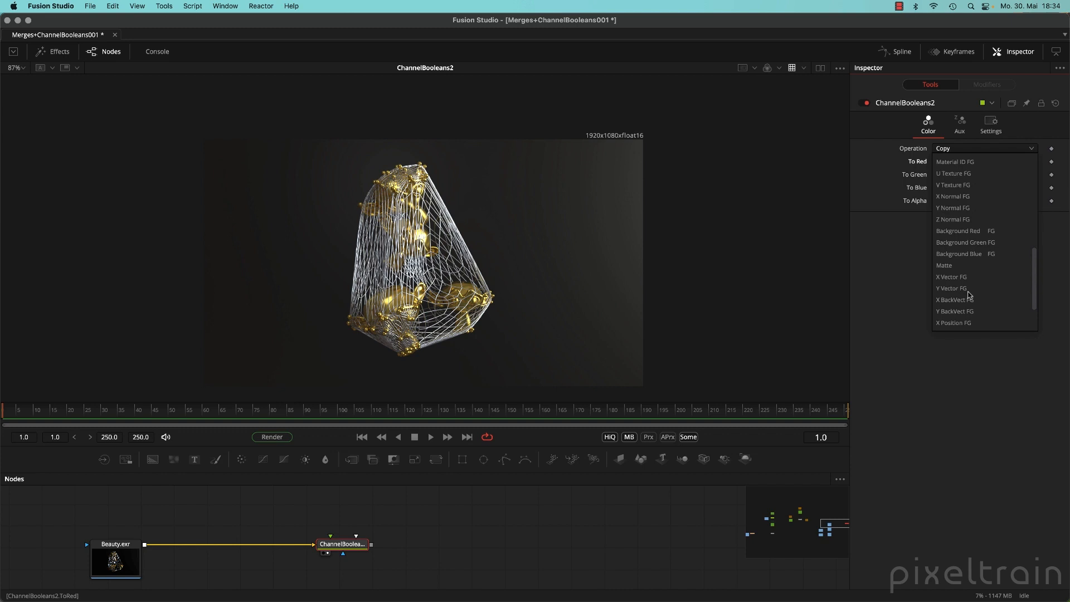
scroll(969, 295, "up", 8)
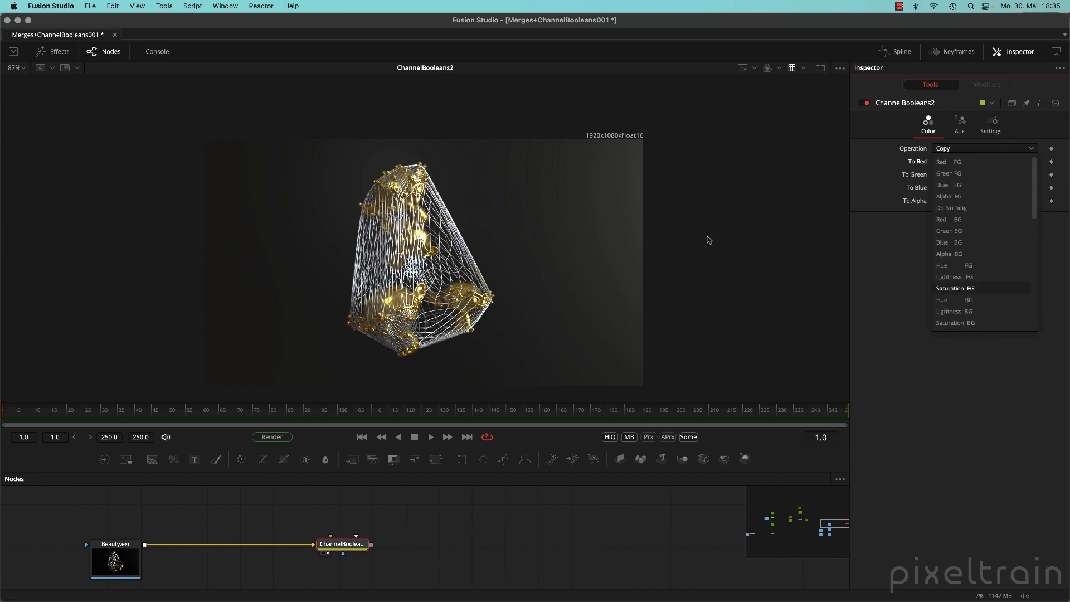
left_click(428, 513)
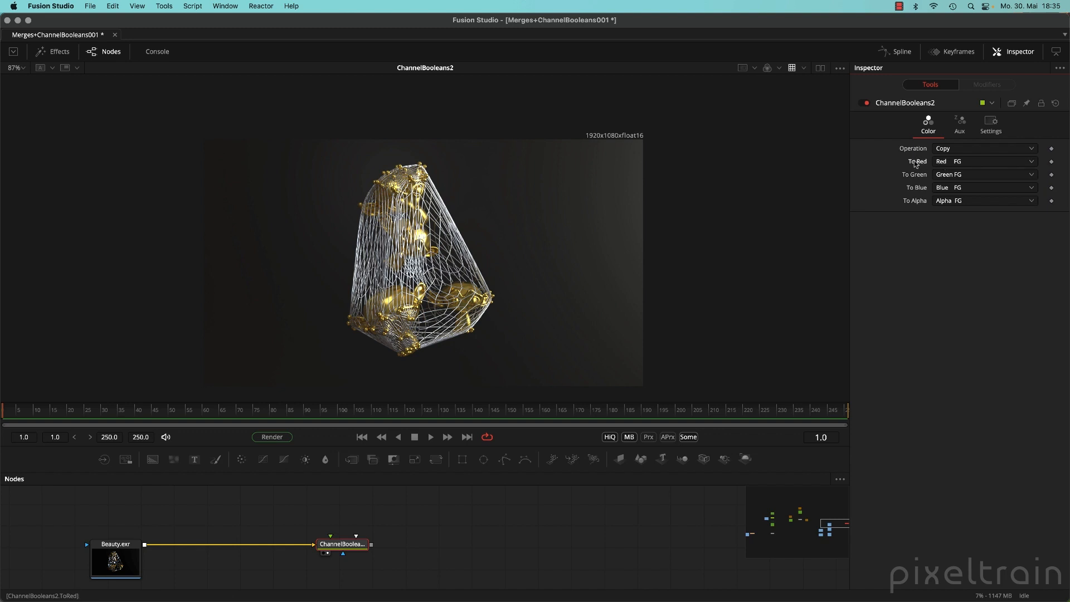
- Try Blue FG and Blue BG for To Red and Red BG for To Blue, and reset ChannelBooleans2 to its defaults
left_click(941, 163)
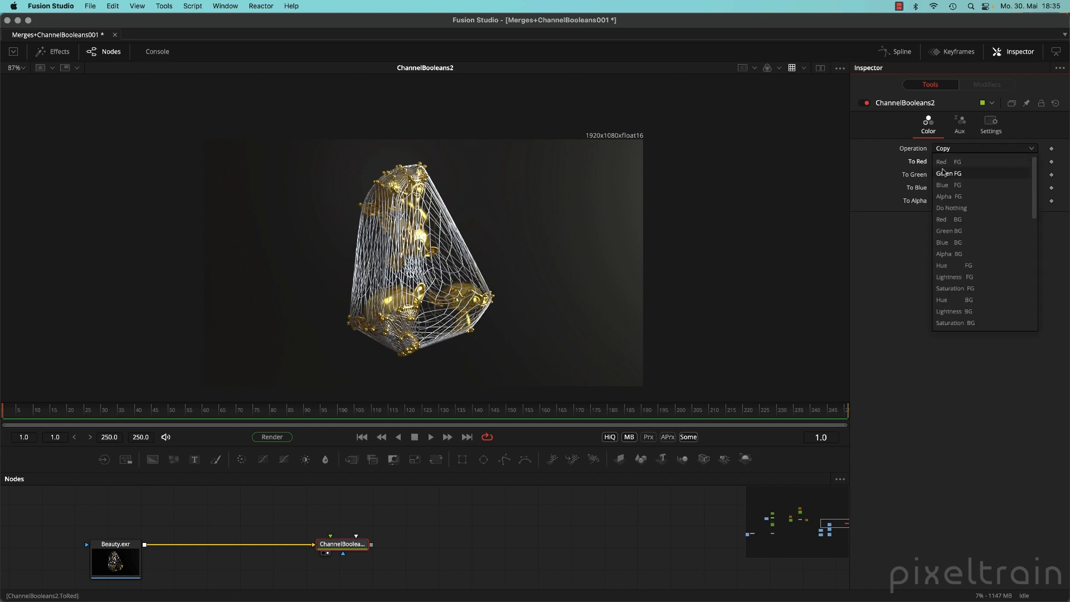
left_click(953, 186)
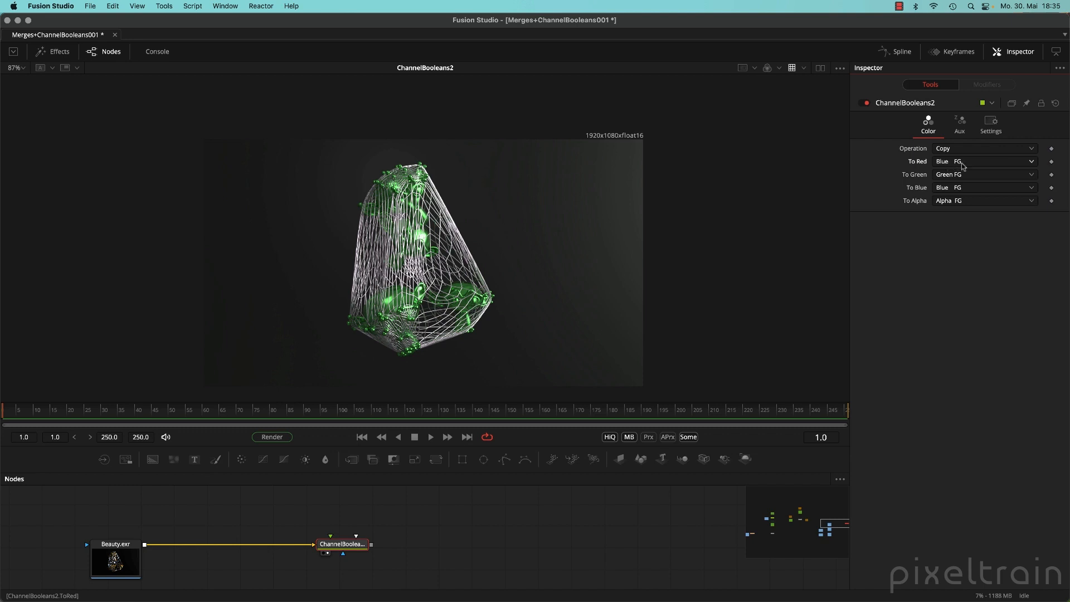
left_click(968, 165)
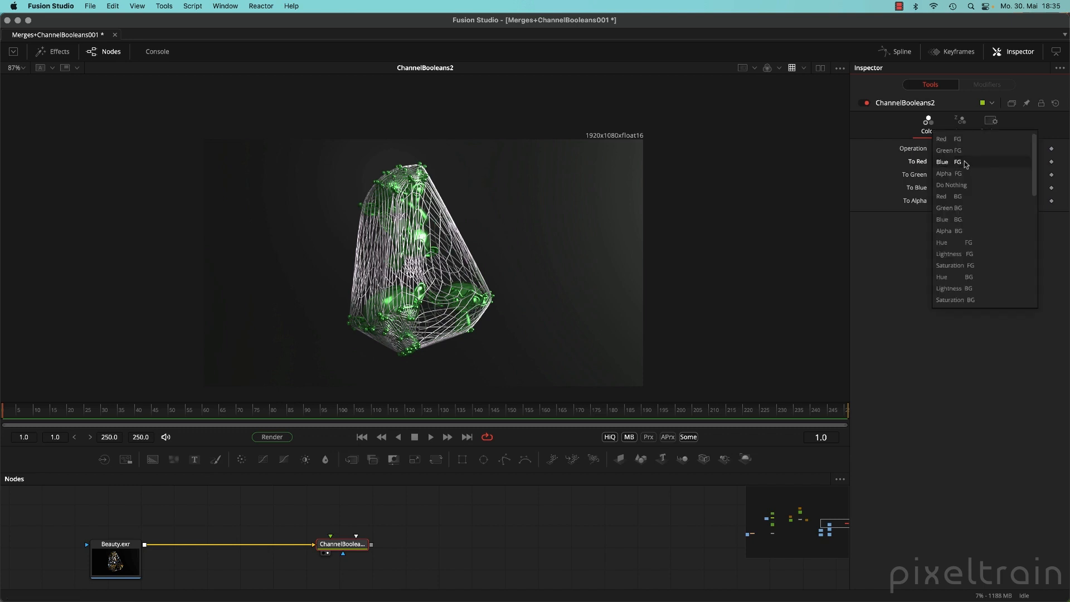
left_click(959, 222)
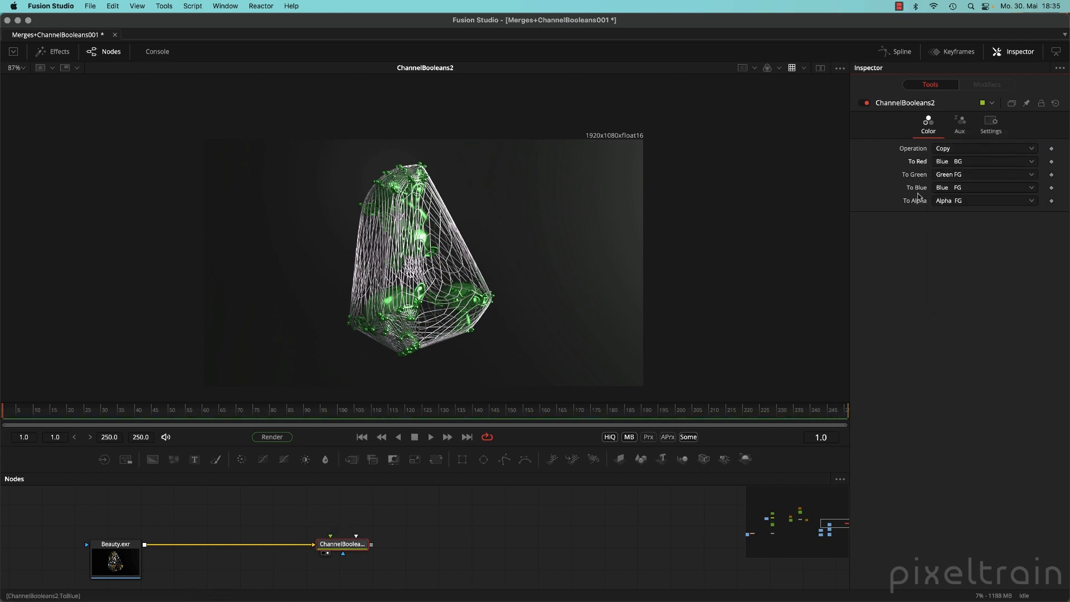
left_click(974, 188)
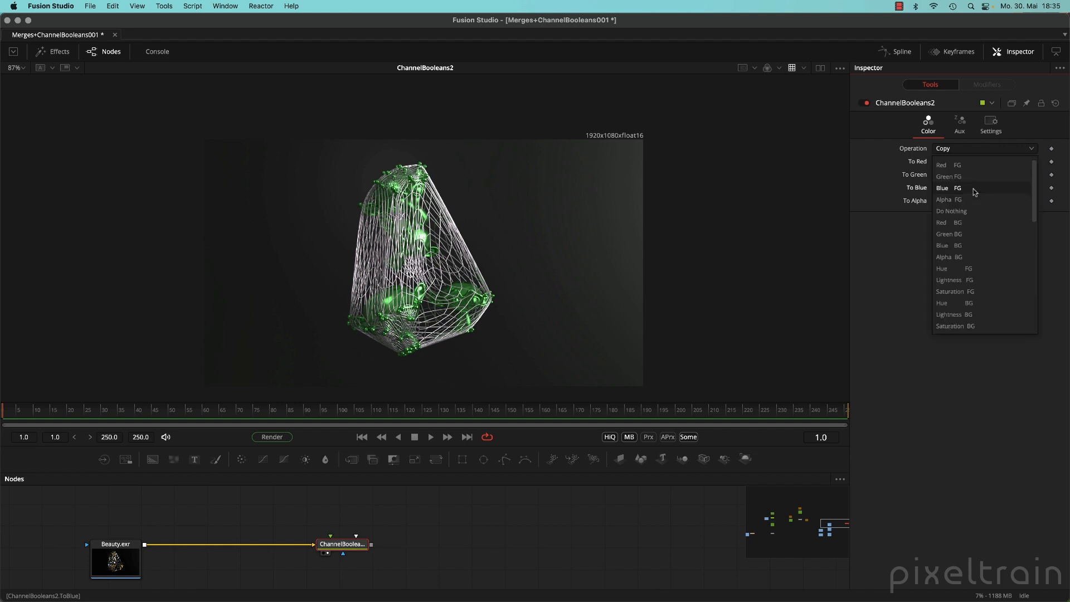
left_click(972, 224)
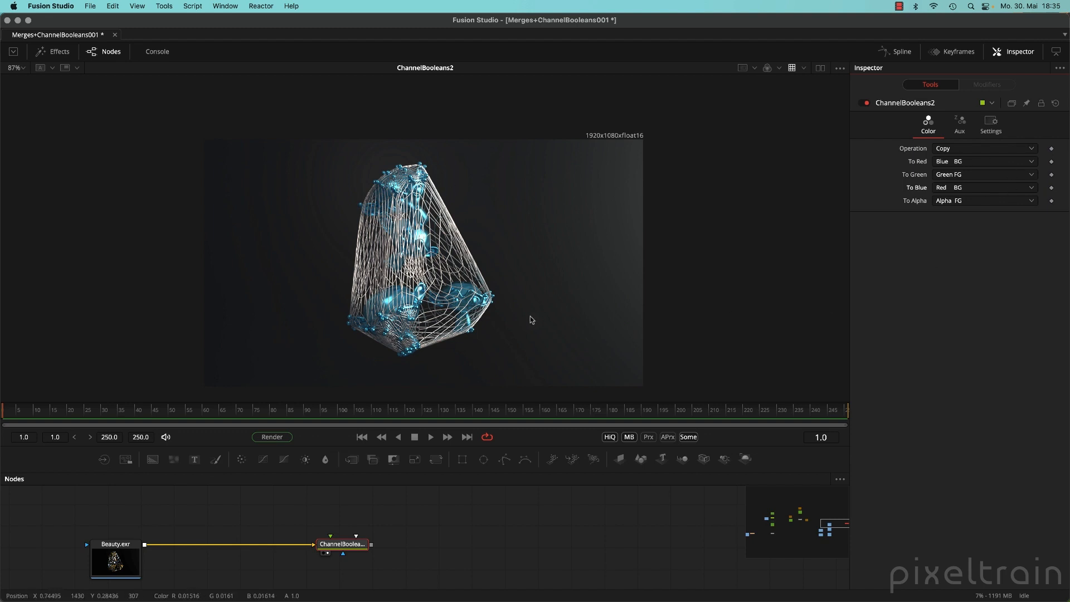
left_click(1056, 104)
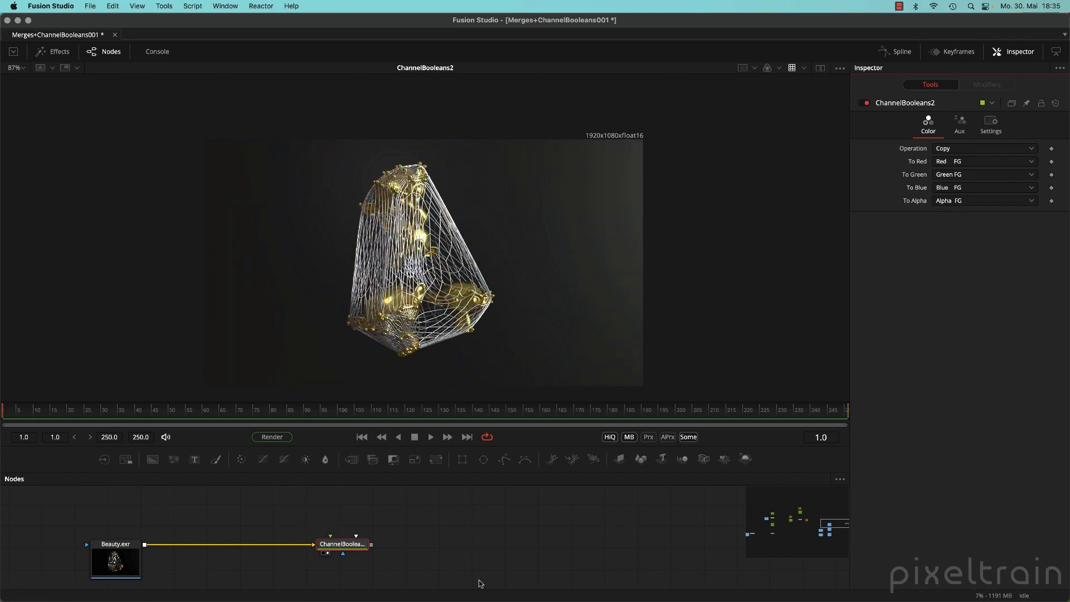
- Enlarge the node area to show more of the render pass loaders
left_click_drag(552, 473, 552, 409)
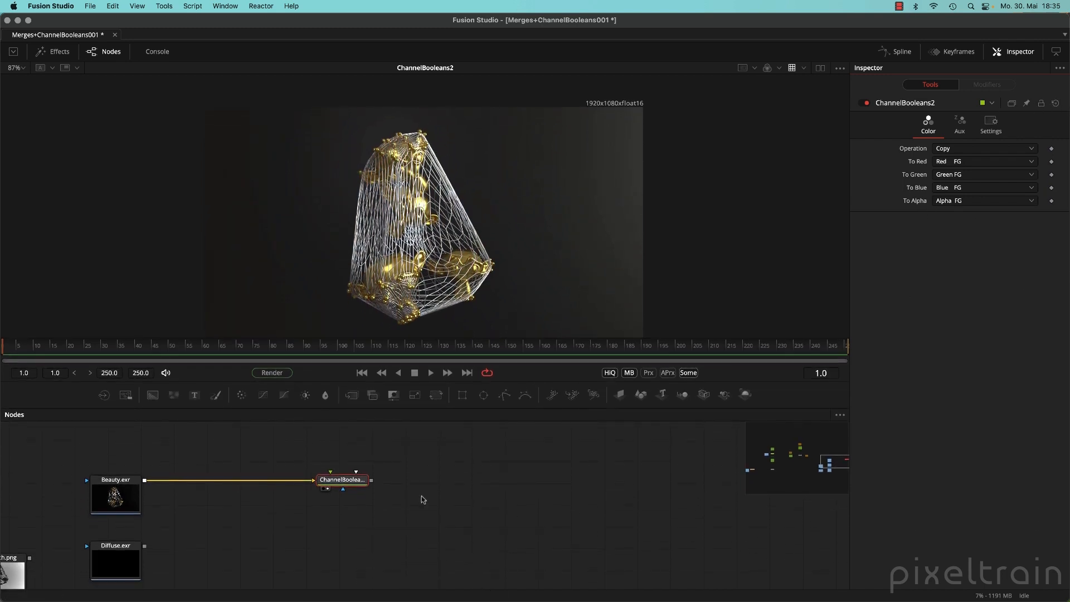
- Place the AO.exr loader above ChannelBooleans2, connect it as the foreground input, and view the pass
scroll(422, 500, "down", 1)
left_click_drag(427, 501, 557, 505)
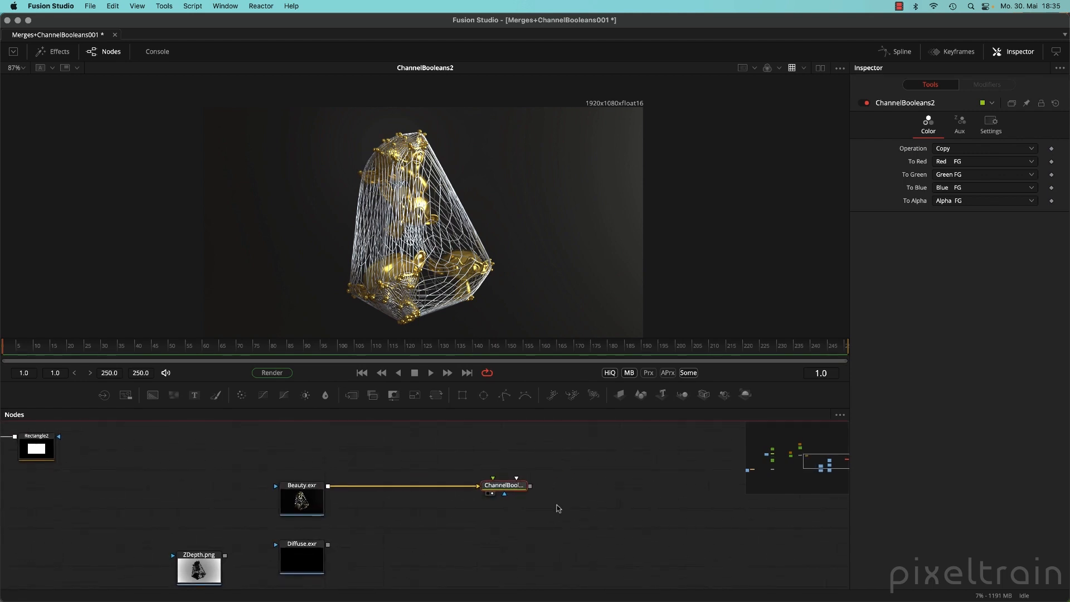
scroll(558, 509, "down", 2)
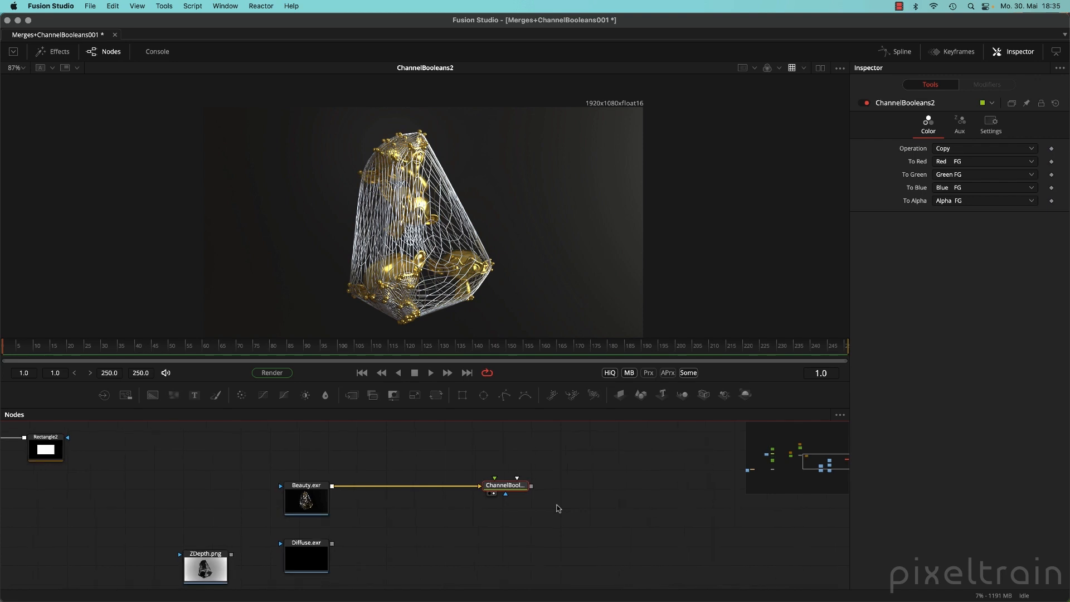
left_click_drag(552, 507, 520, 474)
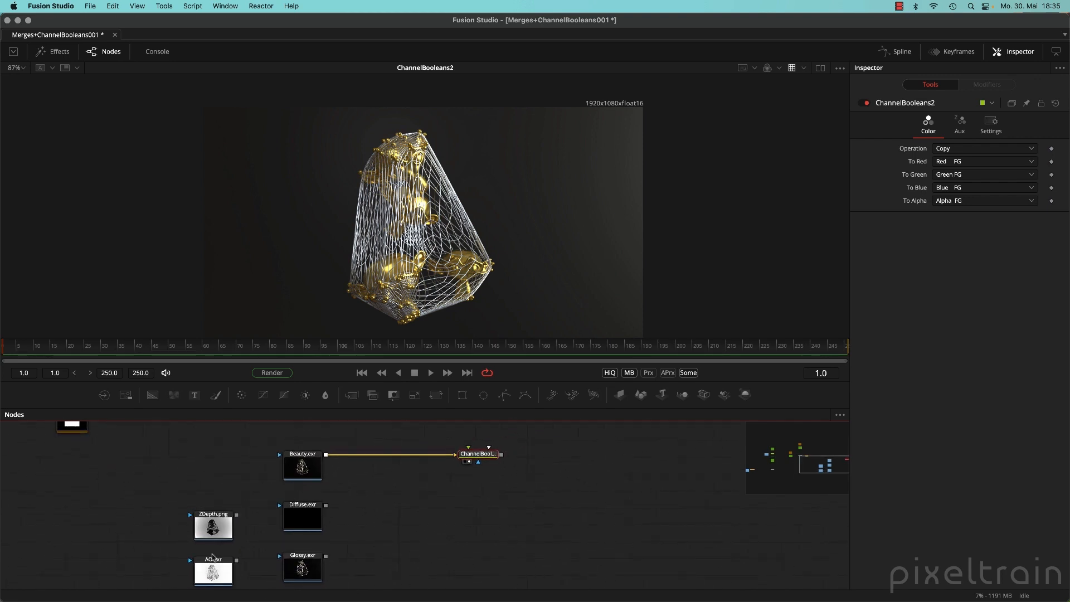
left_click_drag(214, 572, 464, 502)
key("1")
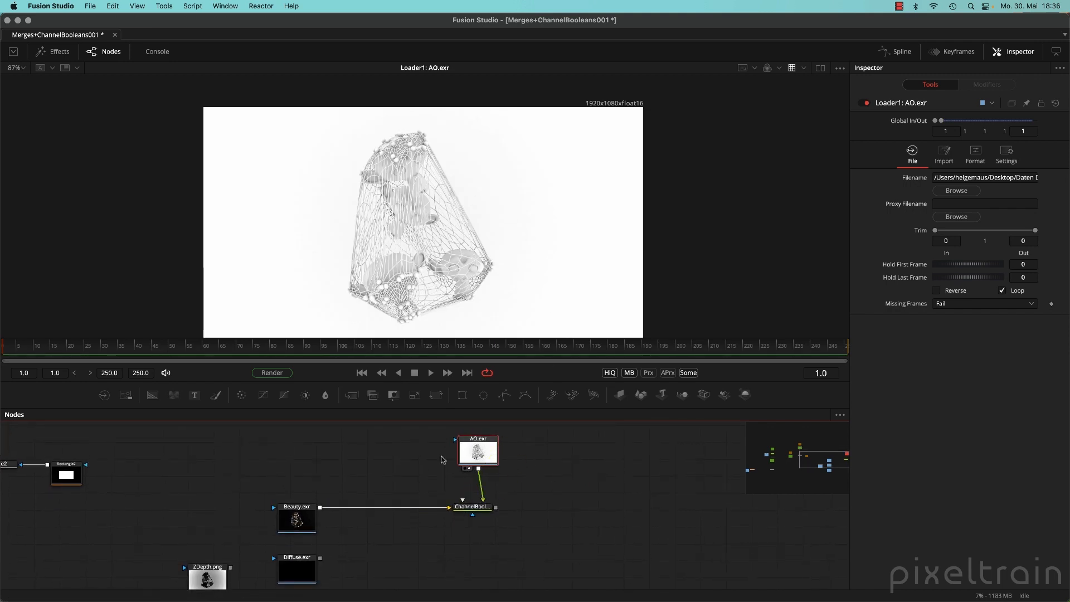
left_click_drag(490, 458, 484, 459)
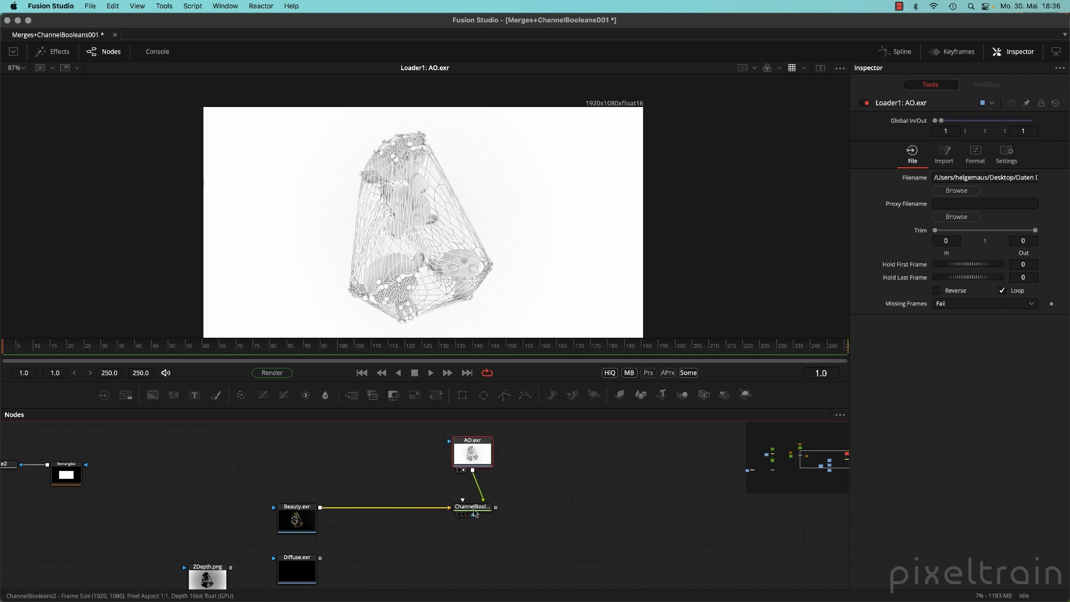
- View ChannelBooleans2 and set its Operation to Multiply to combine the AO pass with the Beauty pass
left_click(475, 513)
key("1")
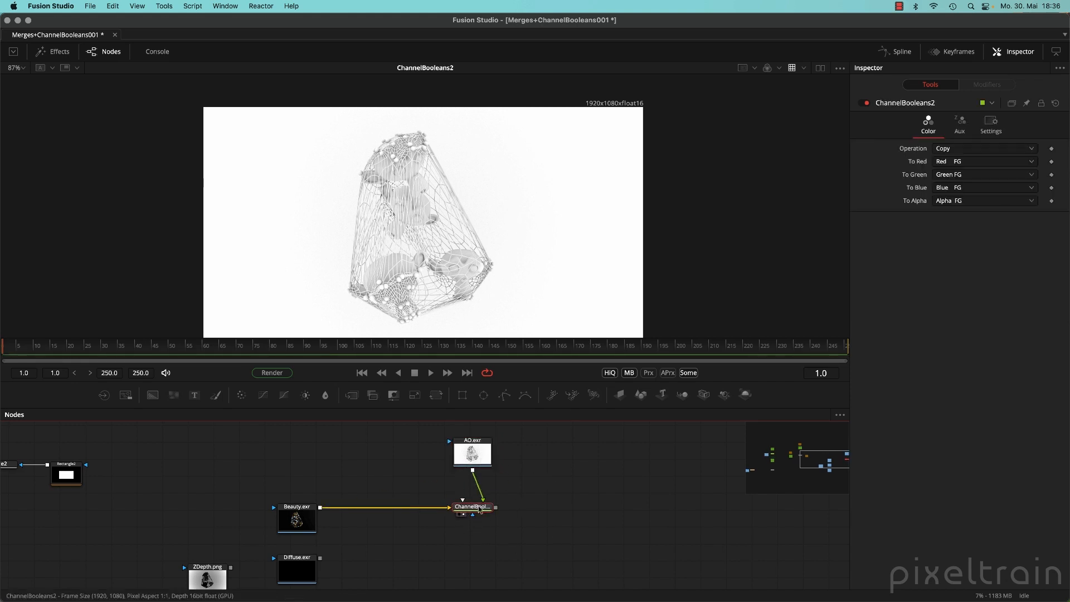
left_click_drag(486, 269, 513, 250)
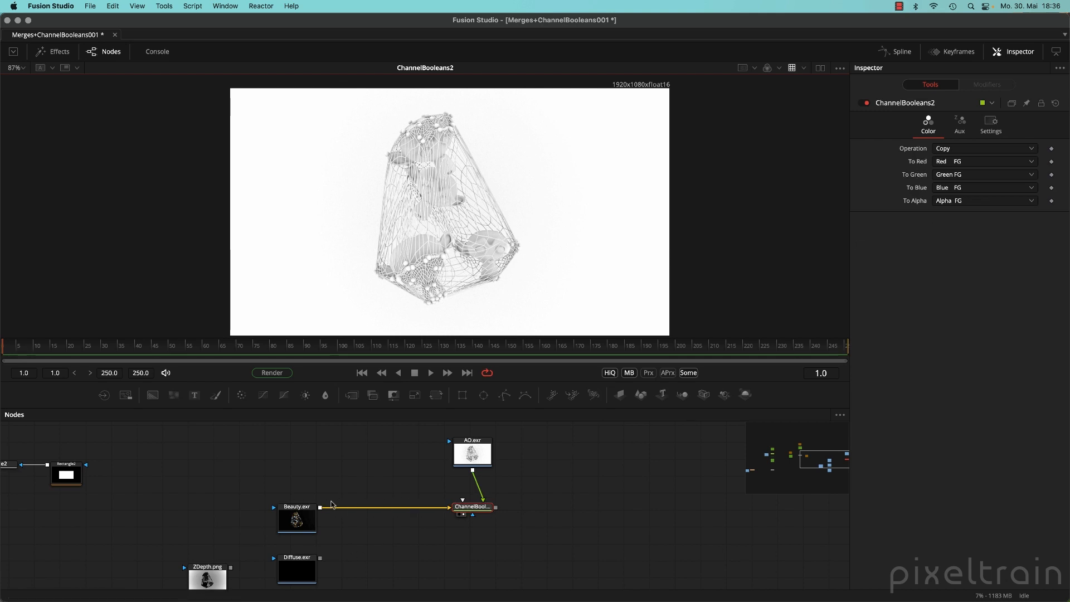
mouse_move(473, 511)
left_click(950, 149)
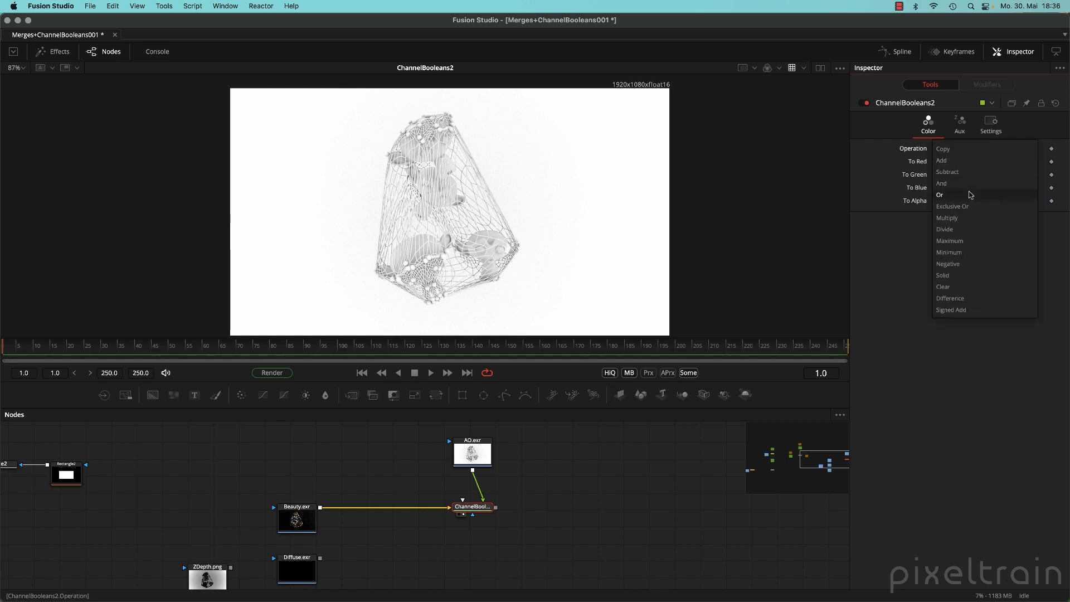
left_click(959, 218)
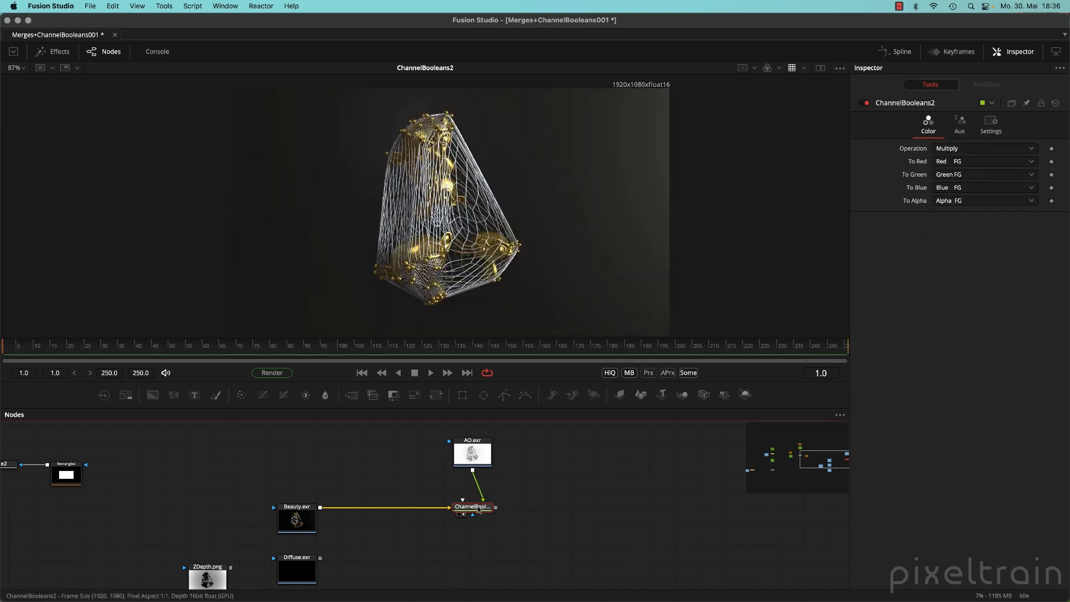
- Compare the Beauty image with and without the AO multiplication by repeatedly disabling and enabling ChannelBooleans2
left_click(864, 103)
left_click(865, 103)
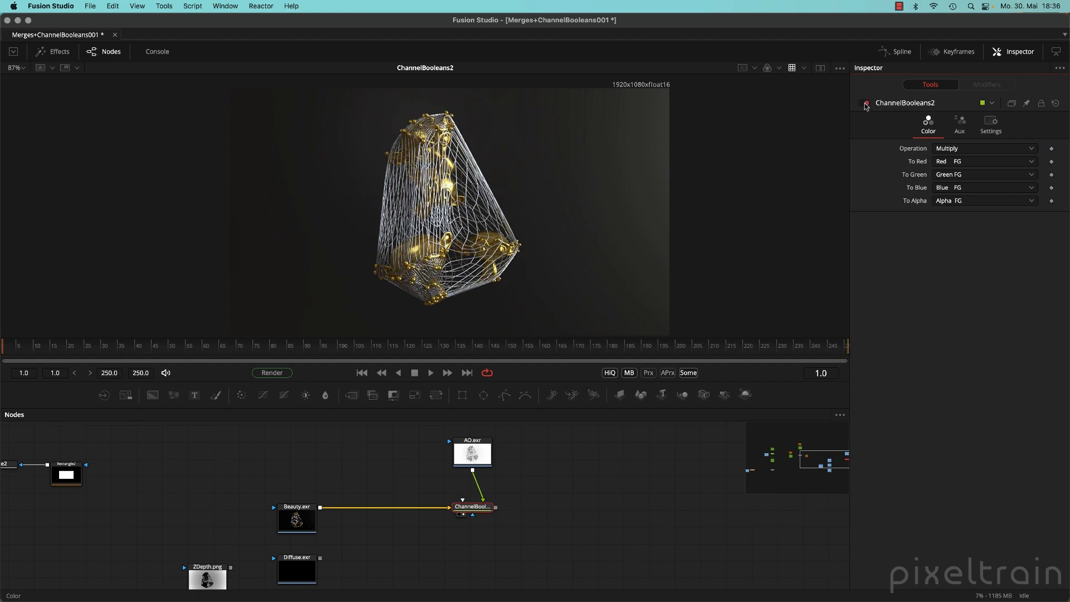
left_click(864, 103)
left_click(865, 103)
left_click(865, 103)
left_click(865, 103)
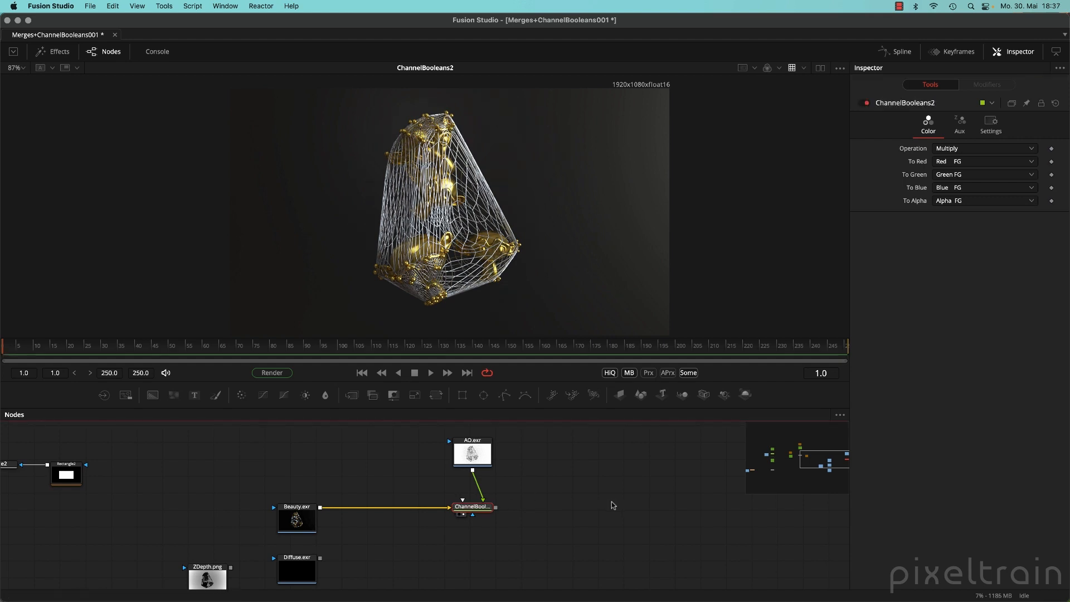
- Inspect the multiplied occlusion up close in an enlarged viewer and try the Blend control of ChannelBooleans2
scroll(433, 270, "up", 5)
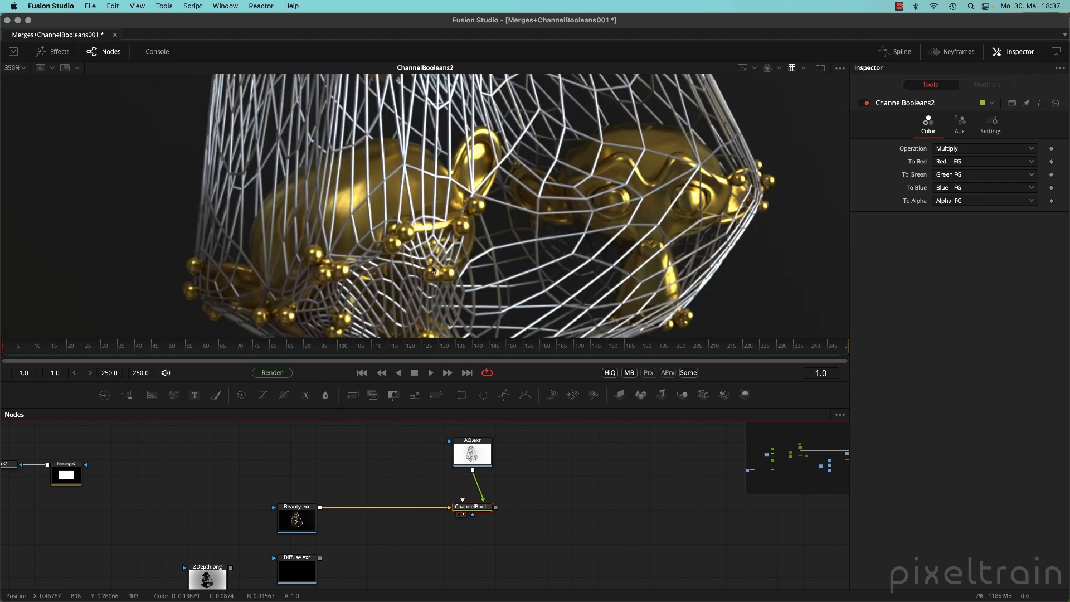
left_click_drag(434, 270, 533, 318)
left_click_drag(589, 409, 589, 565)
scroll(527, 267, "down", 5)
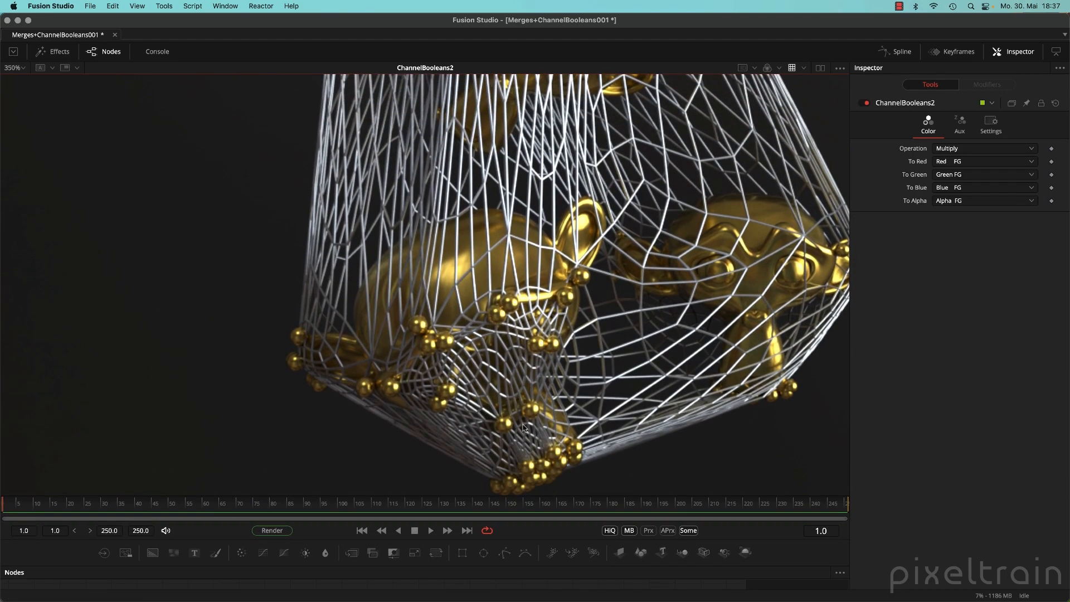
scroll(528, 267, "up", 5)
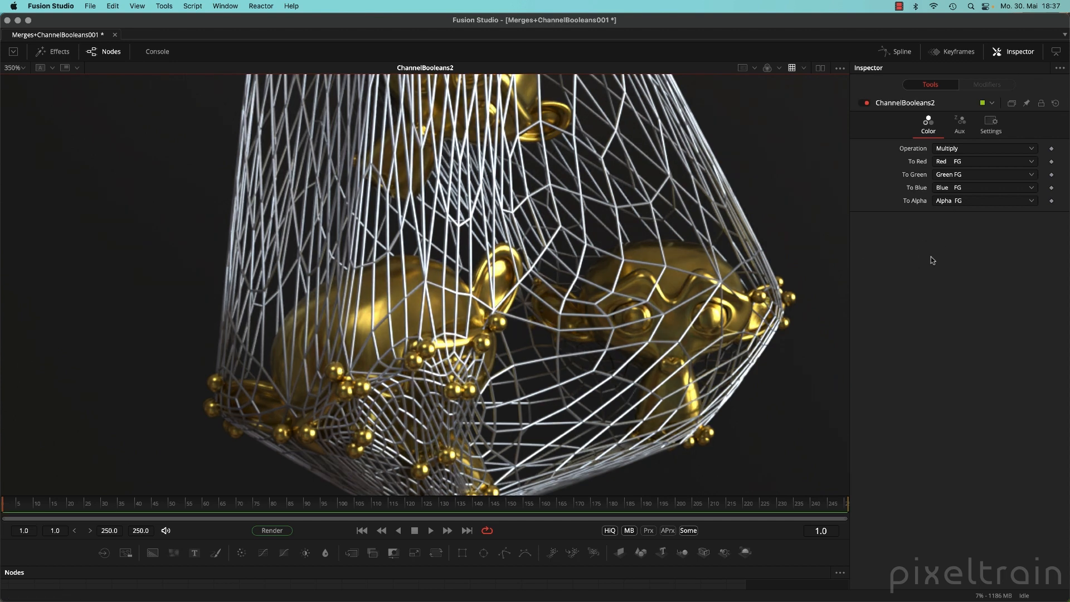
left_click(991, 124)
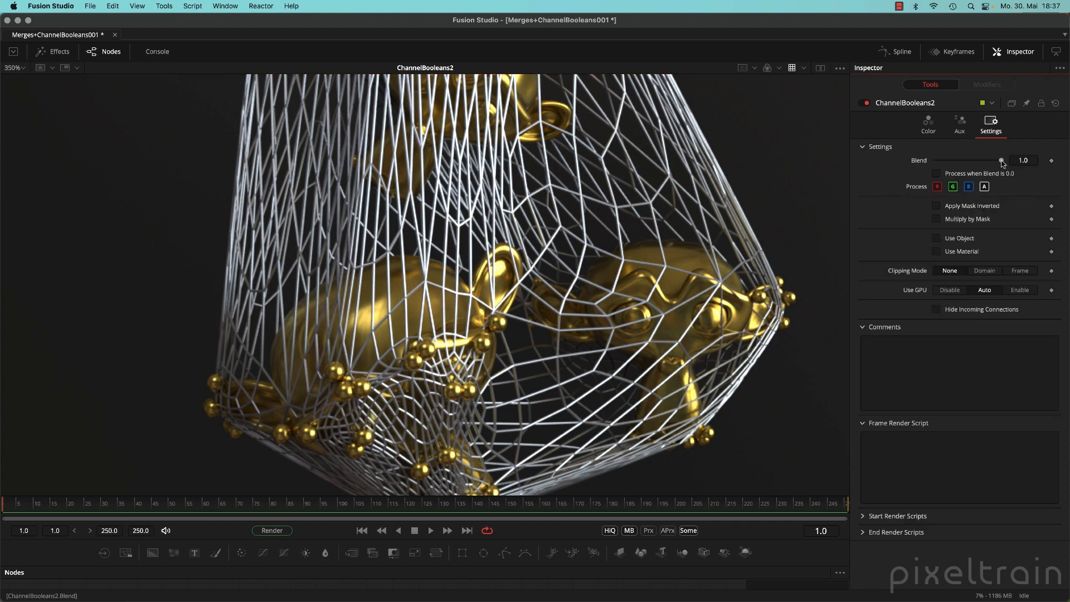
mouse_move(1002, 162)
left_mouse_down()
mouse_move(937, 162)
mouse_move(1000, 161)
left_mouse_up()
left_click(929, 124)
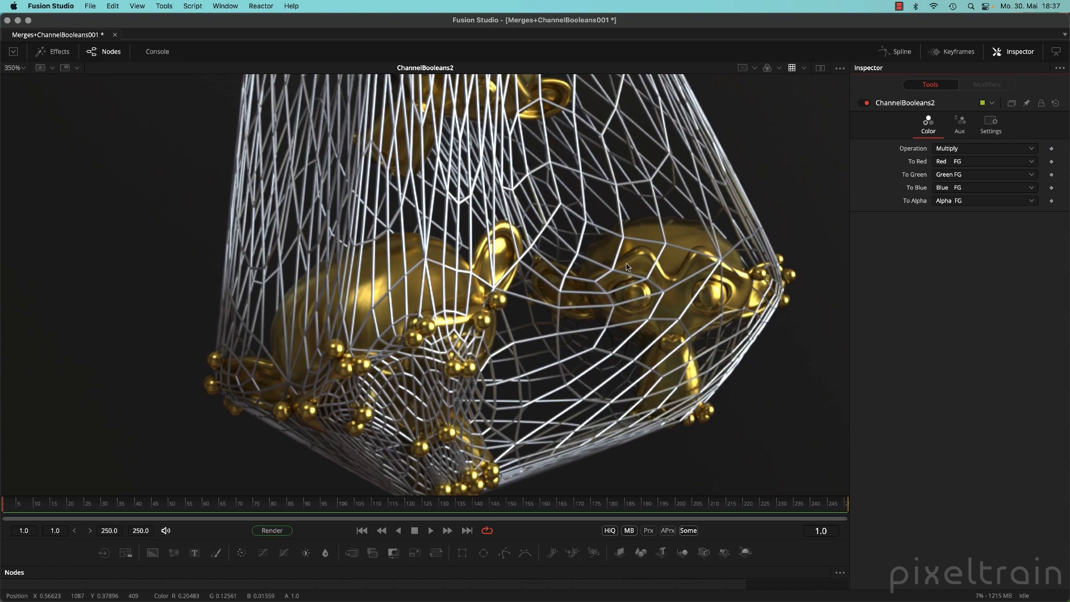
- Delete ChannelBooleans2 and rearrange the Beauty.exr and AO.exr loaders next to each other above ZDepth.png and Diffuse.exr
scroll(627, 267, "down", 2)
left_click_drag(581, 540, 585, 333)
left_click_drag(525, 118, 392, 217)
scroll(392, 217, "down", 2)
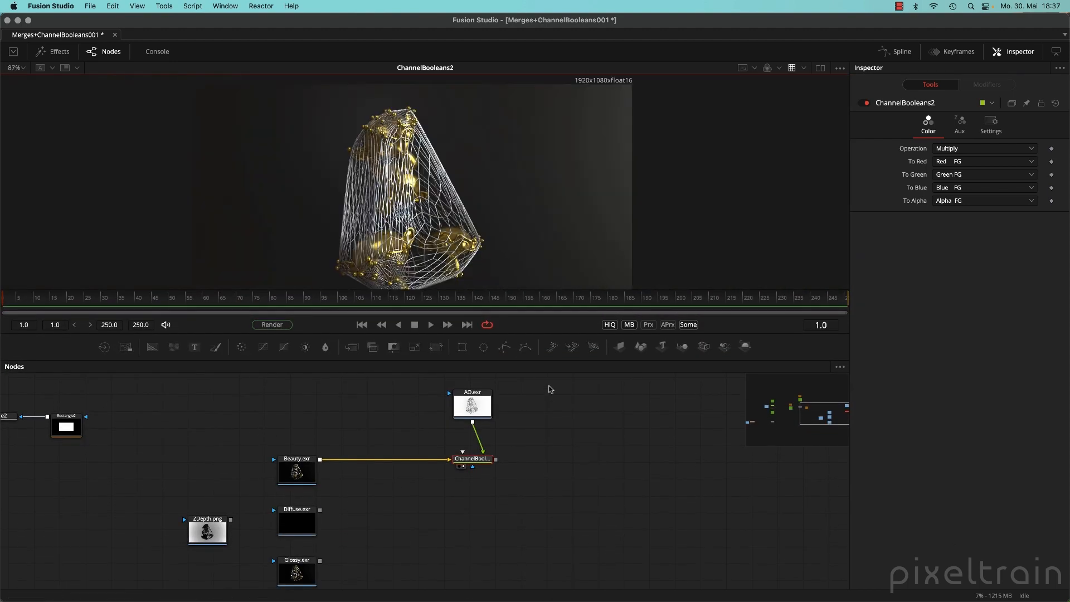
left_click(550, 387)
left_click_drag(562, 360, 563, 398)
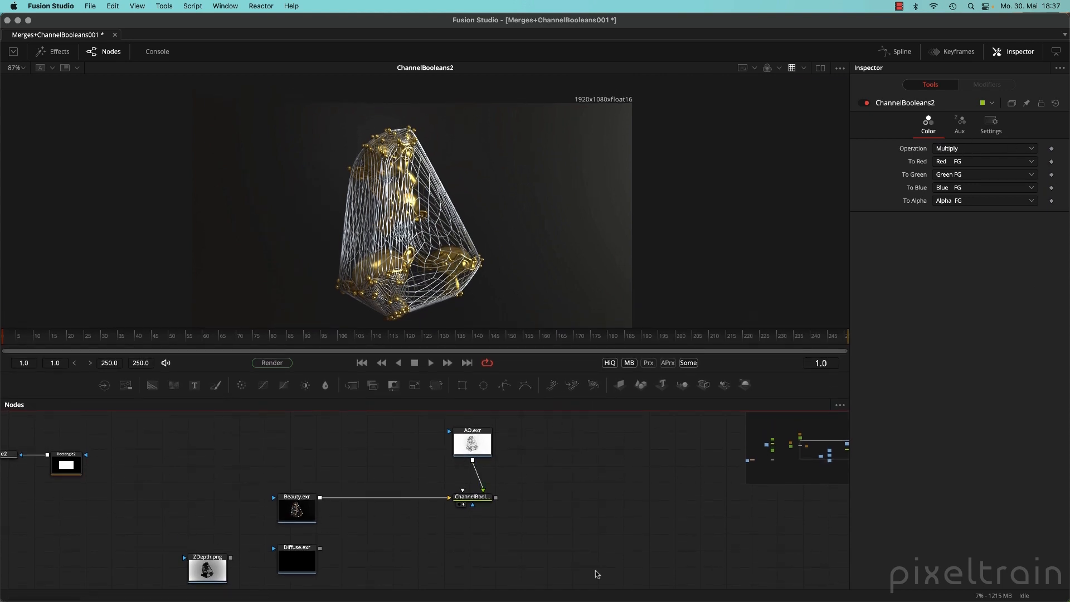
scroll(599, 530, "left", 3)
left_click_drag(635, 534, 502, 496)
key("Delete")
left_click_drag(355, 524, 265, 496)
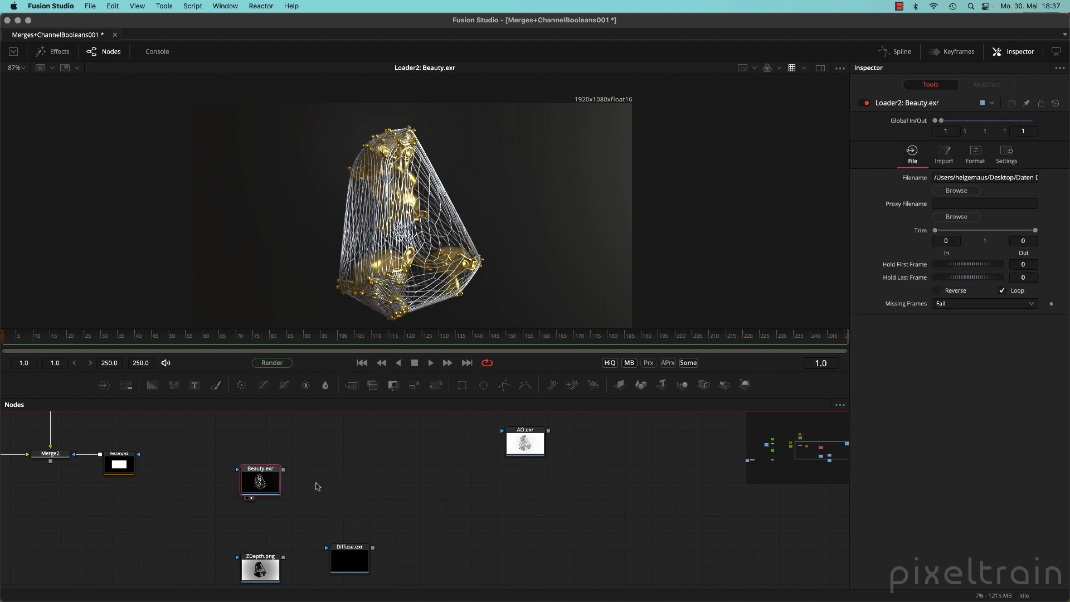
left_click_drag(538, 451, 378, 481)
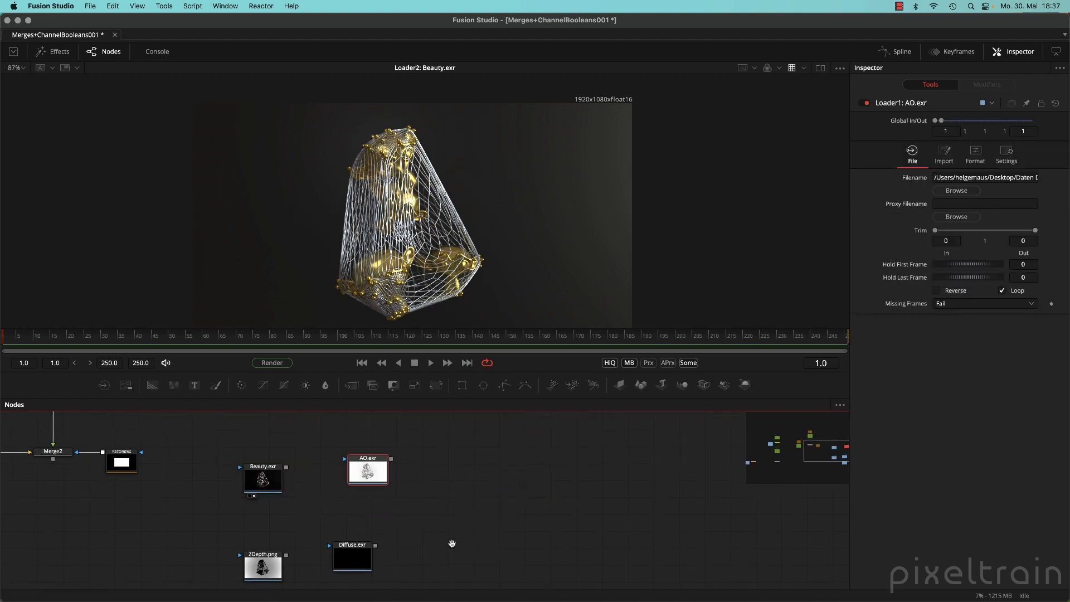
- Show the Diffuse.exr pass in the viewer and move its loader out beside the AO.exr and Glossy.exr loaders
scroll(530, 419, "down", 3)
left_click_drag(543, 401, 543, 369)
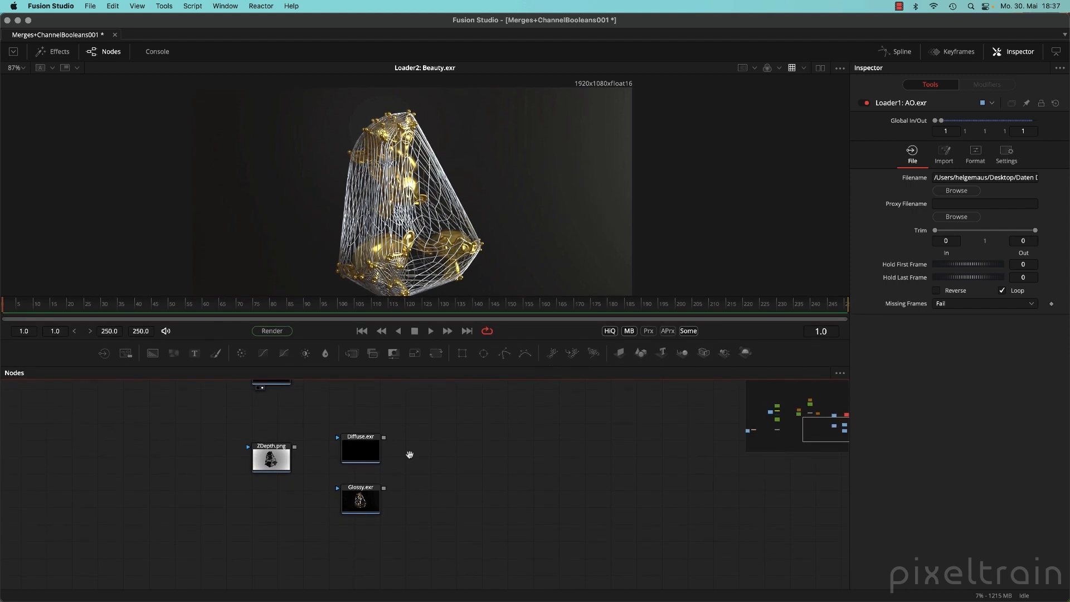
scroll(409, 453, "up", 3)
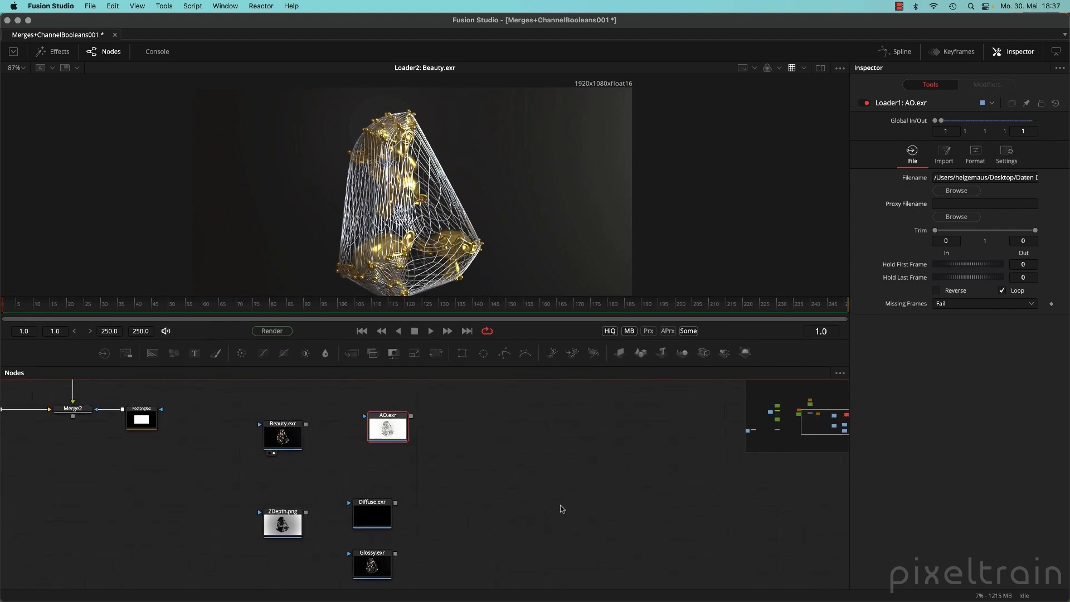
left_click_drag(372, 516, 492, 242)
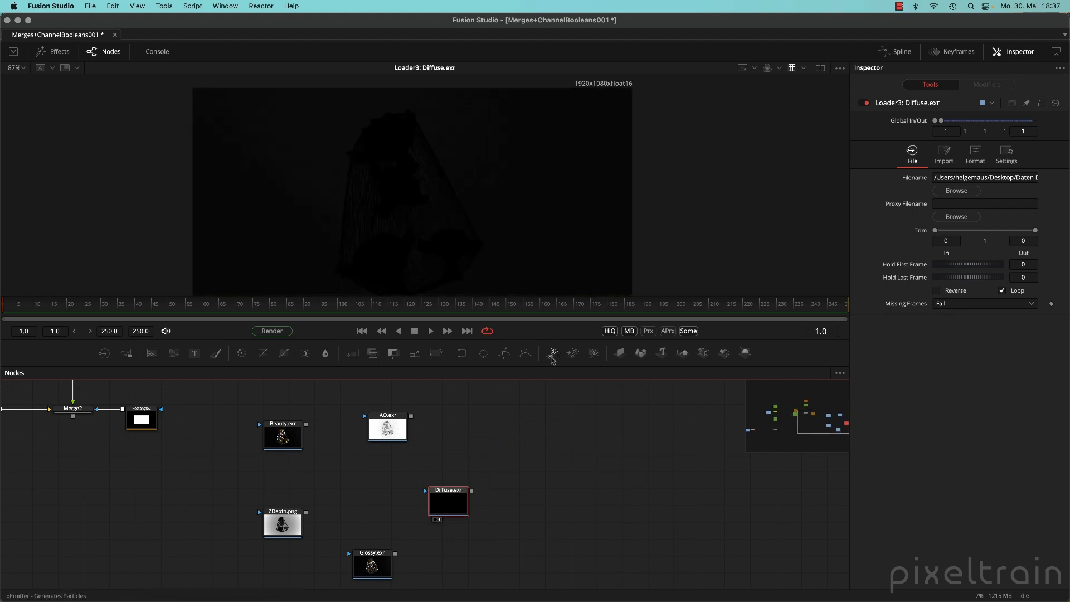
left_click_drag(548, 366, 548, 426)
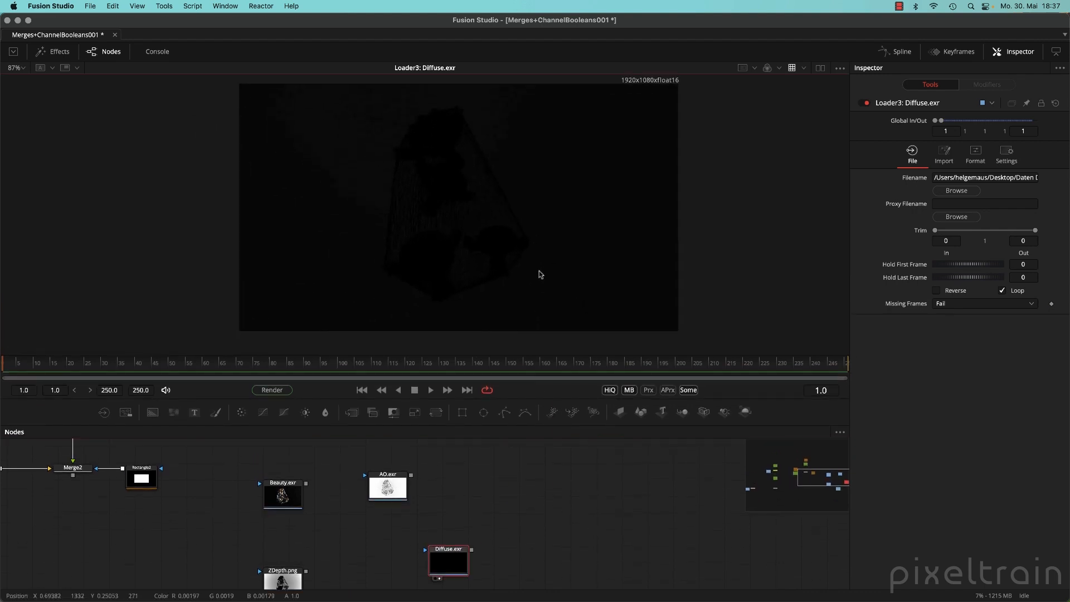
- Examine the dark Diffuse.exr pass with Normalized Color Range enabled, and switch the option off again
left_click(840, 68)
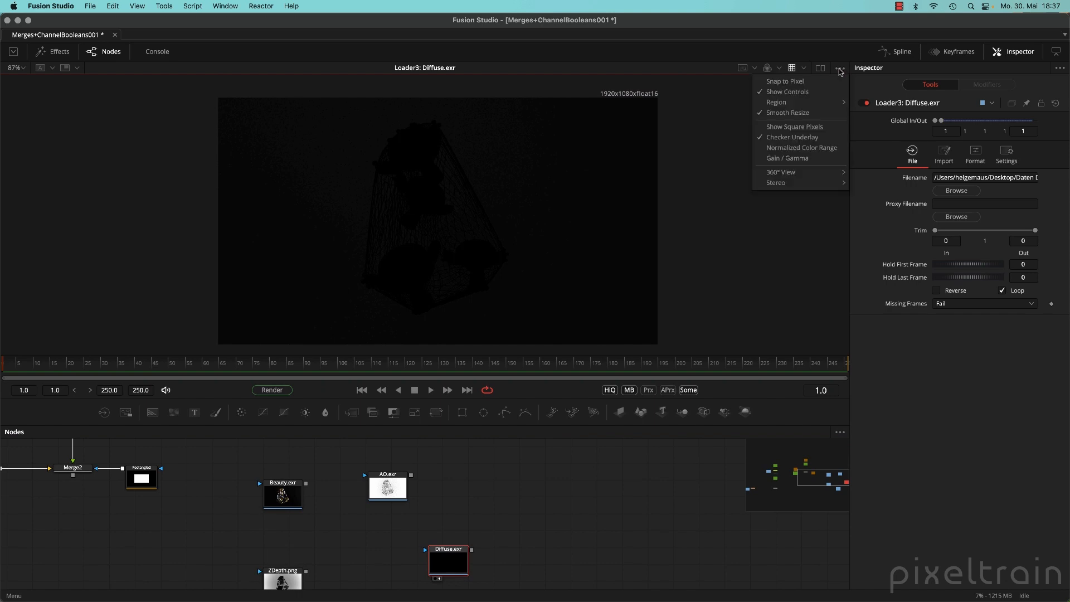
left_click(818, 151)
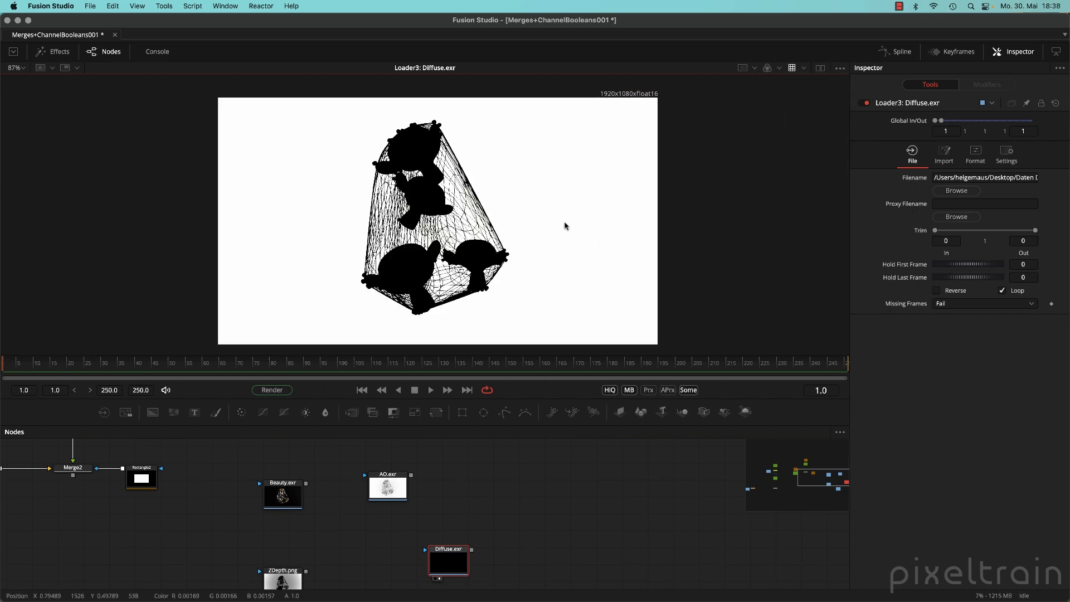
scroll(551, 229, "up", 2)
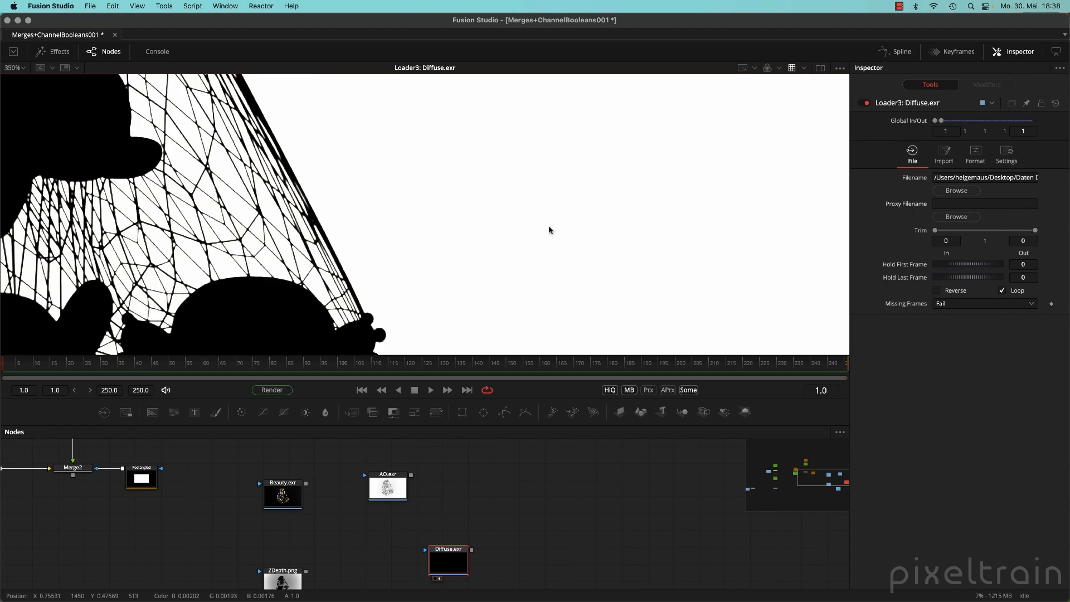
scroll(550, 229, "down", 1)
left_click_drag(285, 228, 451, 177)
scroll(609, 270, "down", 2)
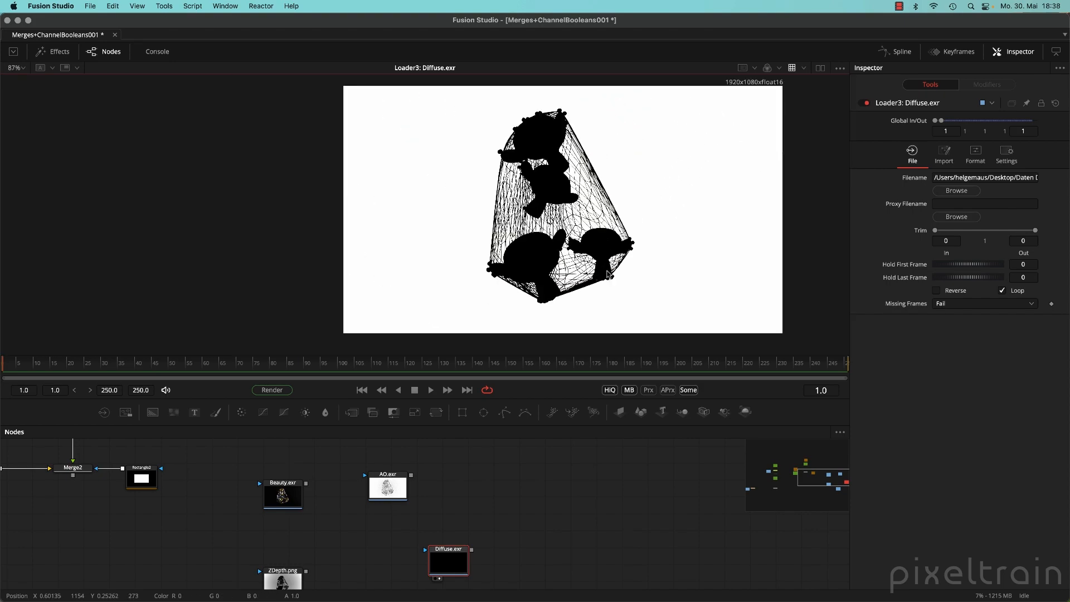
left_click_drag(646, 222, 612, 197)
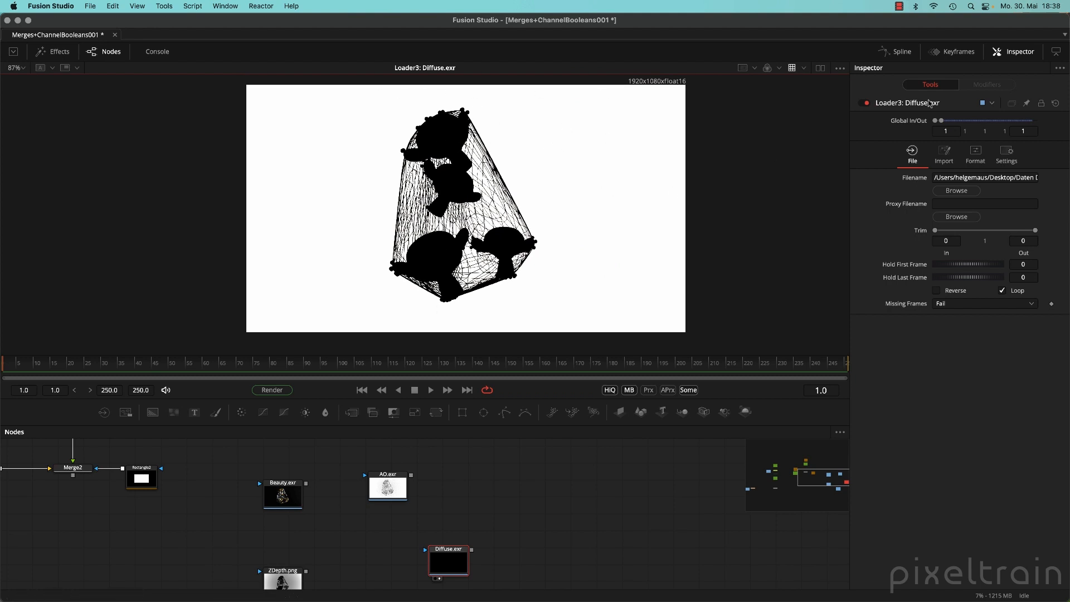
left_click(841, 68)
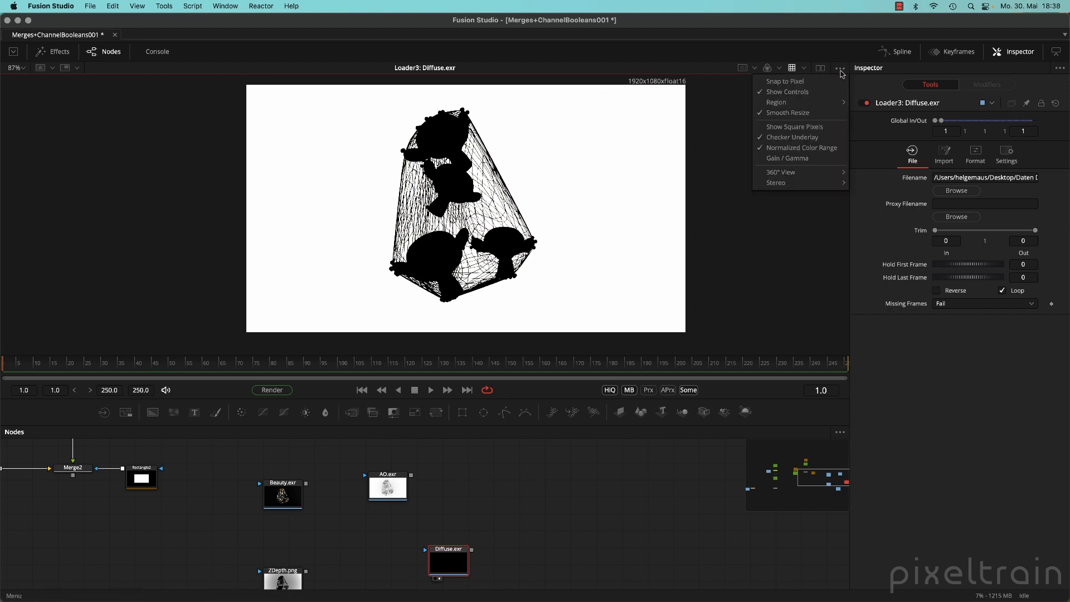
left_click(817, 149)
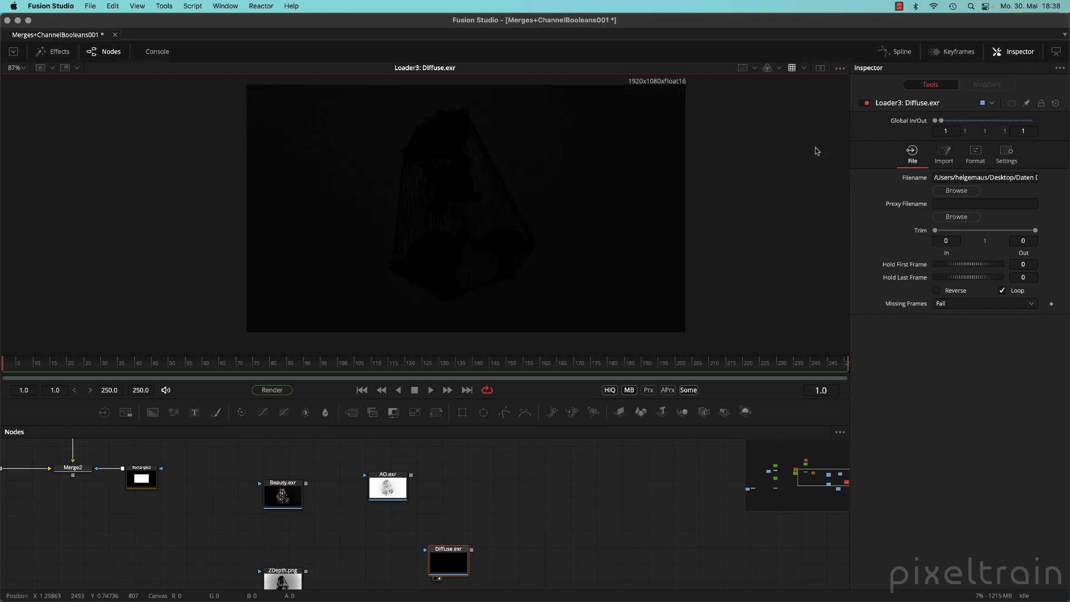
- View the Glossy.exr pass and reposition the Diffuse.exr loader just above the Glossy.exr loader
left_click_drag(525, 530, 520, 483)
left_click_drag(351, 577, 368, 554)
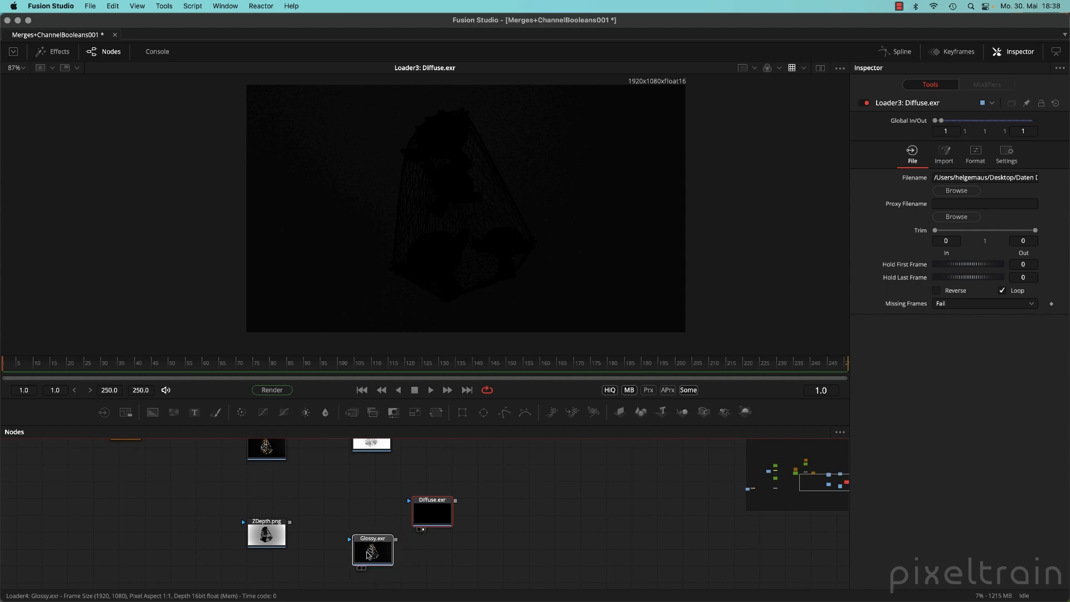
key("1")
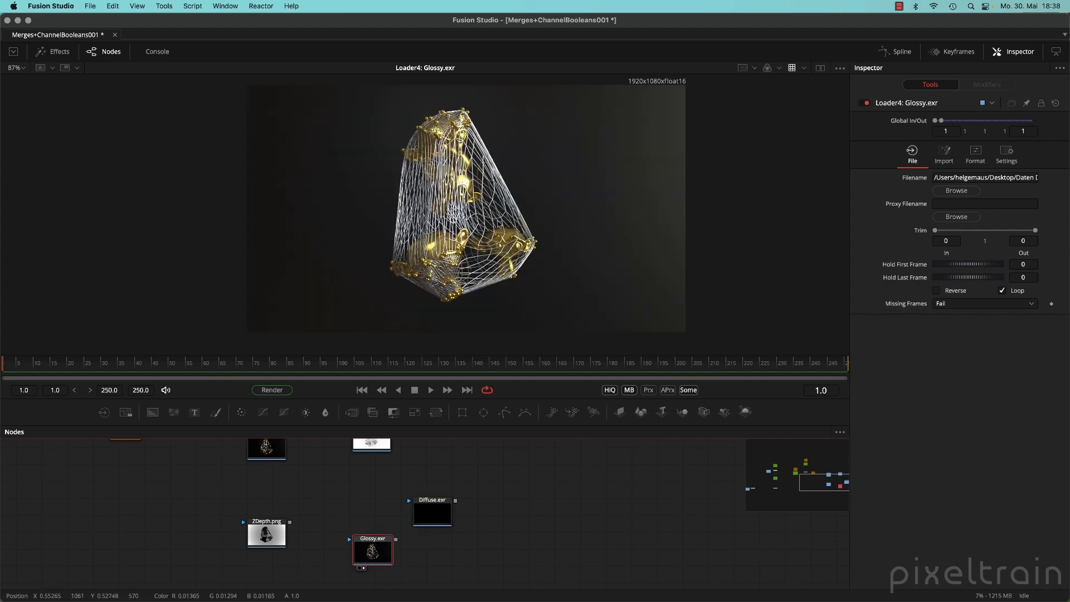
scroll(503, 228, "up", 3)
scroll(503, 228, "down", 3)
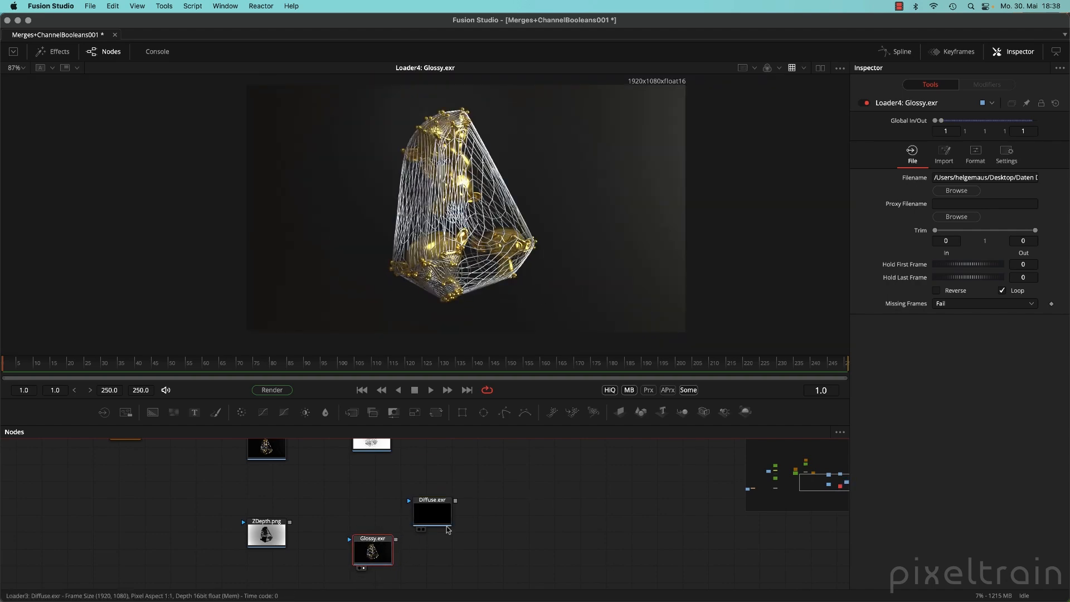
left_click_drag(435, 516, 400, 495)
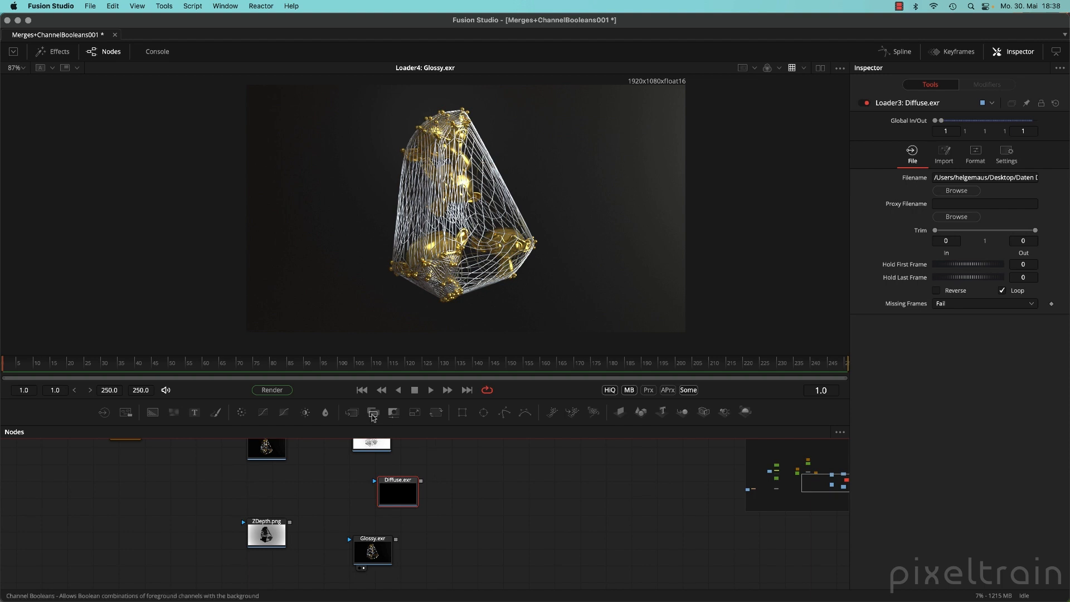
- Add a Channel Booleans node beside the Diffuse.exr loader and connect Diffuse.exr to its background input
left_click_drag(373, 413, 495, 491)
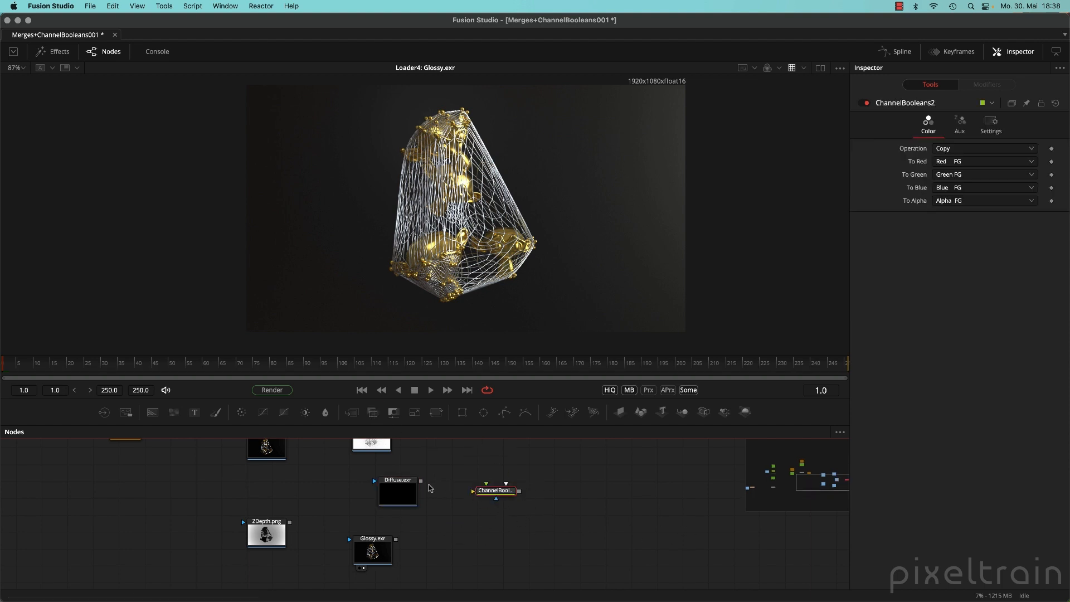
left_click_drag(422, 481, 474, 491)
left_click_drag(395, 494, 417, 504)
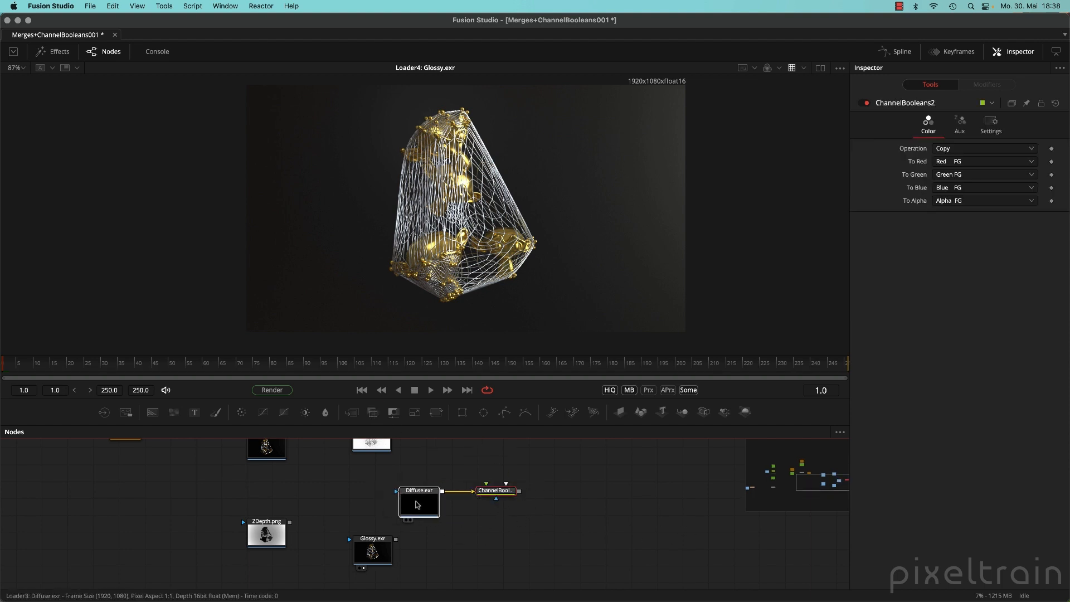
left_click(417, 505)
- Place Glossy.exr above the new Channel Booleans node, connect it to the foreground input and view the node's result
left_click_drag(372, 552, 647, 482)
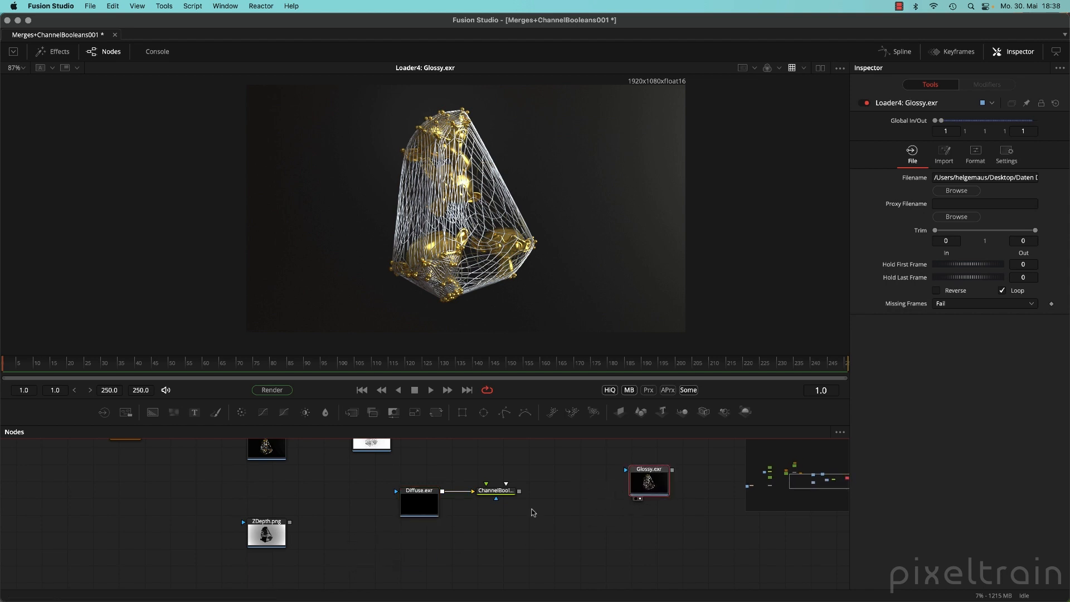
scroll(529, 510, "up", 3)
left_click_drag(521, 516, 527, 231)
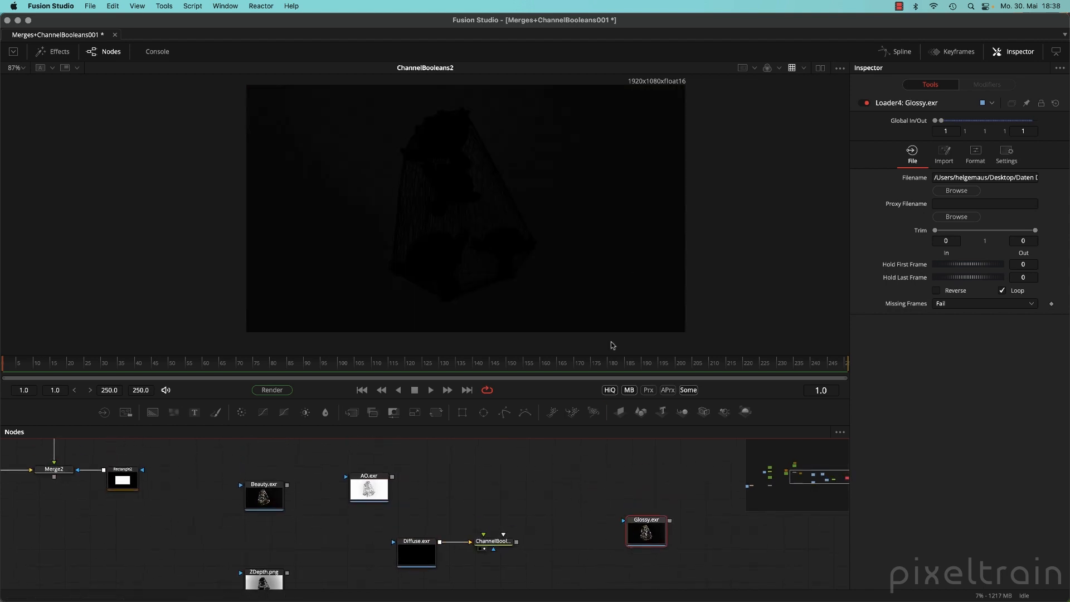
left_click_drag(653, 539, 493, 490)
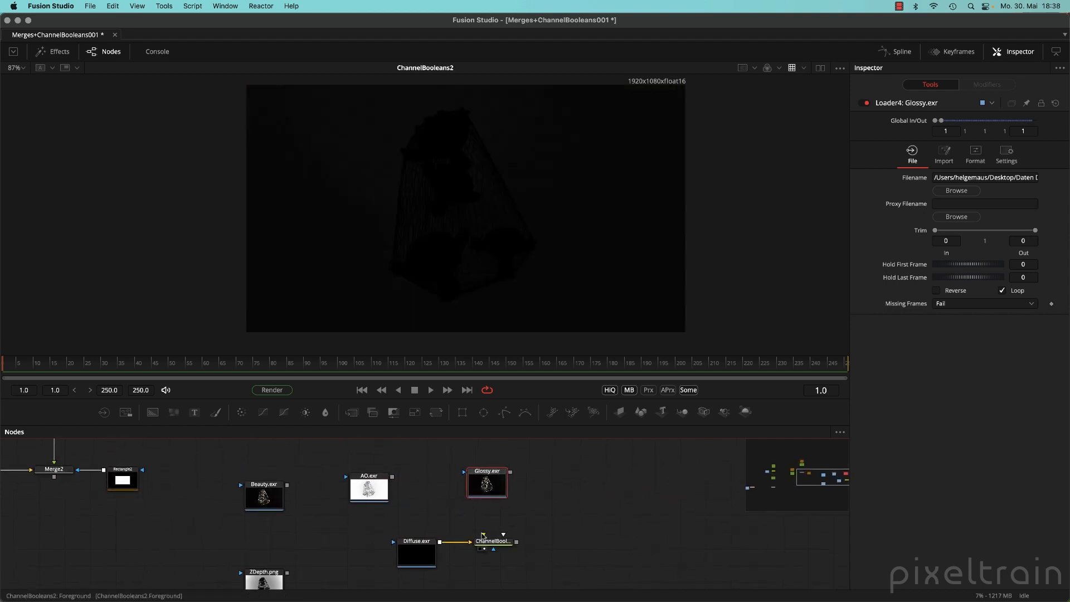
left_click_drag(483, 536, 494, 495)
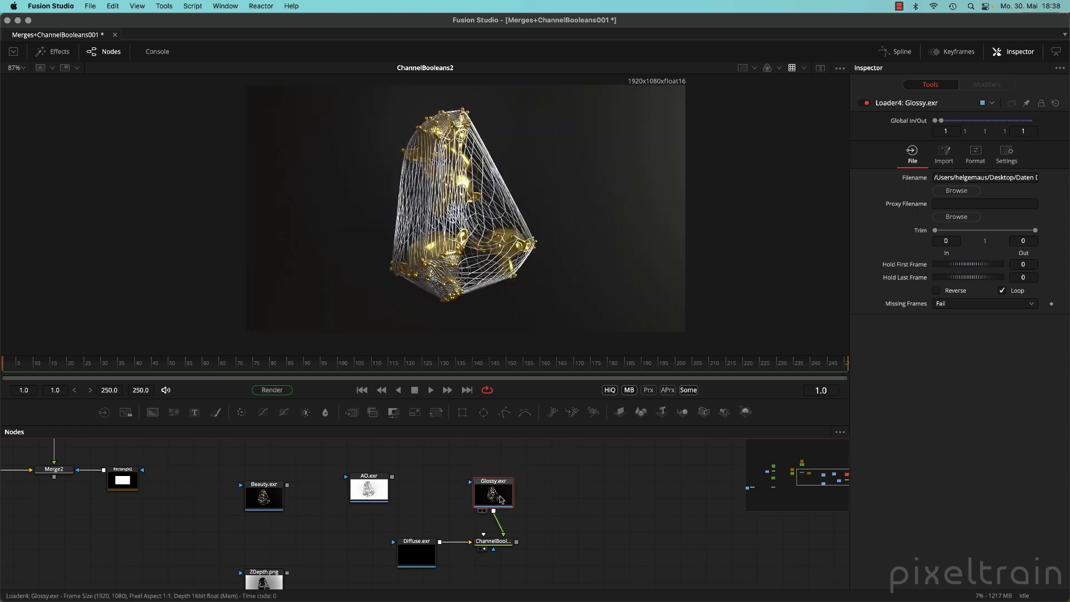
- Set the Operation of ChannelBooleans2 to Add
left_click(506, 542)
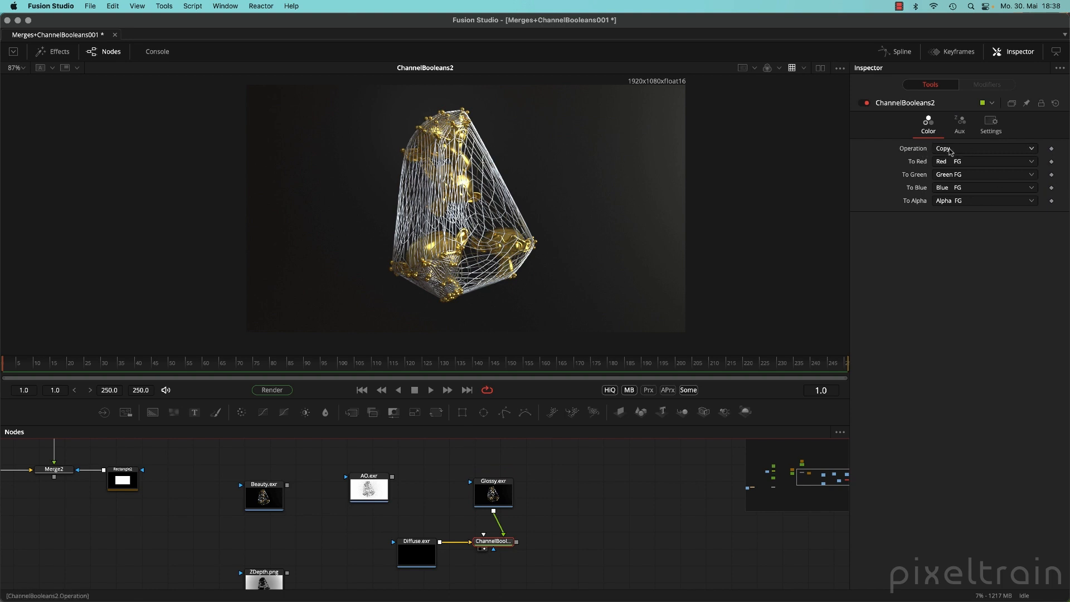
left_click(950, 151)
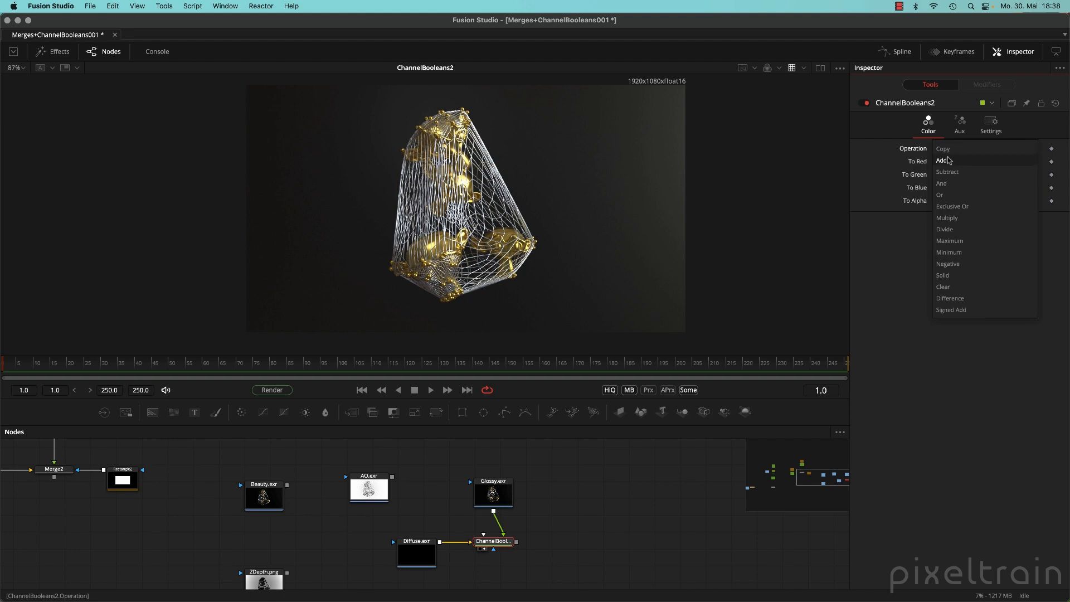
left_click(947, 160)
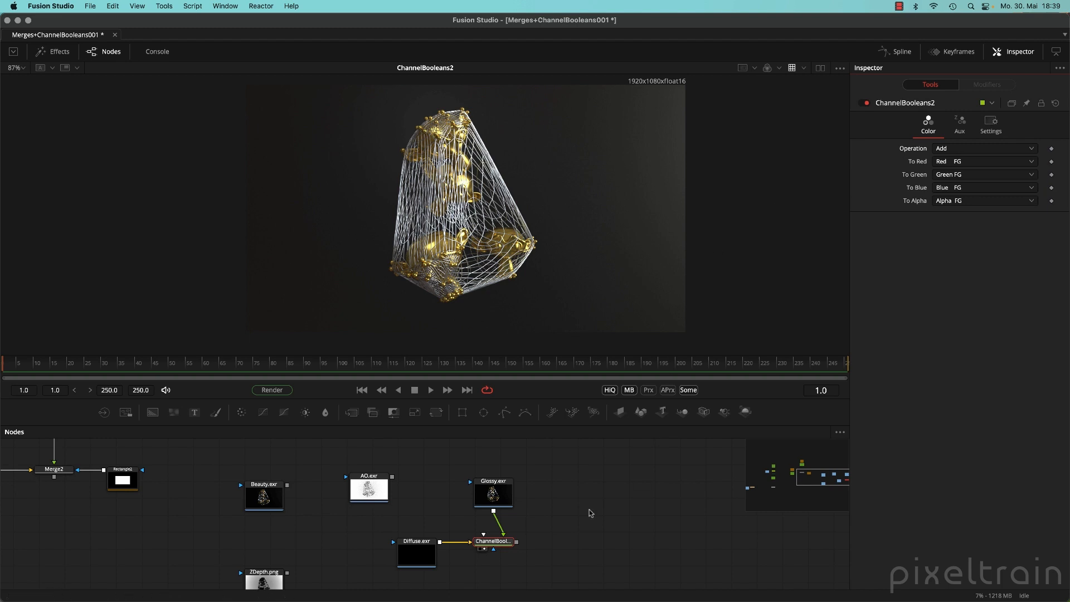
- View the Diffuse.exr pass, inspect its alpha channel, and return to the color display
left_click(408, 571)
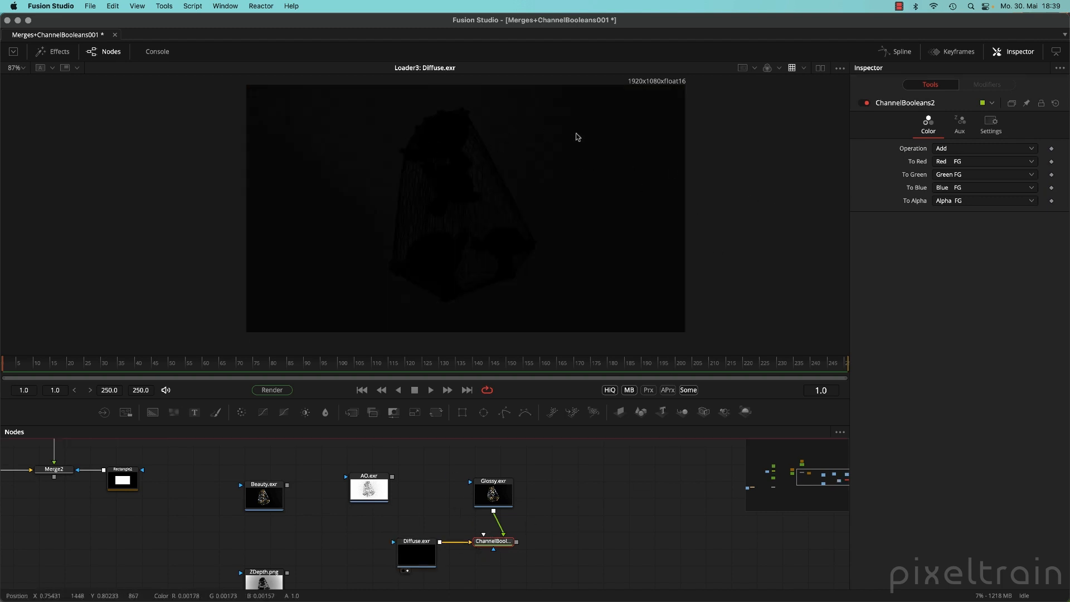
left_click(766, 70)
left_click(766, 70)
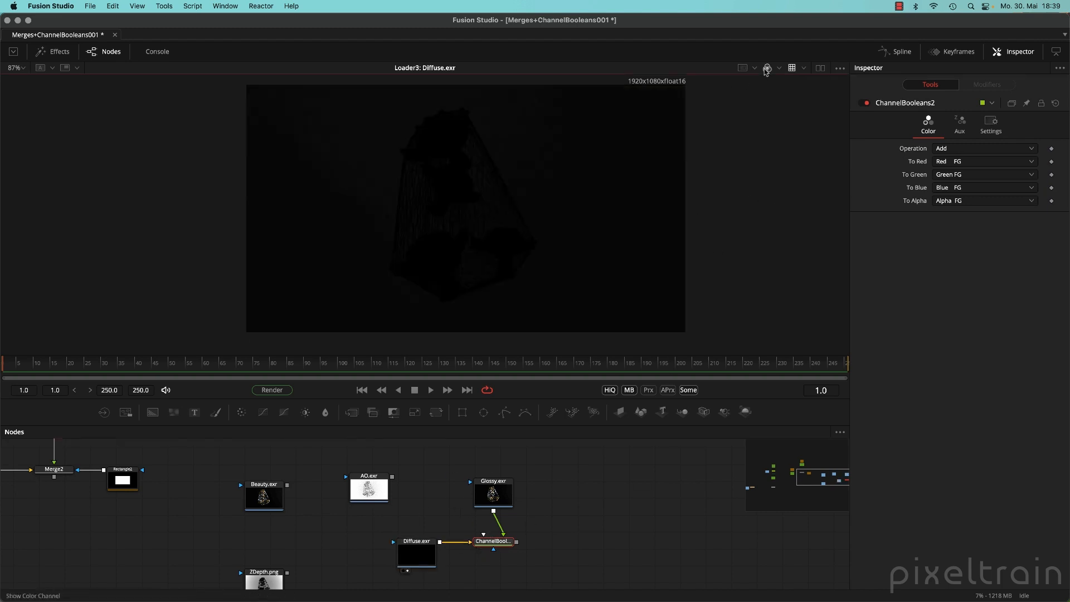
left_click(766, 69)
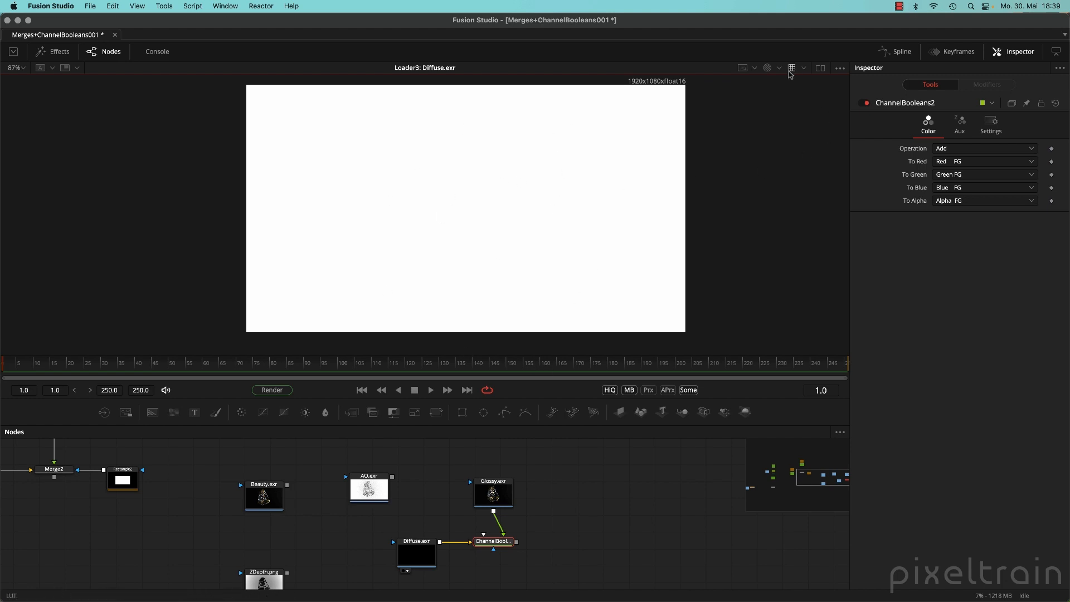
left_click(766, 68)
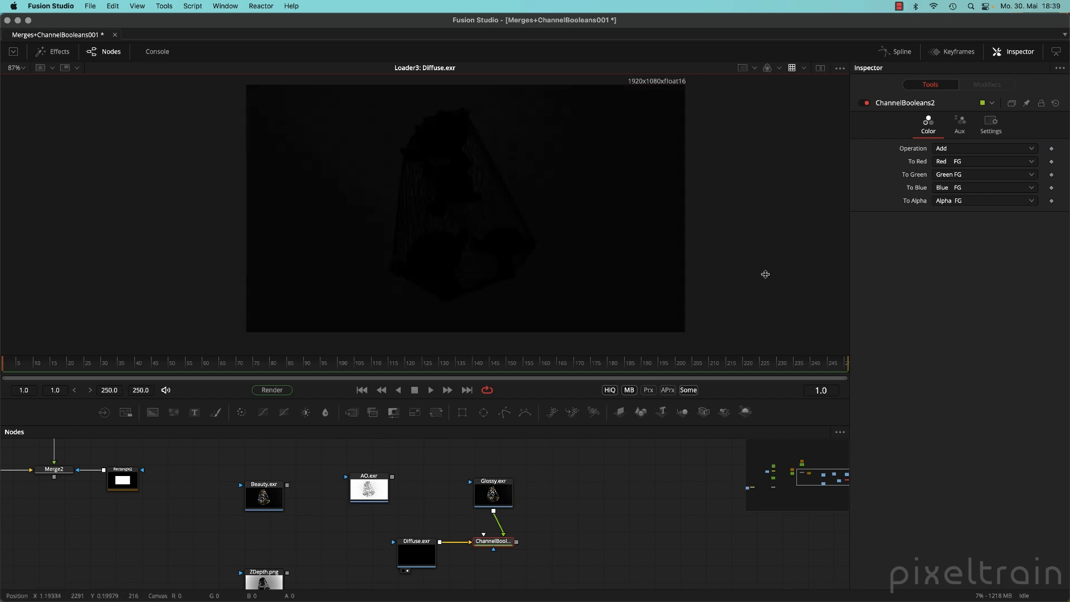
- View the Glossy.exr pass, inspect its alpha channel, and return to the color display
left_click(491, 496)
left_click_drag(554, 246, 555, 246)
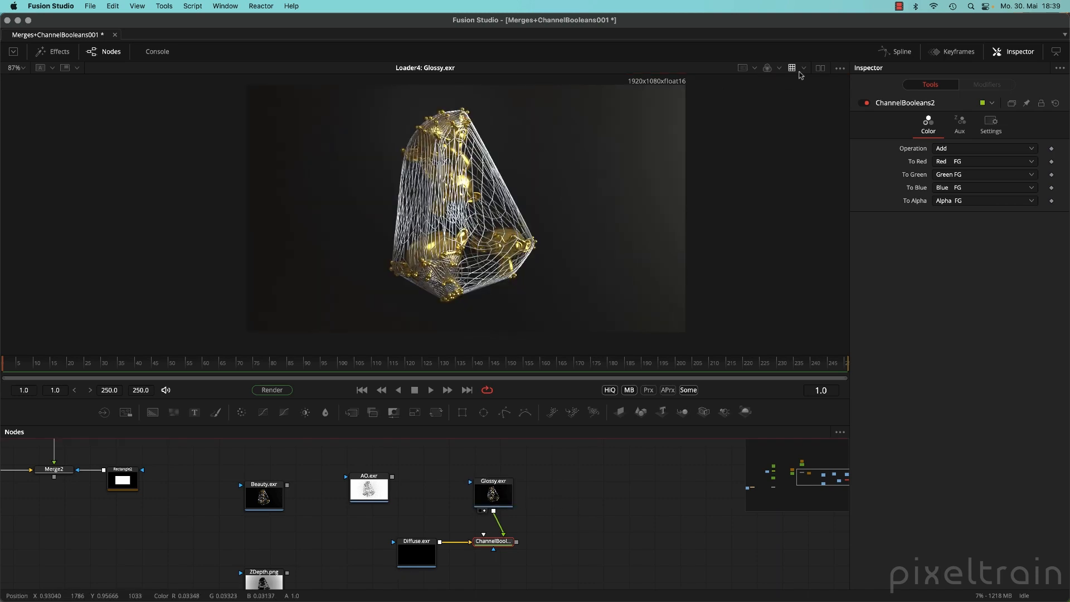
left_click(767, 68)
left_click(767, 68)
left_click(767, 68)
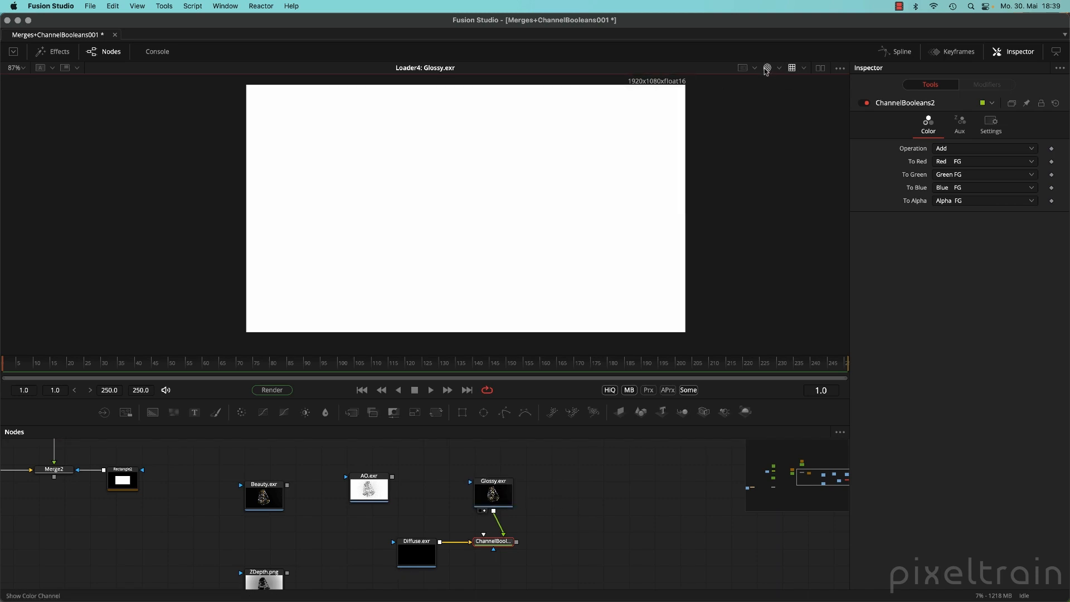
left_click(766, 68)
- Show ChannelBooleans2 in the viewer and set its To Alpha option to Do Nothing
key("1")
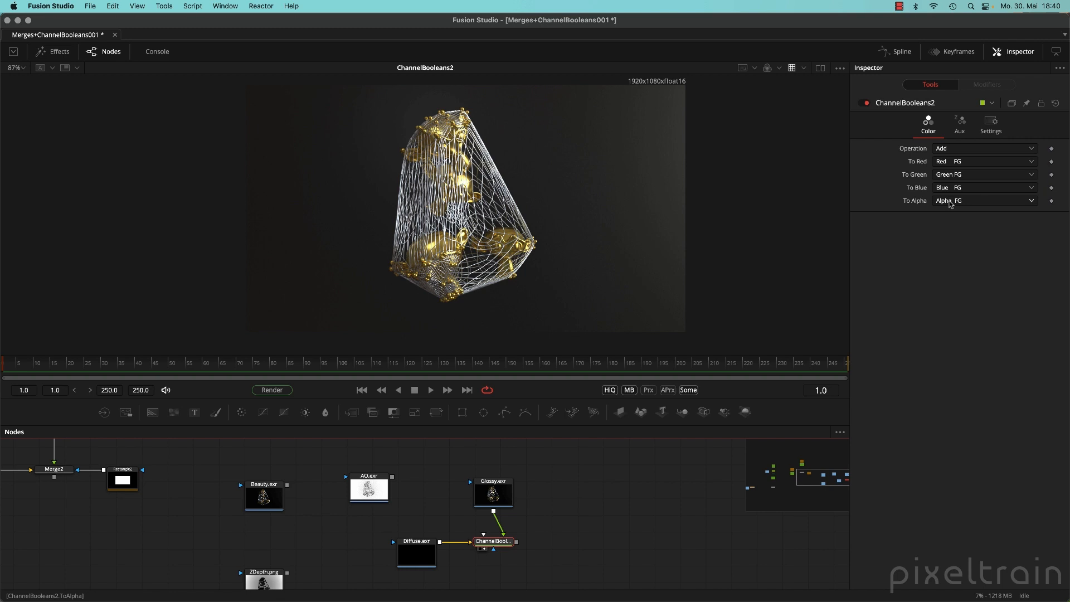
left_click(951, 205)
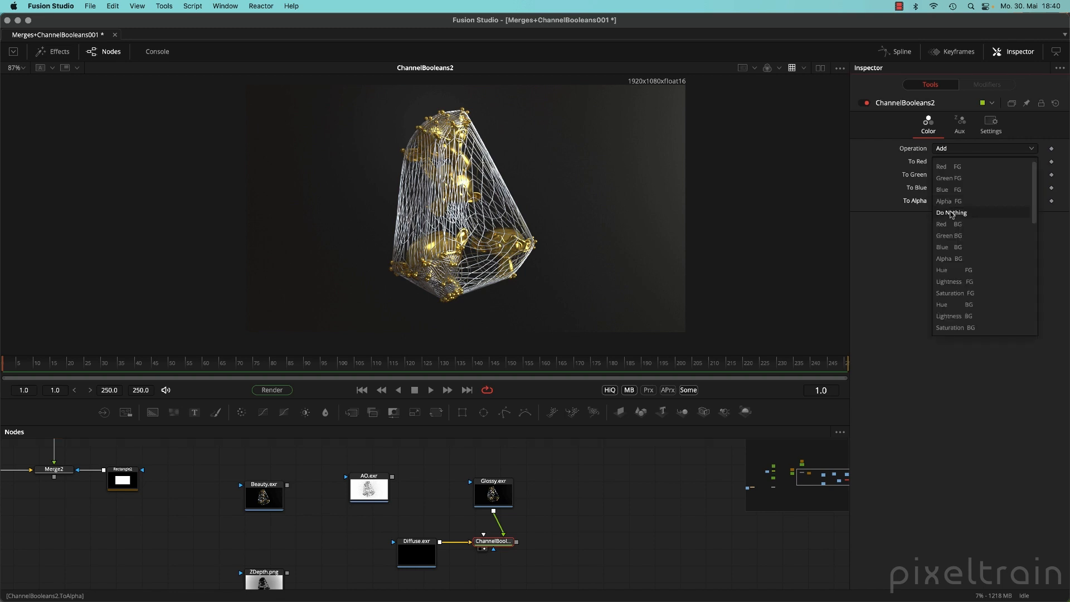
left_click(951, 213)
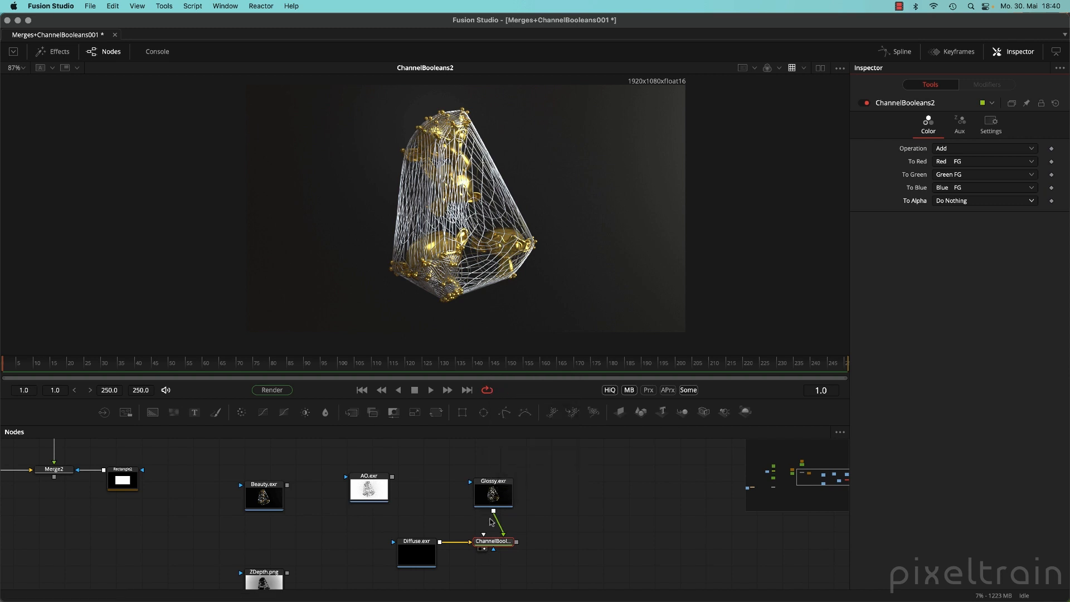
- Move the AO.exr loader to the far side of Glossy.exr, past the Channel Booleans node
scroll(507, 523, "down", 1)
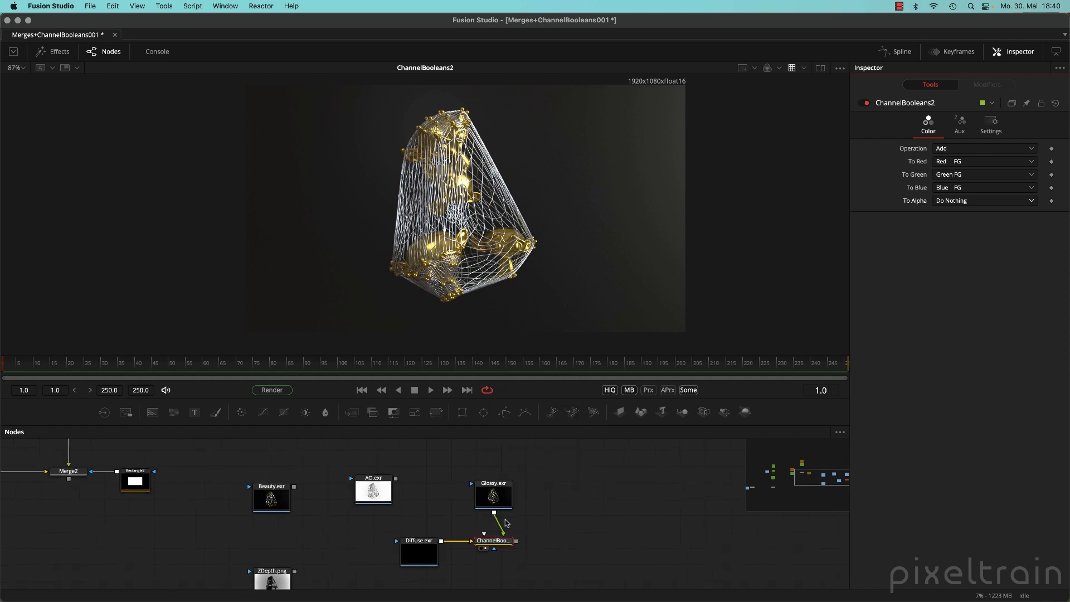
mouse_move(520, 519)
left_mouse_down()
mouse_move(549, 492)
mouse_move(526, 510)
left_mouse_up()
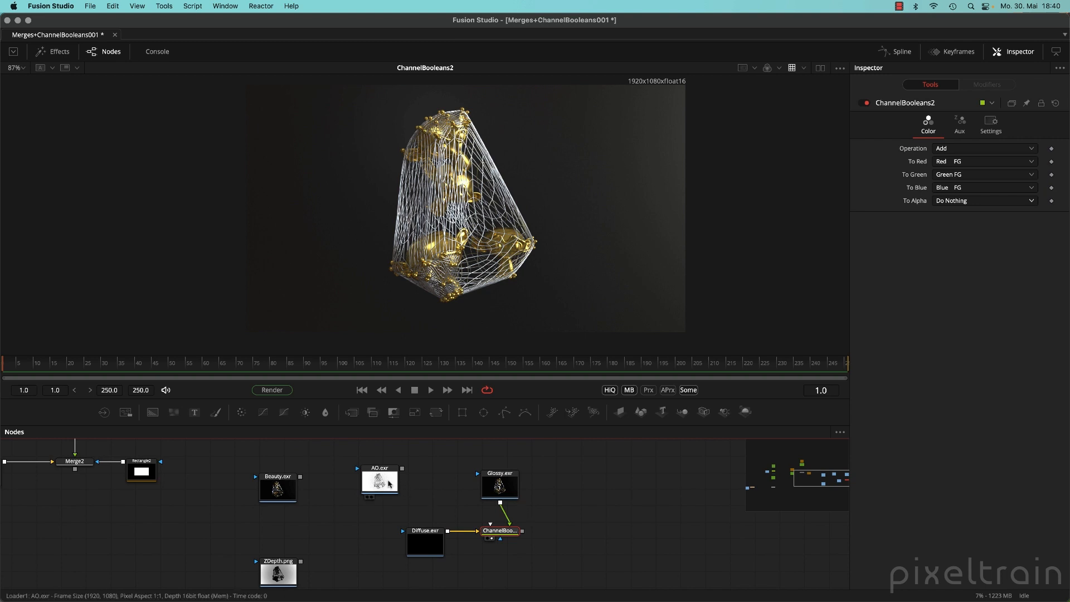
left_click_drag(390, 484, 606, 490)
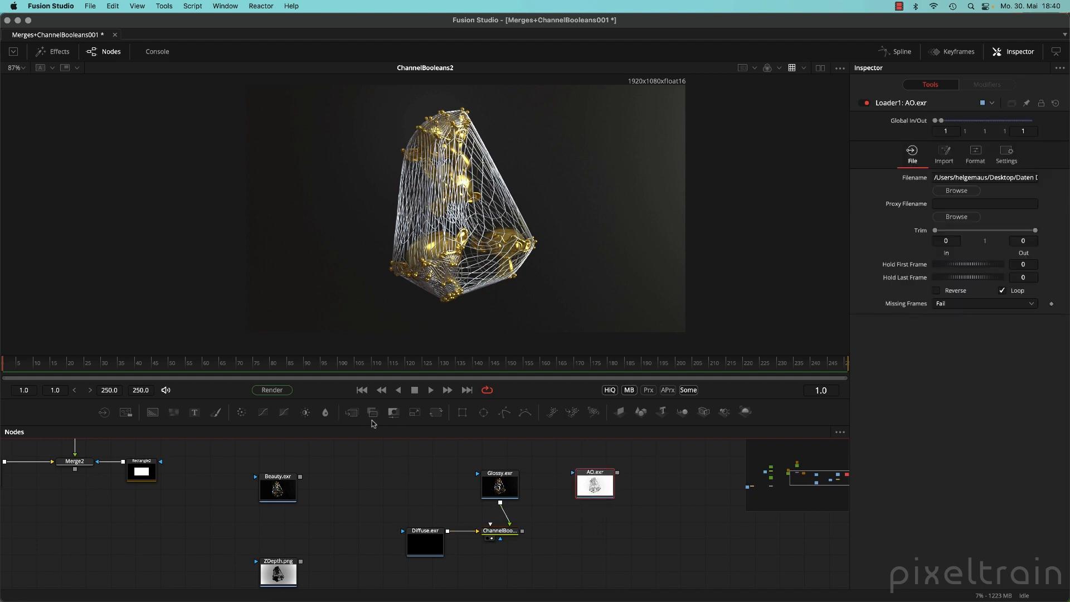
left_click_drag(642, 516, 594, 534)
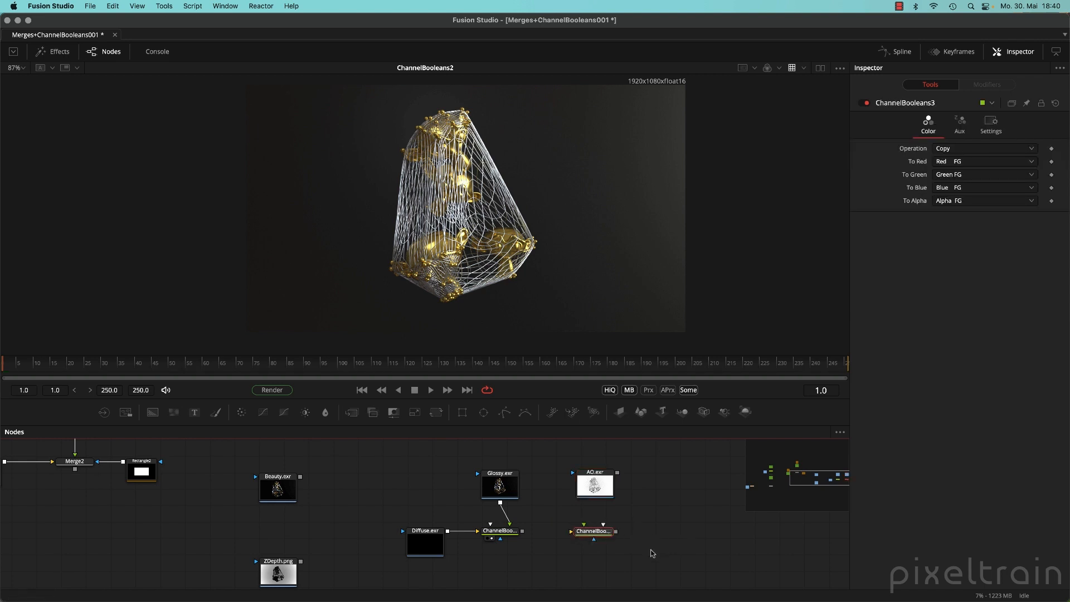
left_click_drag(653, 553, 566, 526)
key("Delete")
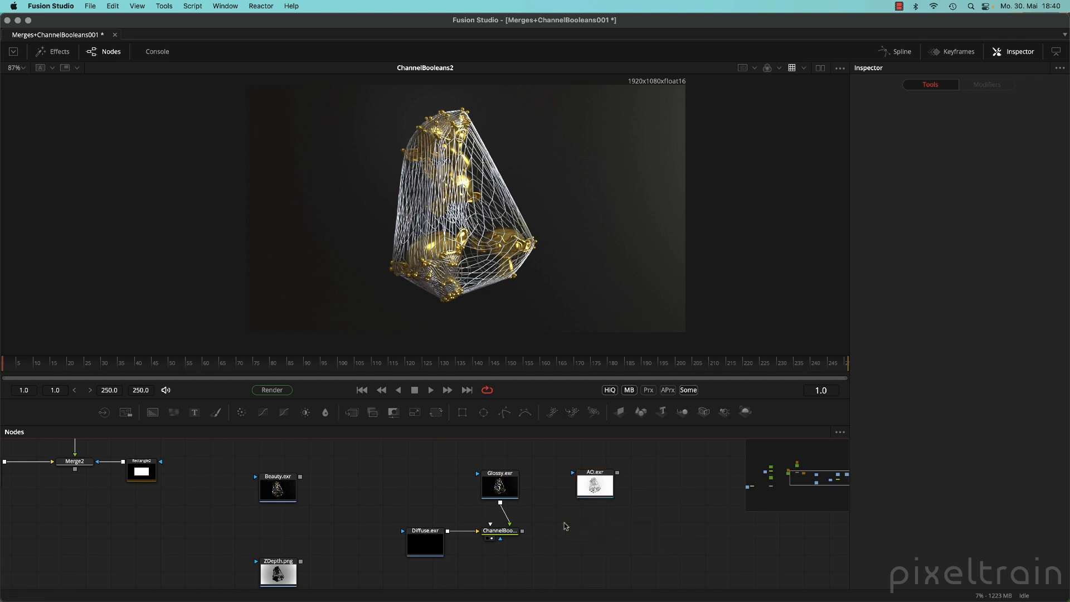
- Merge AO.exr as foreground over the ChannelBooleans2 output and show the merge in the viewer
left_click_drag(617, 473, 523, 531)
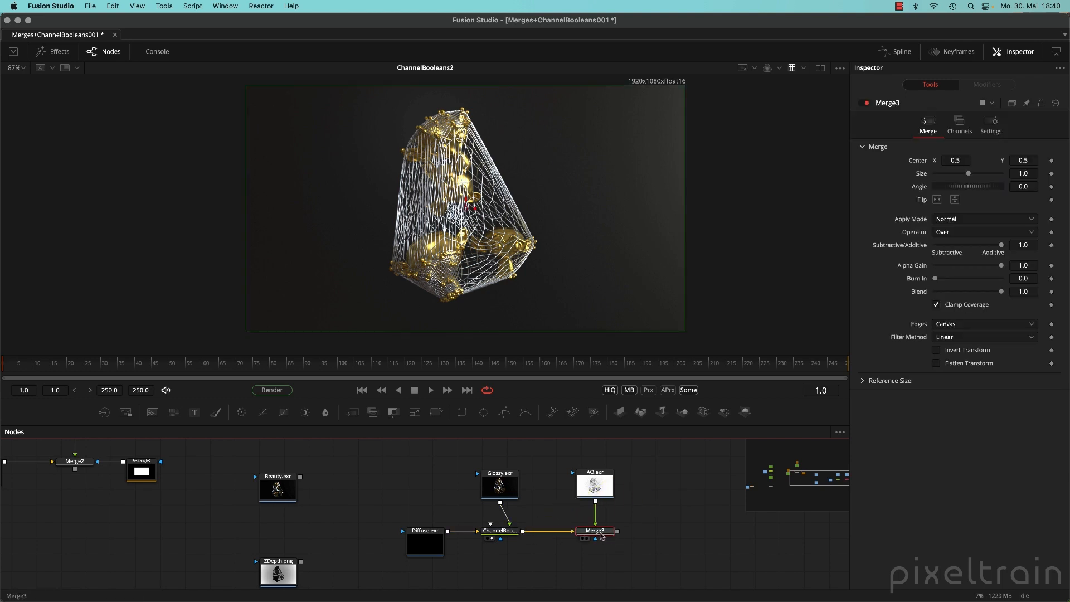
left_click_drag(601, 536, 582, 254)
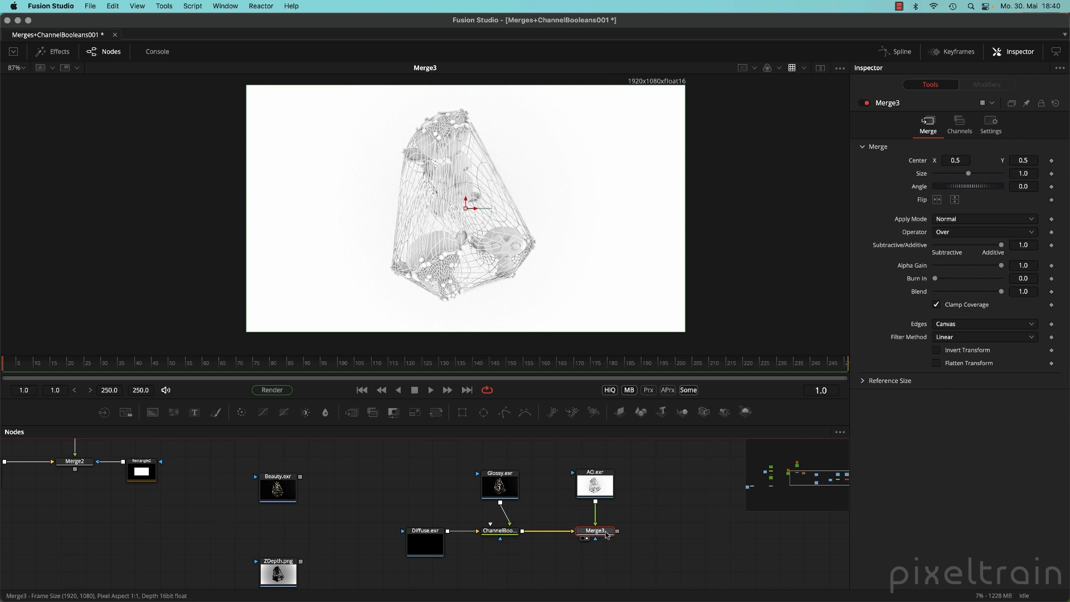
- Set the Apply Mode of Merge3 to Multiply and compare the result with the node disabled and enabled
left_click(968, 220)
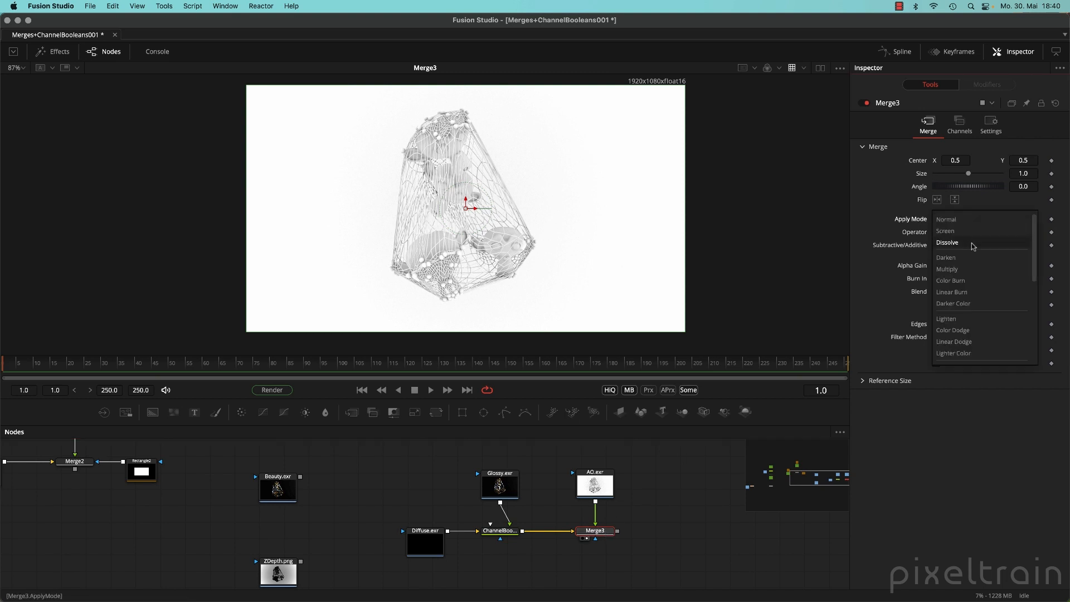
left_click(962, 269)
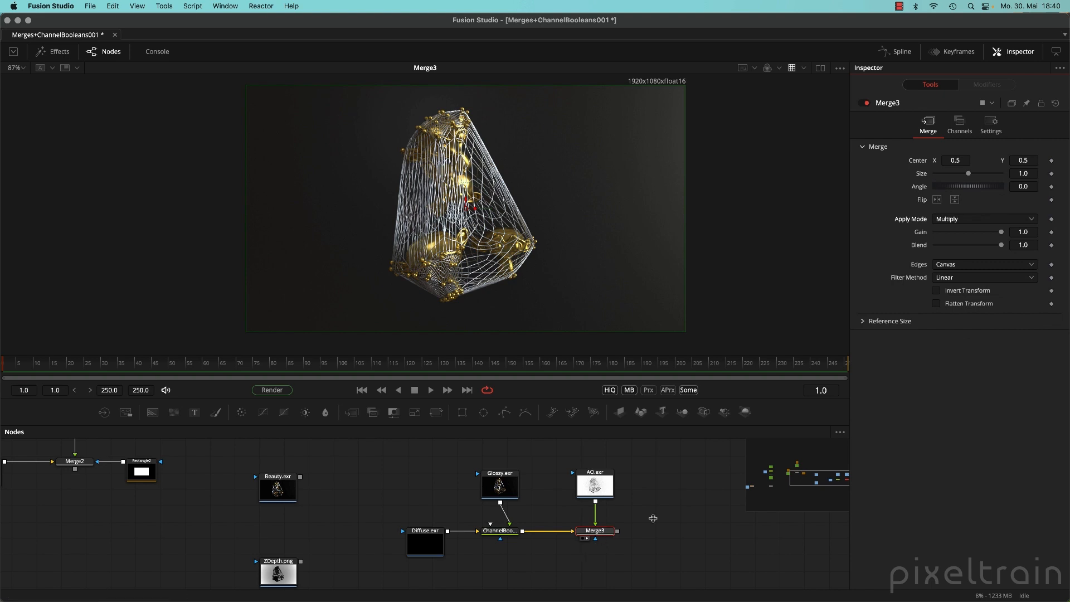
left_click(865, 103)
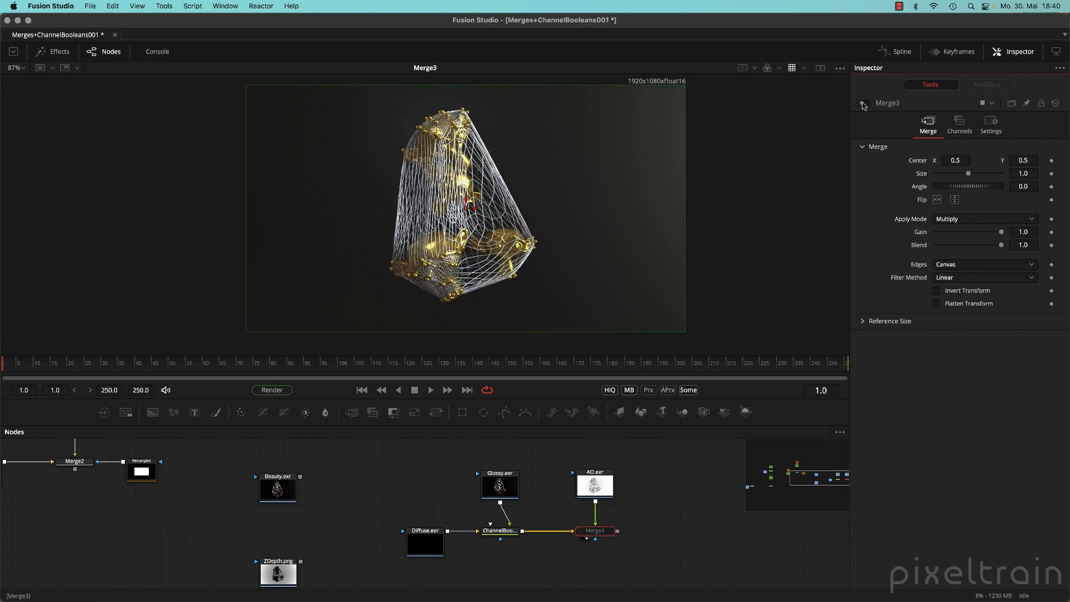
left_click(866, 103)
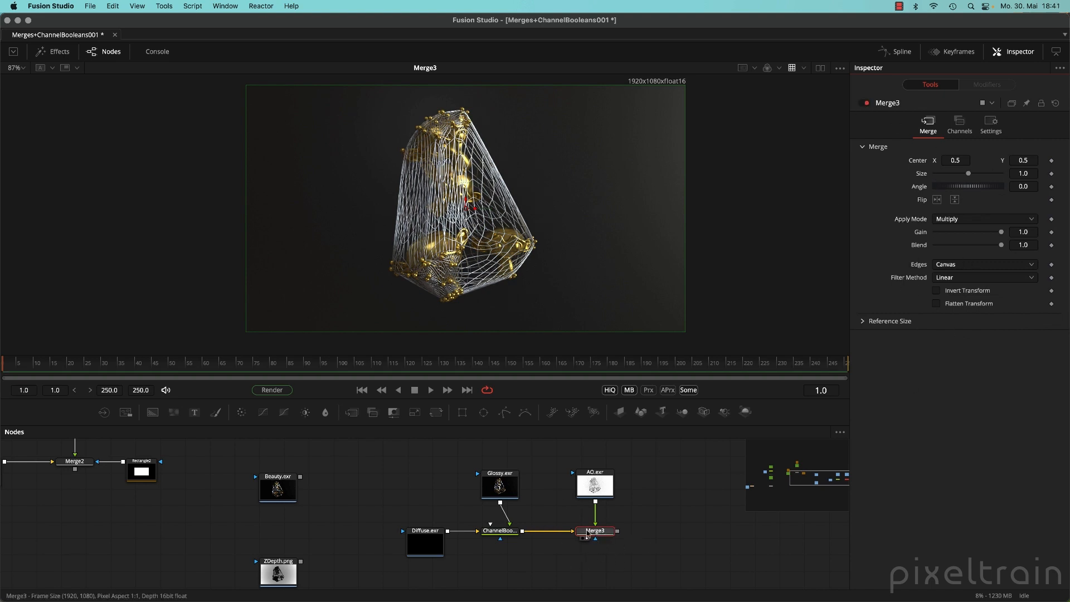
- Replace Merge3 with a Channel Booleans node, keeping the AO.exr and ChannelBooleans2 connections
mouse_move(596, 536)
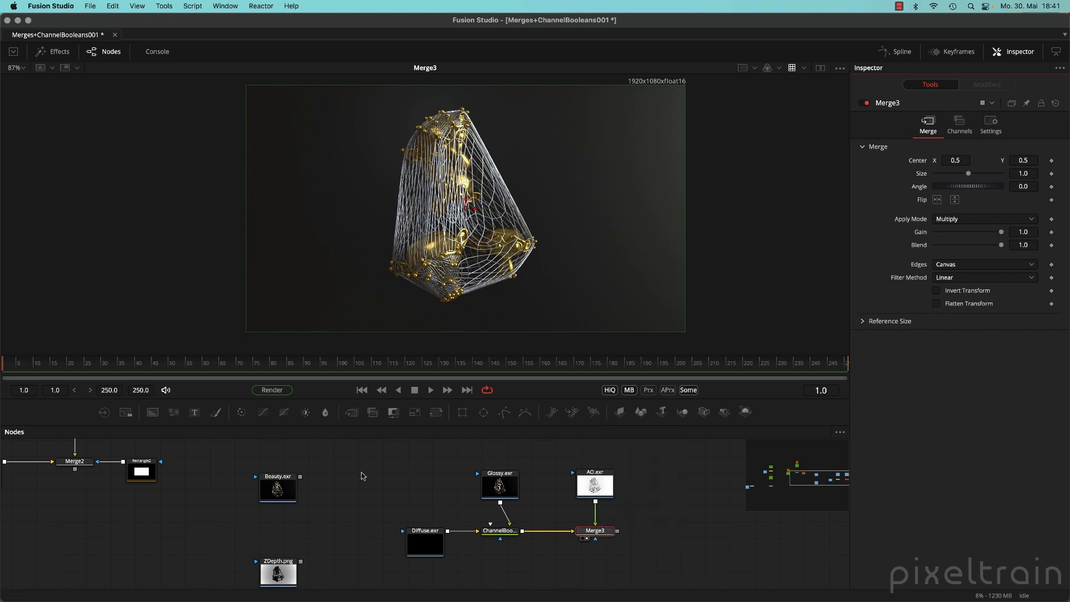
left_click_drag(374, 415, 602, 535)
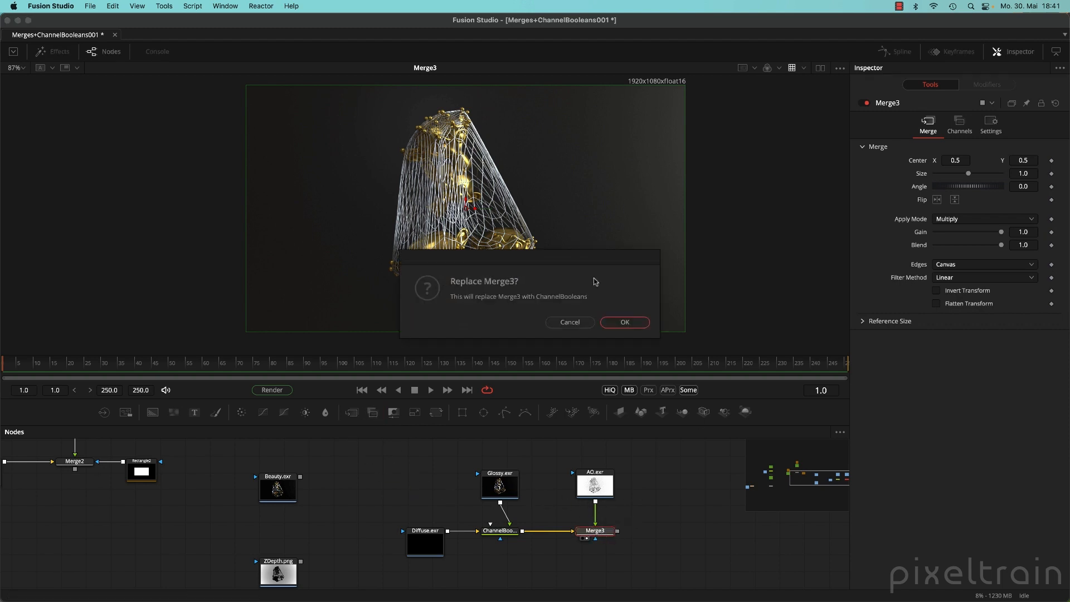
left_click(625, 322)
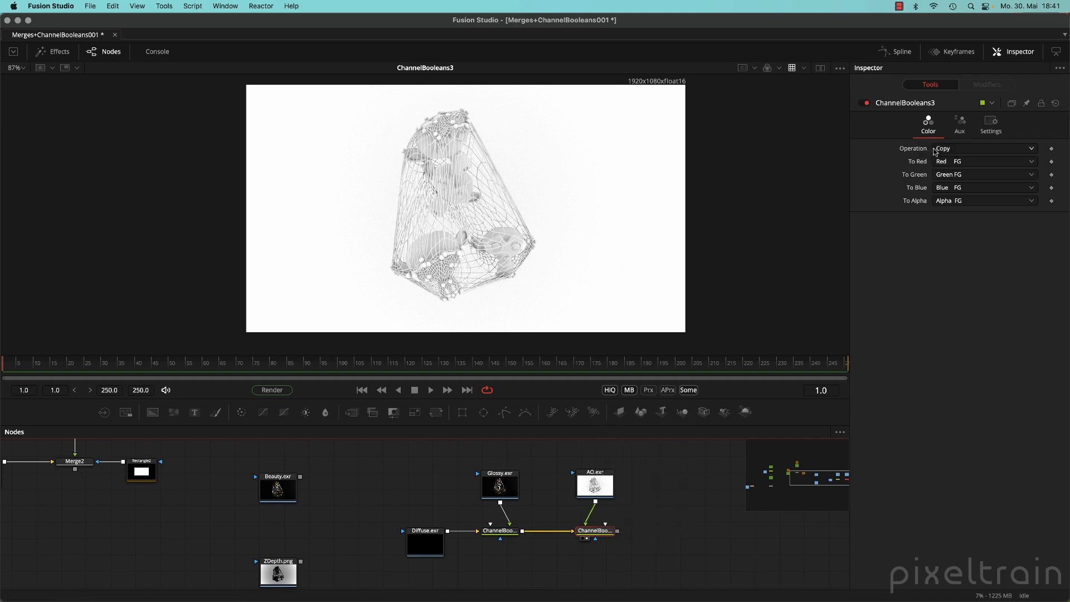
- Set the Operation of ChannelBooleans3 to Multiply and its To Alpha option to Do Nothing
left_click(968, 150)
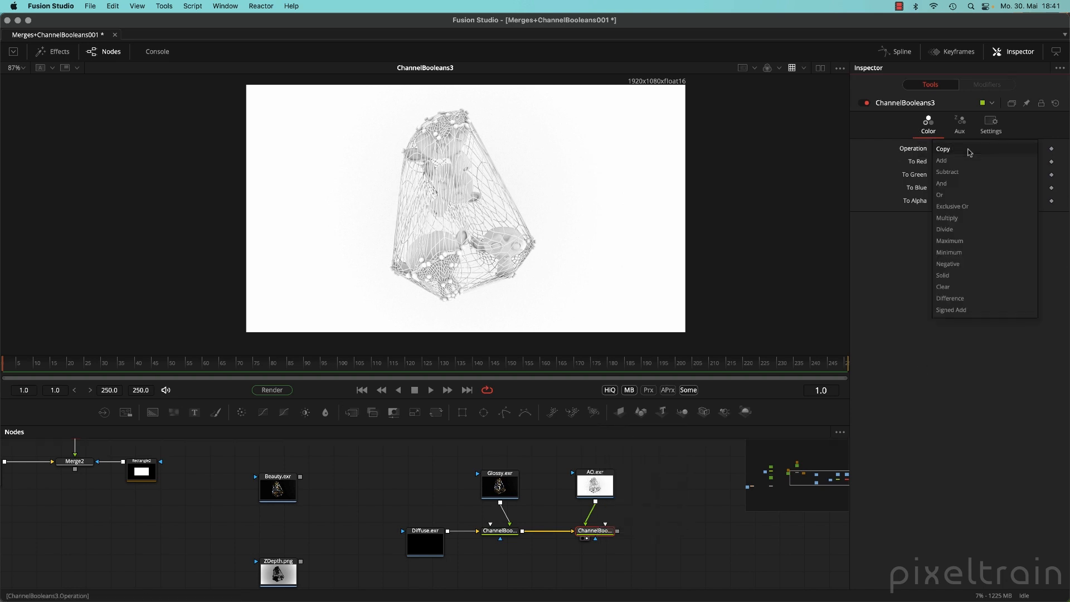
left_click(949, 218)
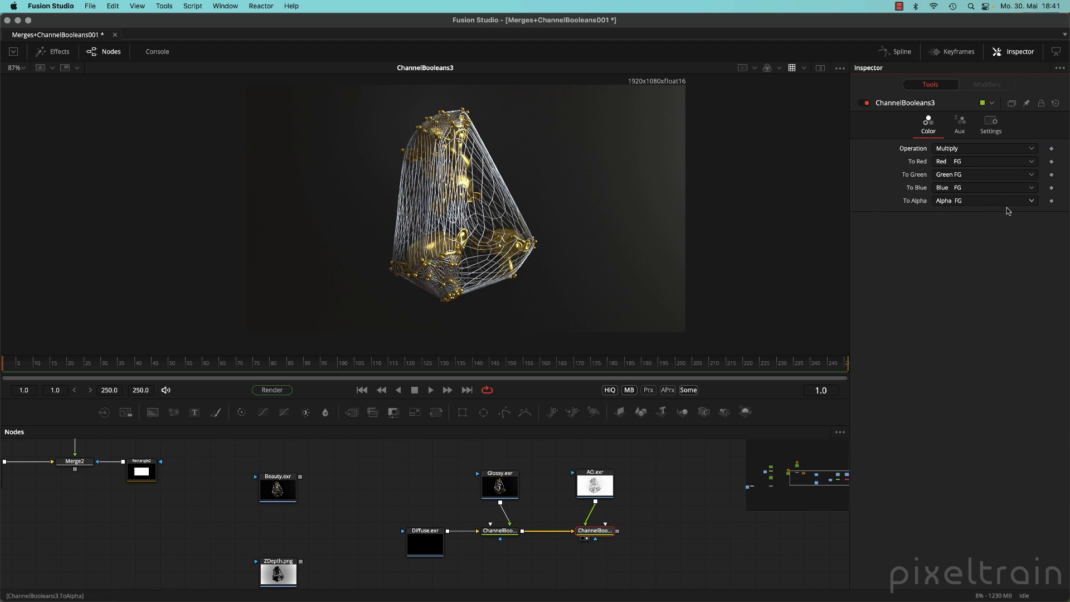
left_click(977, 202)
left_click(956, 215)
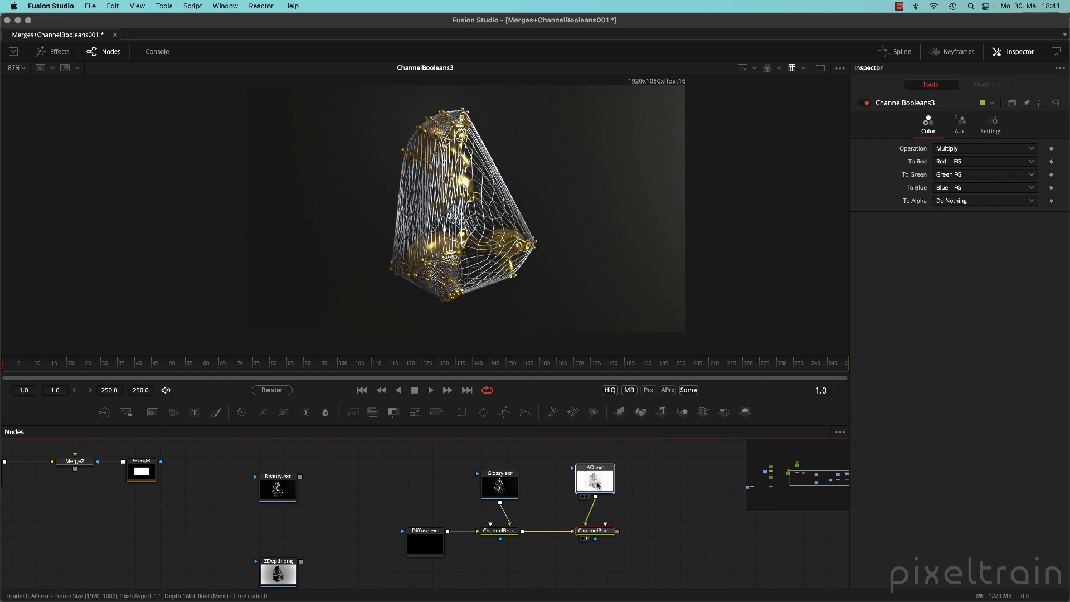
left_click(500, 482)
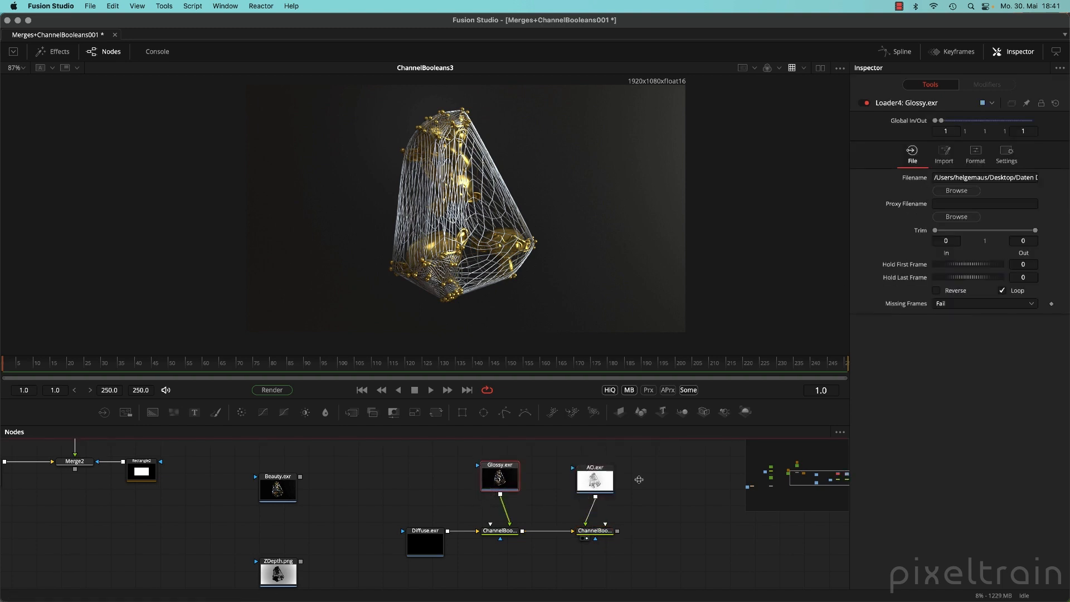
left_click_drag(595, 534, 588, 534)
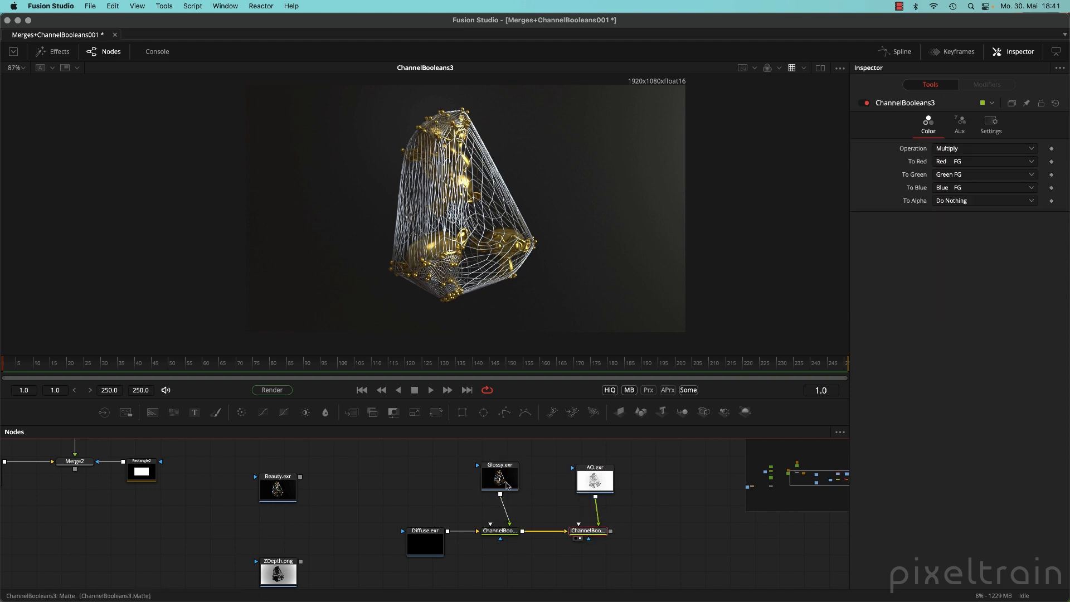
left_click(501, 480)
left_click(602, 483)
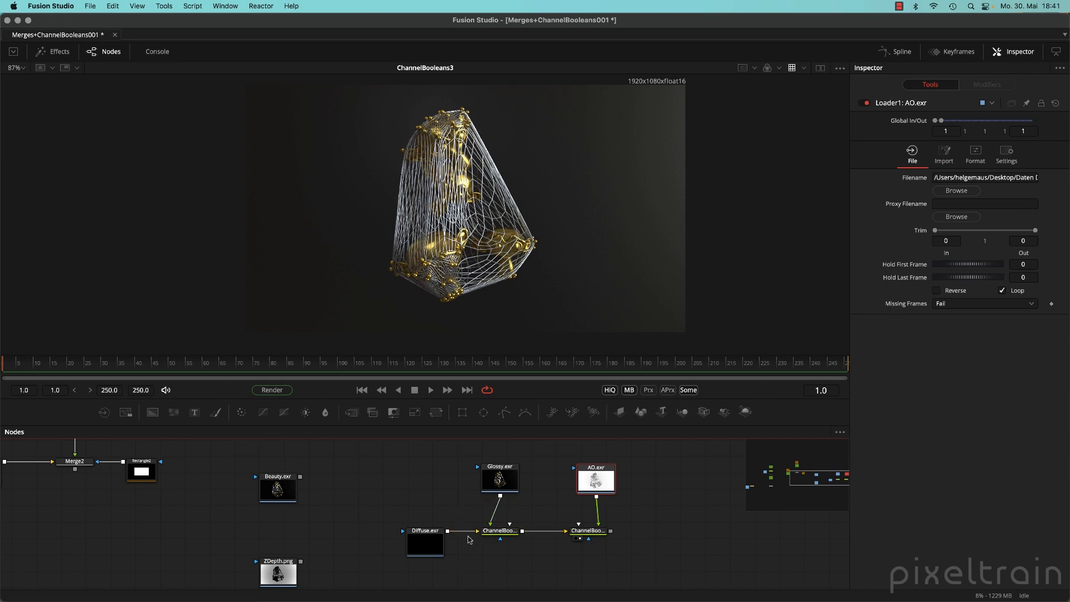
- Move Diffuse.exr farther from ChannelBooleans2 and insert an Alpha Divide node on the connection between them
left_click(414, 540)
left_click_drag(413, 540, 340, 540)
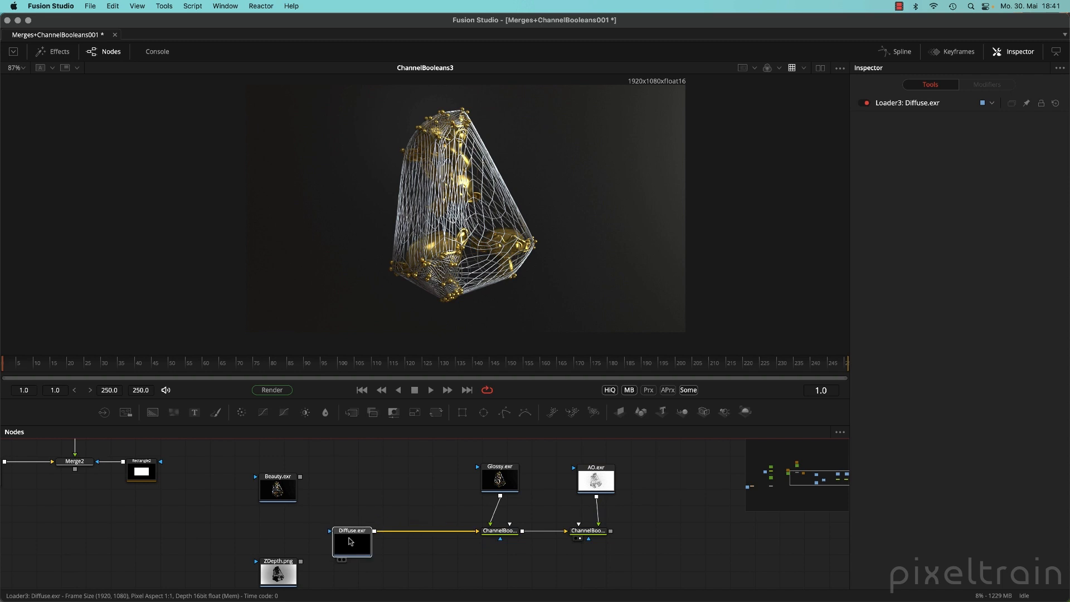
key("shift+space")
type("alpha")
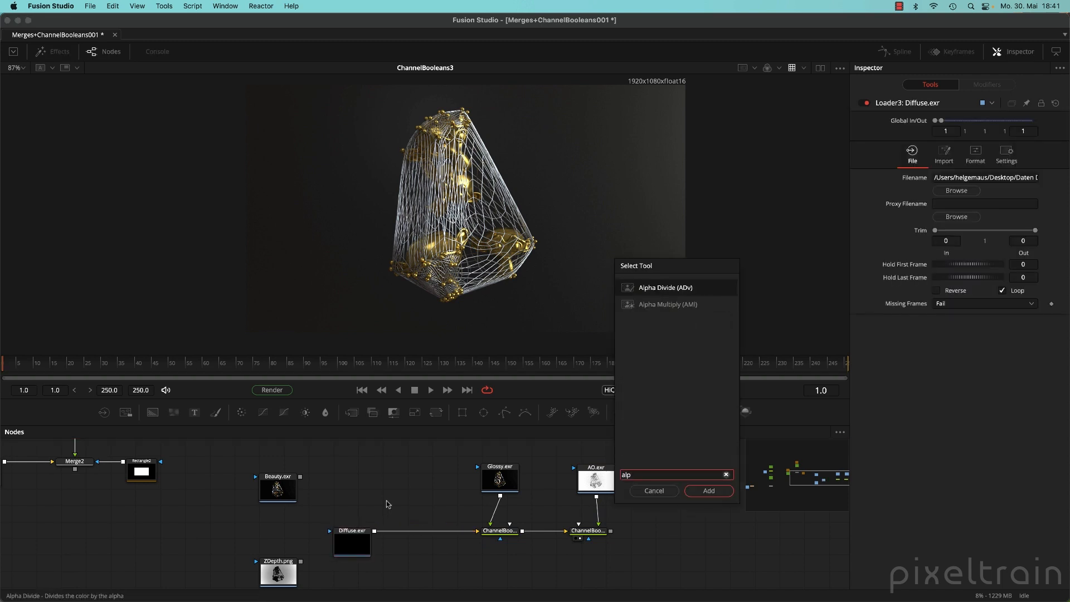
key("Return")
left_click_drag(388, 503, 418, 534)
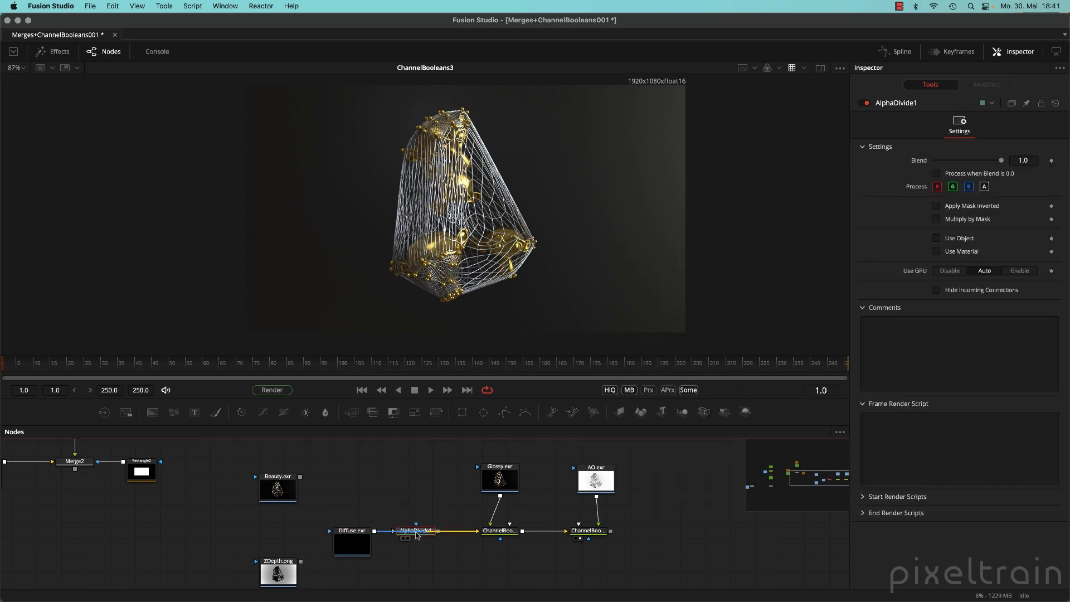
- Add an Alpha Multiply node, feed it the ChannelBooleans3 output and show it in the viewer
left_click(682, 547)
key("shift+space")
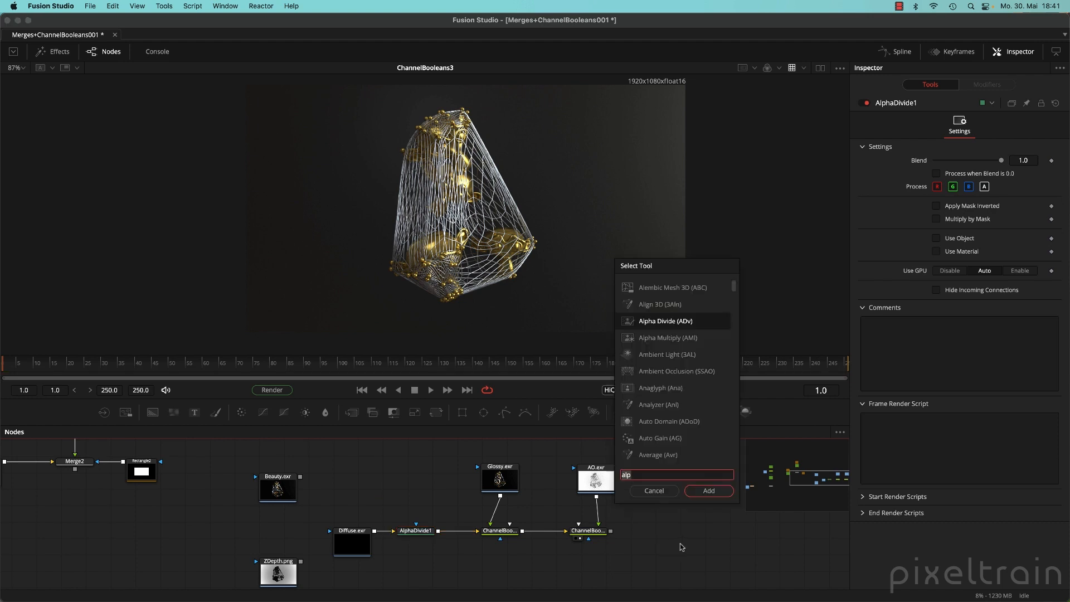
type("alpa")
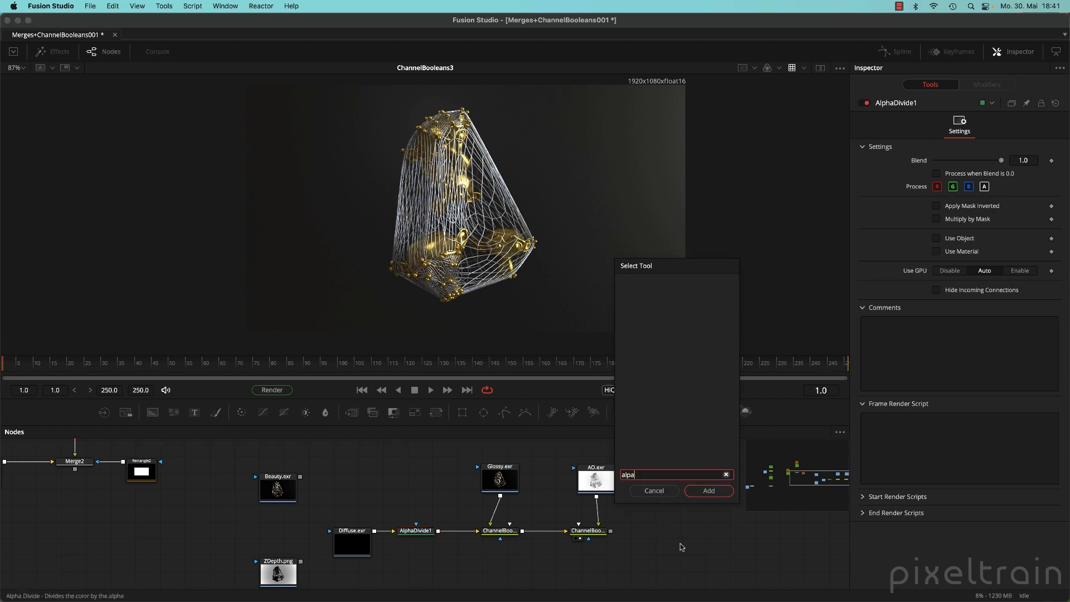
key("Down")
key("Return")
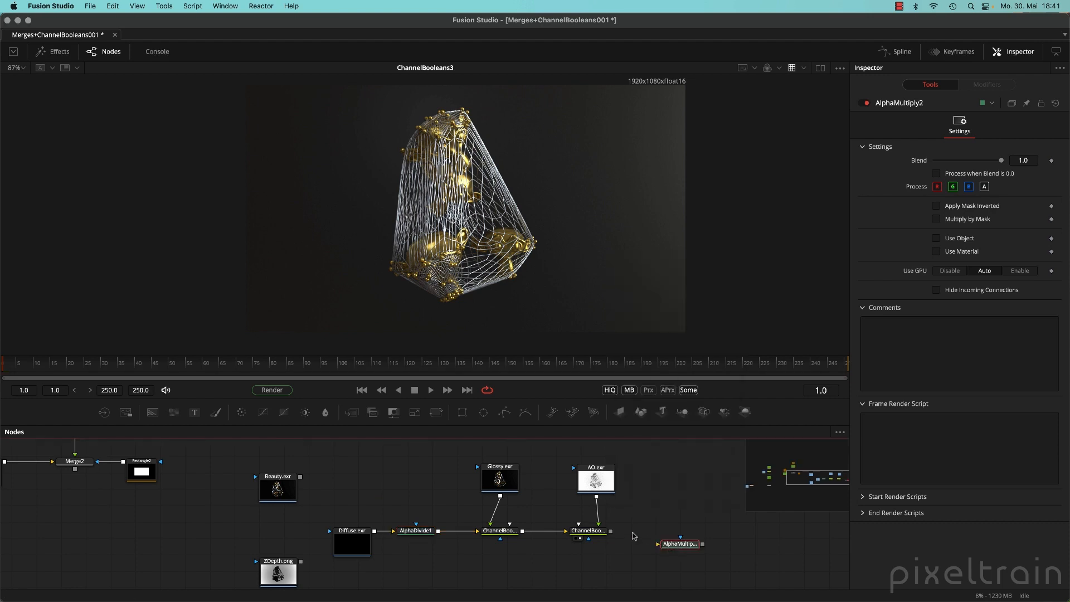
left_click(596, 531)
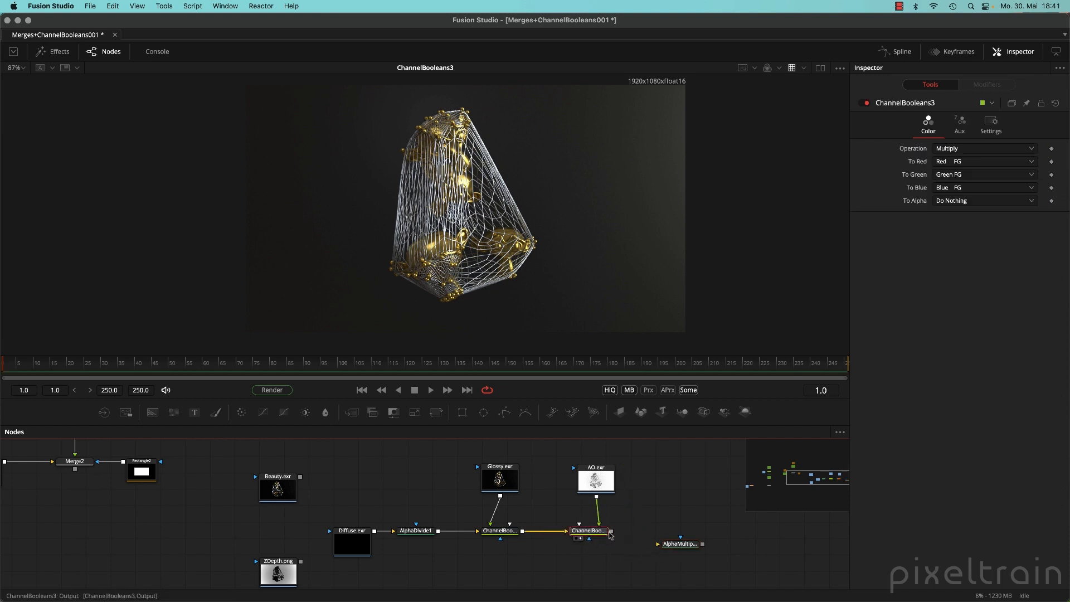
left_click_drag(611, 531, 672, 534)
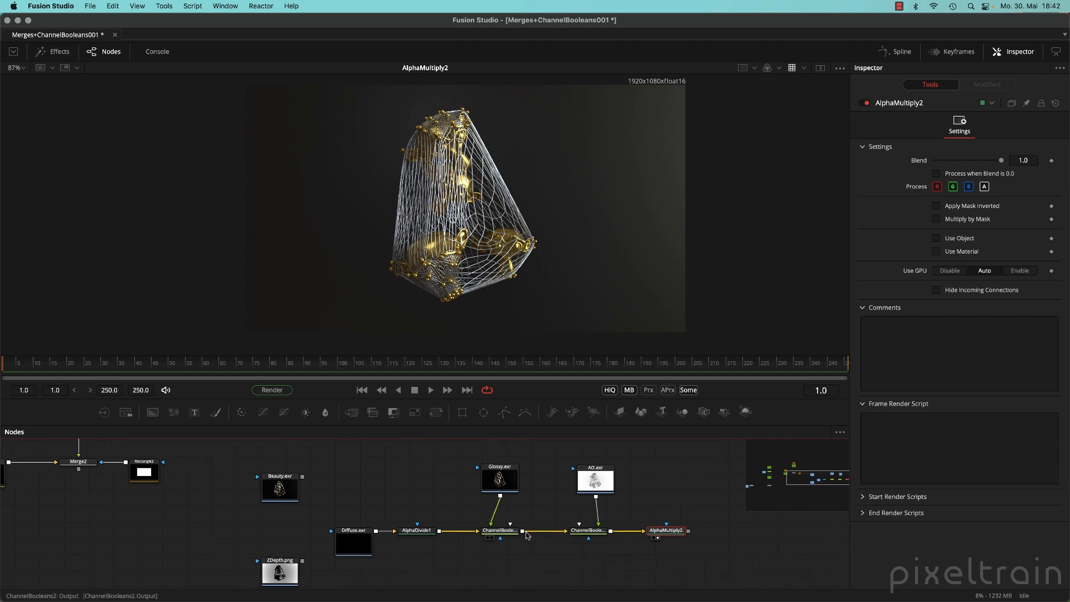
- Move AlphaMultiply2 farther from ChannelBooleans3 to open a gap in the chain, and shift Glossy.exr and AO.exr slightly toward Diffuse.exr
left_click_drag(498, 556, 444, 537)
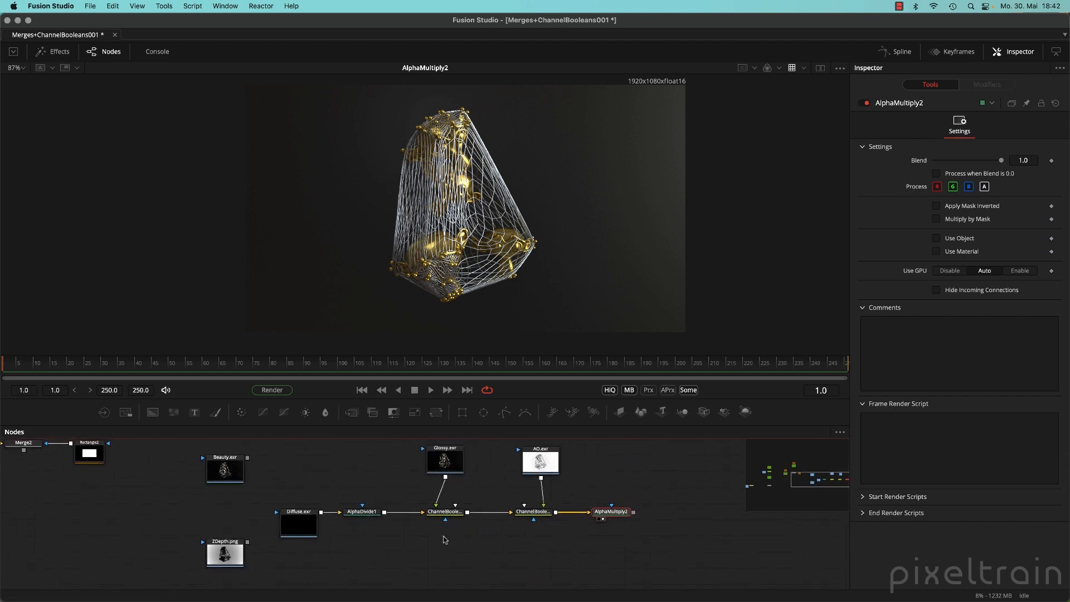
left_click_drag(620, 511, 711, 512)
left_click_drag(459, 456, 444, 456)
left_click_drag(540, 458, 523, 458)
left_click(596, 463)
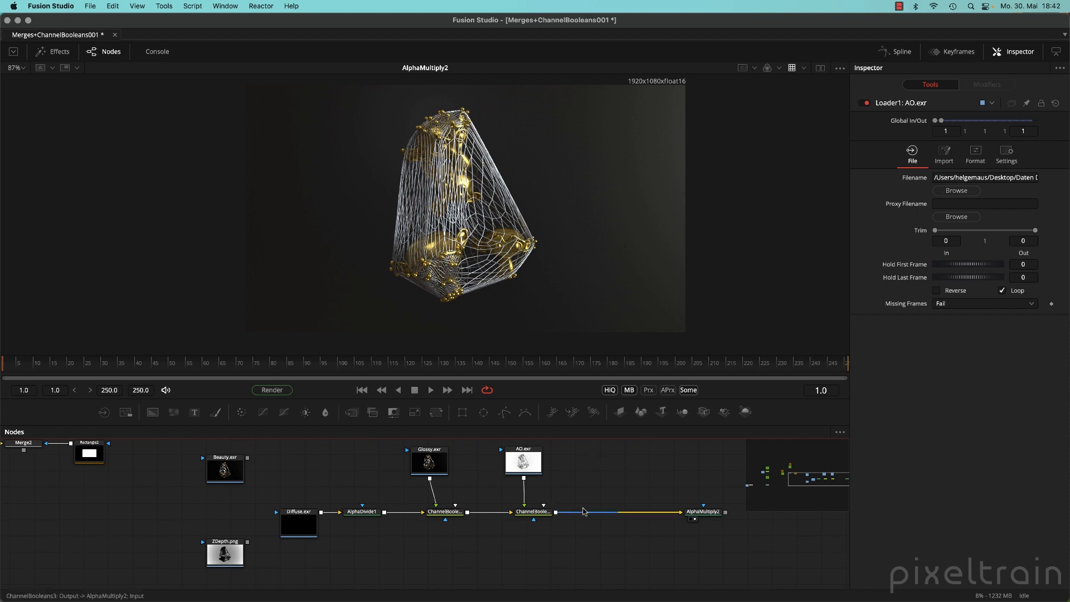
- Place the ZDepth.png loader beside AO.exr above the node chain and show it in the viewer
left_click_drag(236, 553, 597, 464)
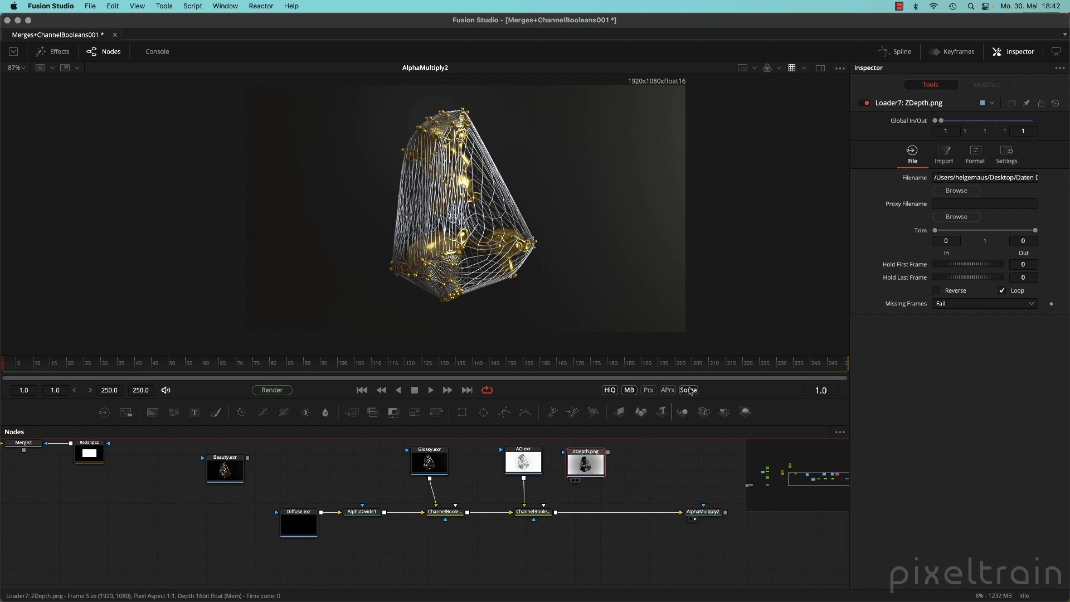
key("2")
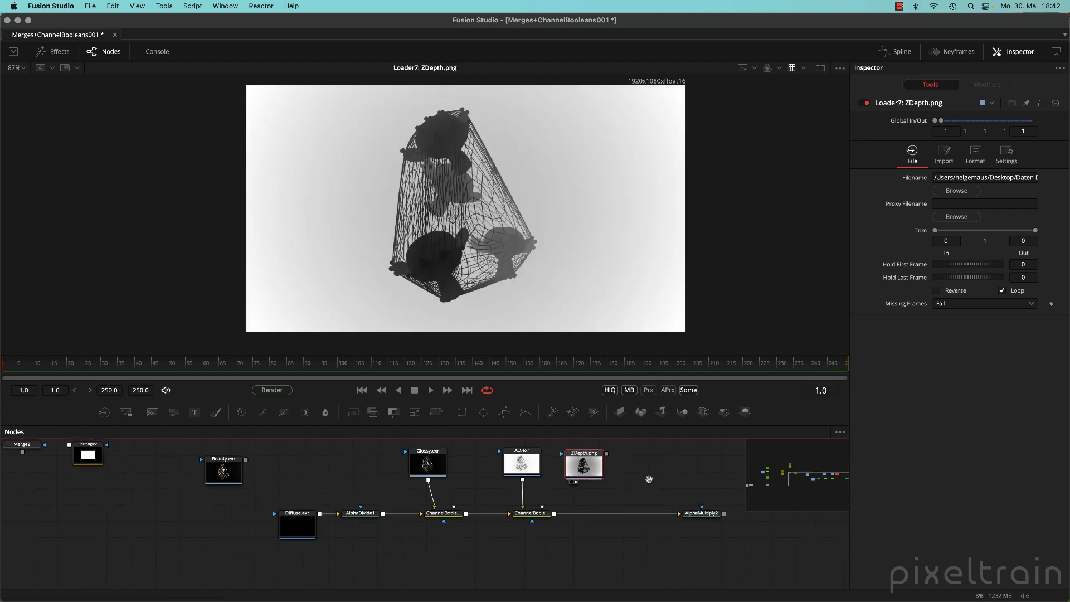
scroll(645, 478, "right", 5)
scroll(645, 478, "up", 2)
left_click_drag(574, 549, 607, 549)
left_click_drag(445, 488, 470, 489)
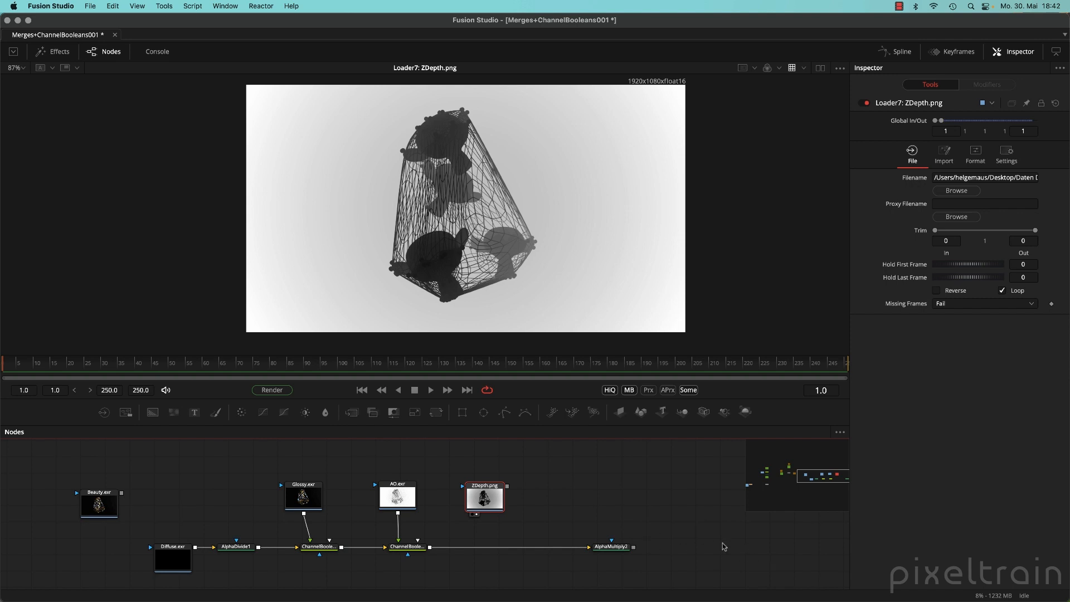
- Add a Depth Blur node after AlphaMultiply2, aligned with the chain, and show it in the viewer
left_click(680, 527)
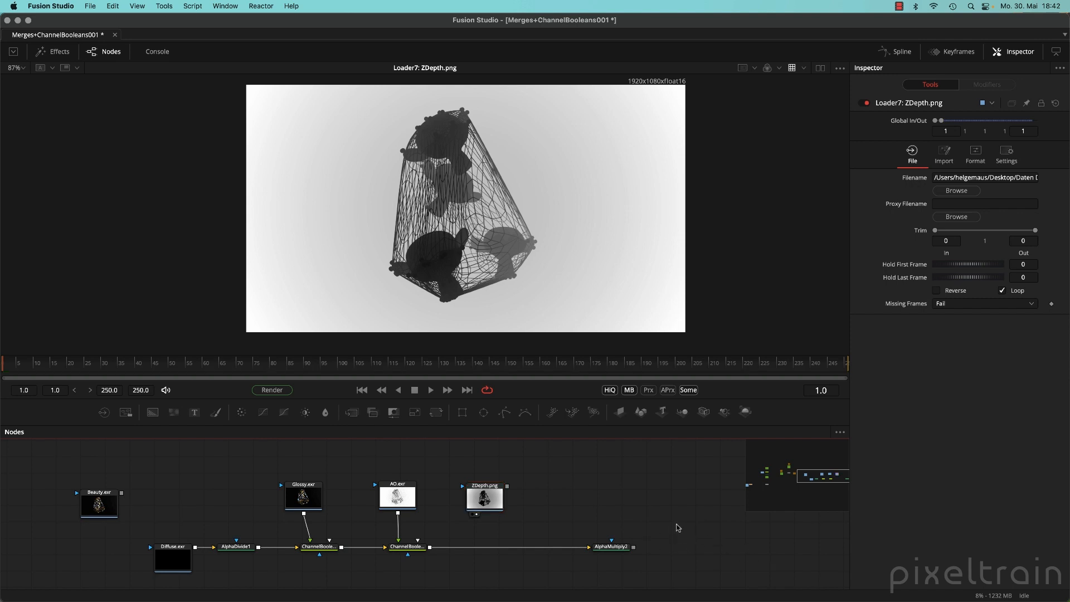
key("shift+space")
type("dep")
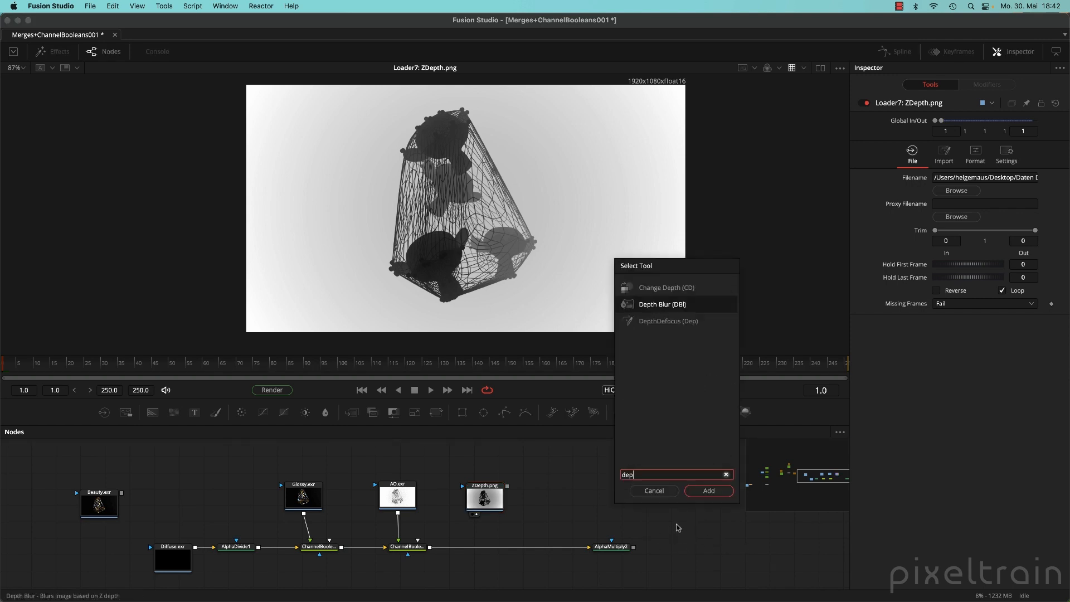
key("Return")
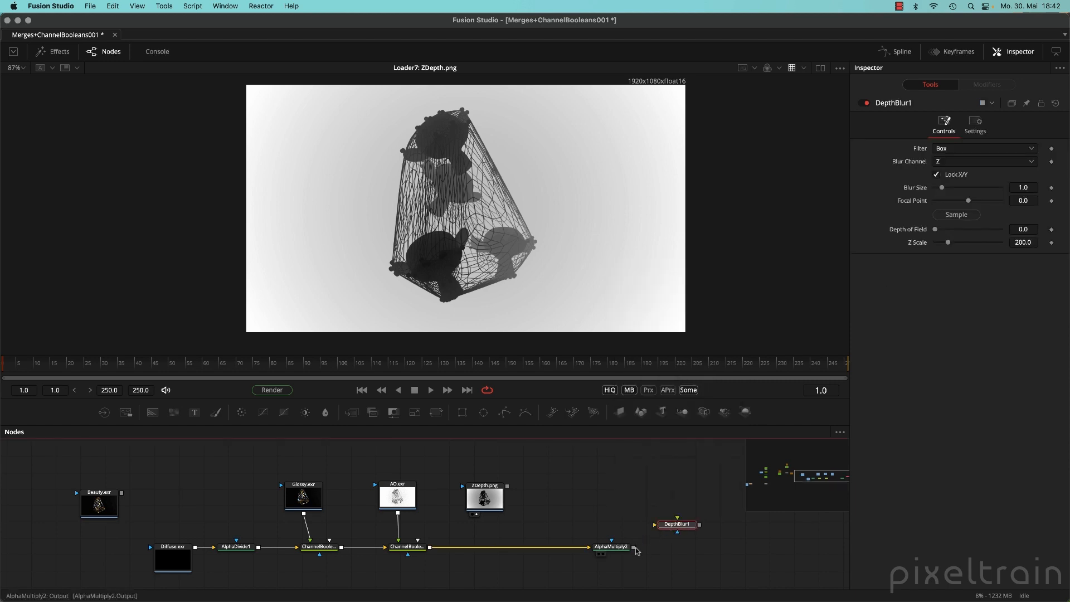
left_click_drag(634, 547, 685, 525)
left_click_drag(686, 525, 687, 547)
key("2")
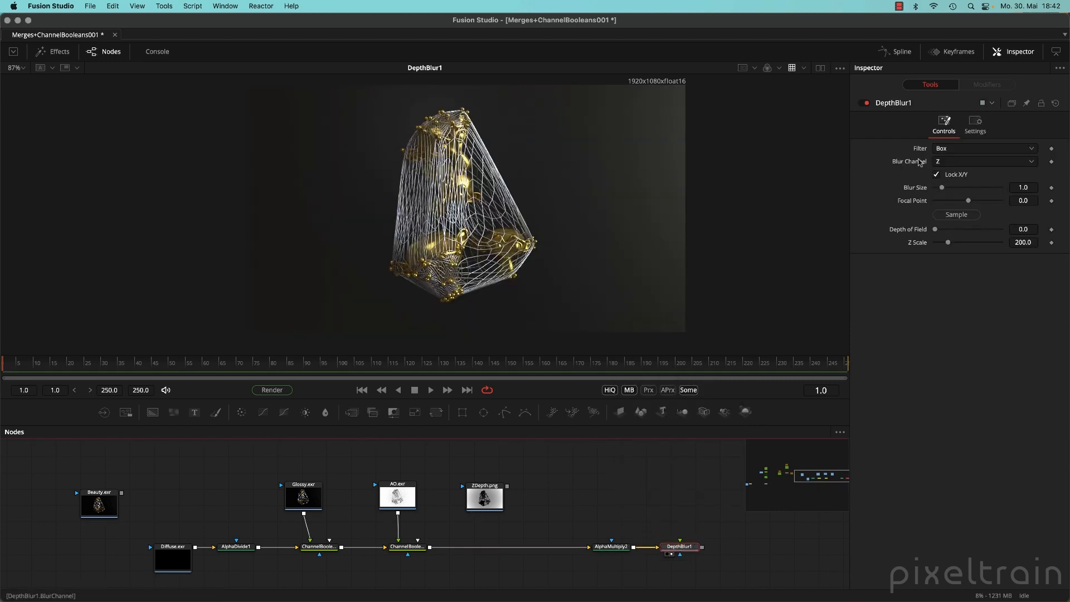
- Examine the Blur Channel setting of DepthBlur1 and the channels the viewer offers for DepthBlur1 and ZDepth.png
left_click(940, 162)
left_click(942, 162)
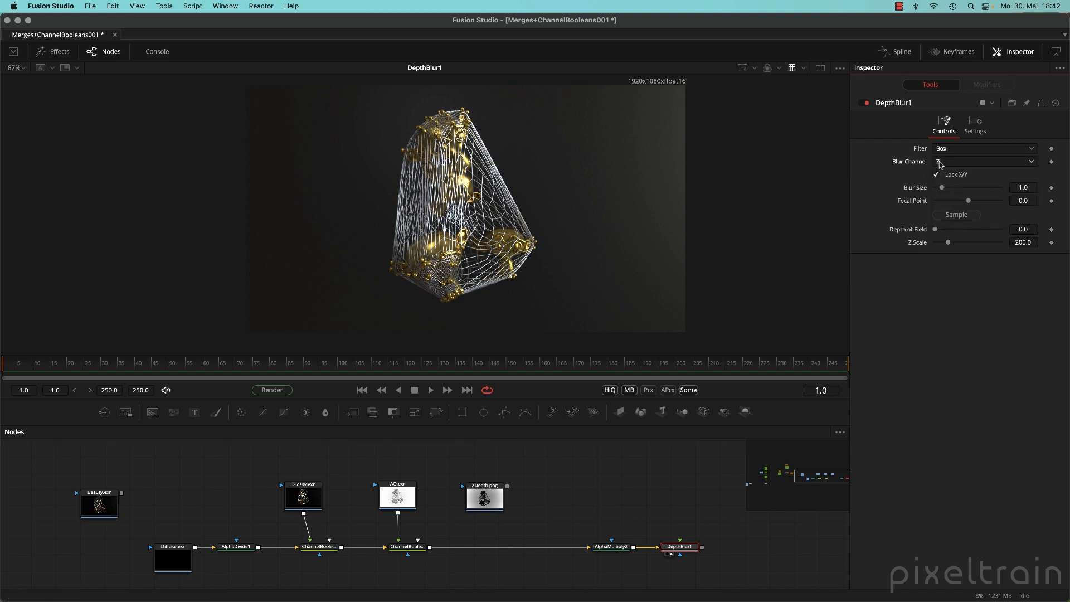
left_click(780, 69)
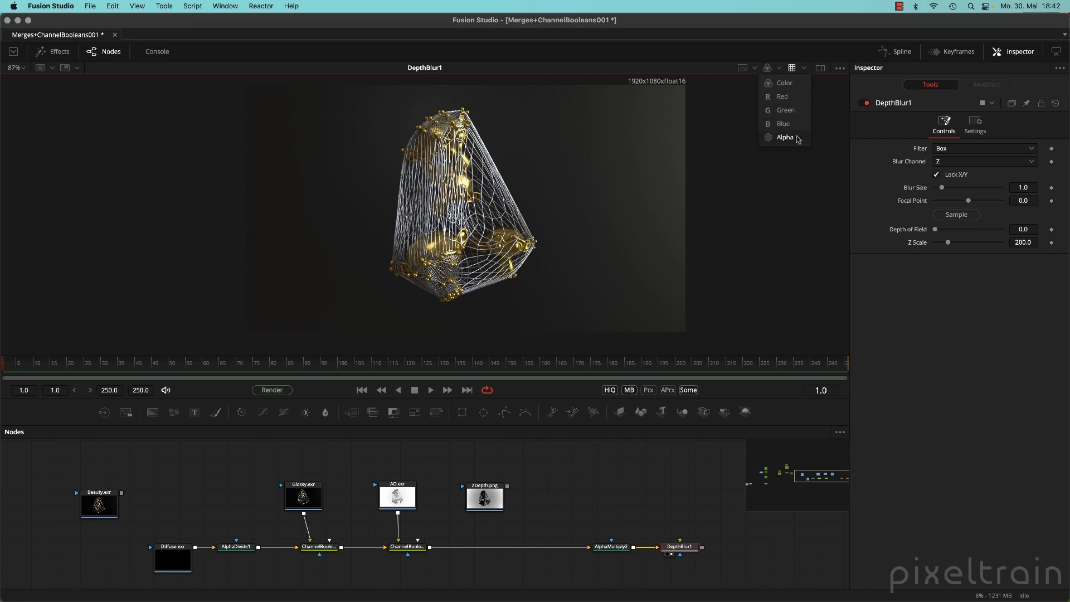
left_click(623, 459)
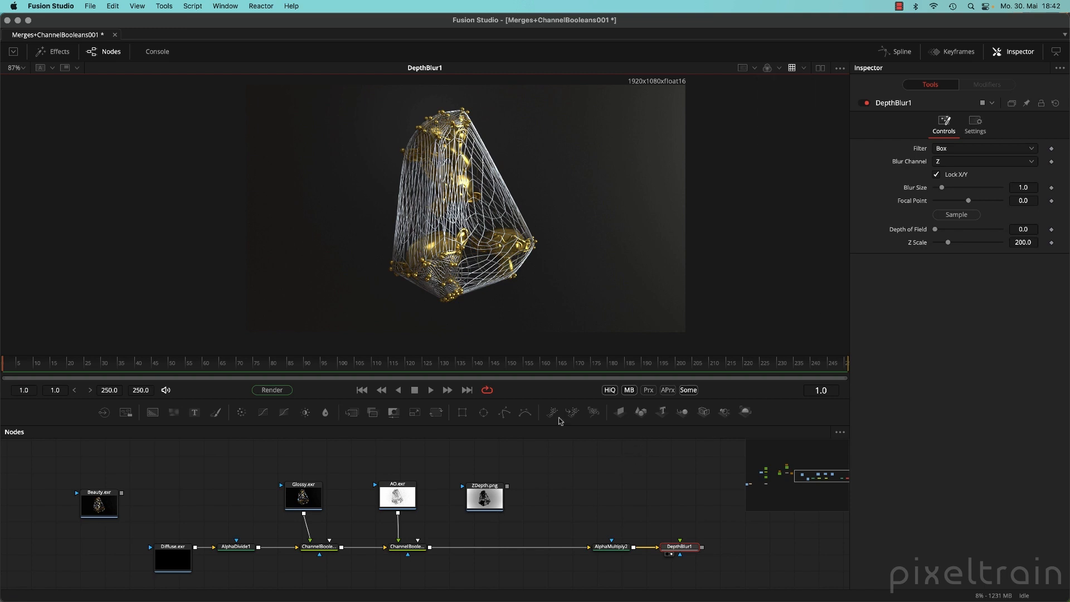
left_click_drag(494, 508, 445, 216)
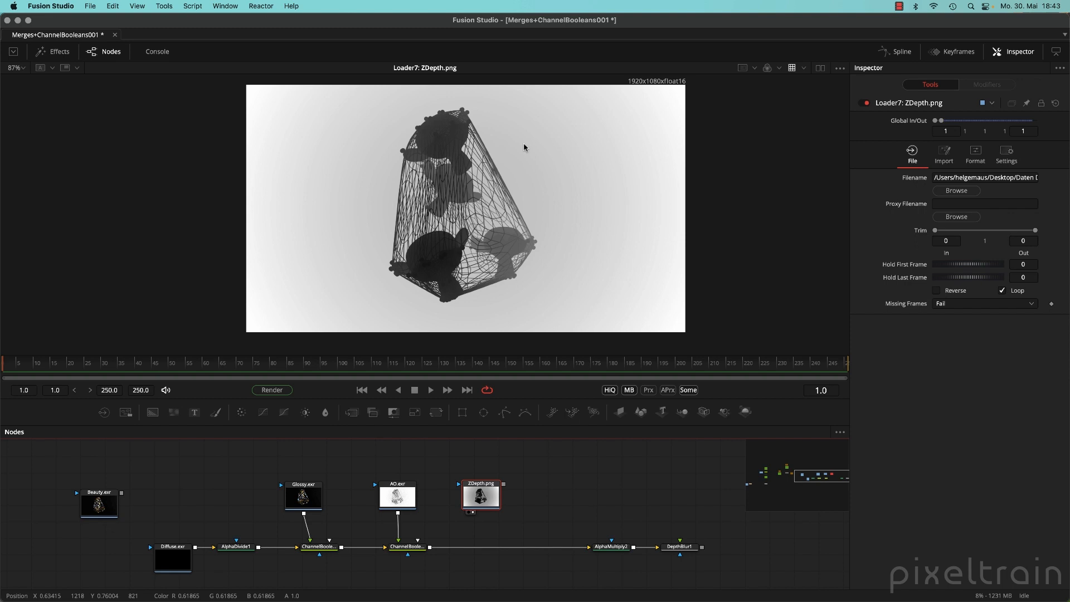
left_click(778, 68)
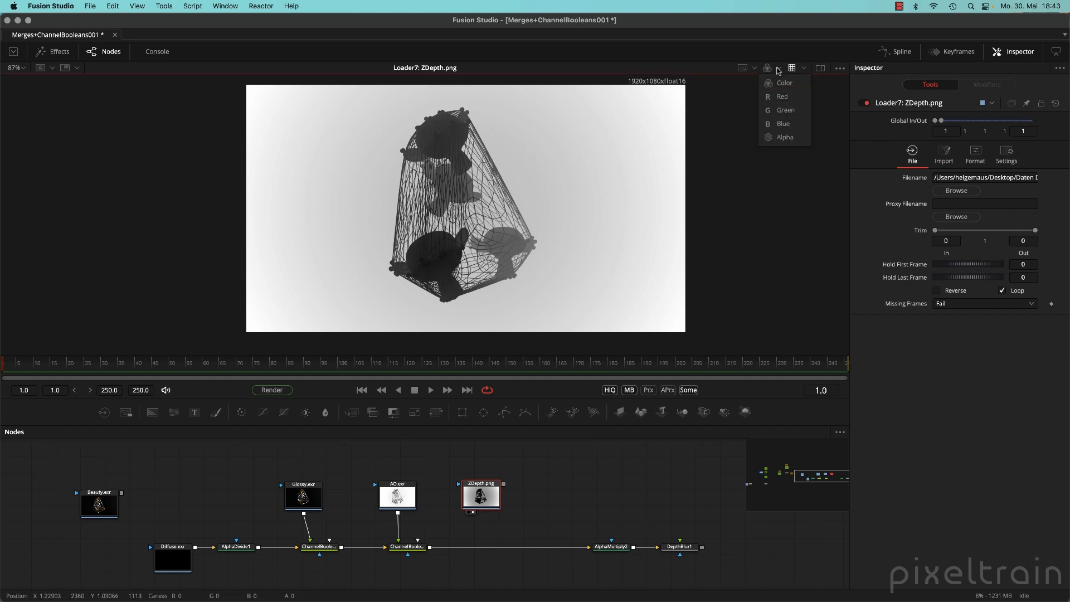
left_click(568, 512)
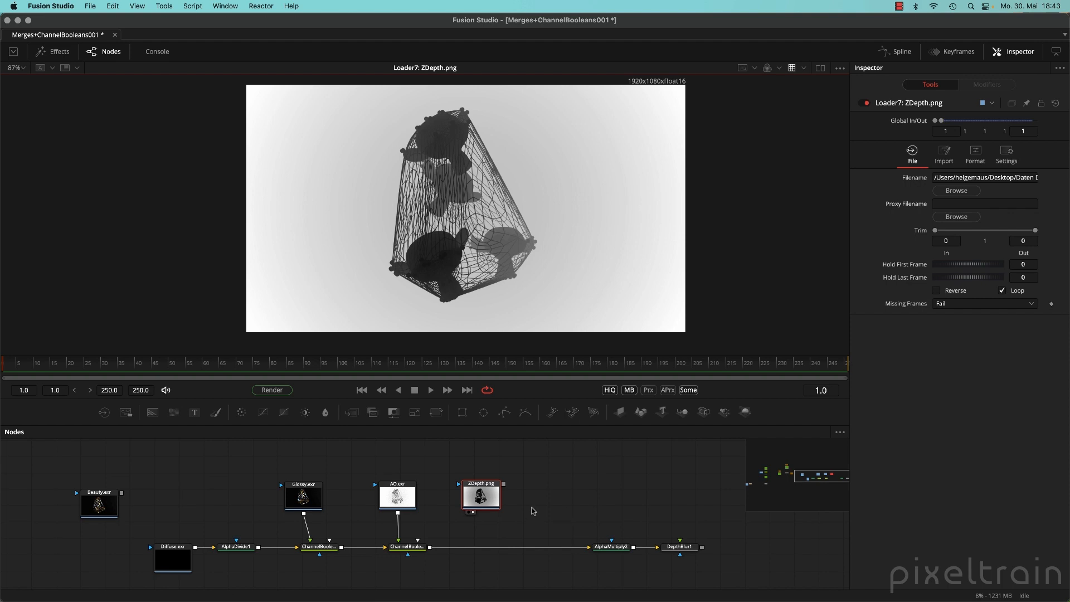
- Insert a Channel Booleans node between ChannelBooleans3 and AlphaMultiply2, connect ZDepth.png as its foreground and view it
left_click_drag(373, 412, 507, 550)
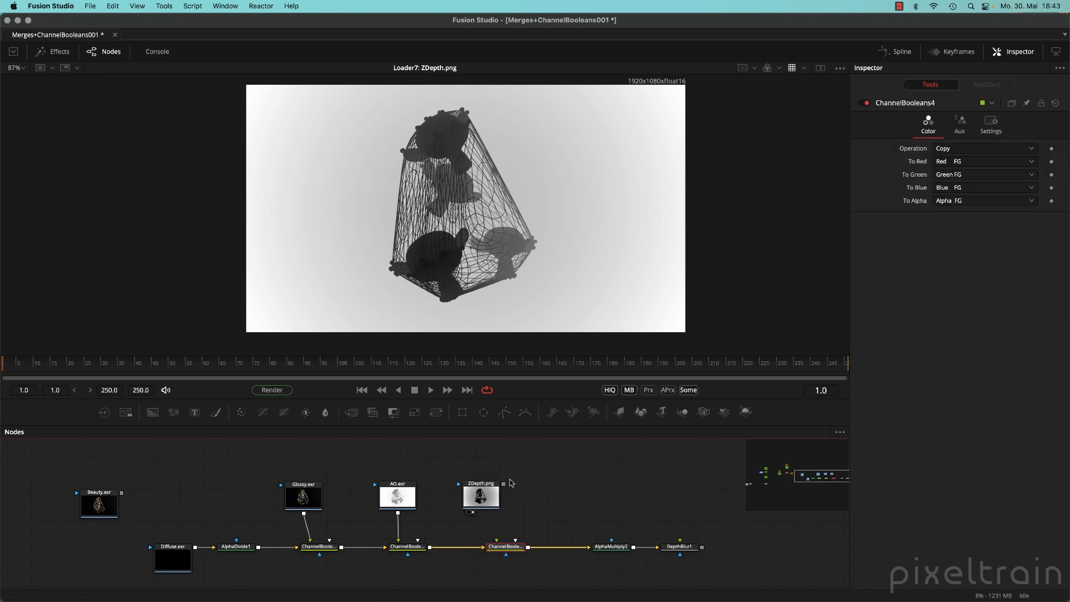
left_click_drag(504, 484, 510, 507)
left_click(513, 549)
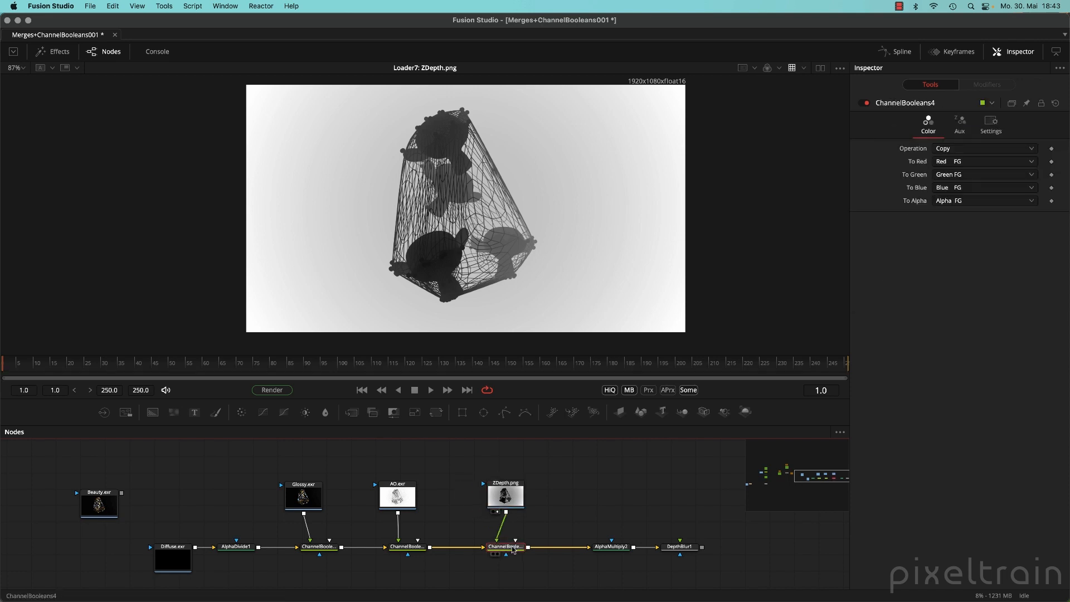
key("2")
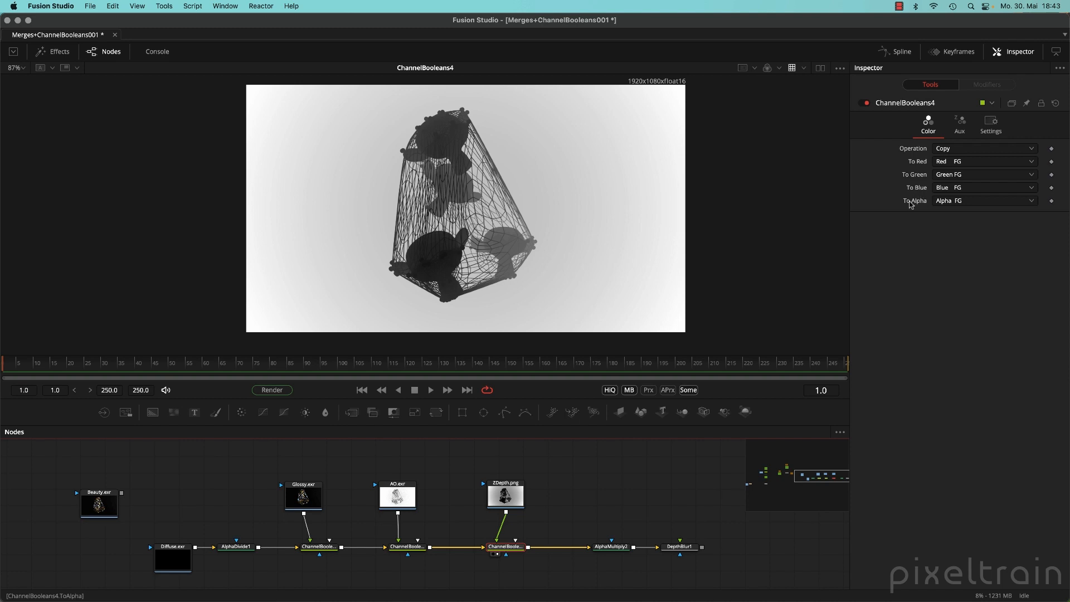
- Set To Red, To Green, To Blue and To Alpha of ChannelBooleans4 to Do Nothing
left_click(960, 202)
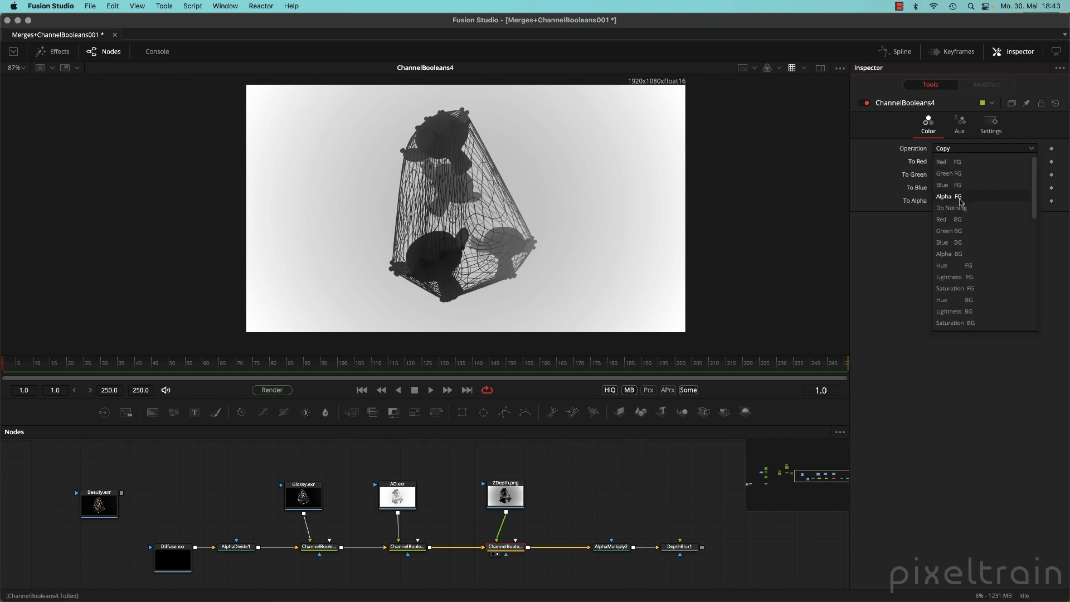
left_click(967, 174)
left_click(962, 211)
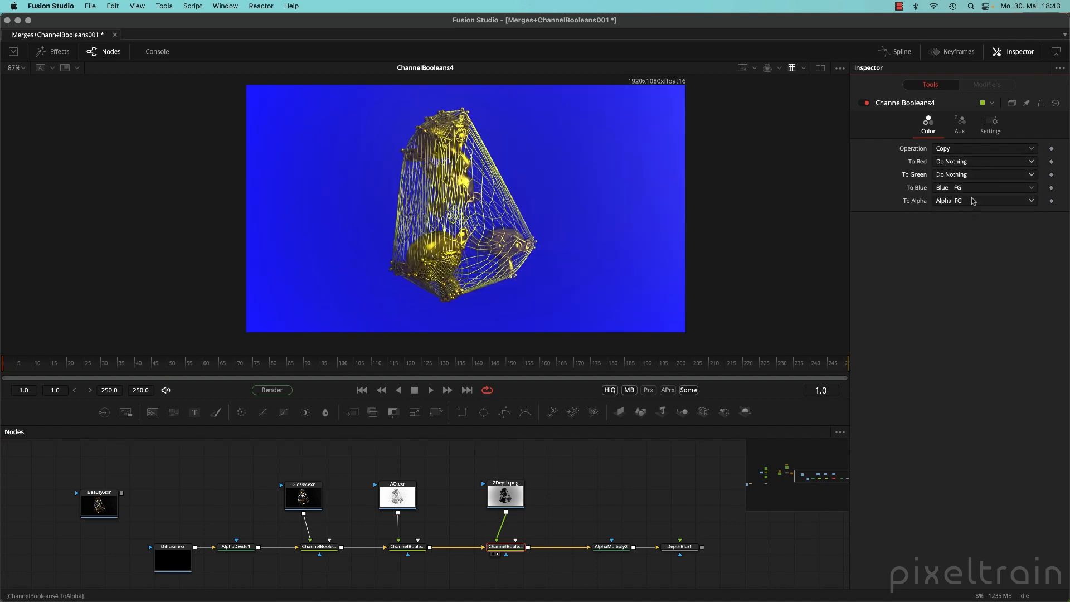
left_click(964, 188)
left_click(954, 211)
left_click(958, 202)
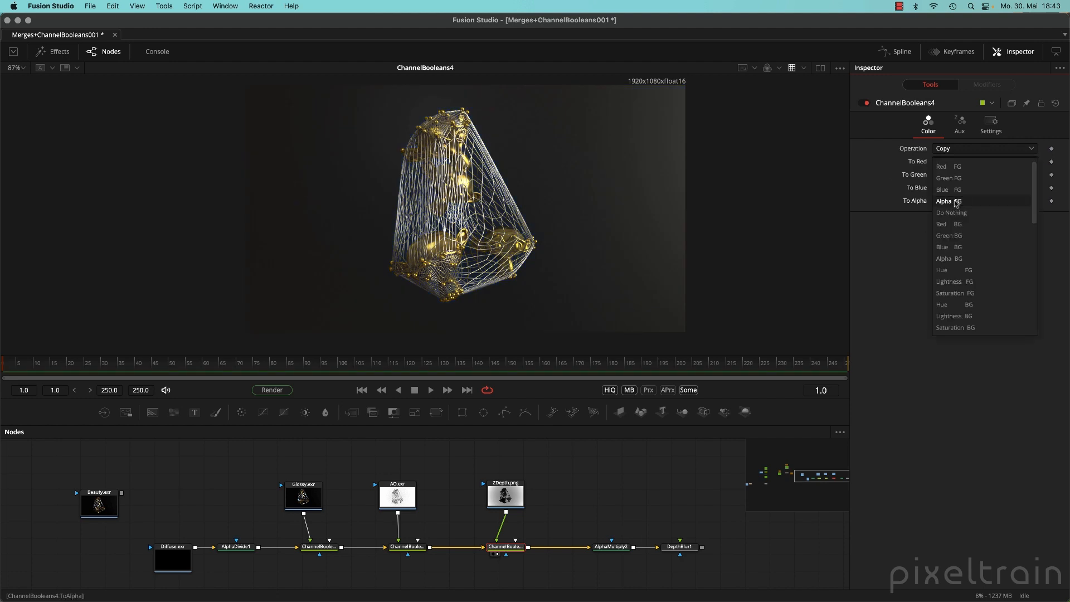
left_click(958, 213)
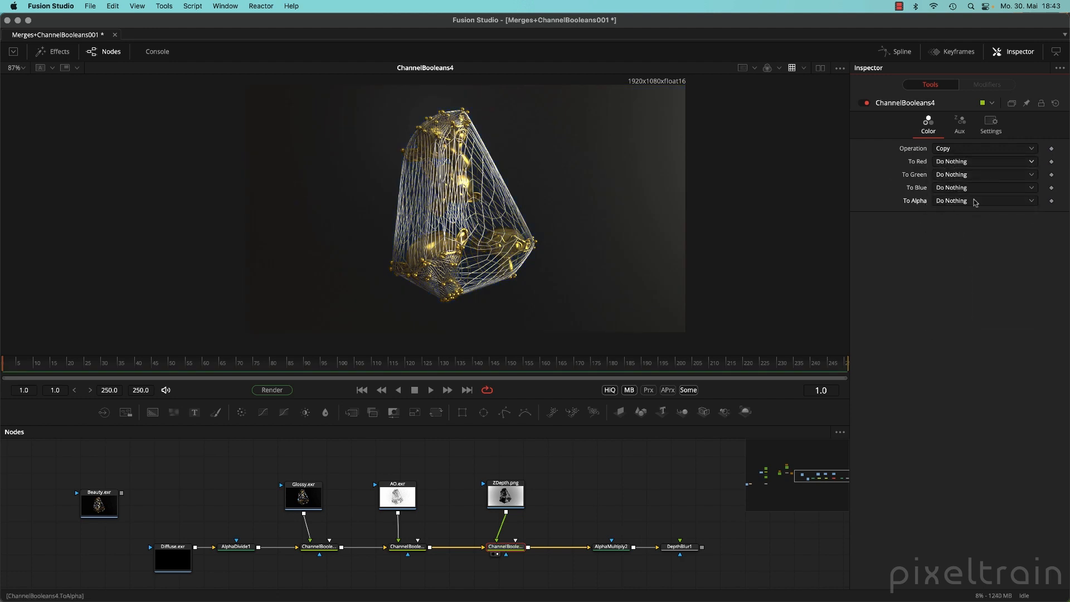
- Enable the extra channels of ChannelBooleans4 and set To Z Buffer to Red FG
left_click(959, 125)
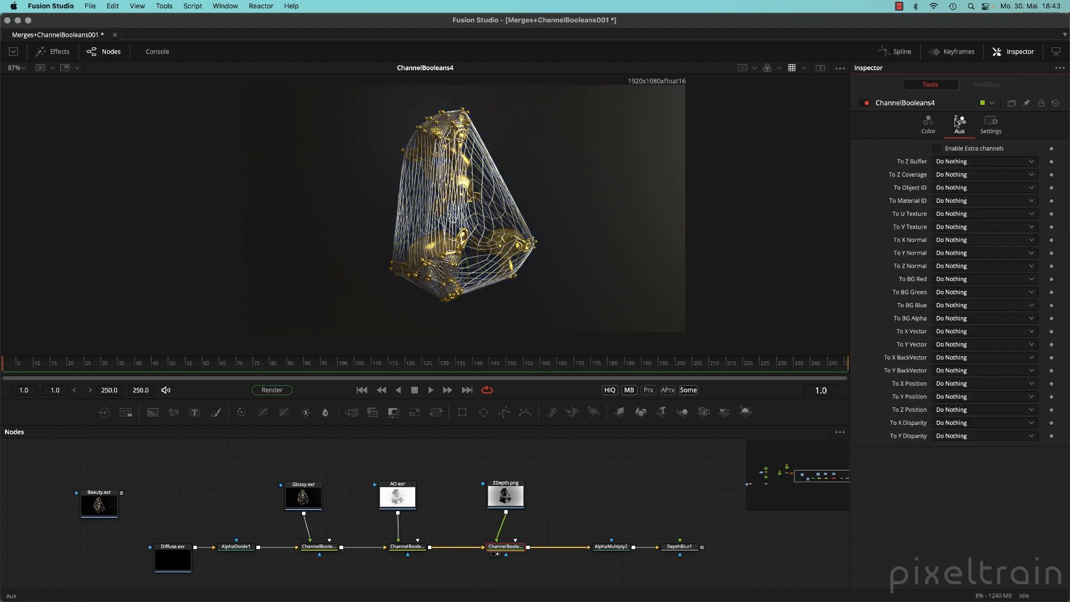
left_click(936, 149)
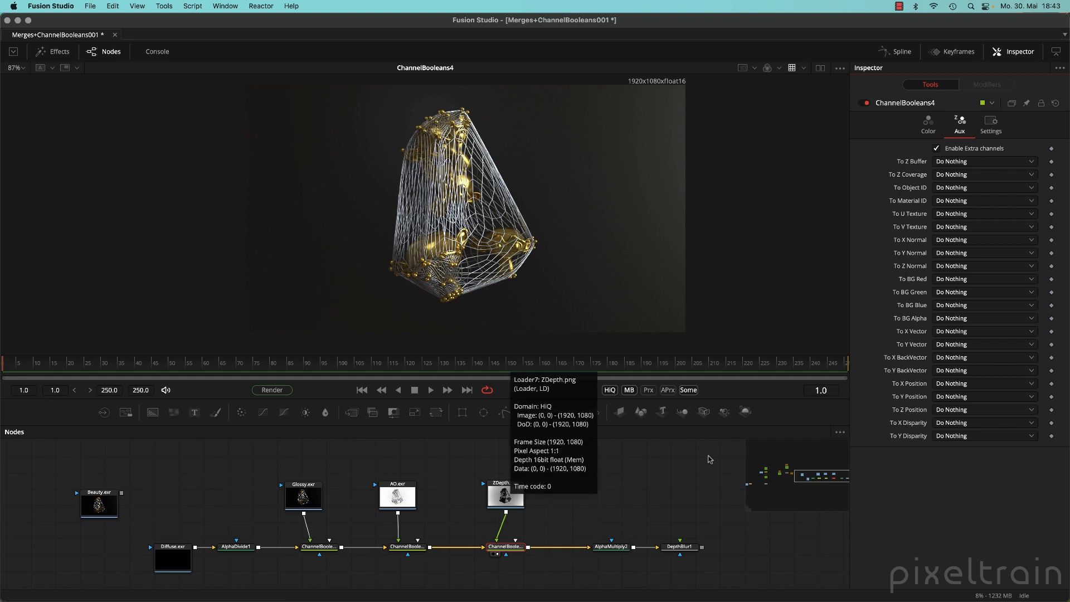
left_click(952, 162)
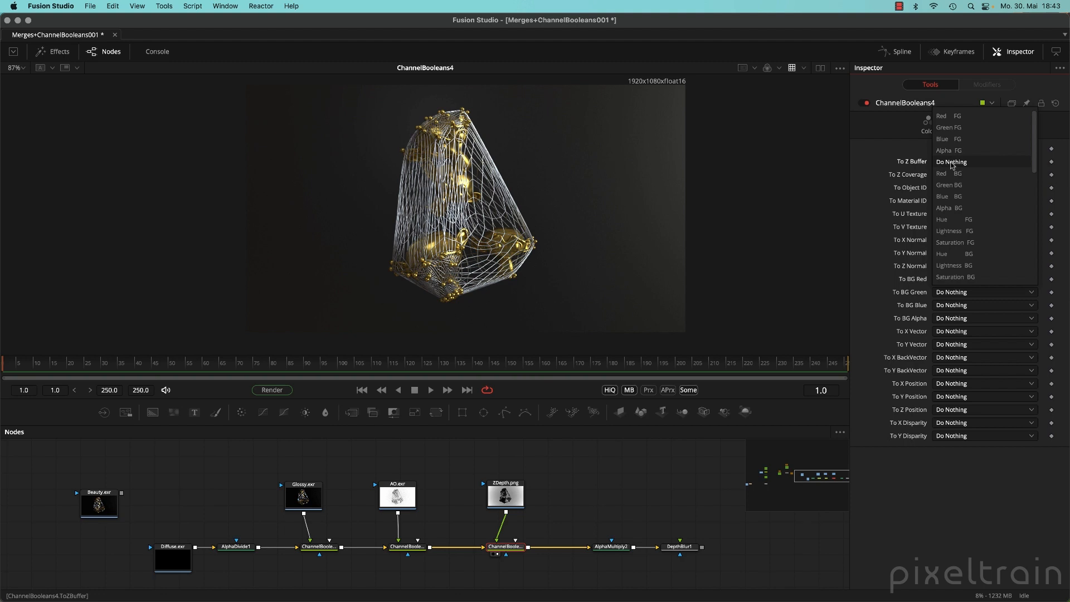
left_click(955, 117)
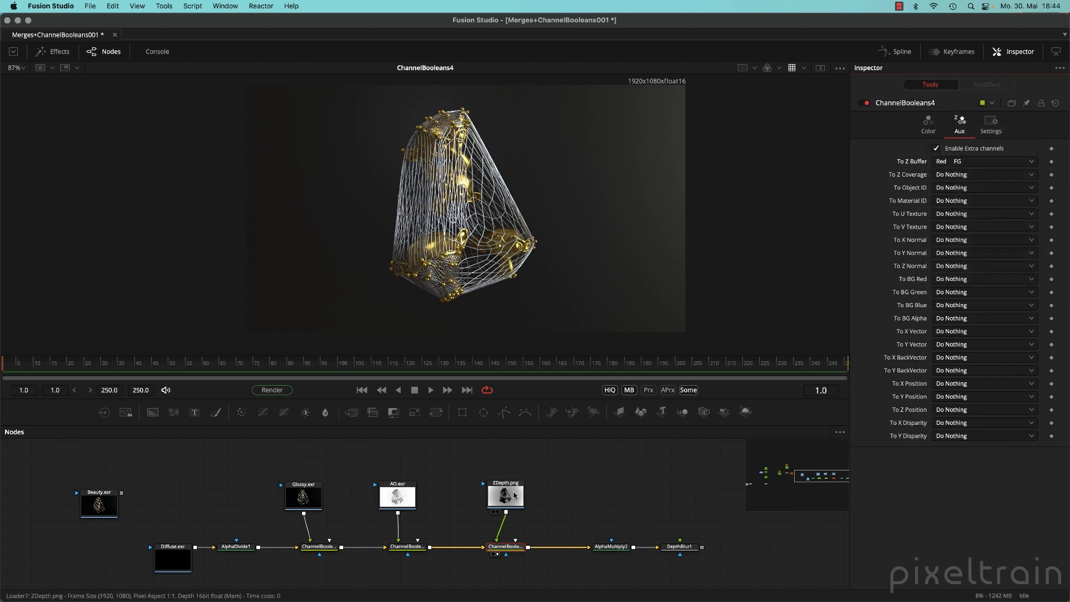
left_click(508, 549)
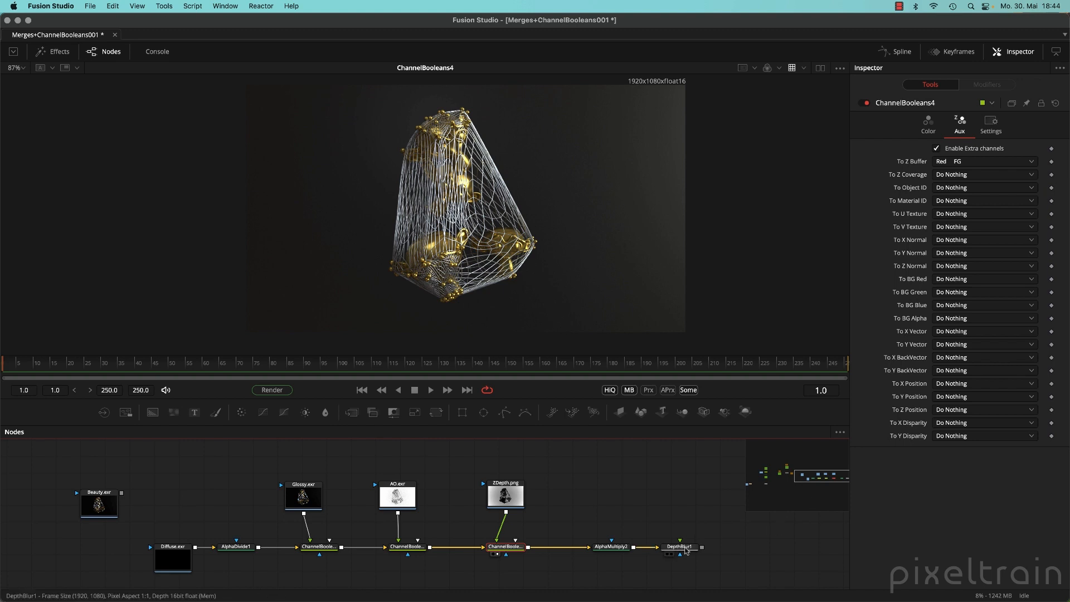
- Show DepthBlur1 in the viewer and set its Z Scale to 1.0
key("2")
left_click(683, 547)
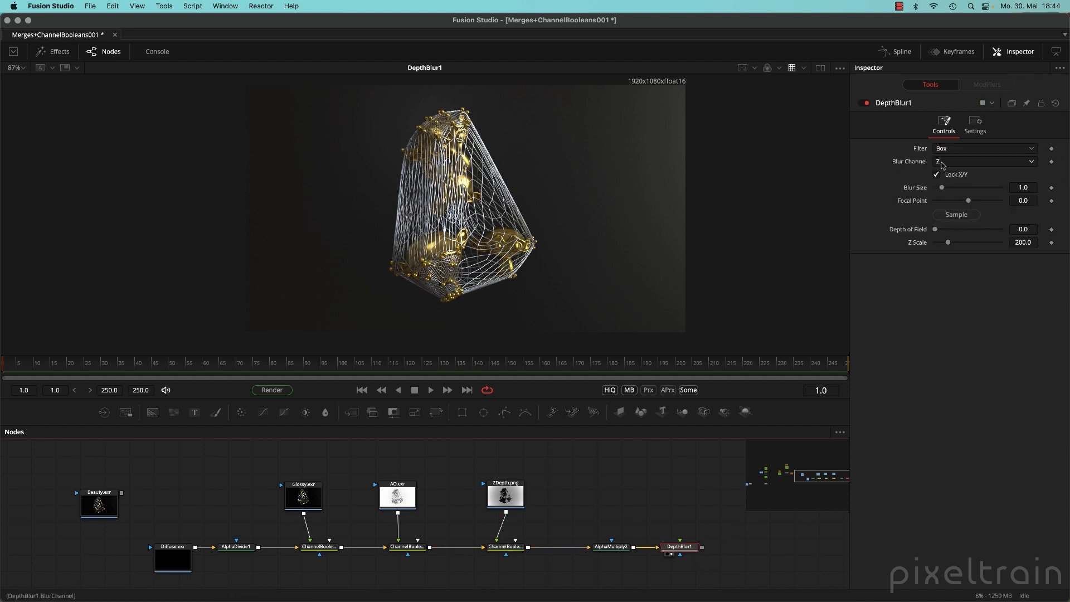
left_click(1034, 243)
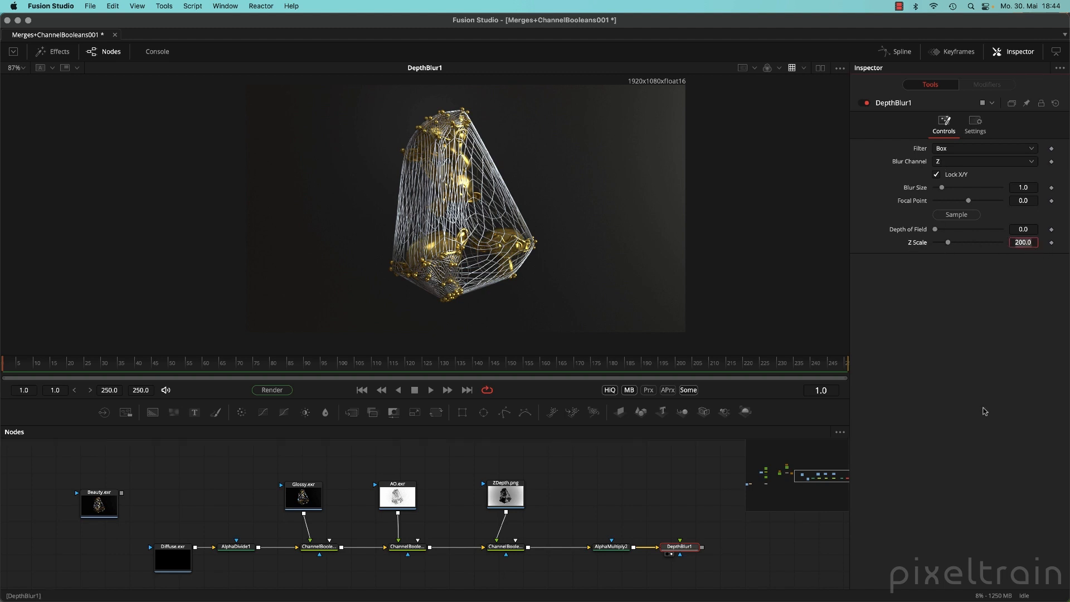
type("1")
key("Tab")
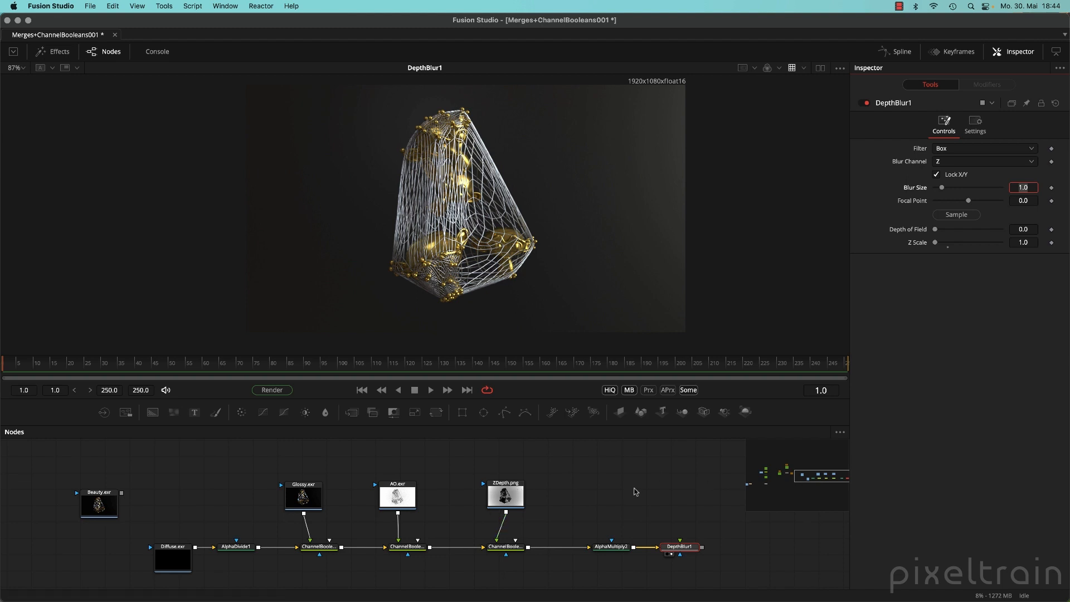
- Sample DepthBlur1's focal point on the lower-left golden figure inside the net and raise Blur Size to 4.25
left_click_drag(957, 214, 440, 240)
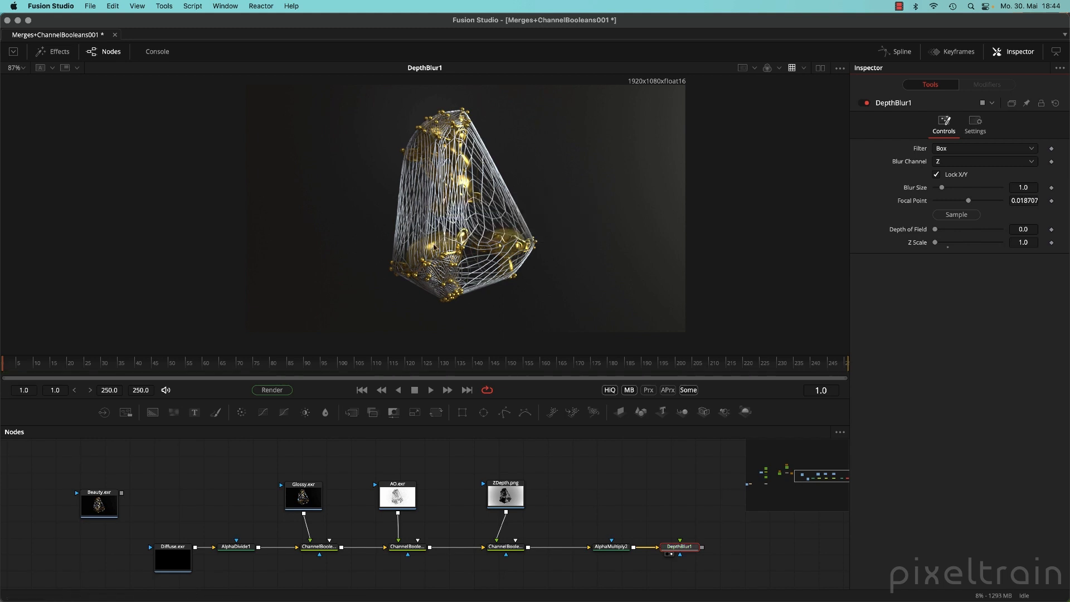
scroll(438, 239, "up", 5)
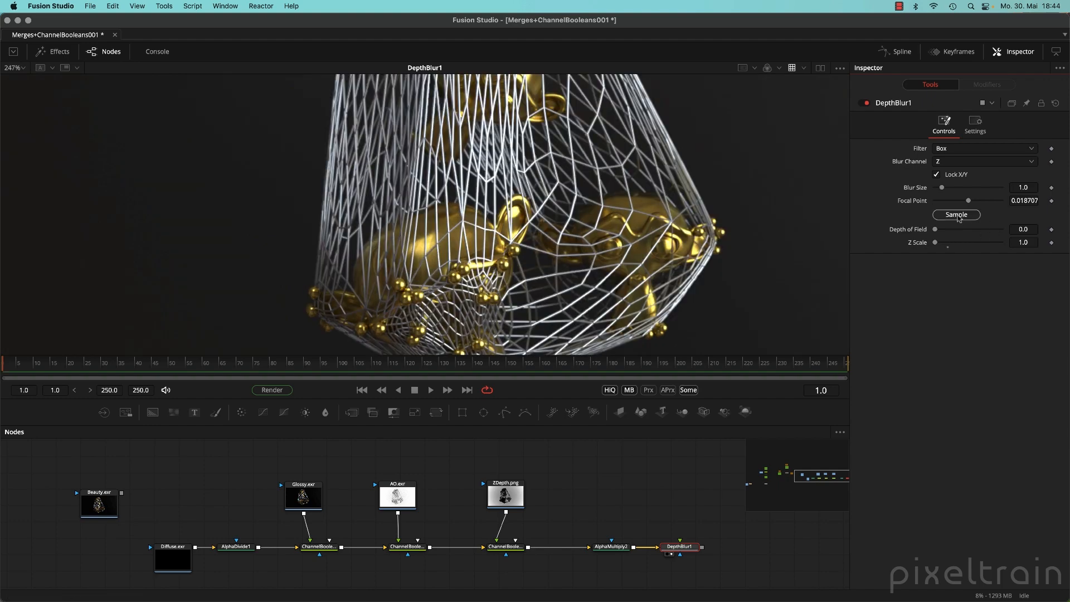
left_click_drag(957, 215, 436, 239)
left_click_drag(942, 188, 967, 194)
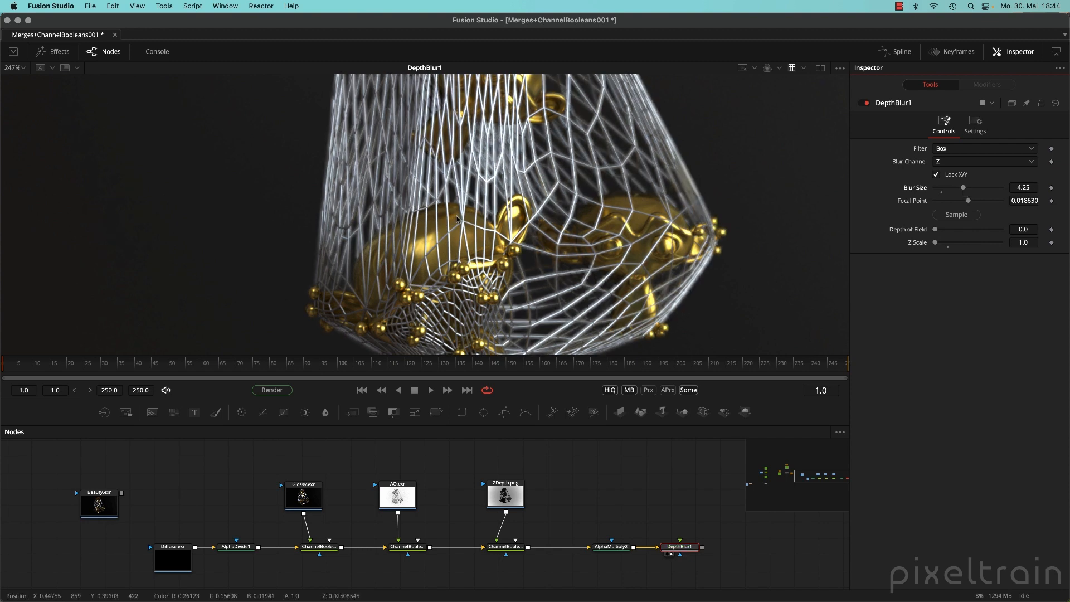
- Resample DepthBlur1's focal point on the lower-right golden figure inside the net
scroll(418, 241, "down", 2)
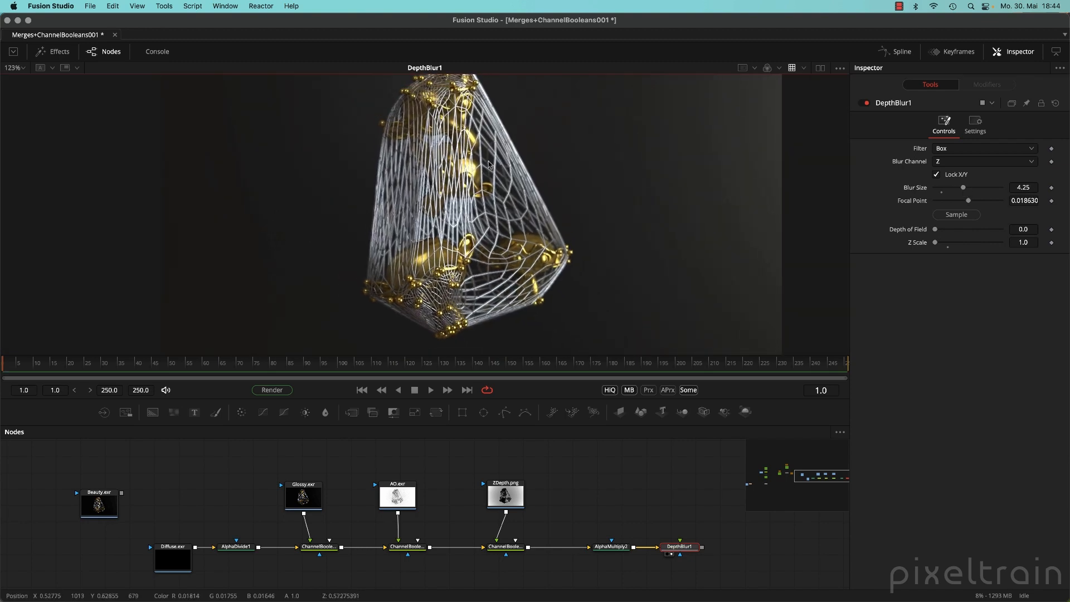
left_click_drag(973, 215, 531, 241)
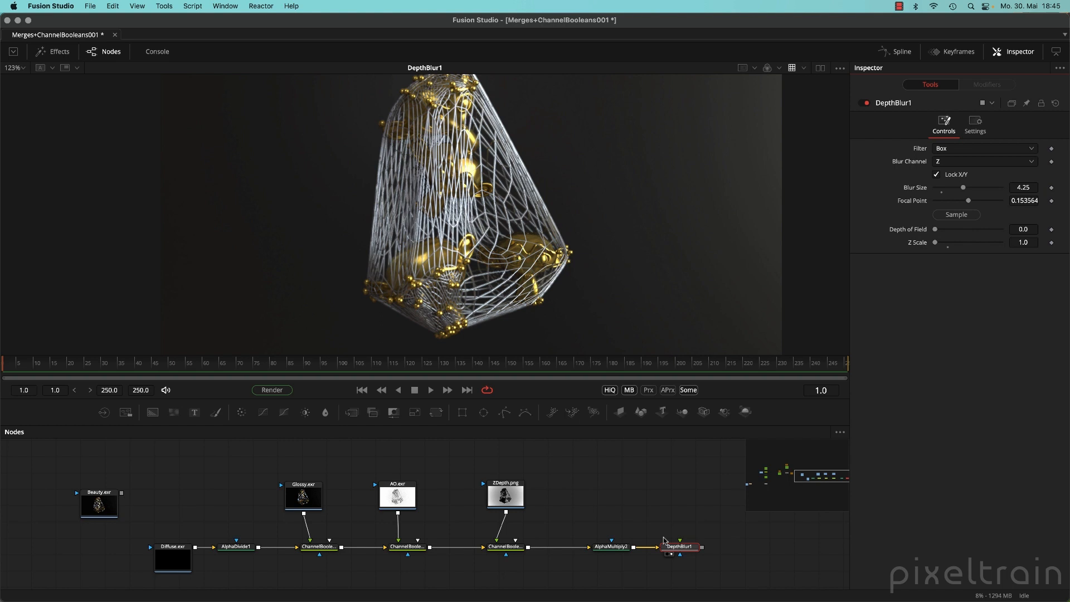
- Save the composition Merges+ChannelBooleans001
scroll(534, 508, "down", 3)
left_click_drag(333, 473, 447, 466)
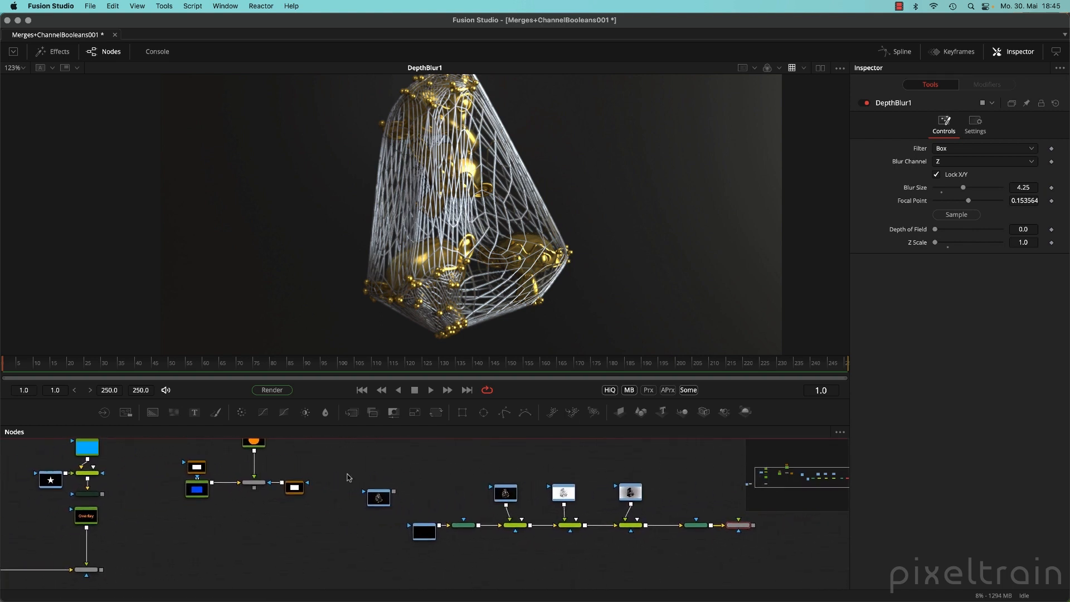
key("super+s")
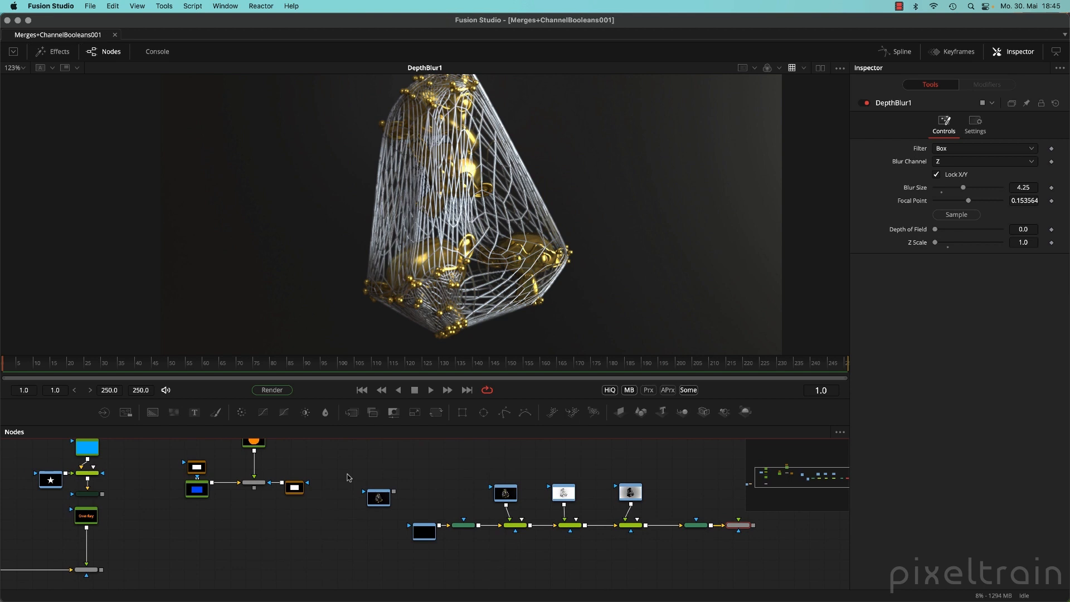